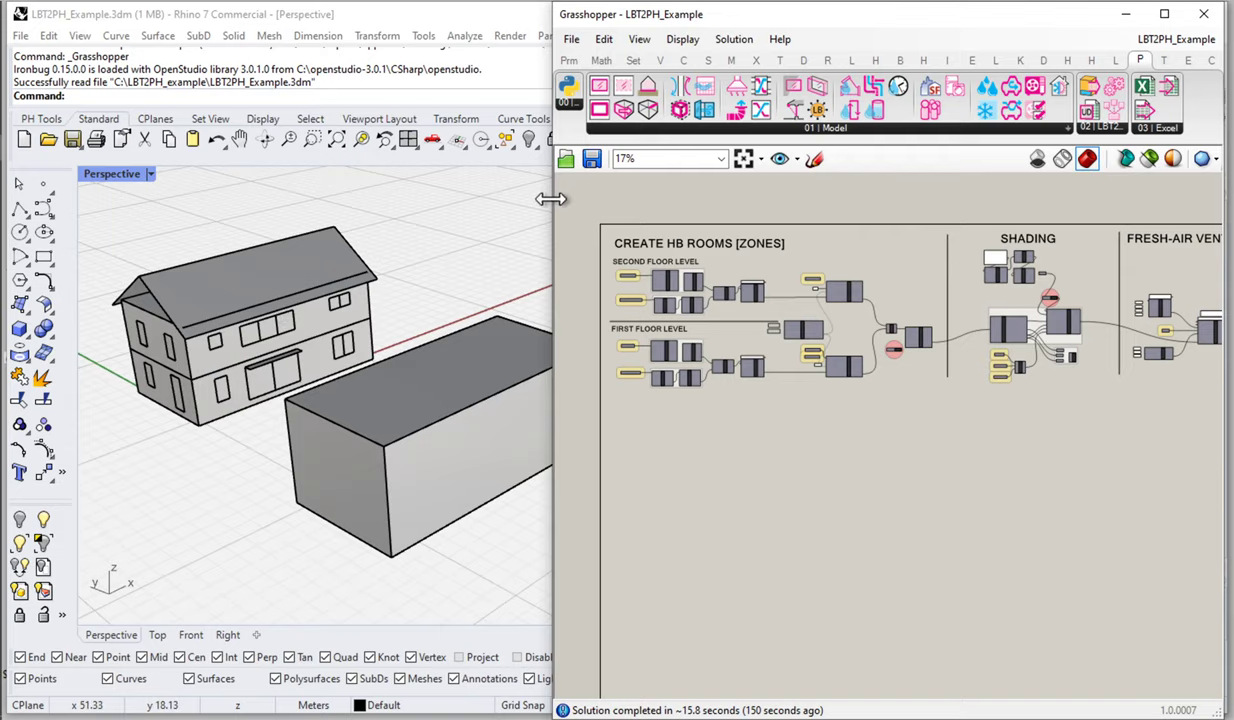
Widen the Grasshopper window across the screen and group all components in the SHADING section
left_click_drag(551, 196, 2, 195)
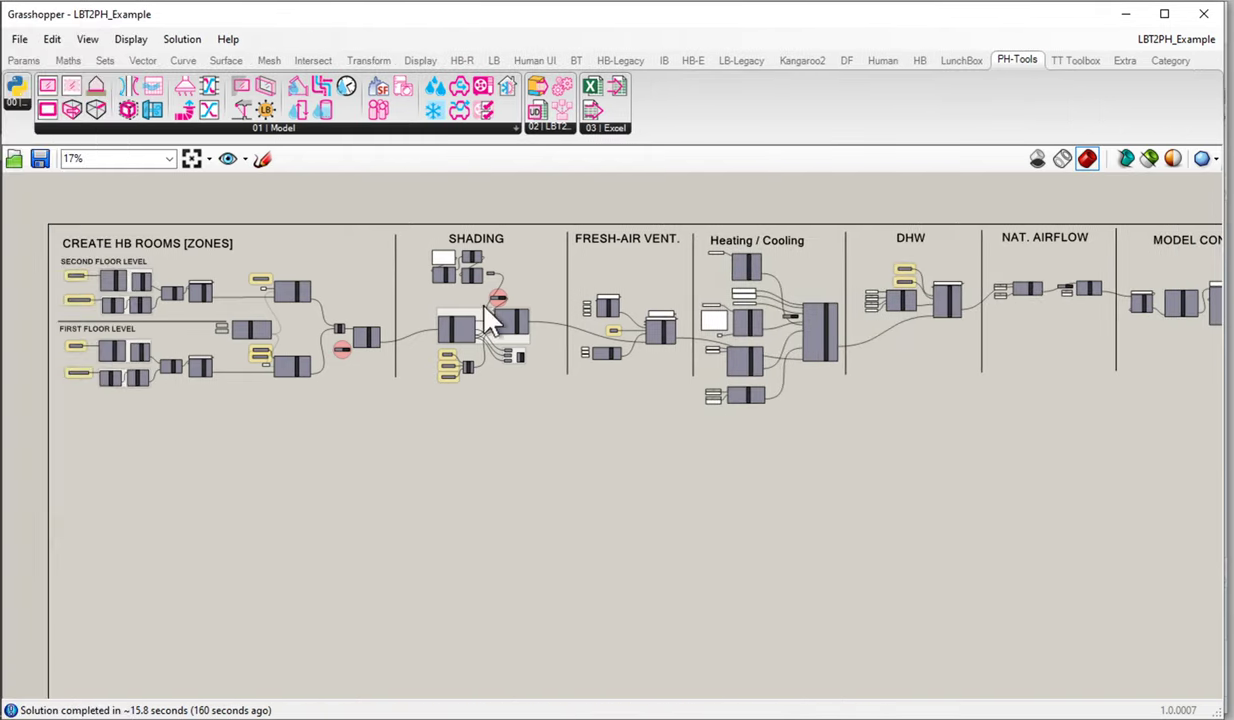
scroll(441, 330, "up", 3)
left_click_drag(400, 495, 655, 230)
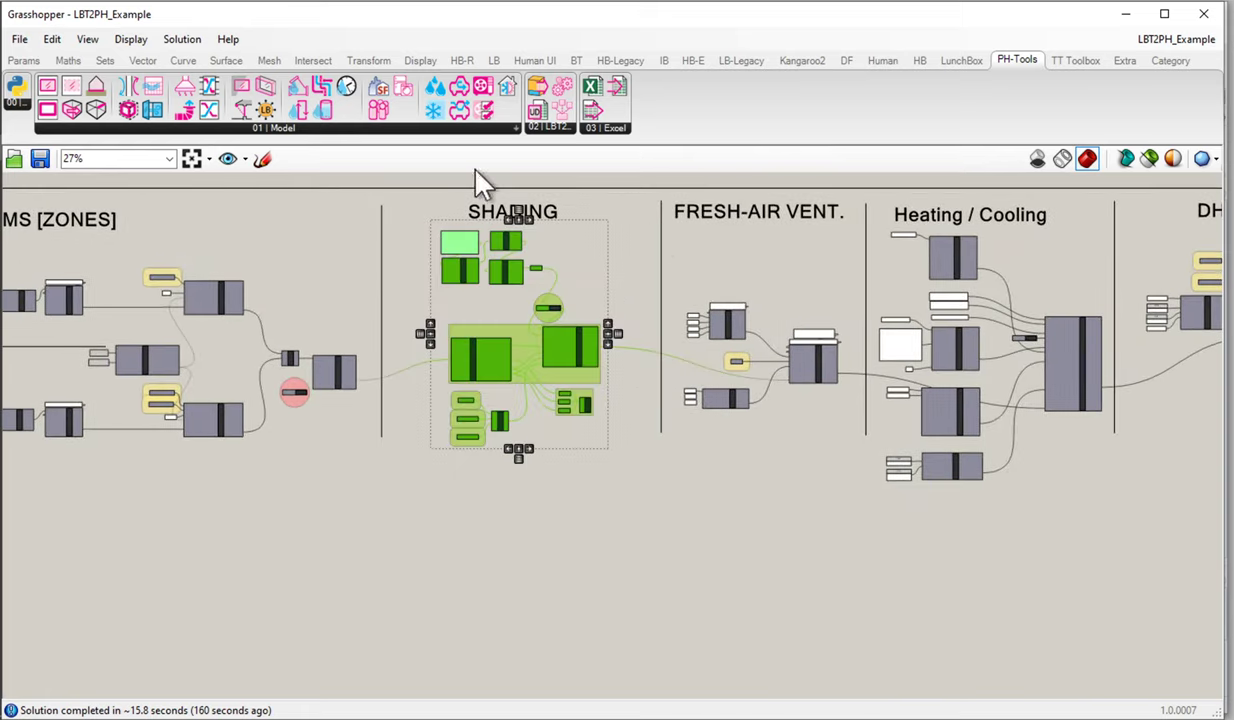
key("ctrl+g")
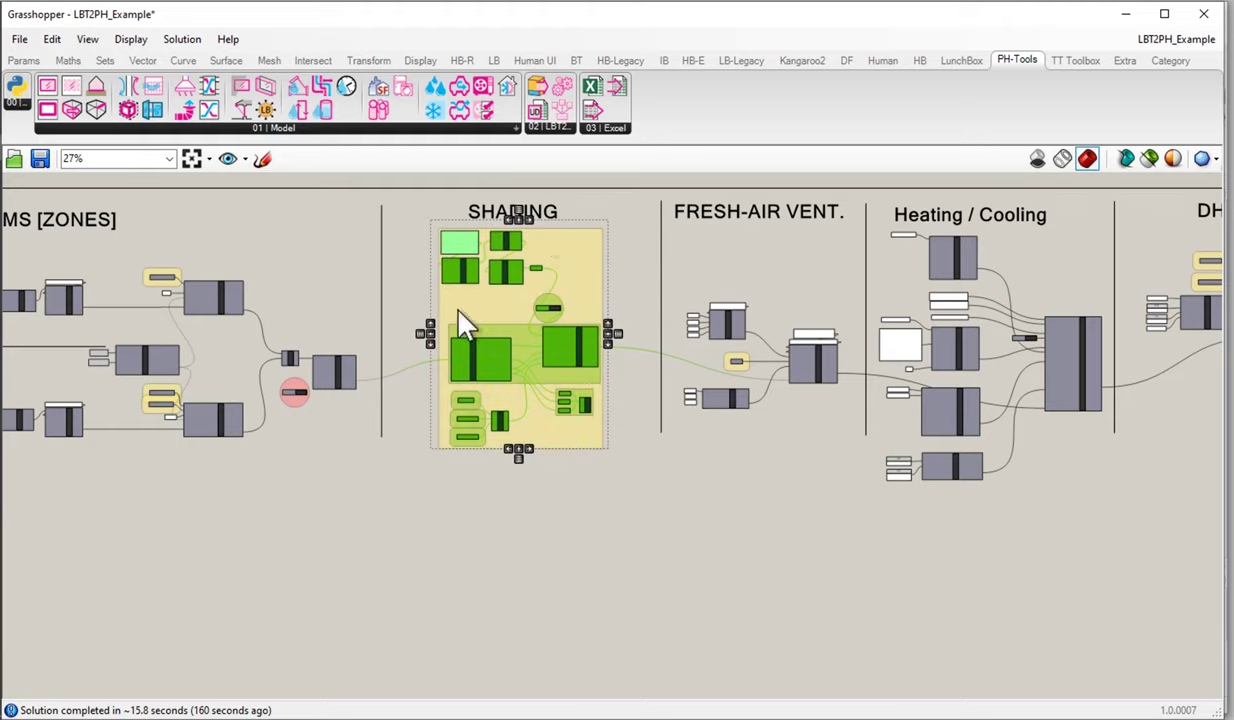
Change the colour of the new SHADING group to a translucent near-white
left_click(585, 232)
scroll(567, 248, "up", 2)
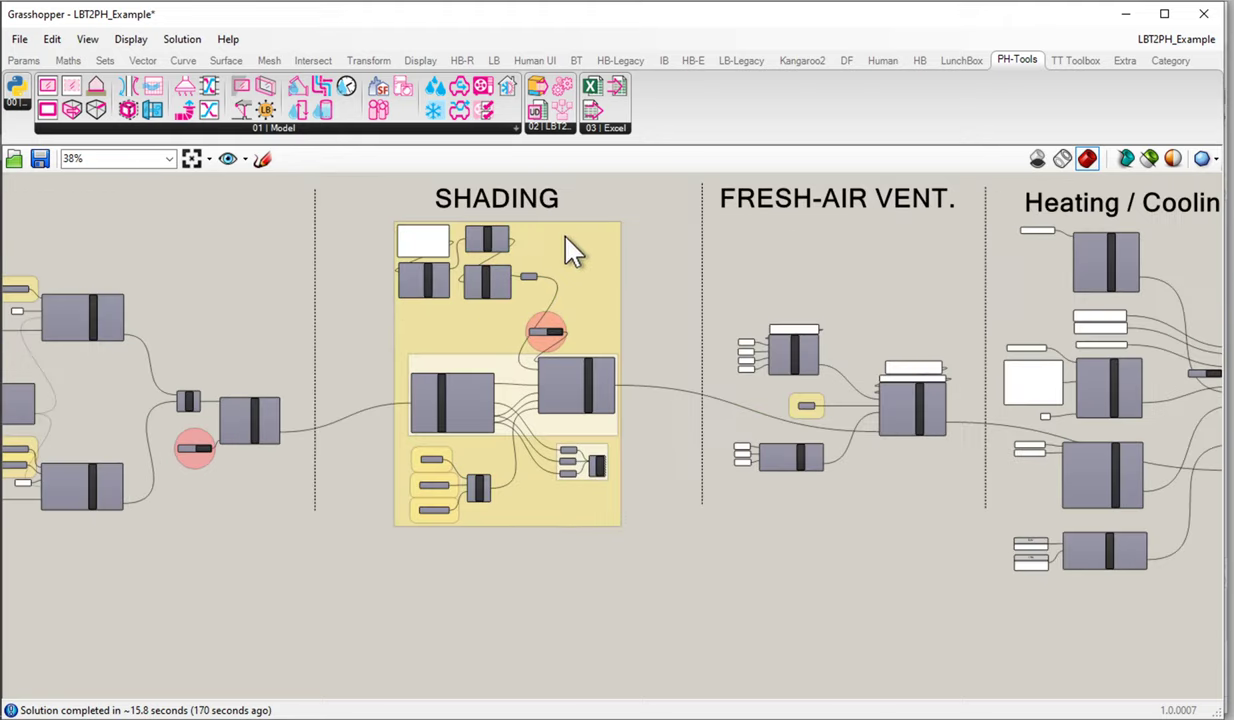
left_click(568, 247)
right_click(567, 243)
mouse_move(650, 421)
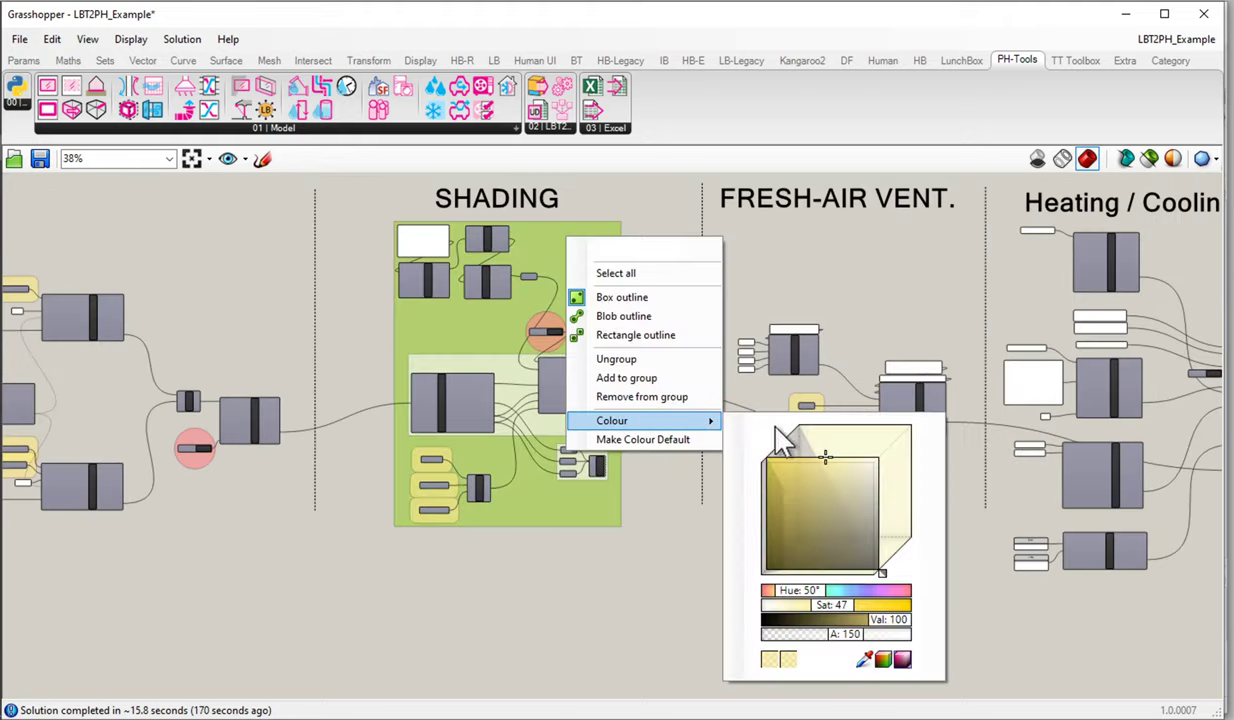
left_click_drag(837, 467, 945, 454)
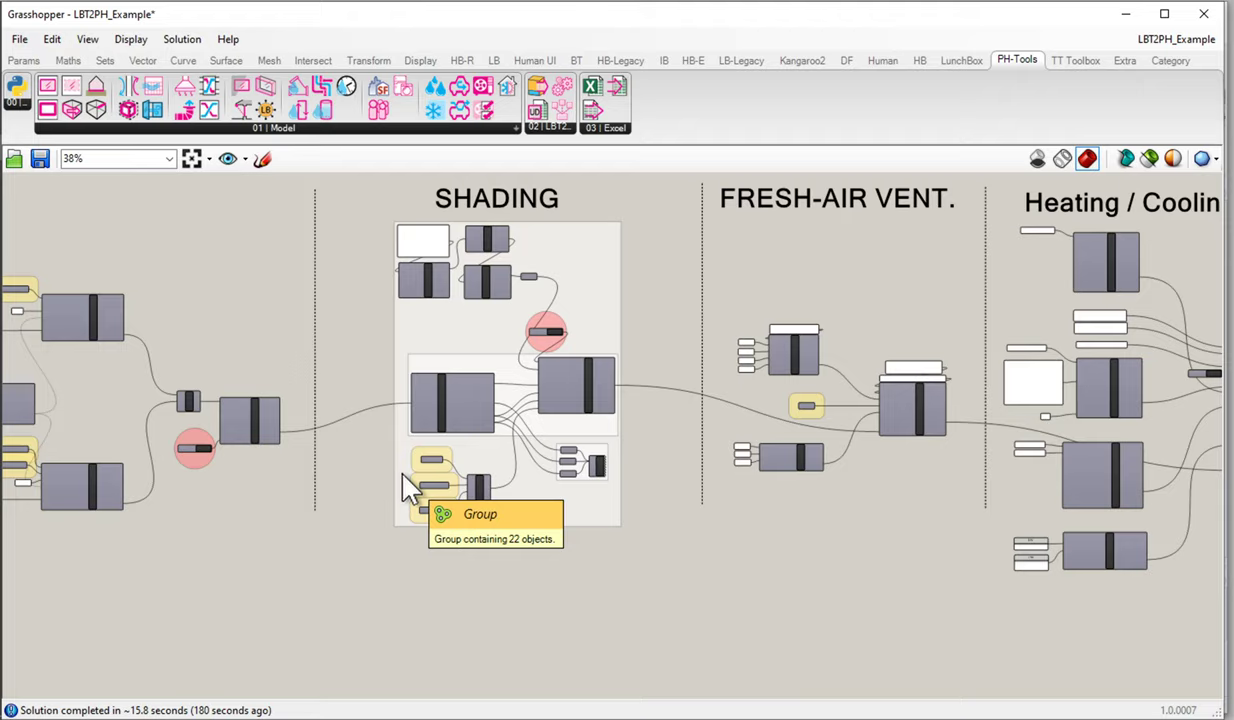
Select every component in the SHADING group and disable them all
mouse_move(348, 531)
left_mouse_down()
mouse_move(515, 345)
mouse_move(614, 208)
left_mouse_up()
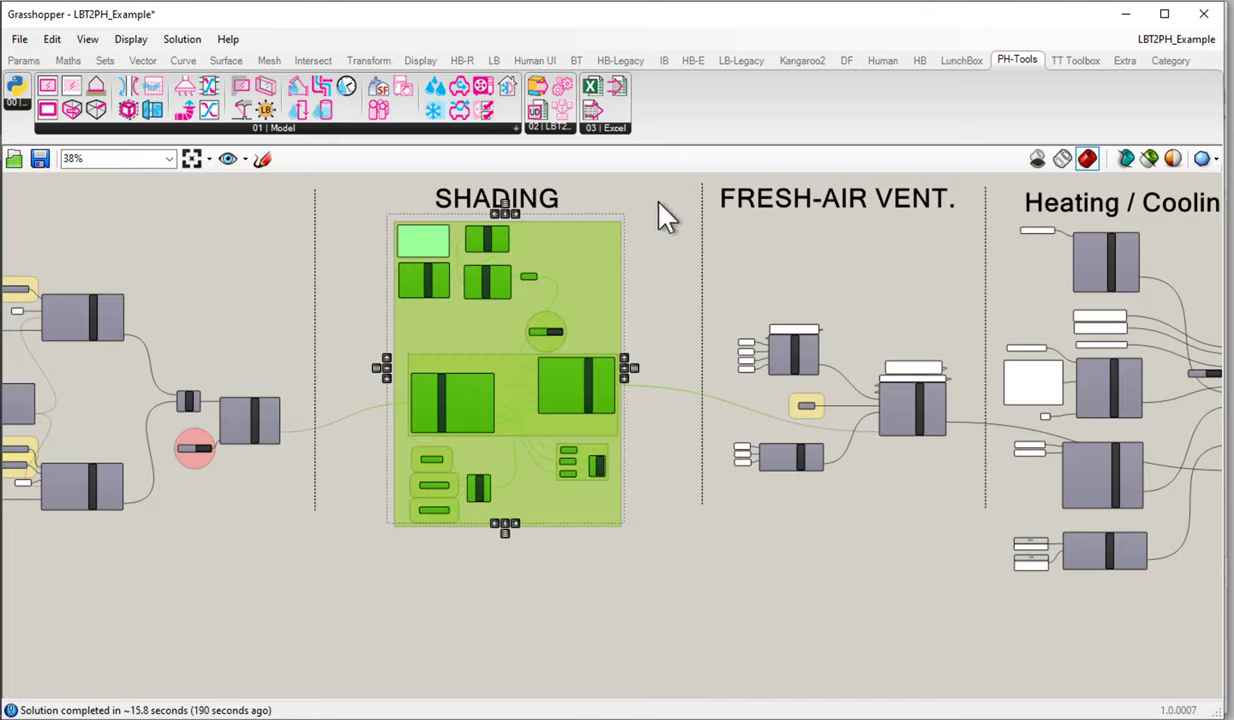
right_click(659, 208)
left_click(702, 274)
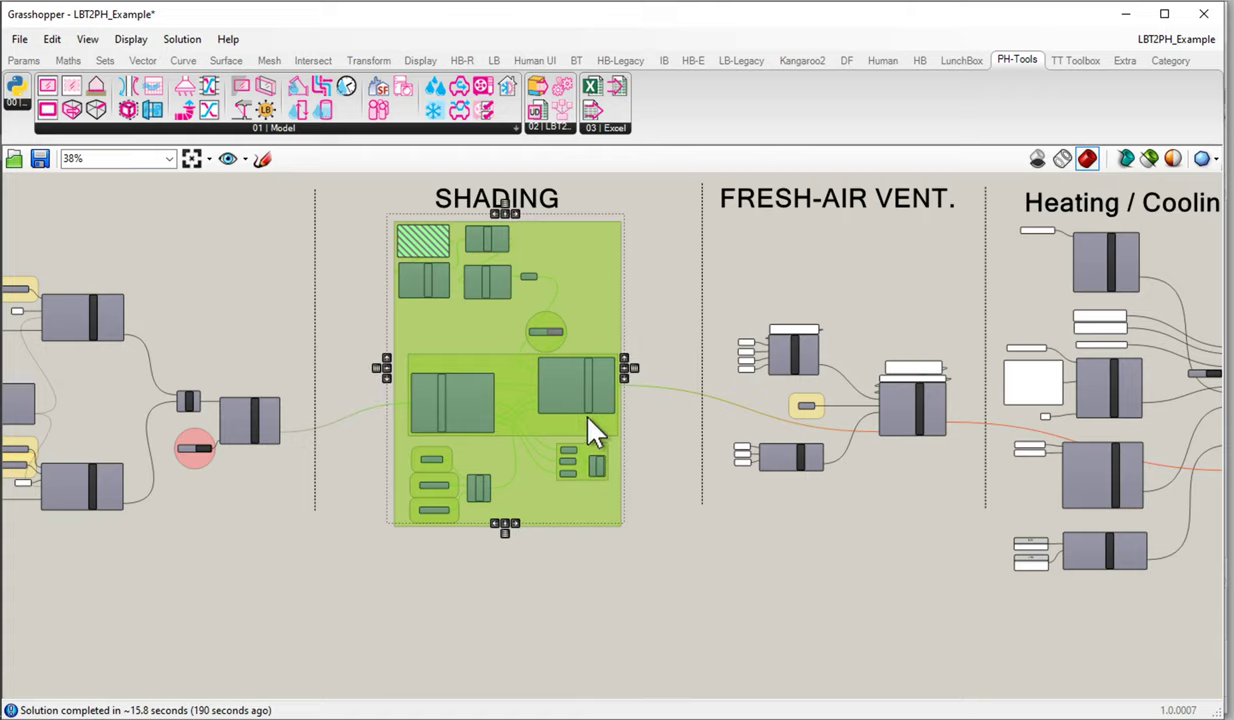
left_click(645, 334)
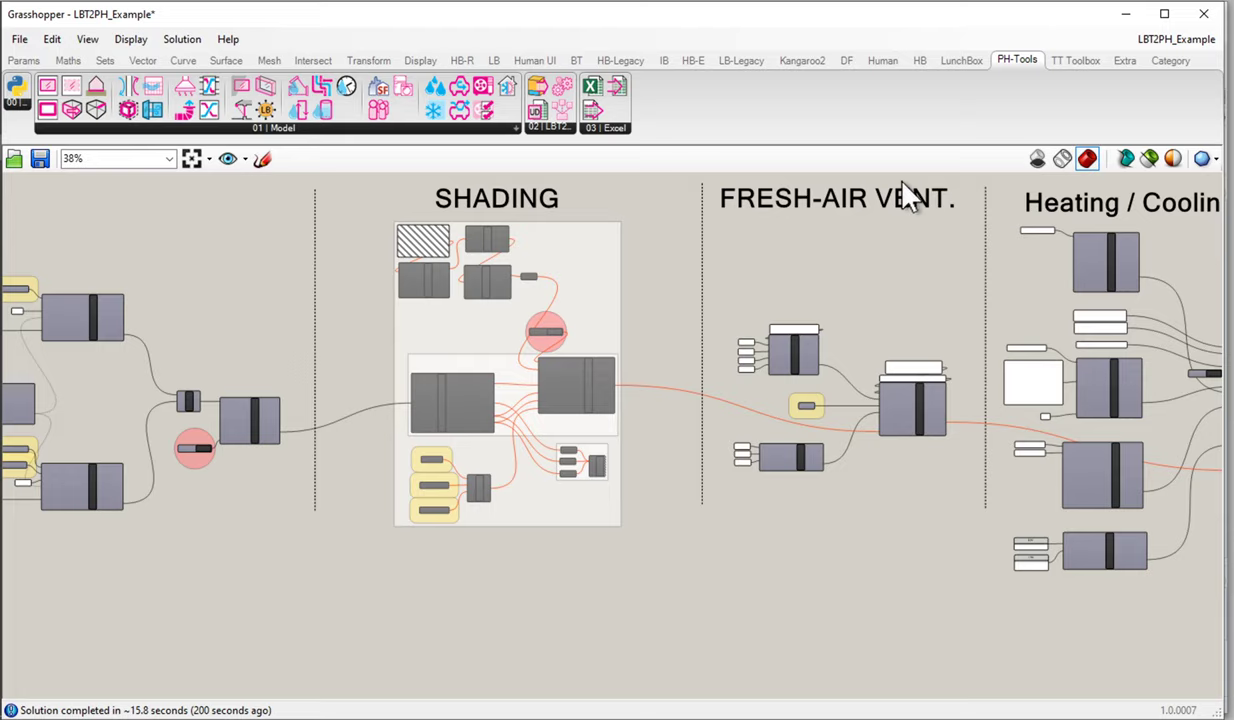
Add the LBT2PH_GenLBTSeasonalRadiation component to the canvas below the SHADING group
right_click_drag(486, 283, 756, 284)
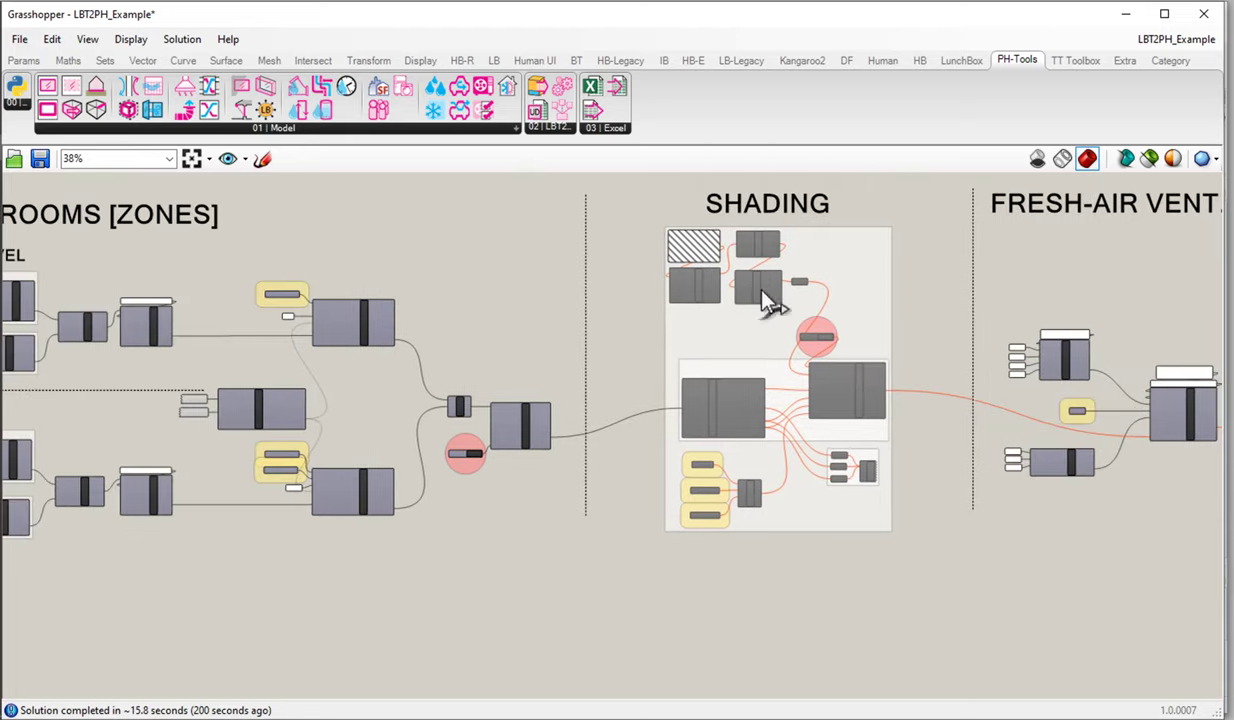
left_click(1012, 66)
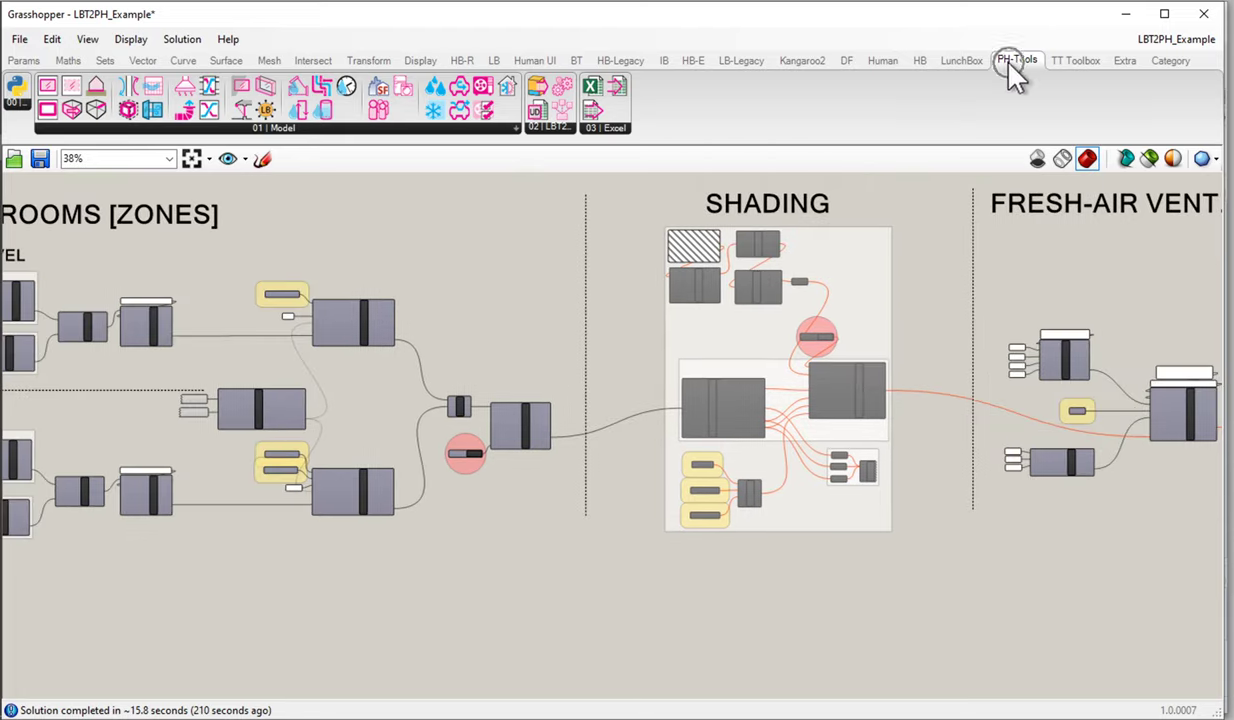
left_click(272, 128)
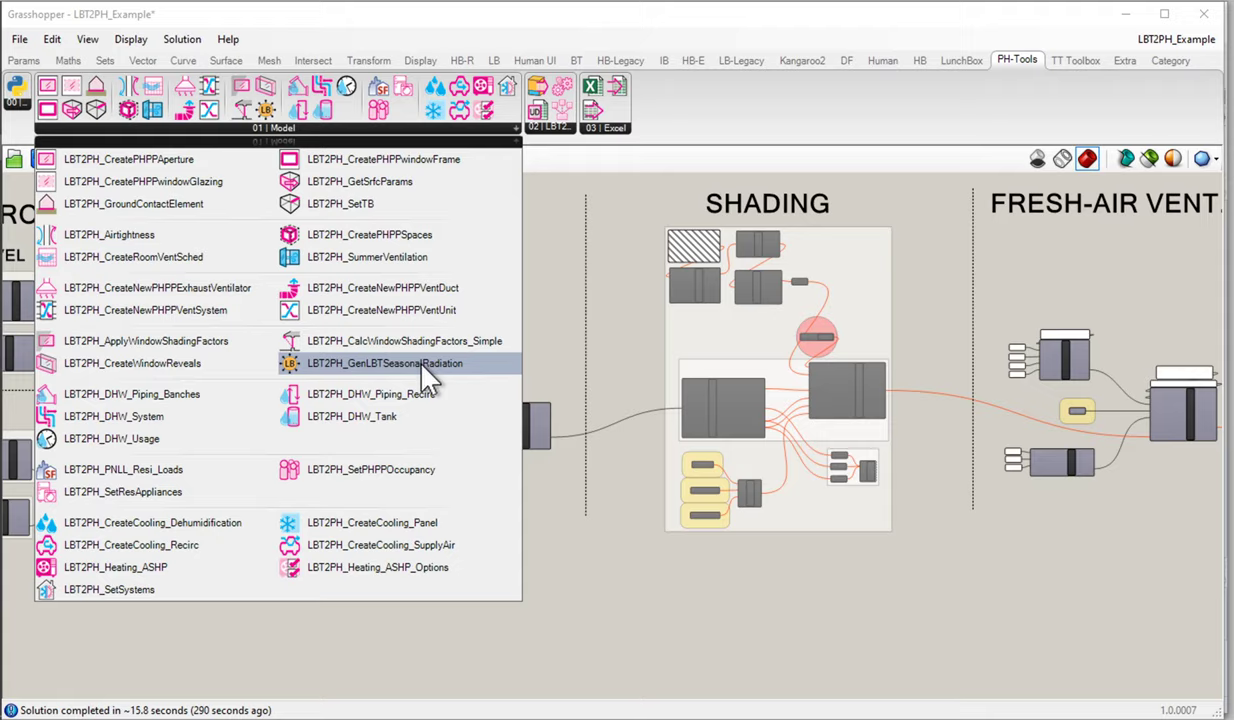
mouse_move(425, 375)
left_mouse_down()
mouse_move(330, 364)
mouse_move(800, 640)
left_mouse_up()
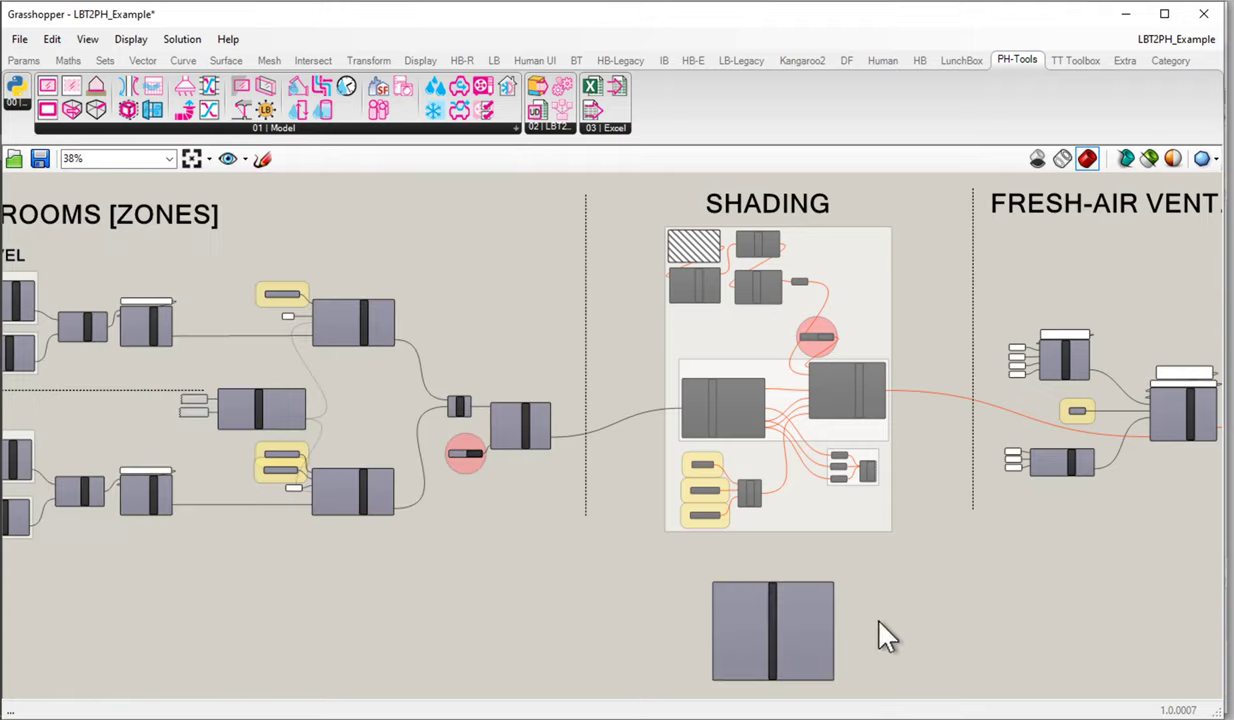
right_click_drag(887, 636, 785, 352)
scroll(690, 340, "up", 1)
scroll(690, 340, "up", 4)
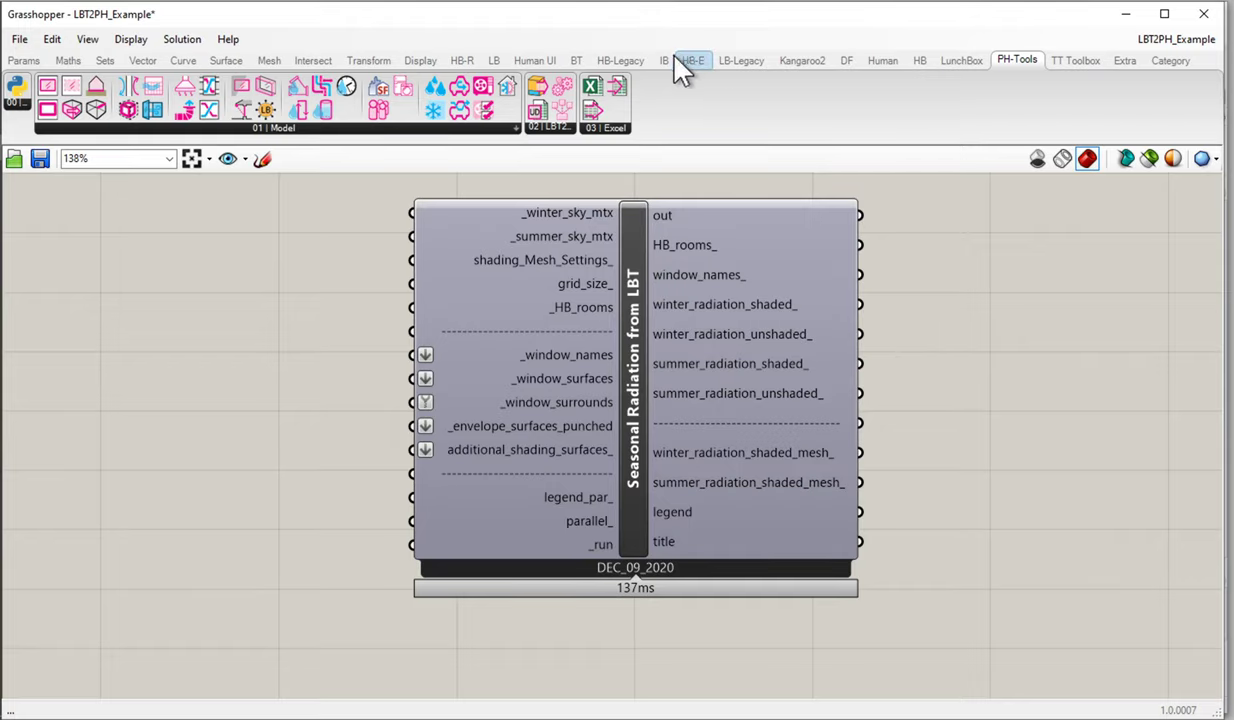
Examine the Ladybug geometry analysis components and the outputs of the Seasonal Radiation component
left_click(494, 60)
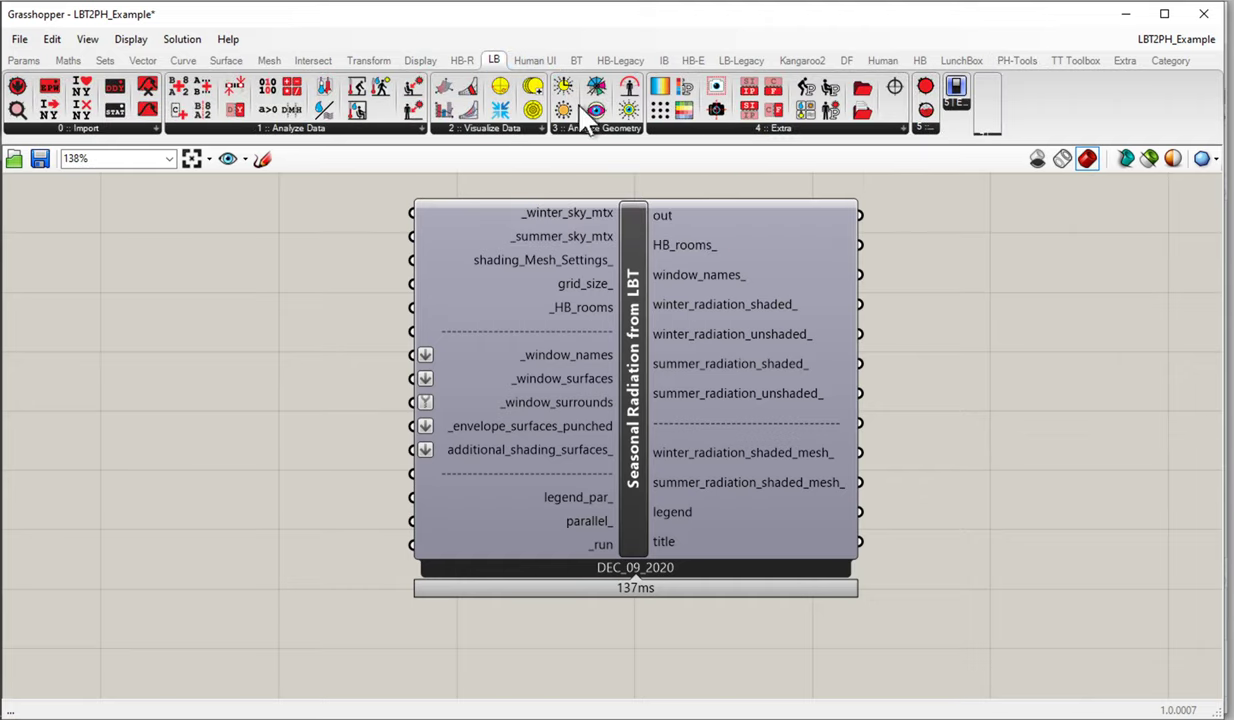
left_click(577, 126)
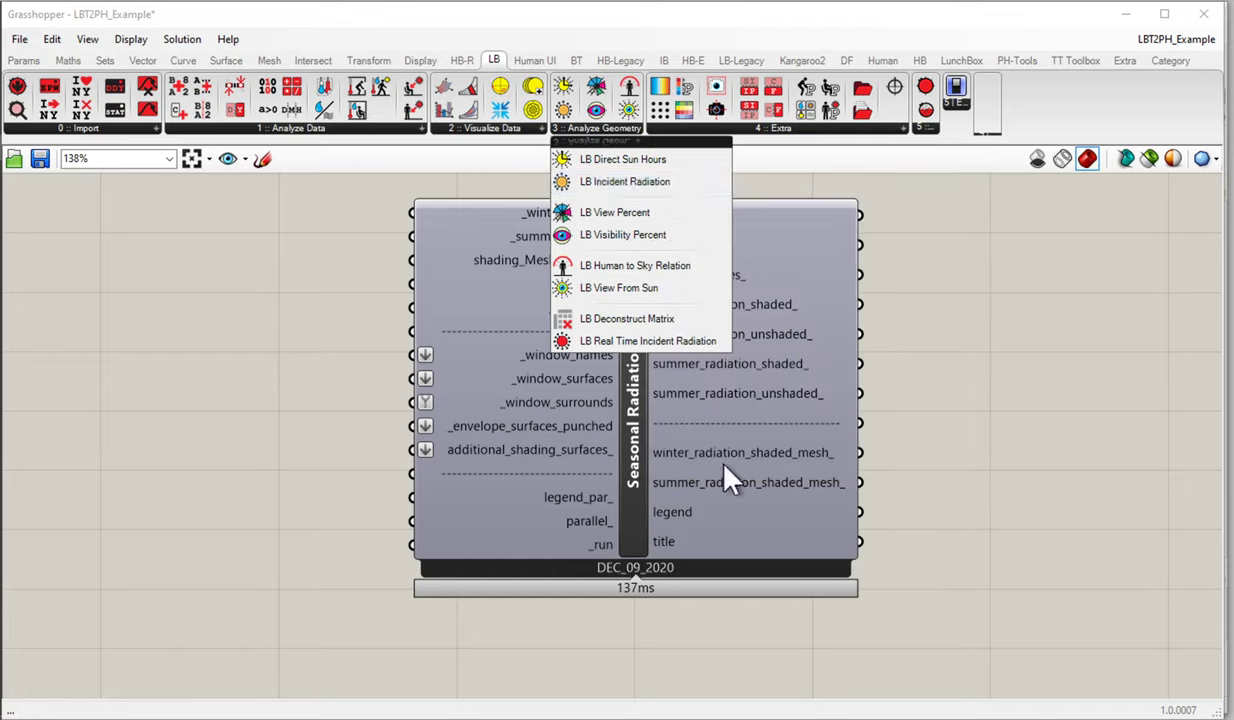
left_click(632, 487)
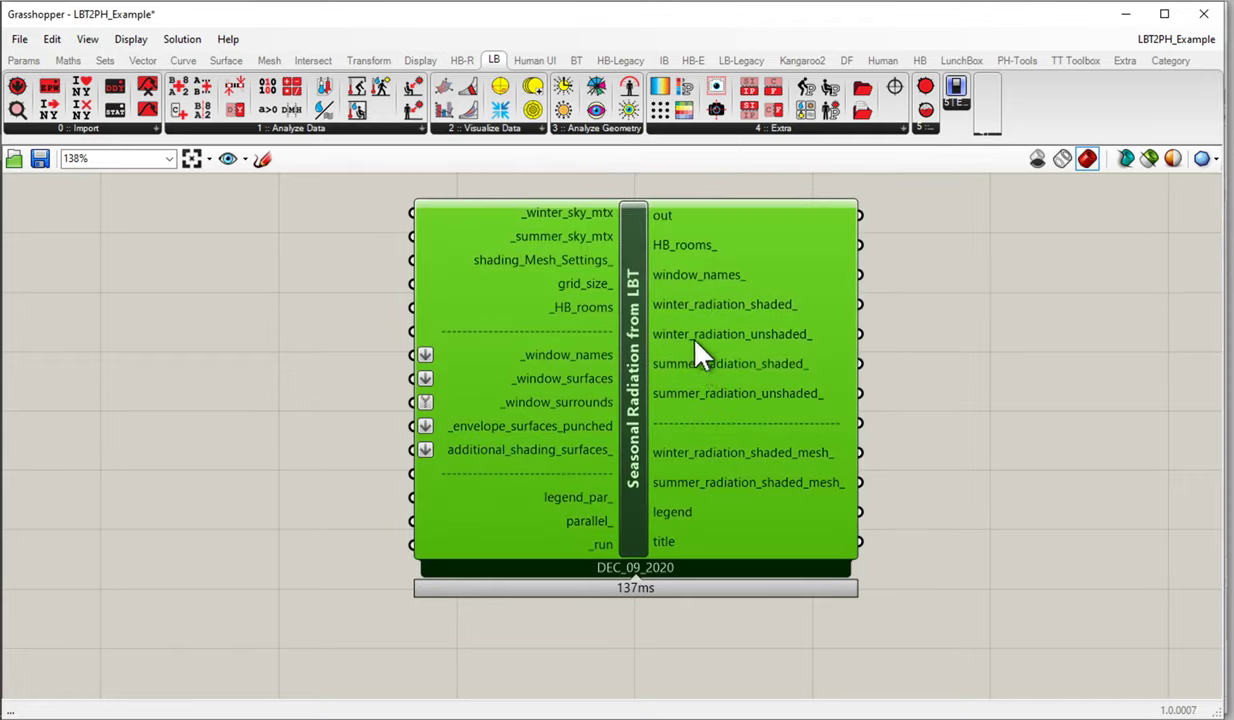
mouse_move(695, 341)
left_click(566, 118)
mouse_move(714, 359)
scroll(917, 380, "down", 2)
scroll(791, 484, "up", 2)
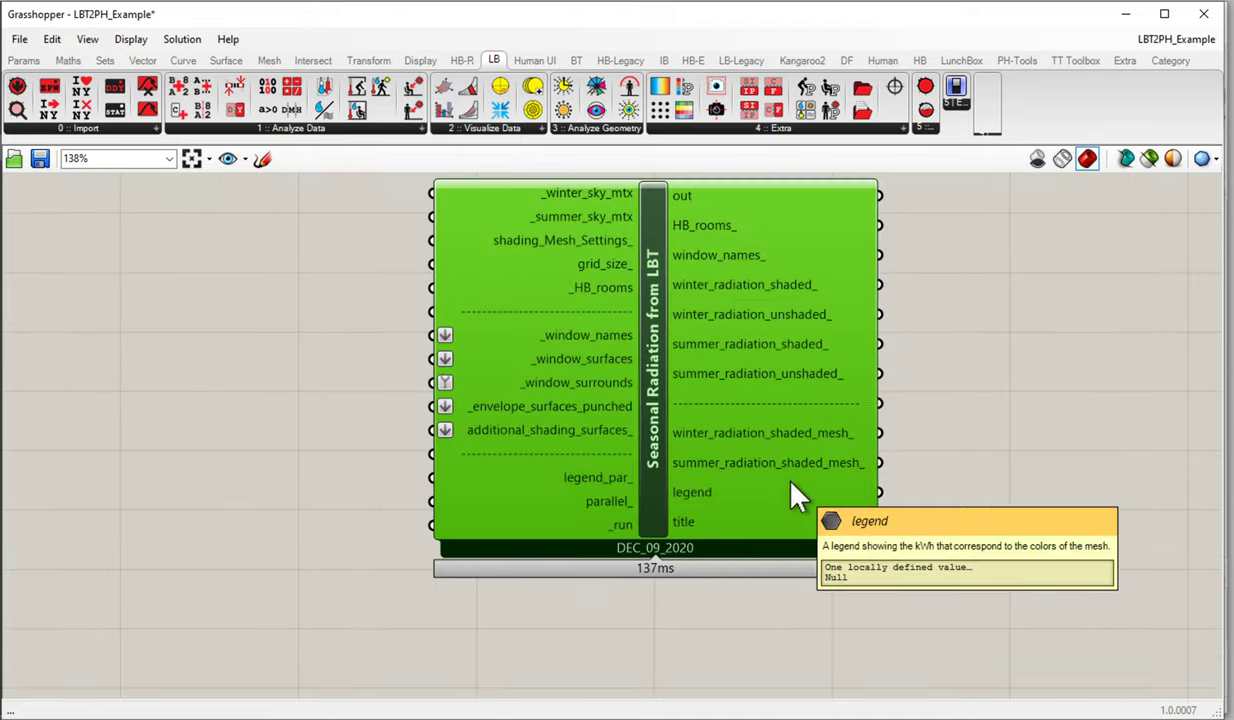
right_click_drag(750, 303, 656, 329)
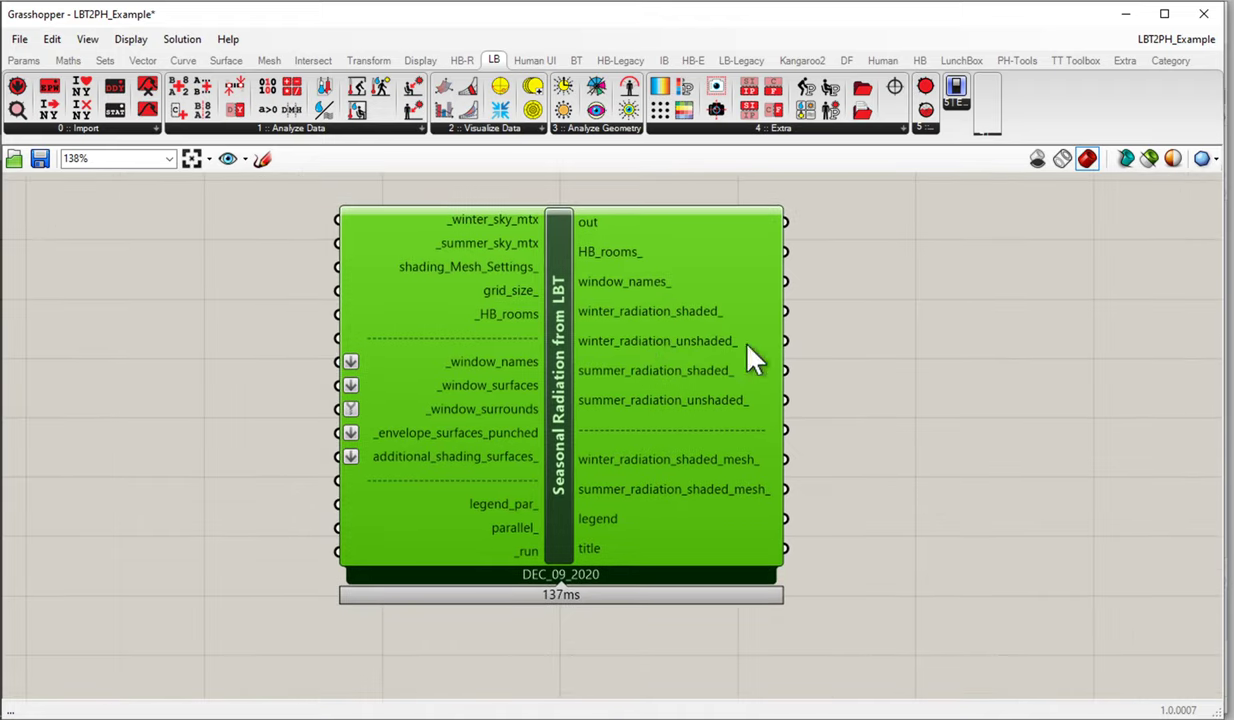
mouse_move(590, 510)
Read the descriptions of the winter and summer sky matrix inputs and of the LB Cumulative Sky Matrix component
mouse_move(545, 222)
mouse_move(531, 258)
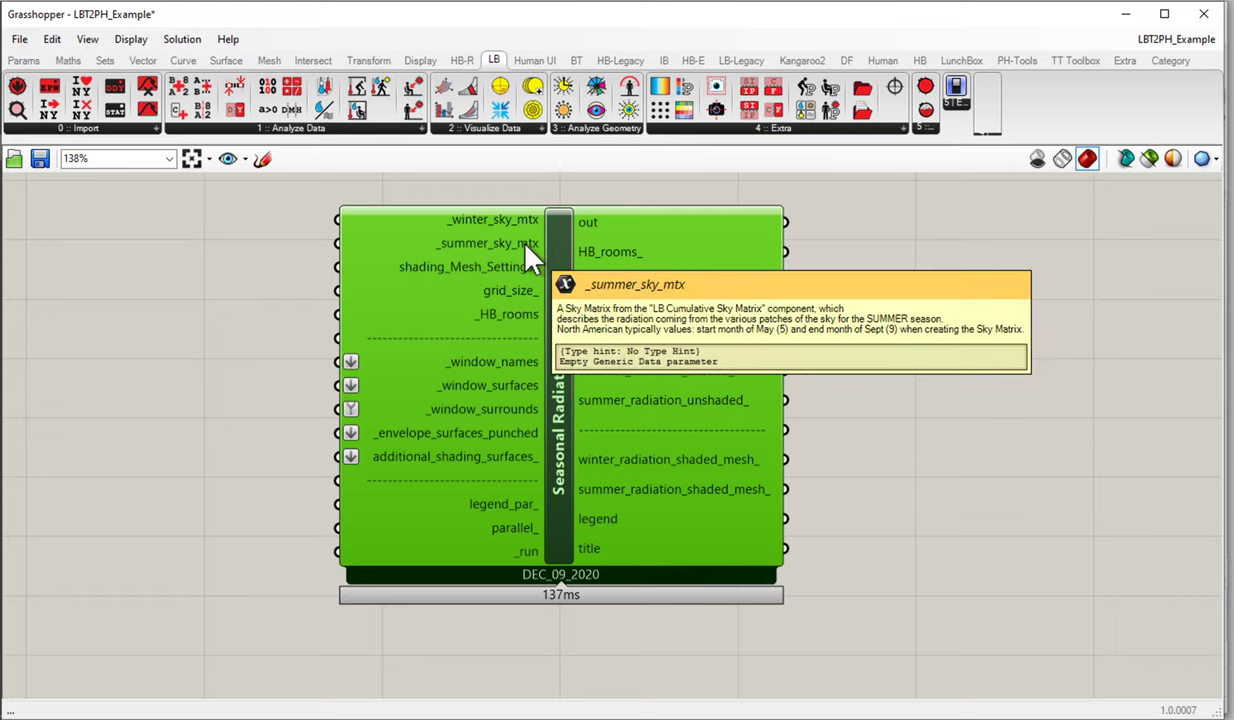
left_click(493, 60)
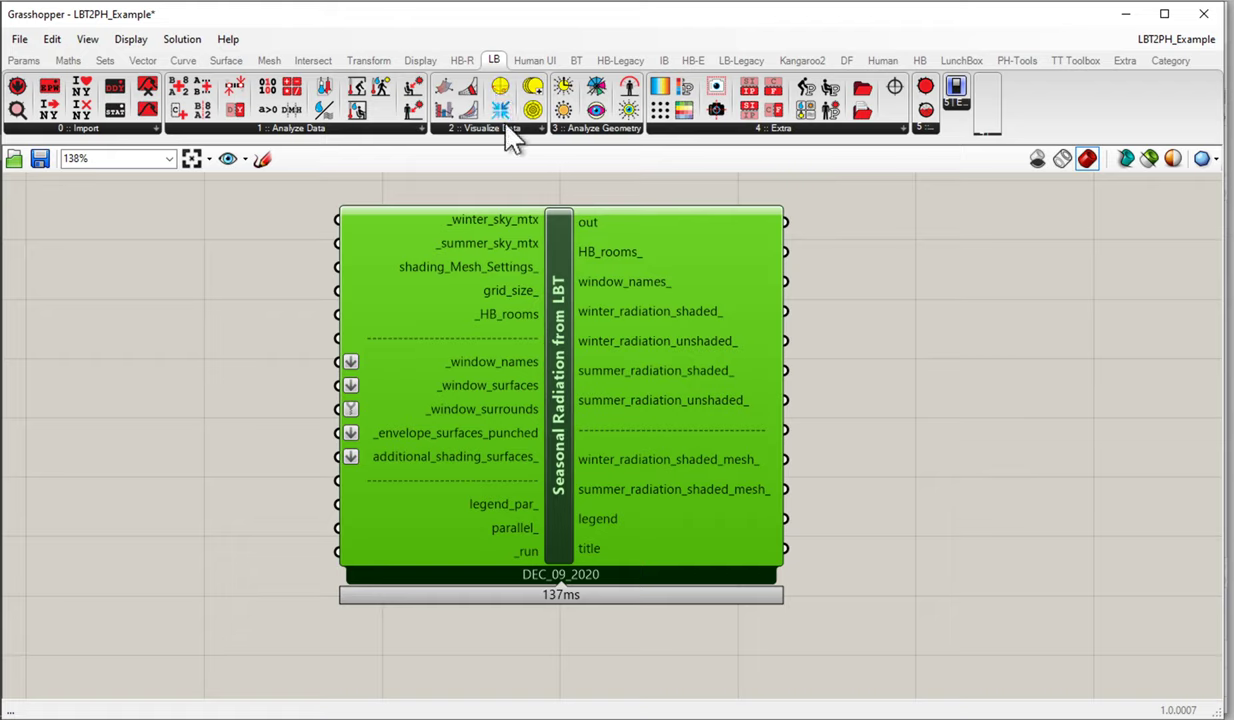
left_click(540, 128)
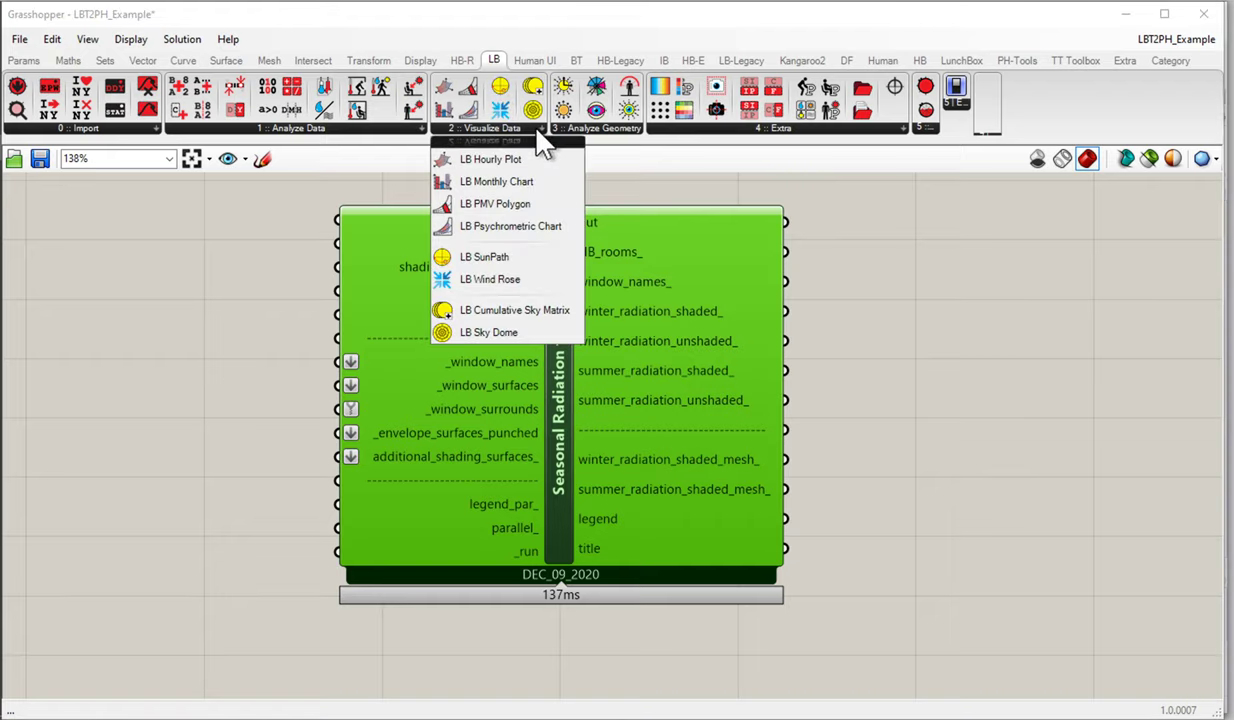
left_click(512, 316)
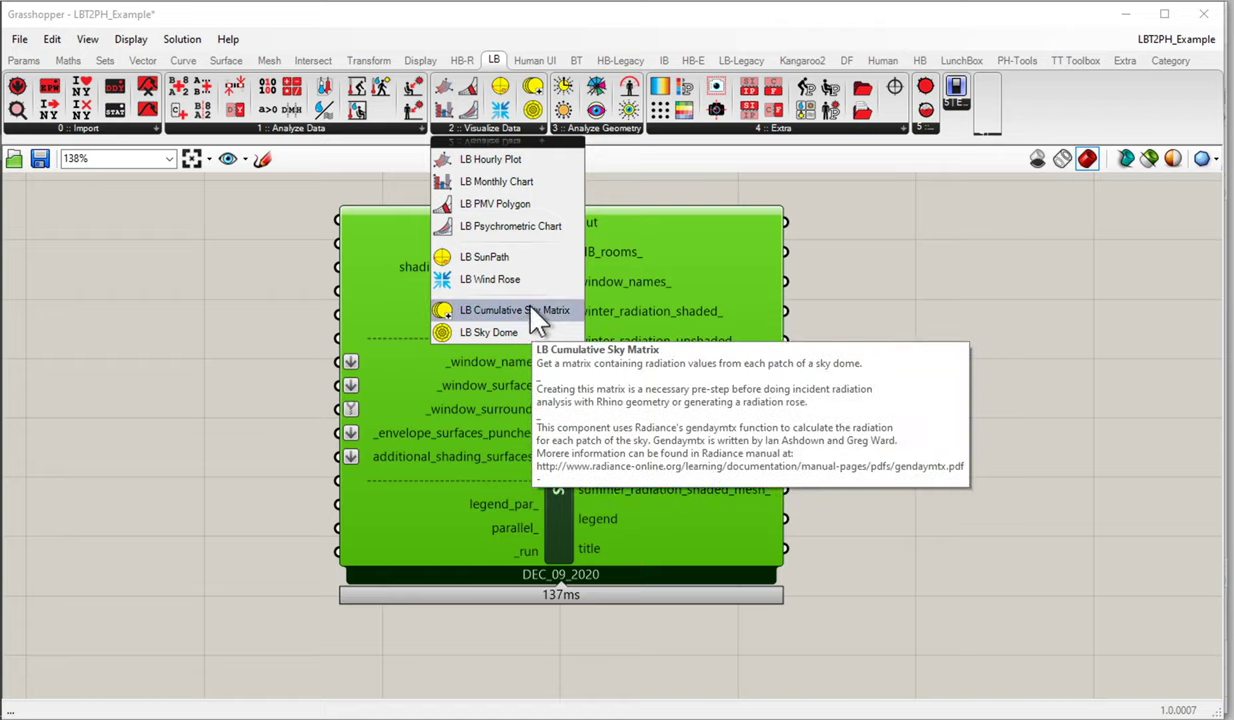
left_click(330, 278)
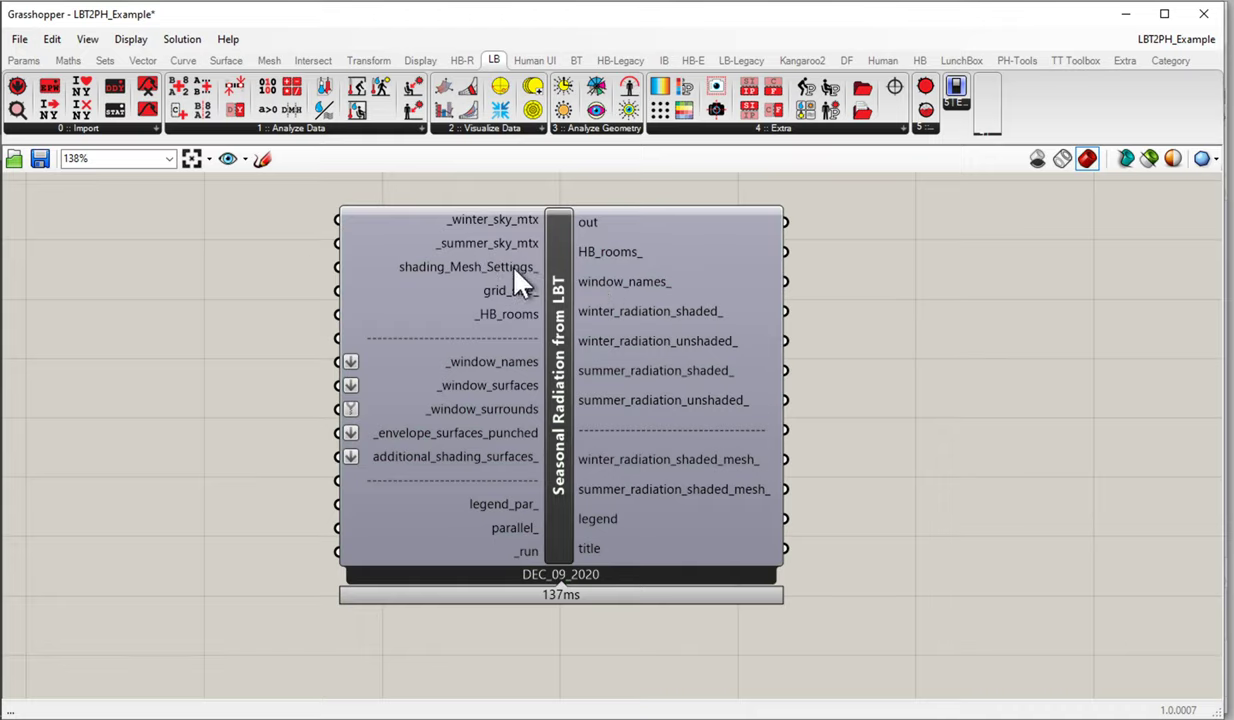
Read the descriptions of the Seasonal Radiation component's mesh settings, grid size, window, envelope, parallel and run inputs
mouse_move(513, 270)
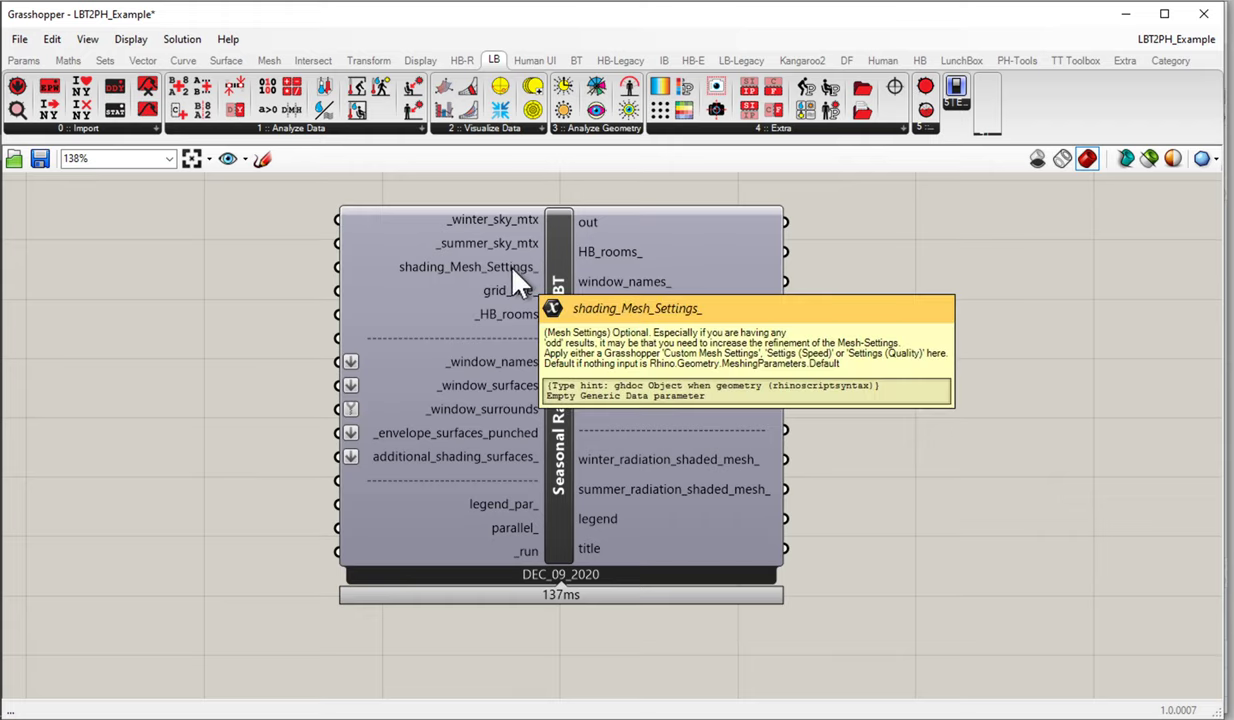
mouse_move(522, 298)
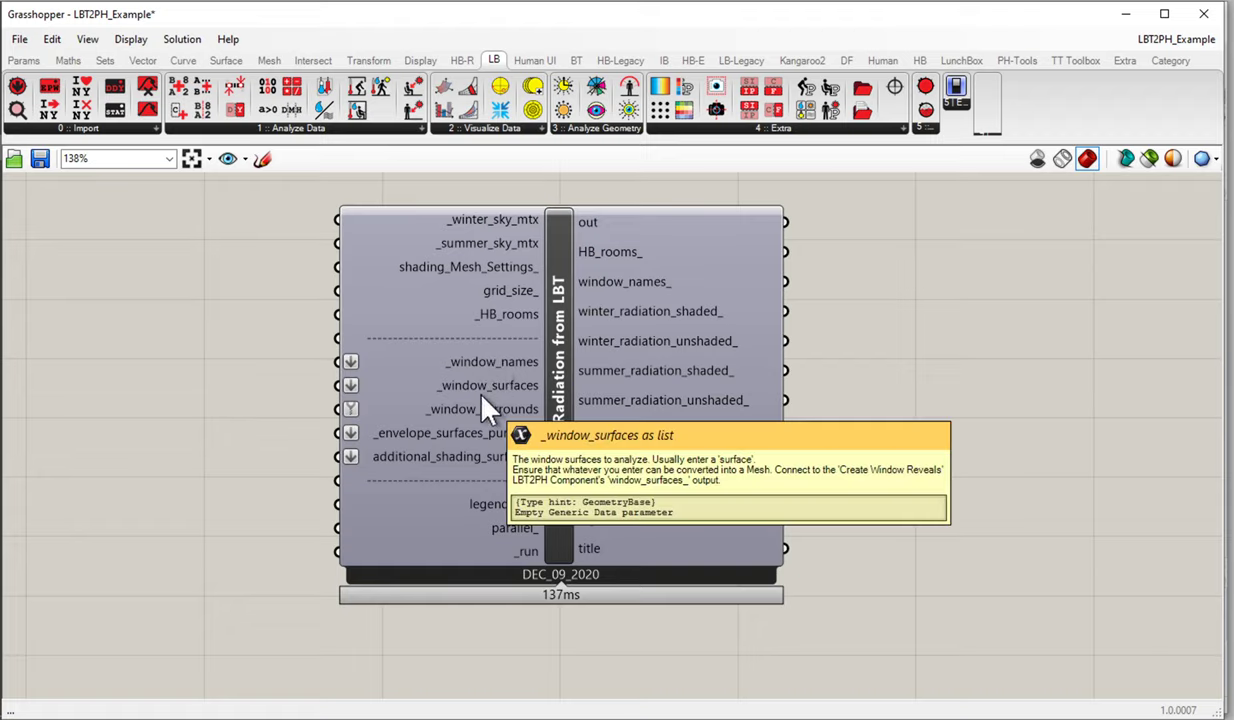
mouse_move(525, 413)
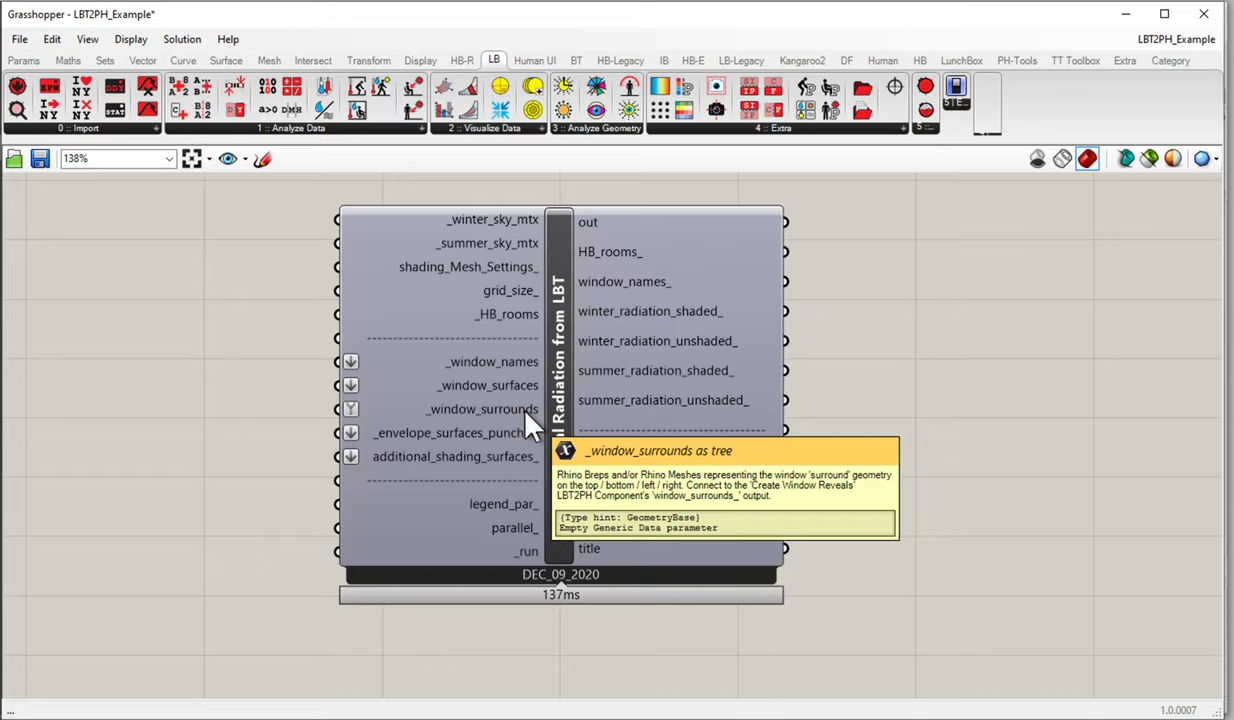
mouse_move(514, 437)
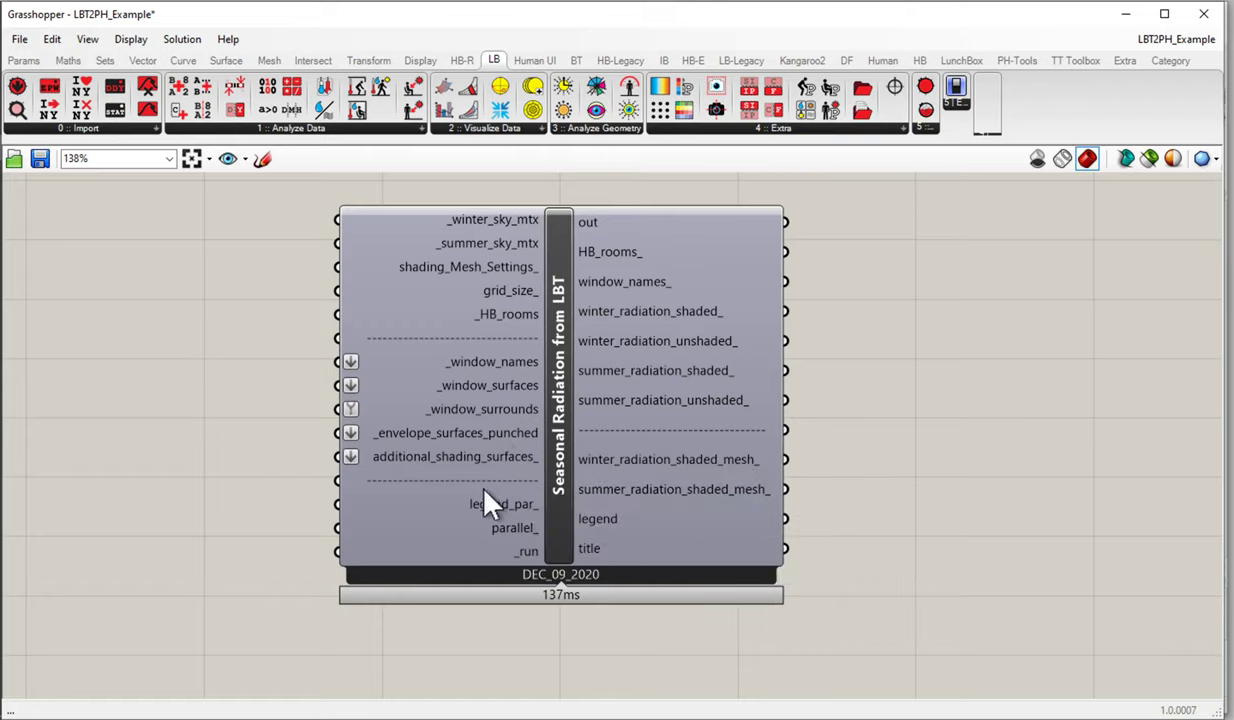
mouse_move(516, 559)
mouse_move(531, 533)
scroll(546, 490, "down", 3)
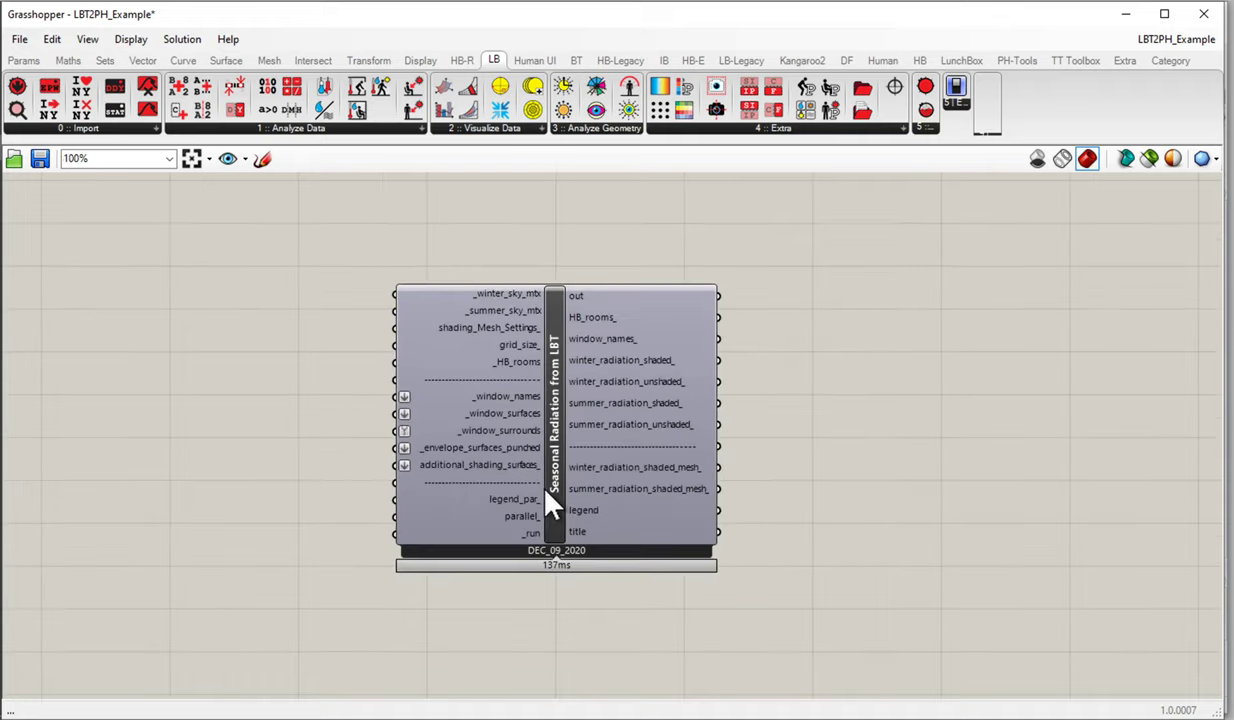
left_click_drag(545, 488, 523, 441)
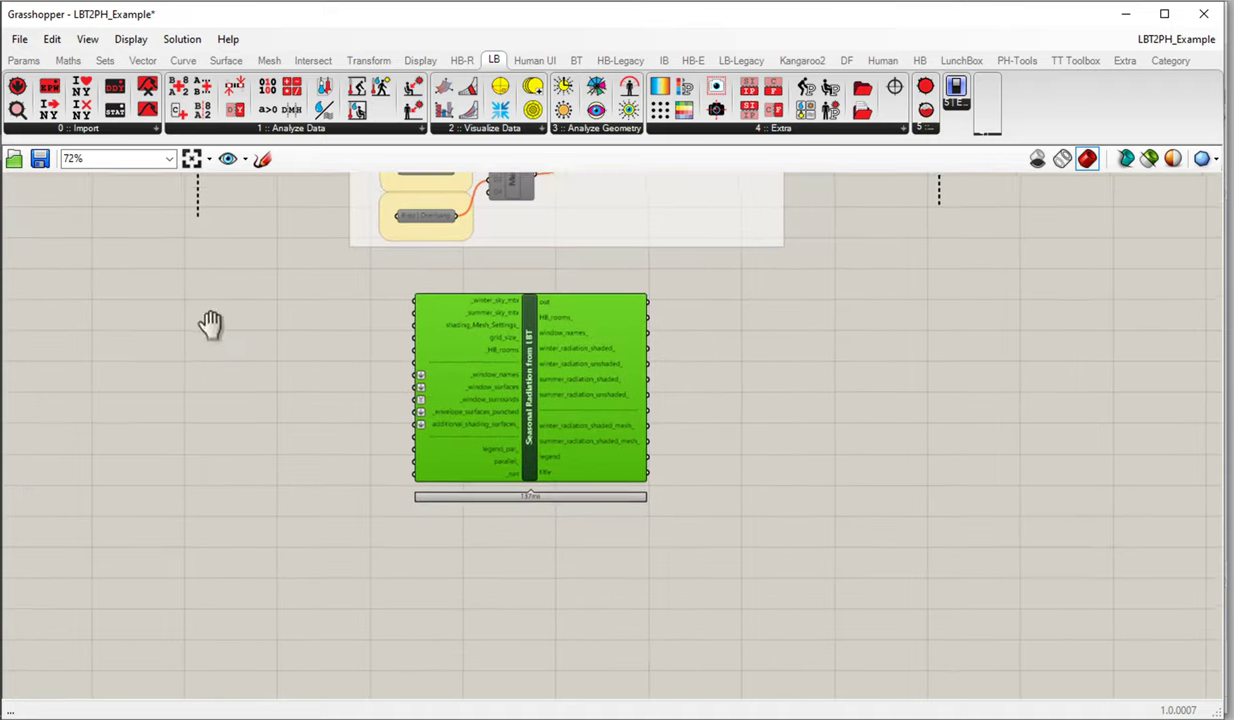
right_click_drag(209, 325, 219, 333)
scroll(556, 421, "up", 2)
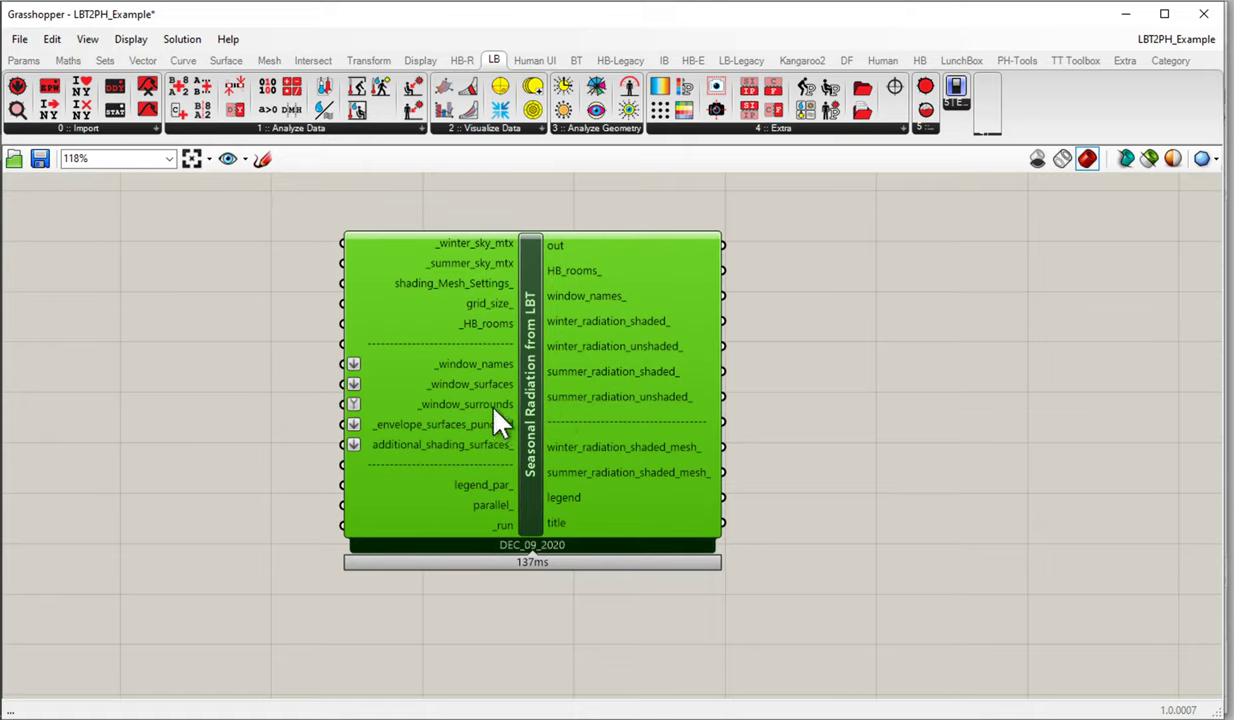
mouse_move(497, 420)
scroll(540, 430, "down", 2)
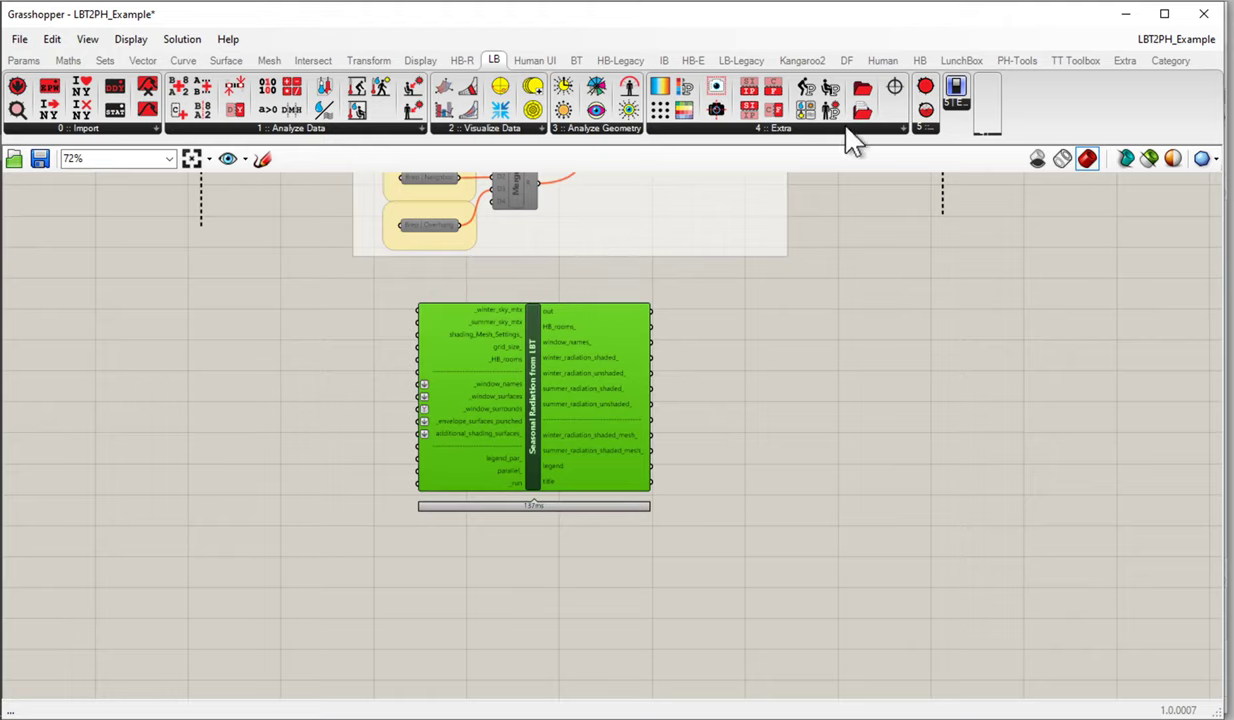
Add the LBT2PH_CreateWindowReveals component on the empty canvas to the left of the Seasonal Radiation component
left_click(998, 66)
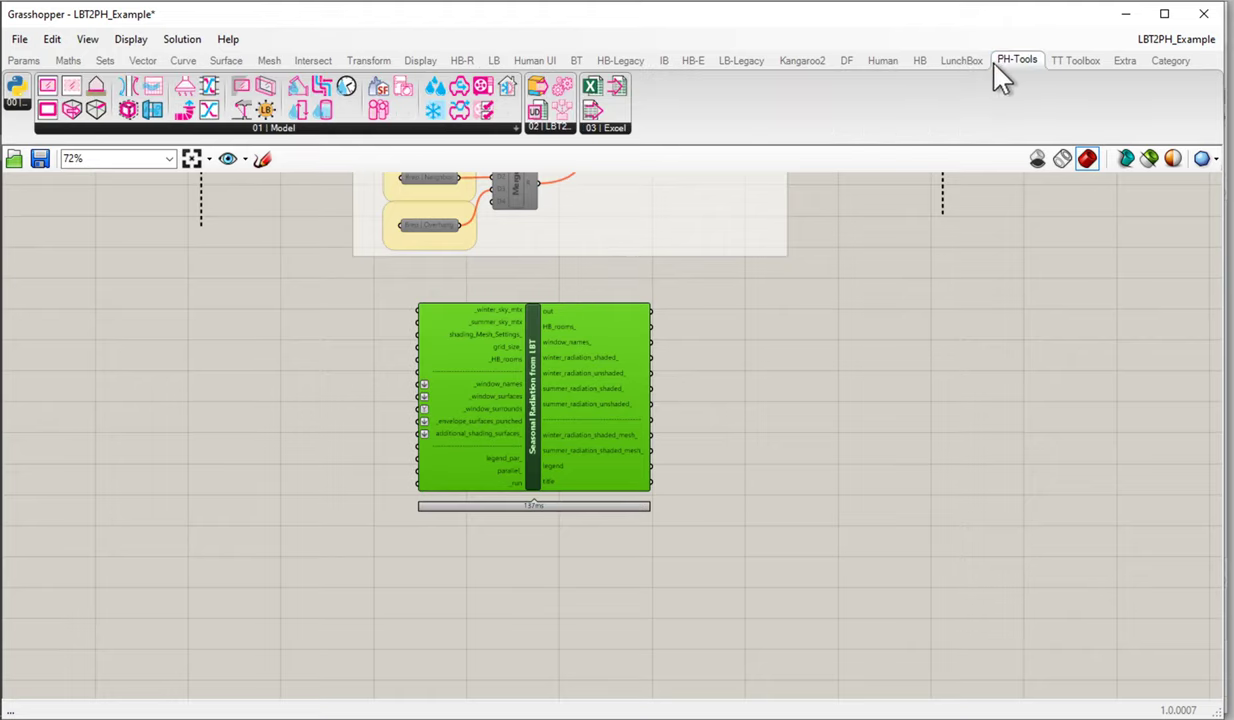
left_click(278, 129)
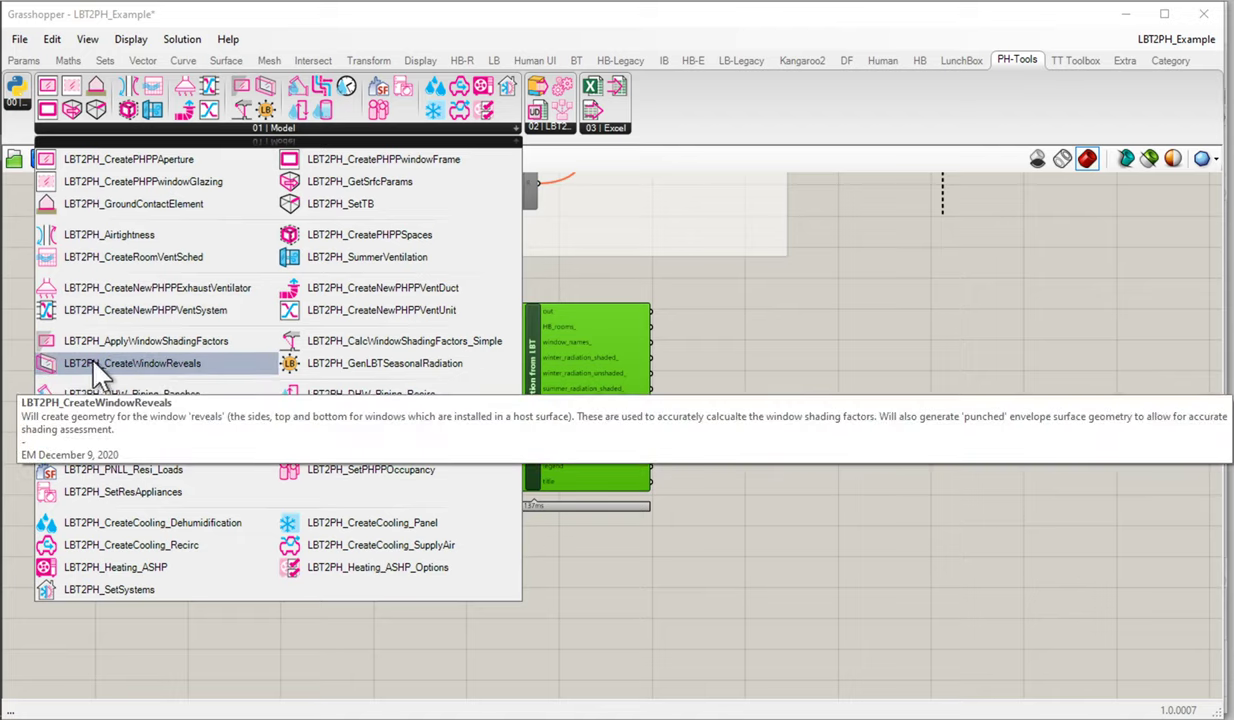
left_click(118, 366)
left_click_drag(116, 366, 221, 362)
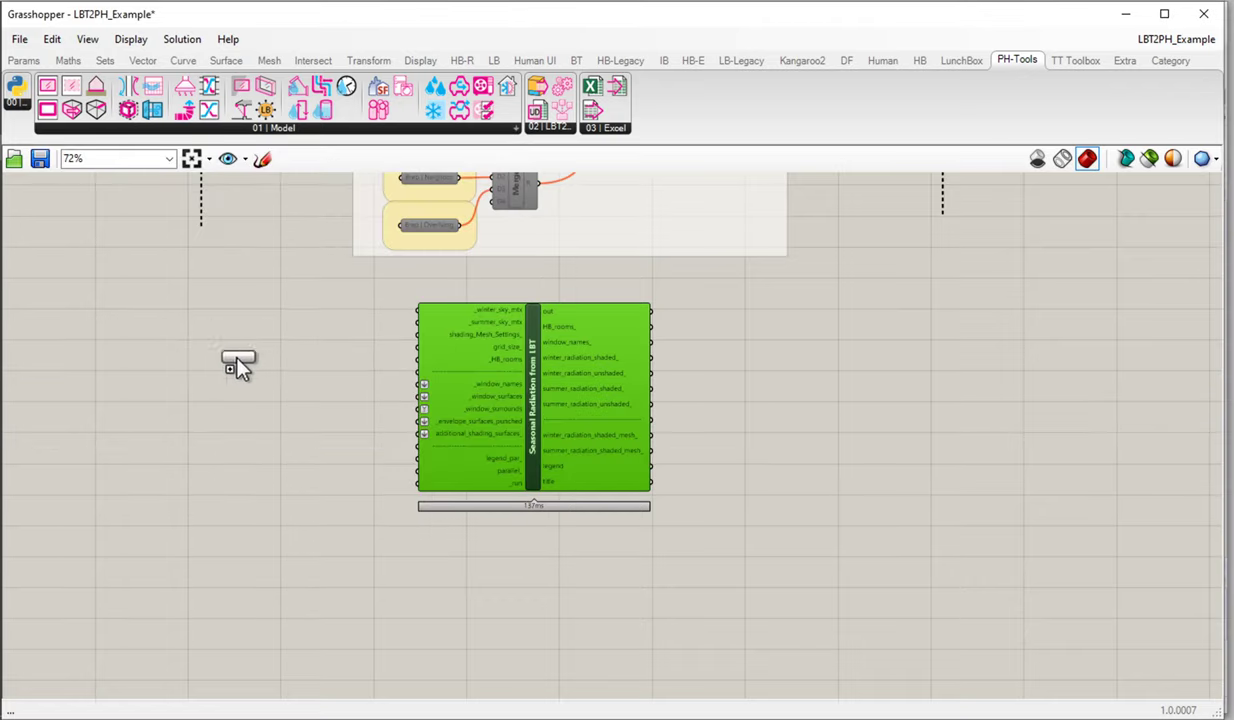
Position Create Window Reveals to the left of Seasonal Radiation and connect SolveAdj's adj_rooms output to its _HB_rooms input
left_click_drag(293, 389, 290, 395)
right_click_drag(283, 300, 438, 405)
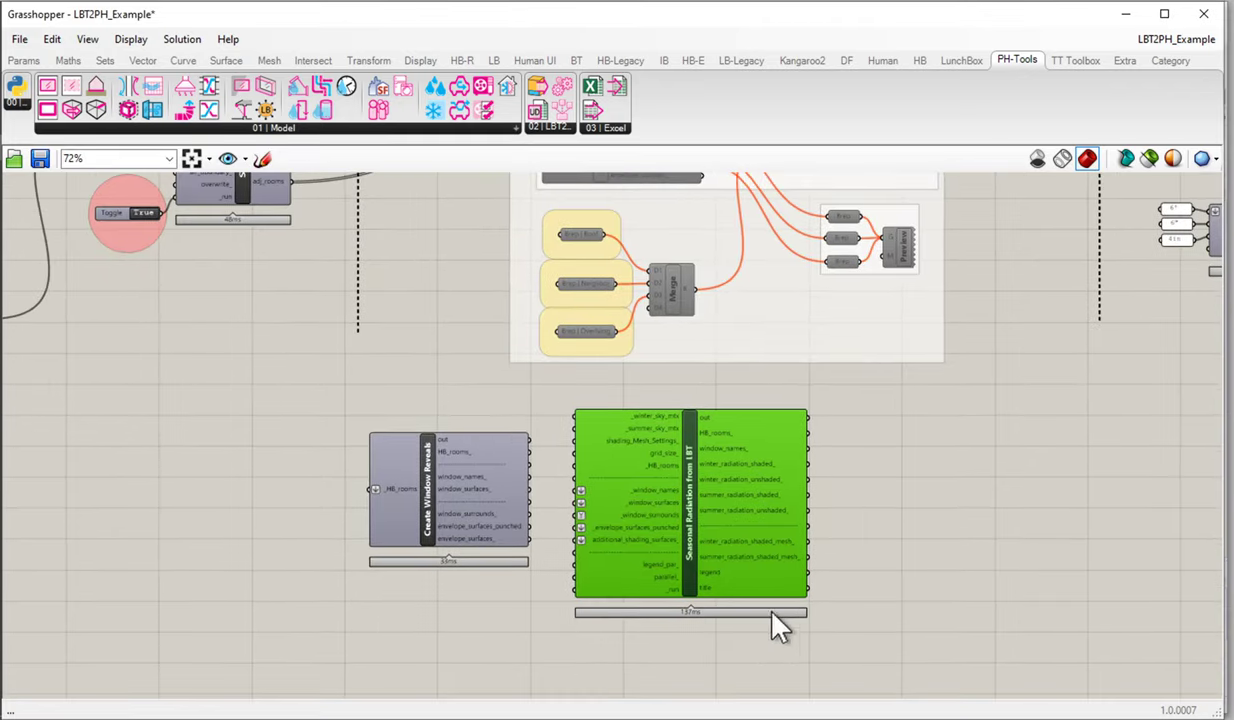
left_click_drag(846, 648, 400, 470)
scroll(575, 500, "up", 5)
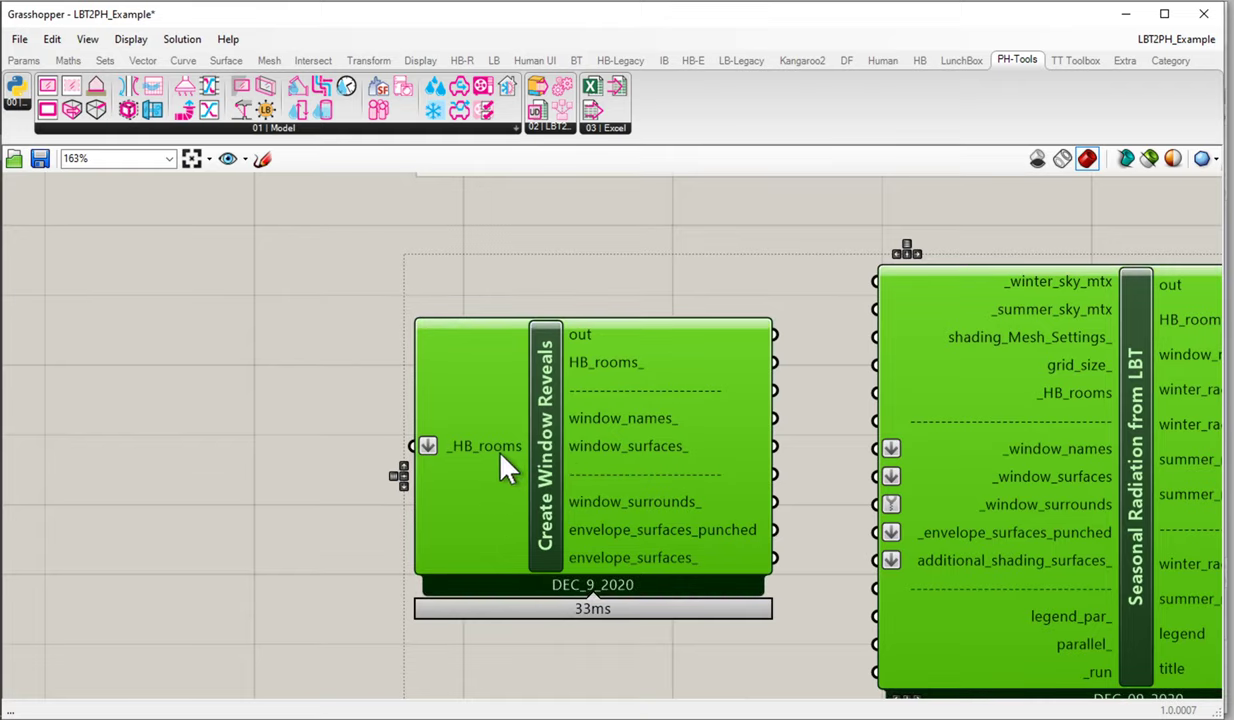
scroll(502, 460, "down", 4)
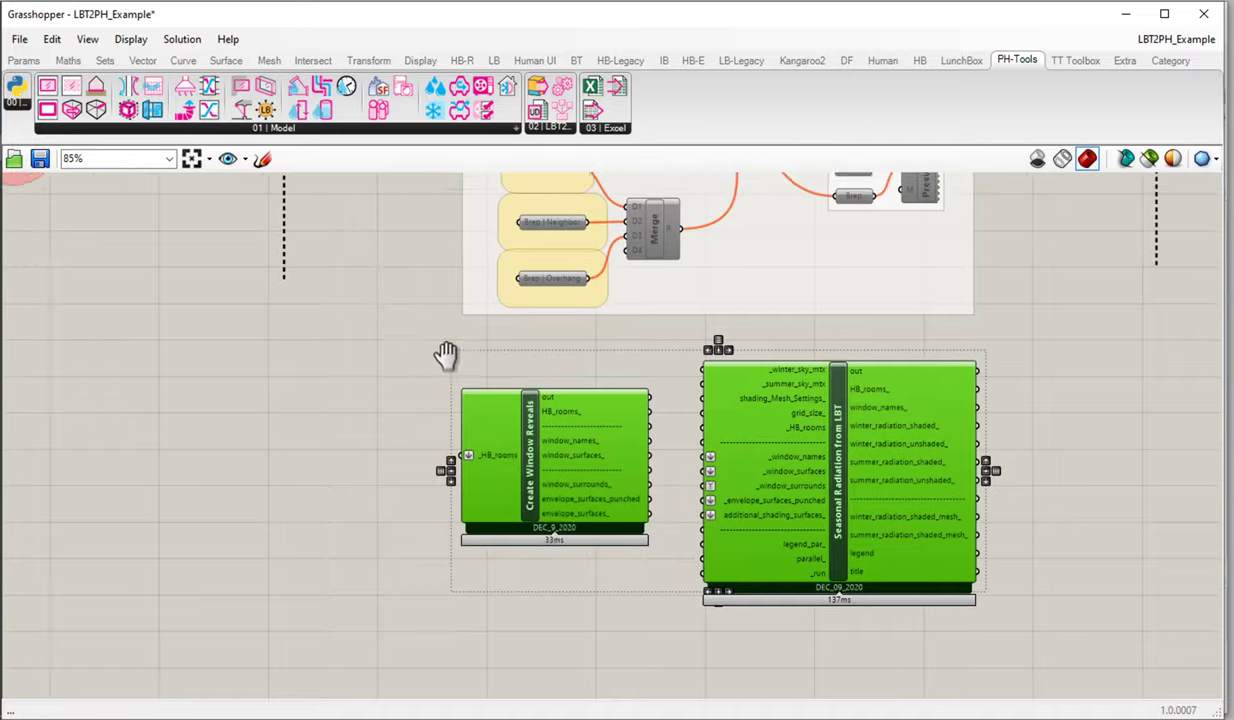
right_click_drag(445, 355, 621, 513)
left_click_drag(385, 260, 645, 612)
left_click(582, 415)
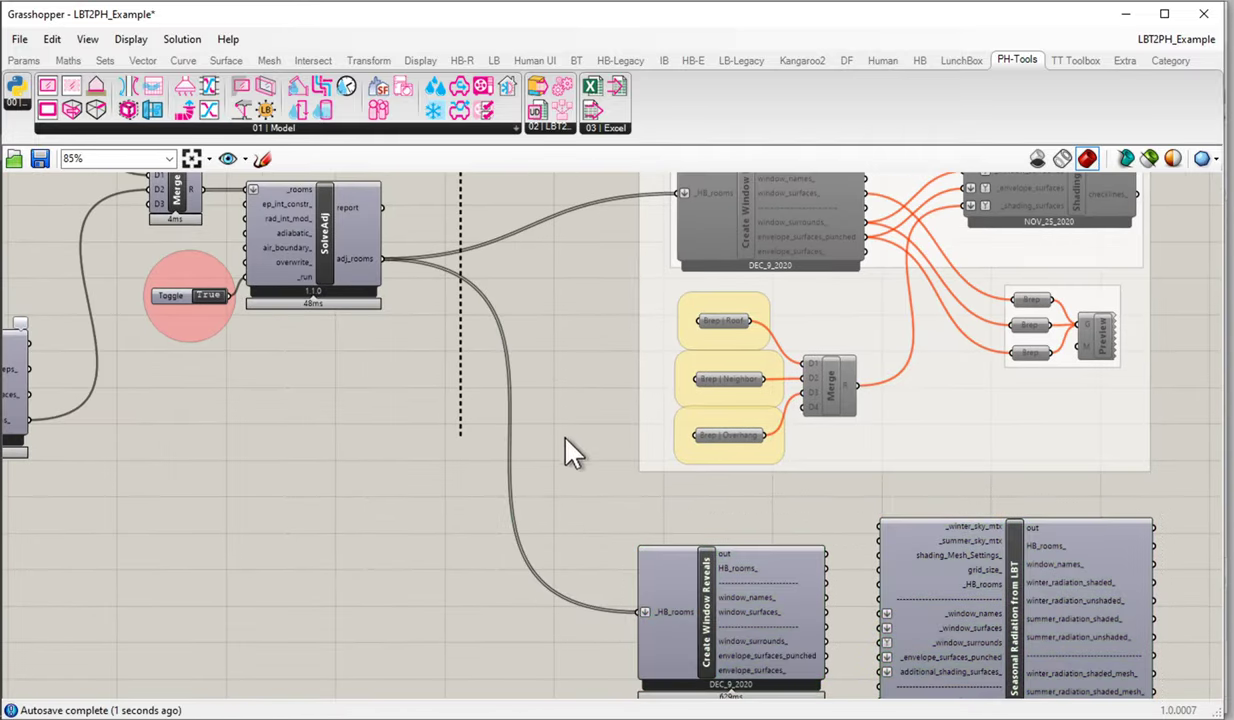
Examine the existing shading group and read the Create Window Reveals outputs, including the description of envelope_surfaces_punched
scroll(565, 447, "down", 2)
right_click_drag(531, 441, 241, 560)
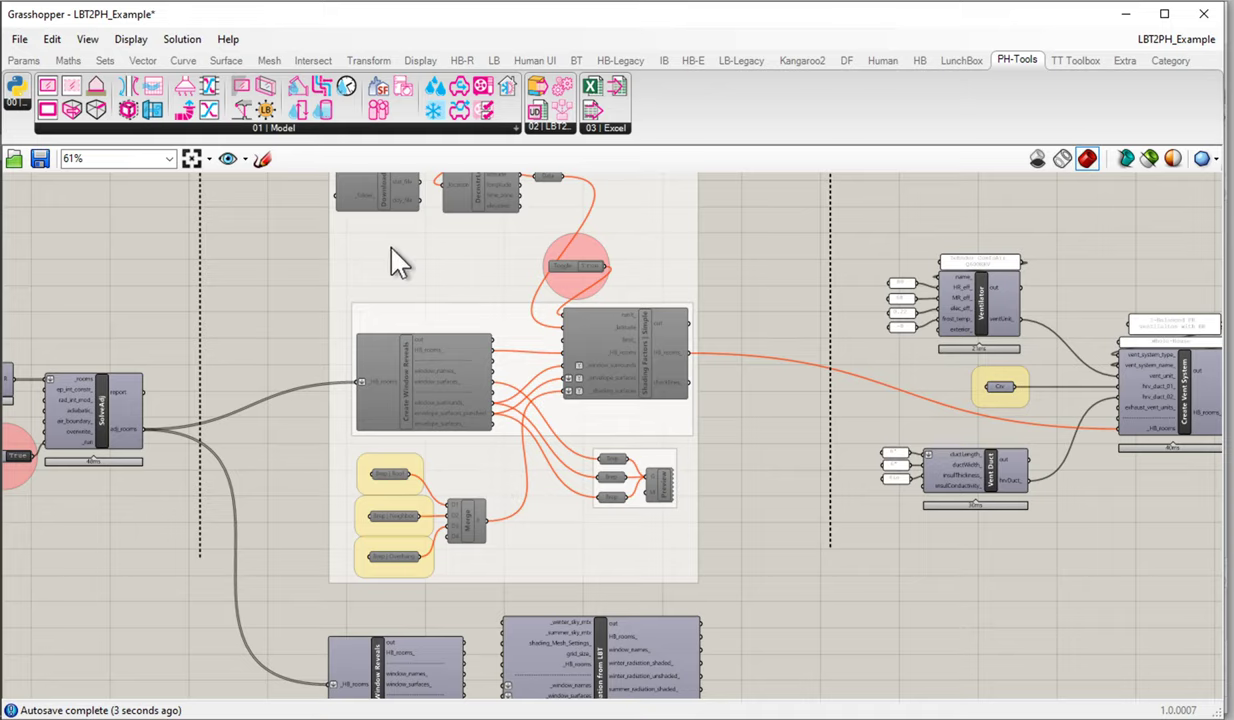
scroll(672, 595, "down", 2)
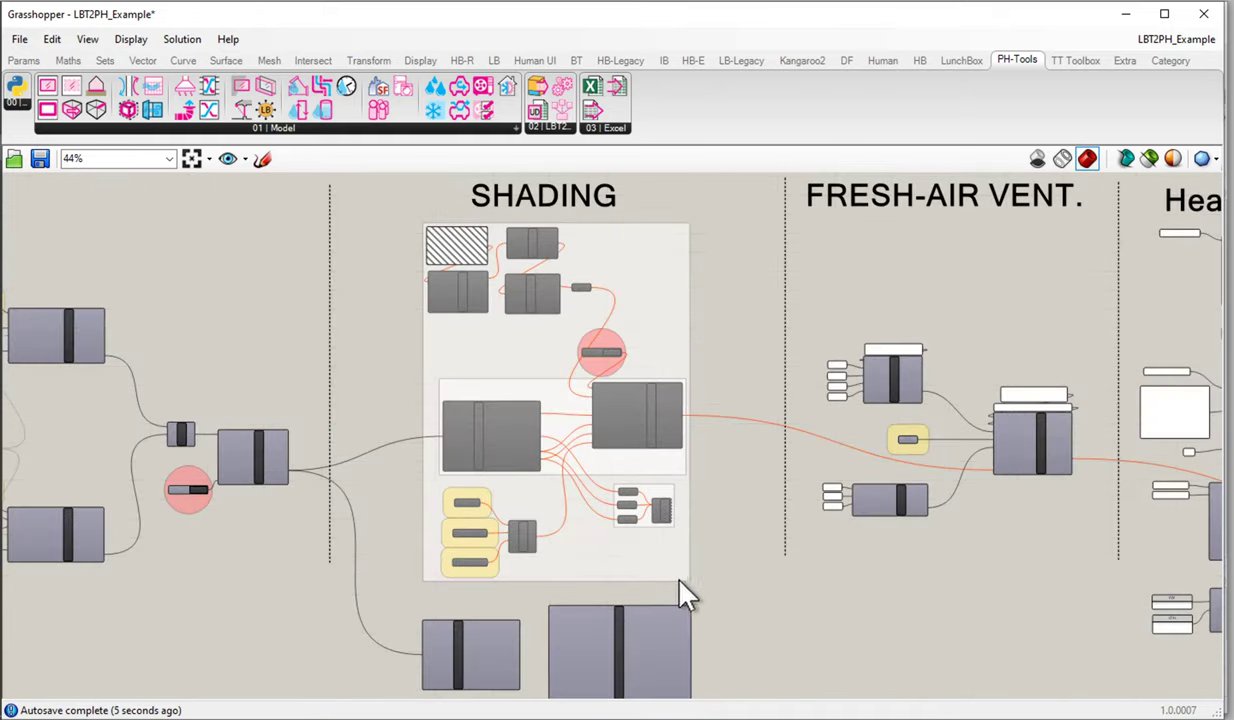
right_click_drag(659, 543, 633, 405)
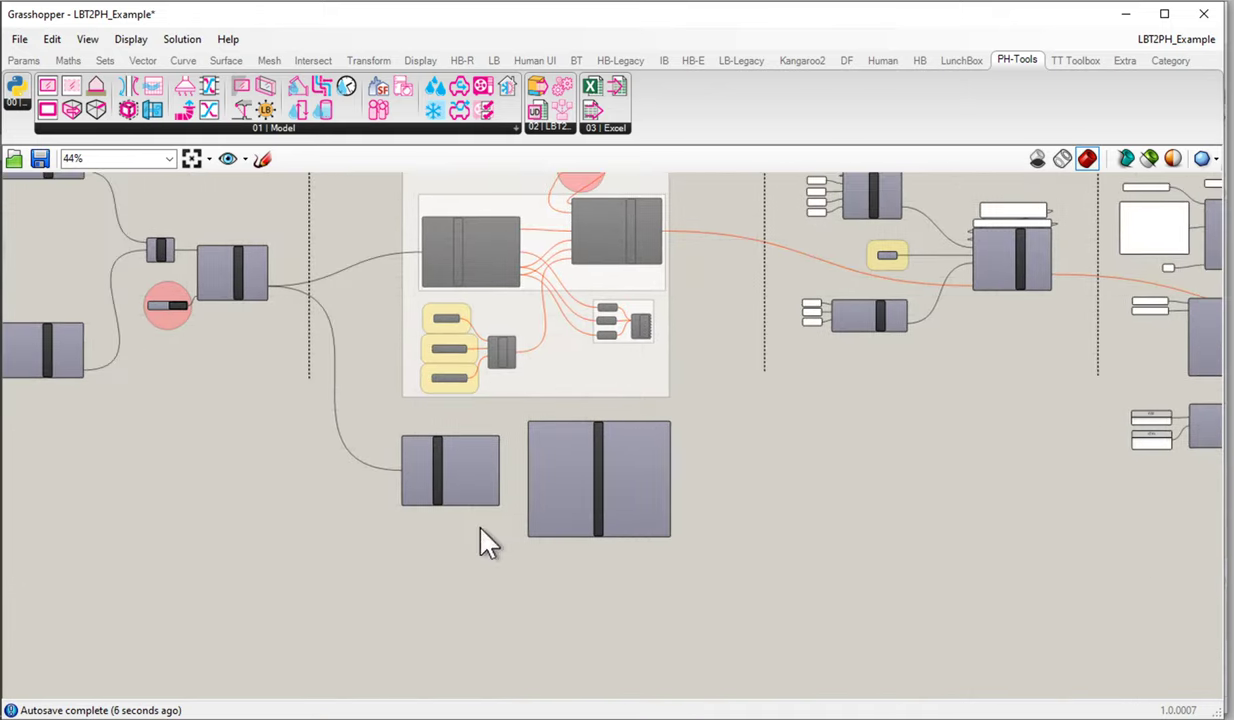
scroll(479, 530, "up", 3)
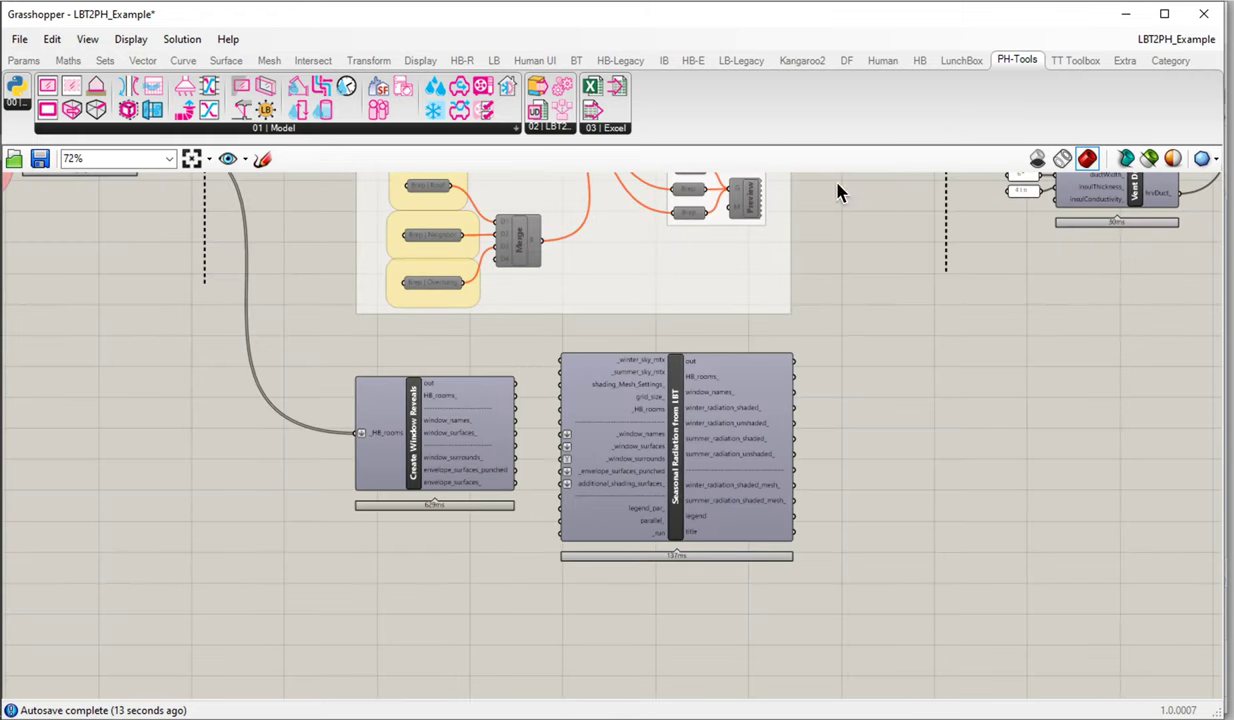
left_click(400, 462)
scroll(393, 453, "up", 3)
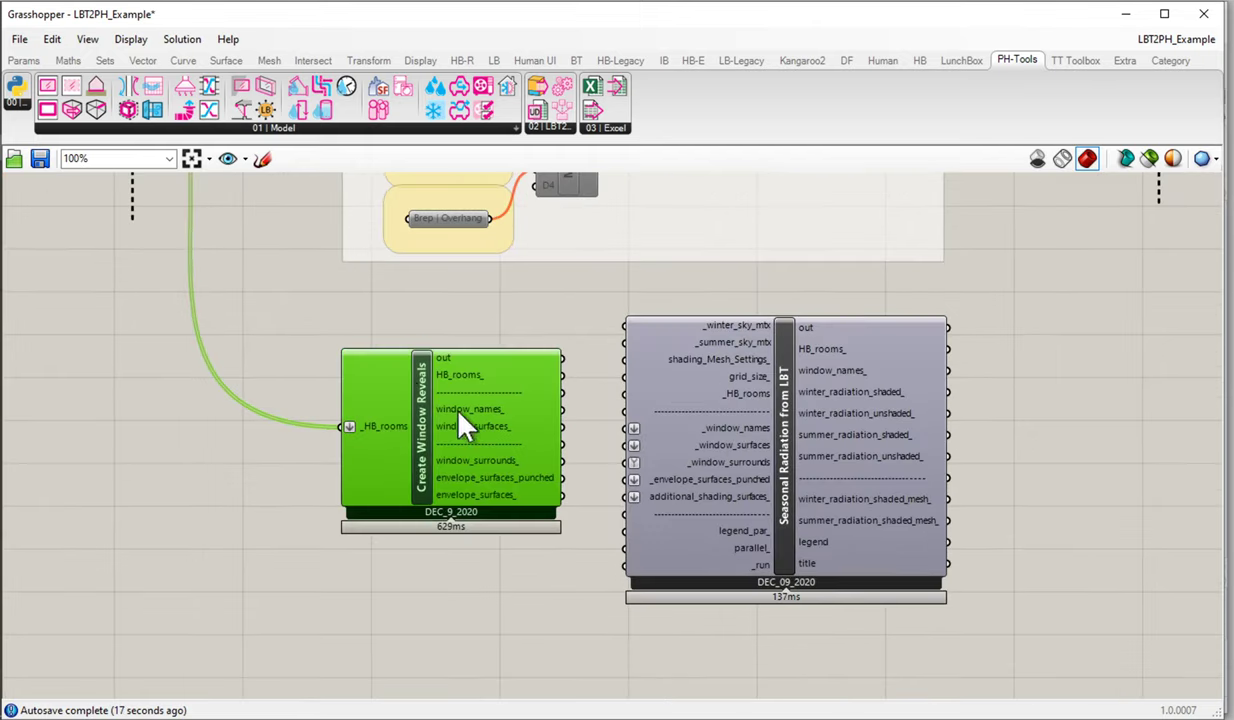
mouse_move(505, 473)
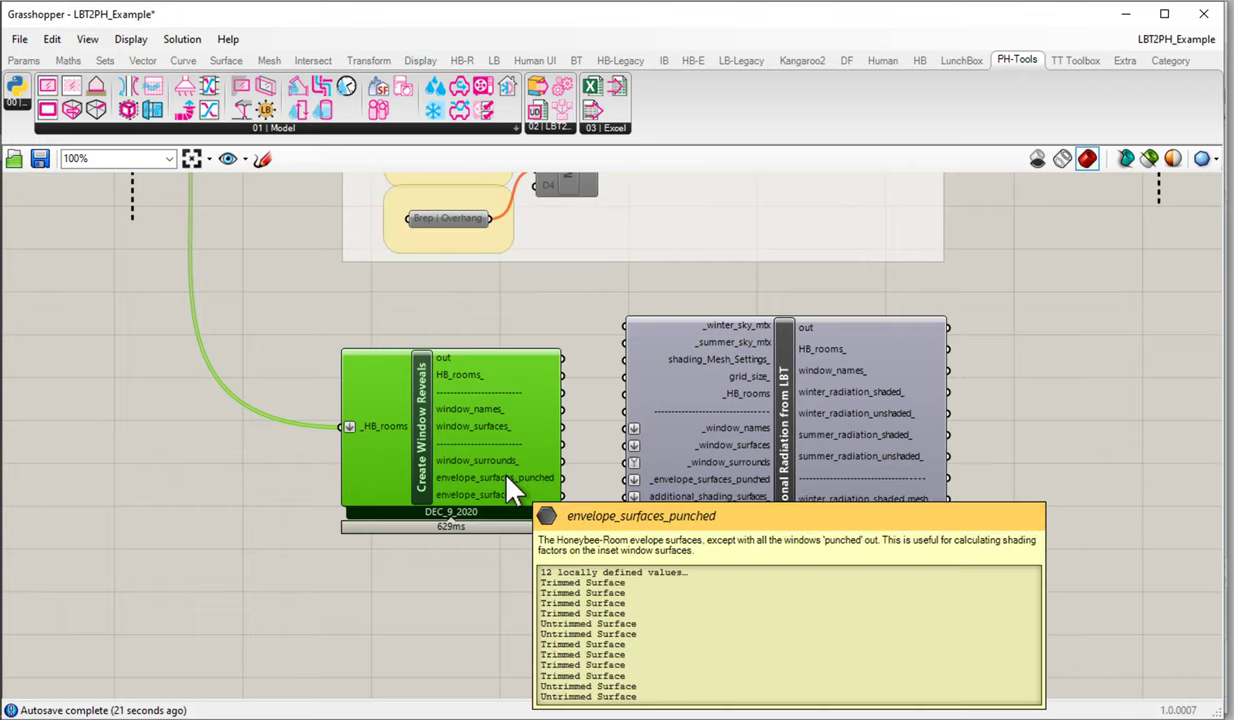
Wire Create Window Reveals' HB_rooms, window_names, window_surfaces, window_surrounds and envelope_surfaces_punched outputs into the matching Seasonal Radiation inputs
left_click_drag(736, 480, 702, 463)
scroll(525, 370, "up", 2)
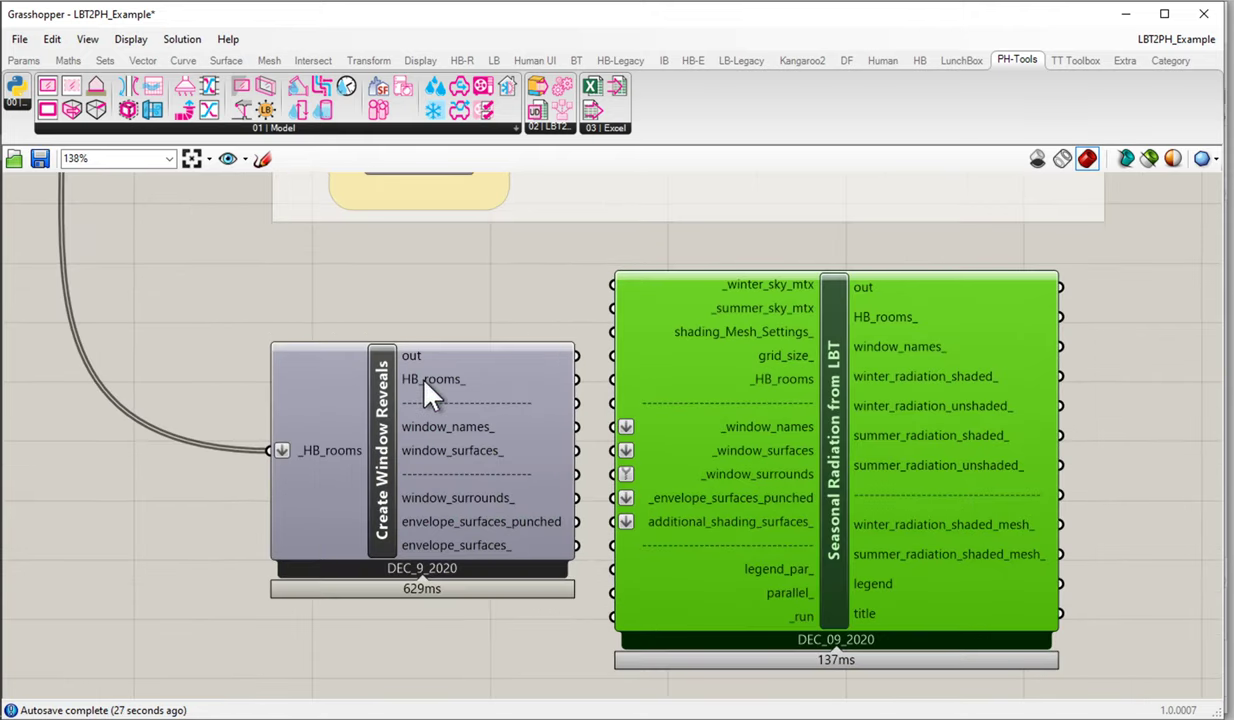
left_click_drag(615, 390, 616, 386)
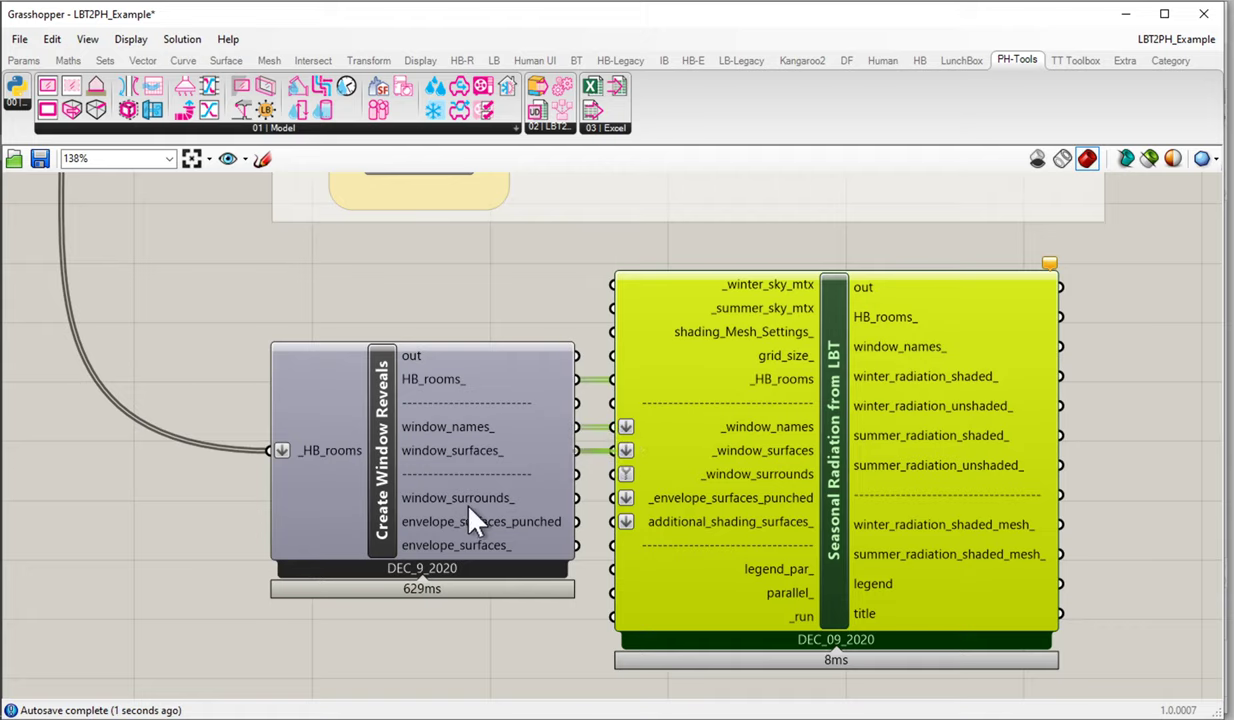
left_click_drag(577, 498, 624, 497)
left_click_drag(578, 521, 626, 498)
left_click_drag(703, 548, 741, 545)
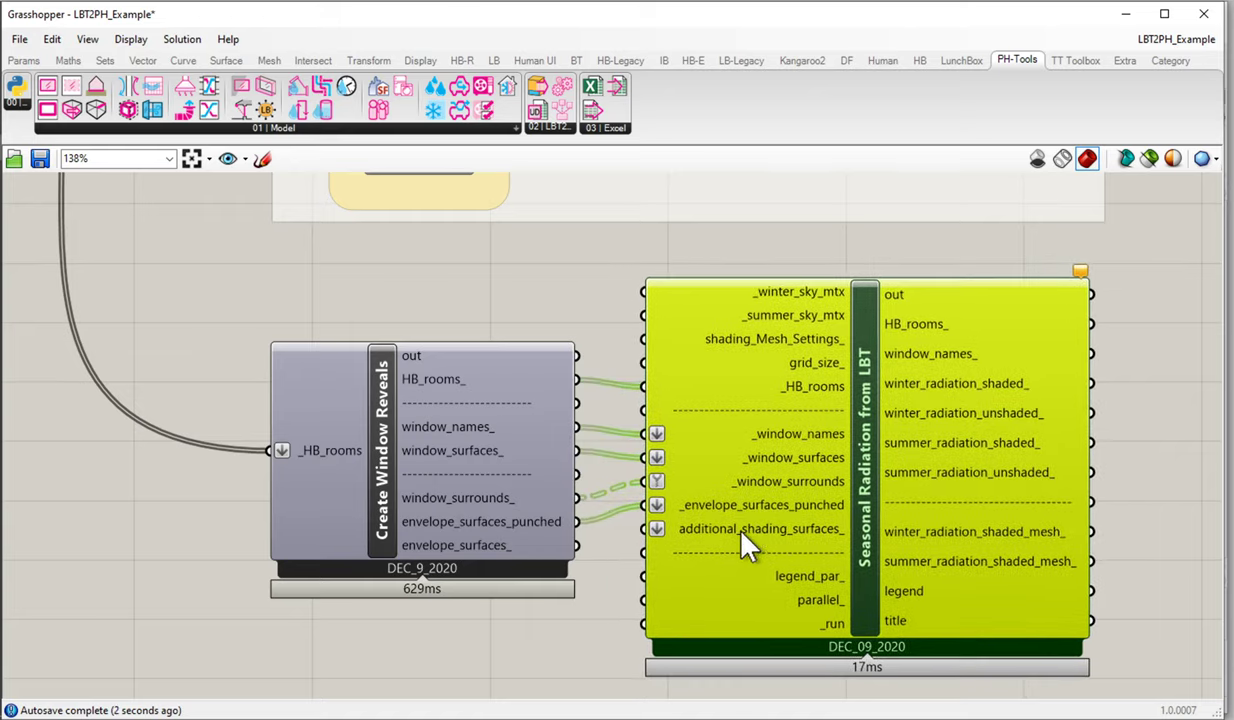
Add a Boolean Toggle below Seasonal Radiation and connect it to the _run input
mouse_move(726, 536)
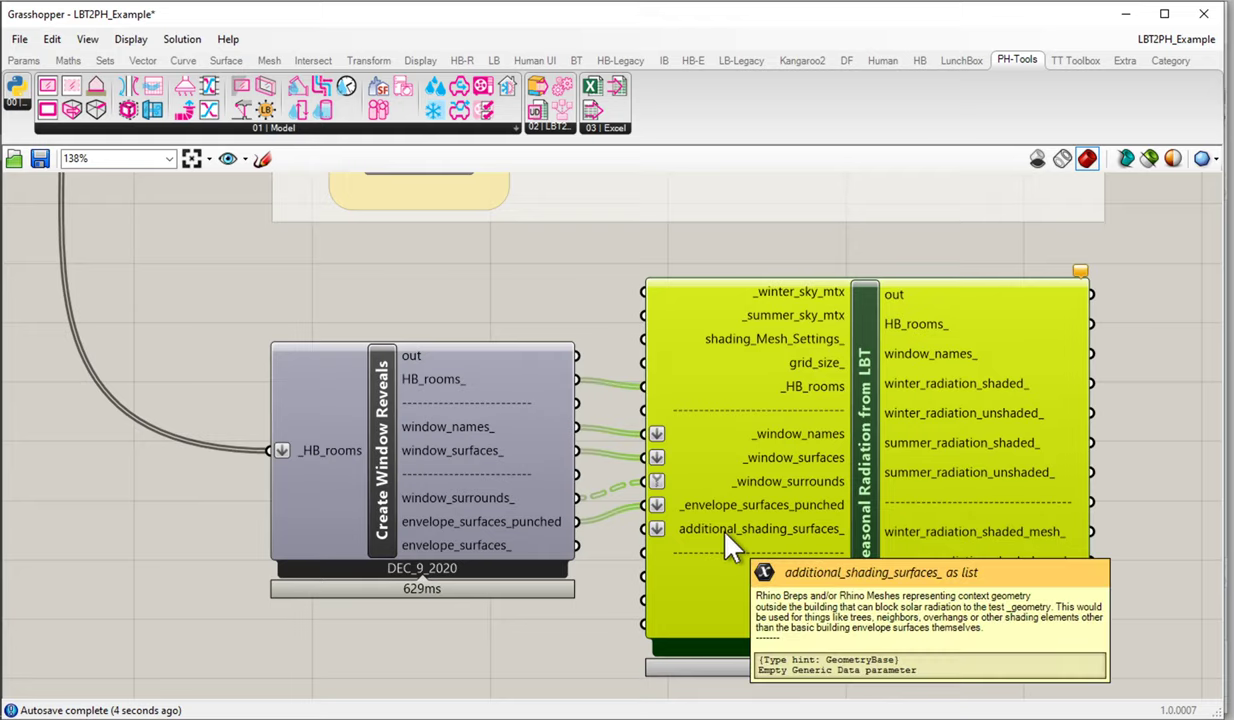
right_click_drag(805, 535, 790, 449)
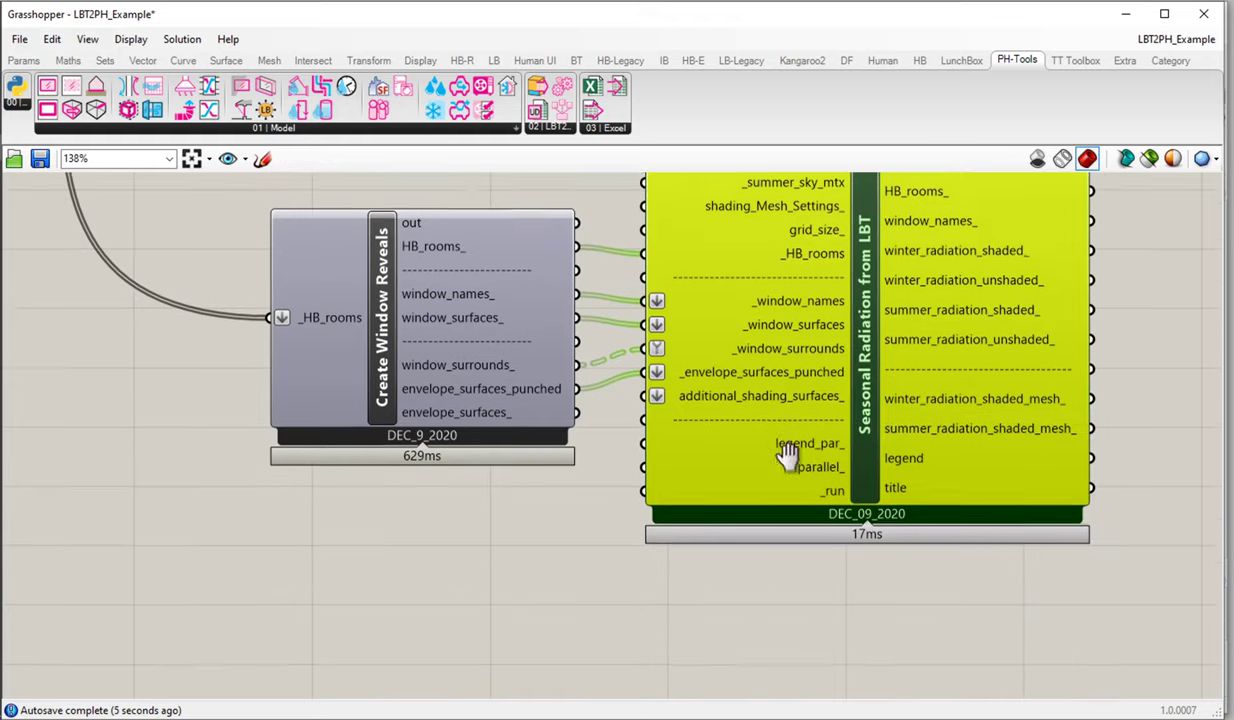
right_click(603, 610)
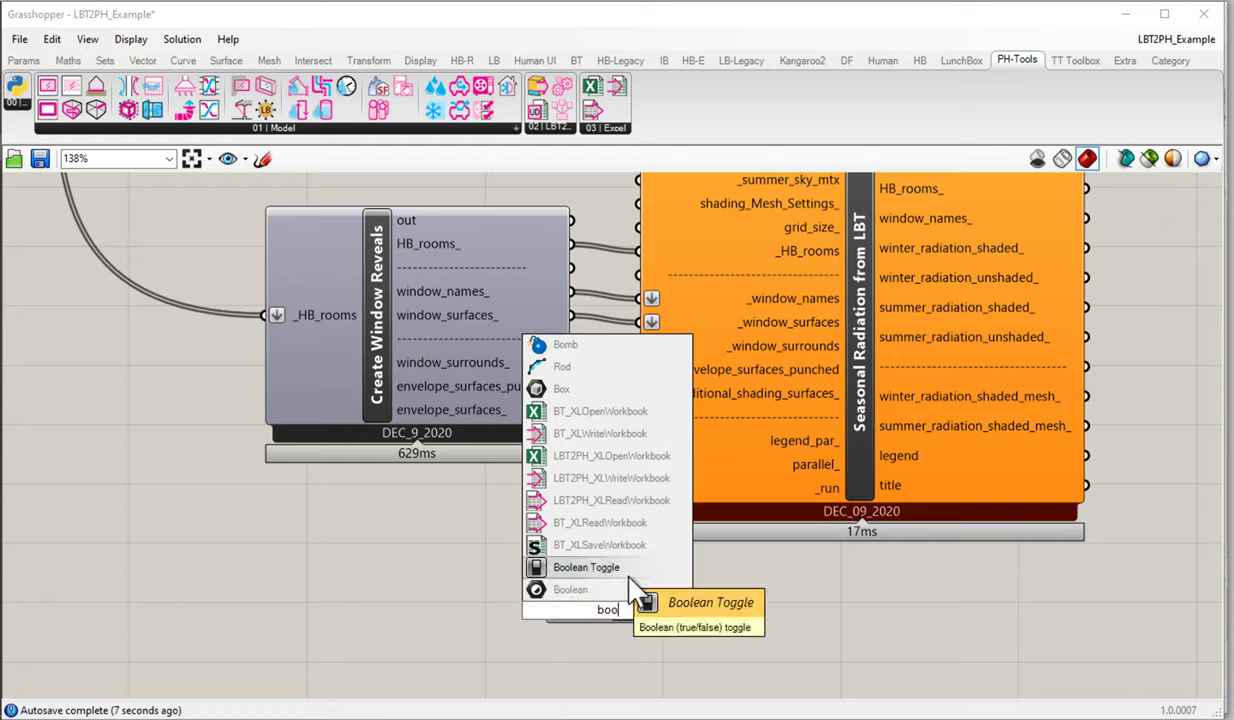
left_click(620, 567)
left_click_drag(670, 600, 830, 506)
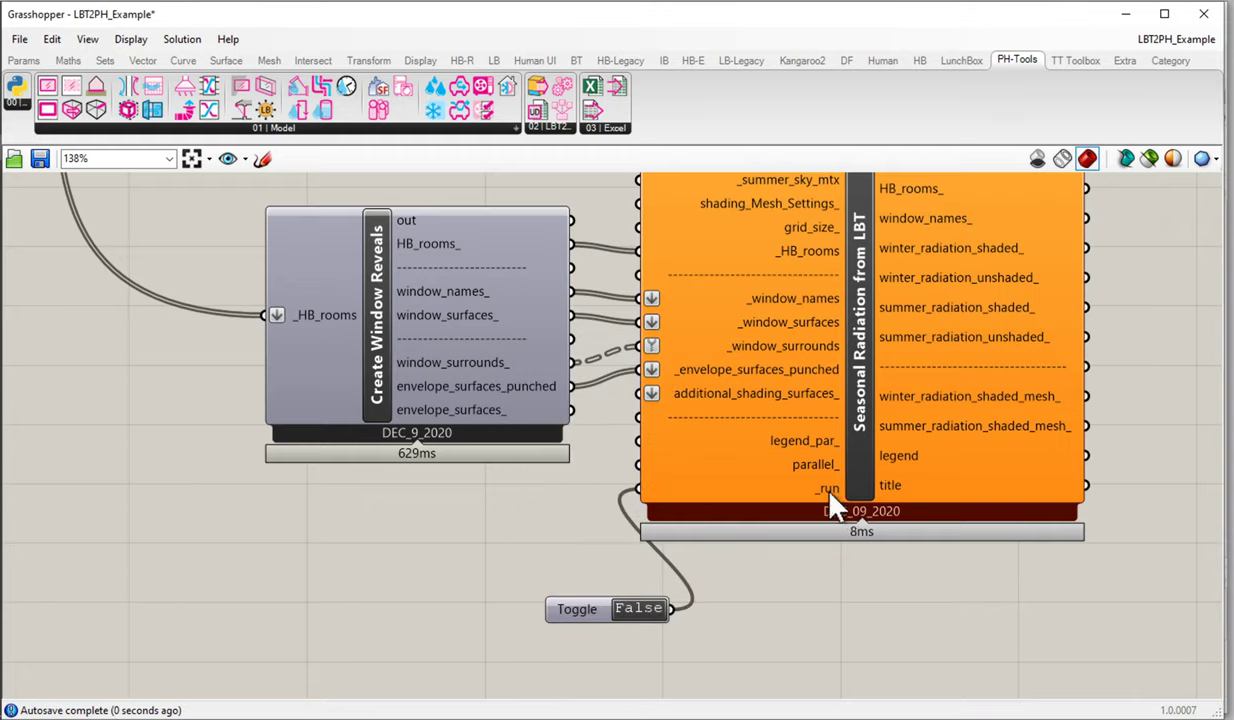
Group the toggle on its own, give the group a red colour with a blob outline, and place it just below the component
left_click(600, 608)
key("ctrl+g")
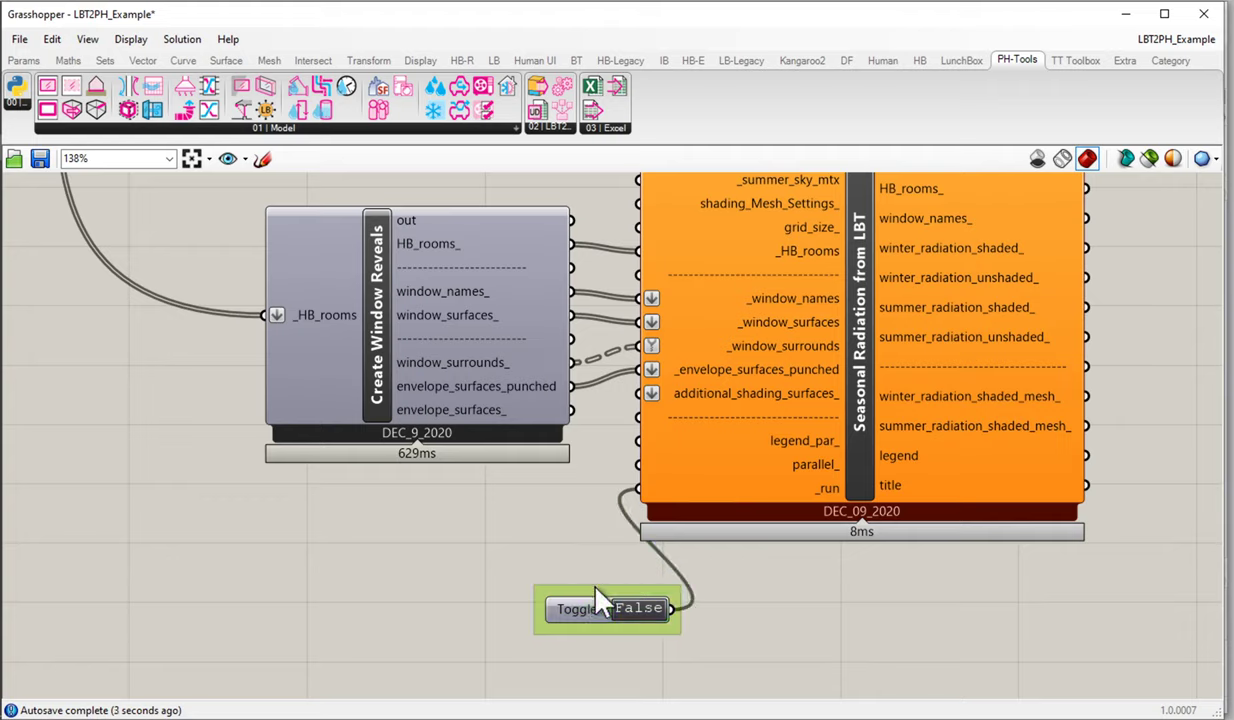
right_click(598, 592)
mouse_move(685, 690)
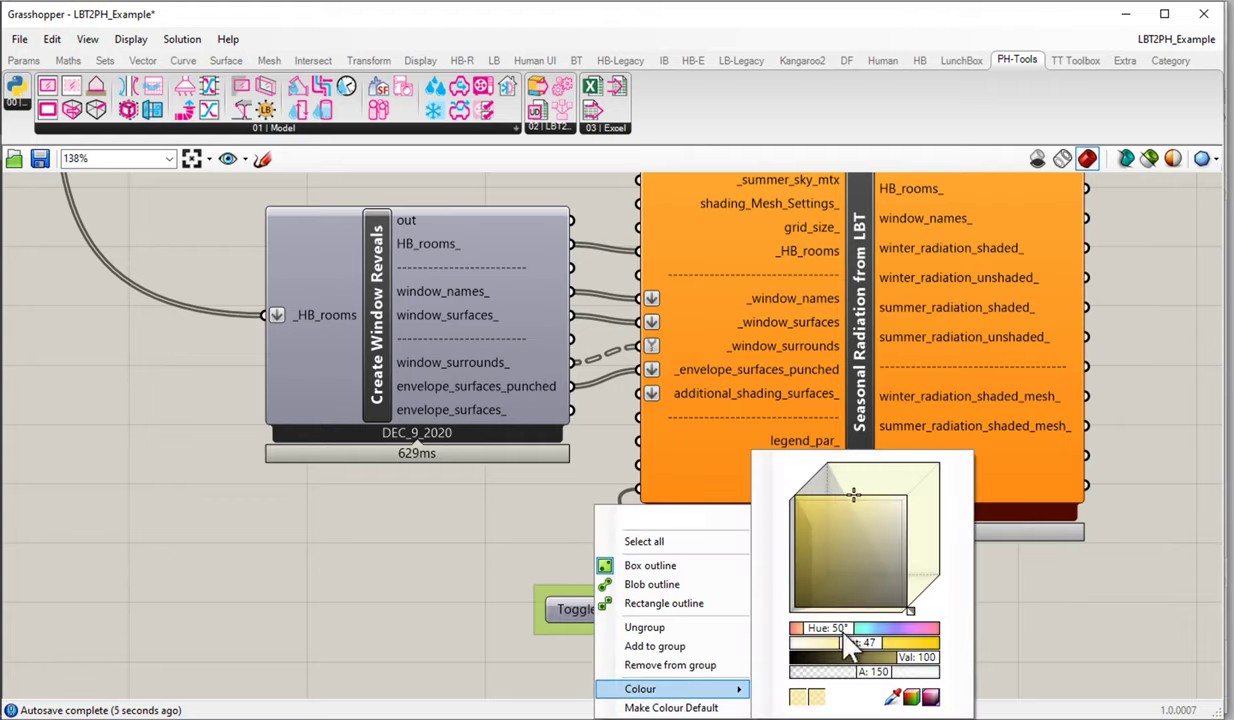
left_click(888, 642)
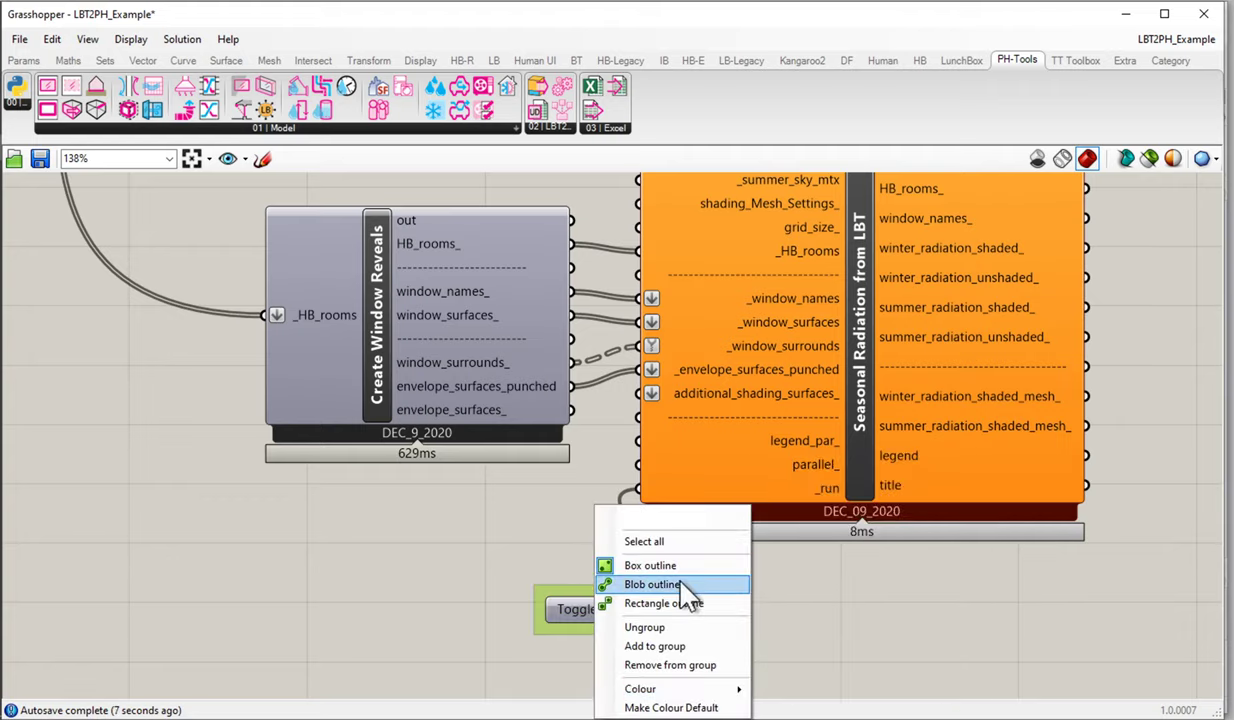
left_click(716, 586)
left_click_drag(612, 568, 622, 565)
left_click(478, 543)
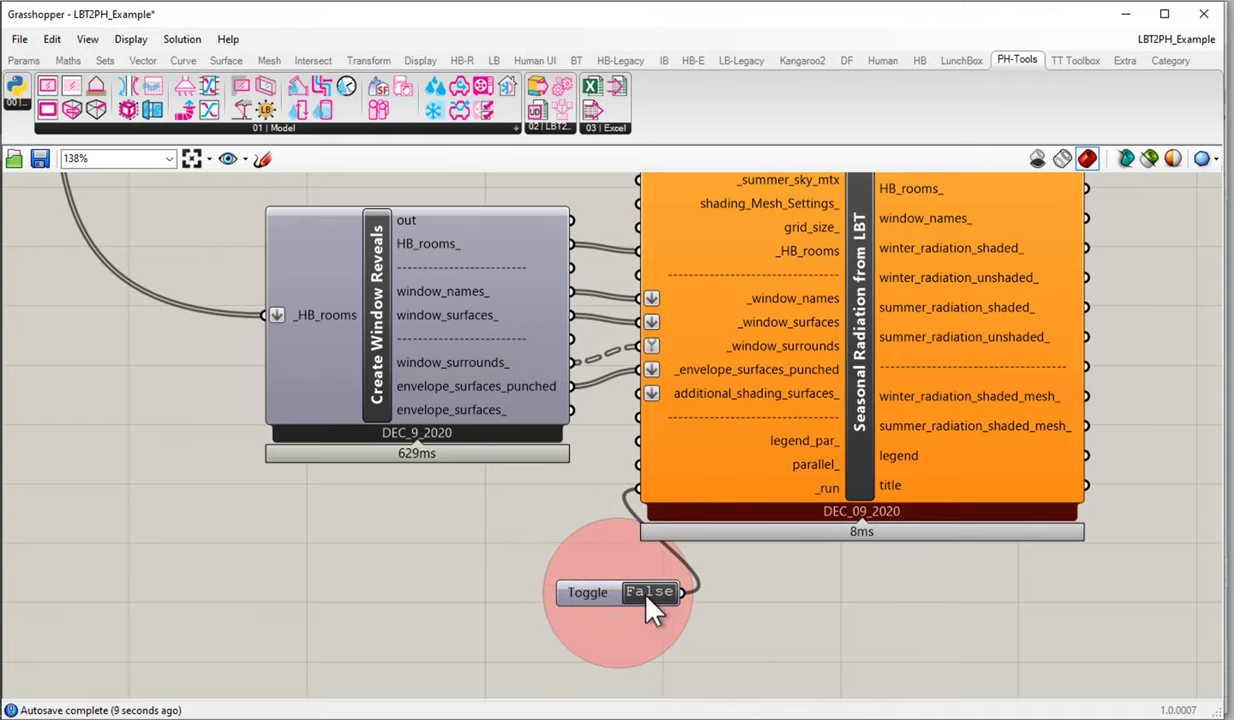
Check the Seasonal Radiation component's warning and read the descriptions of its winter and summer sky matrix inputs
scroll(598, 605, "down", 2)
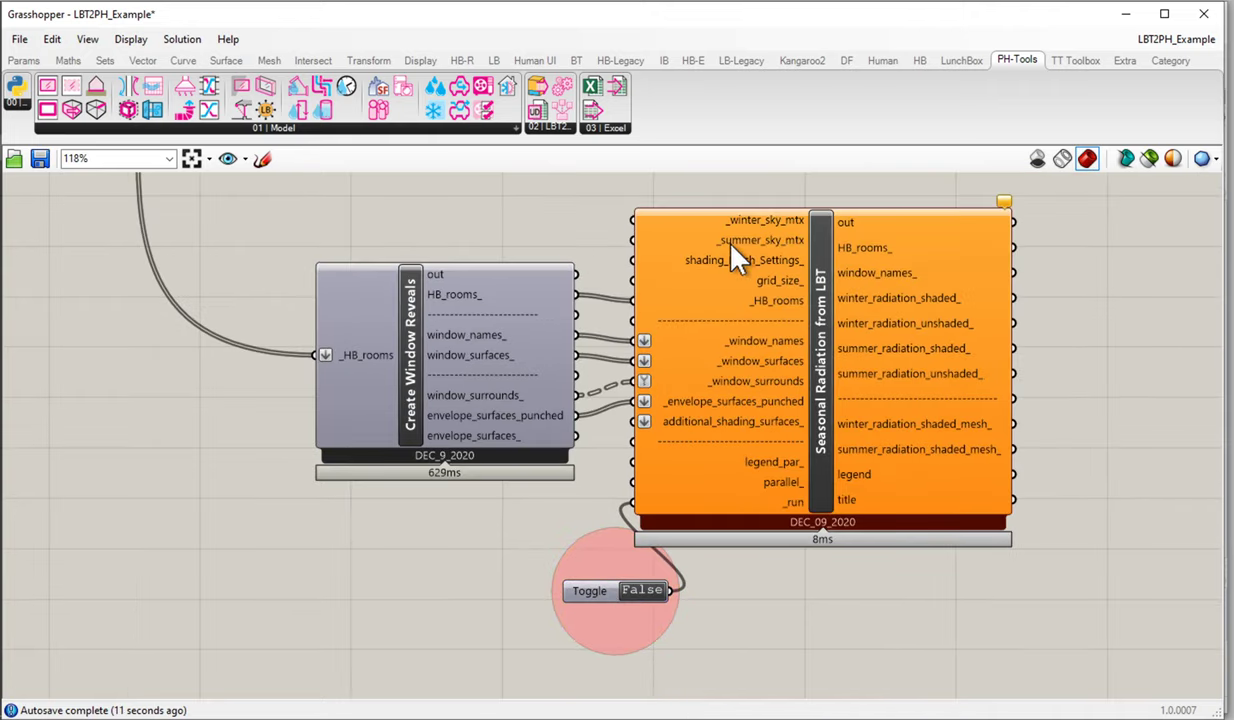
mouse_move(1004, 201)
scroll(791, 223, "up", 2)
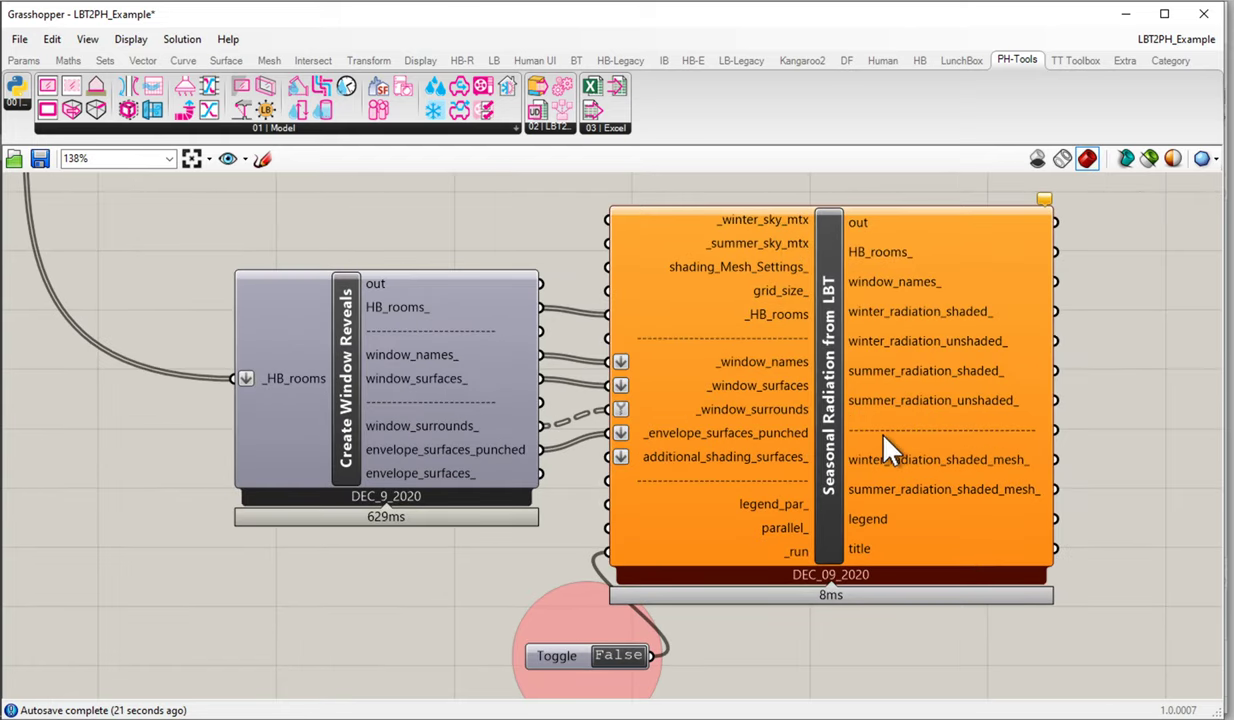
scroll(853, 416, "up", 2)
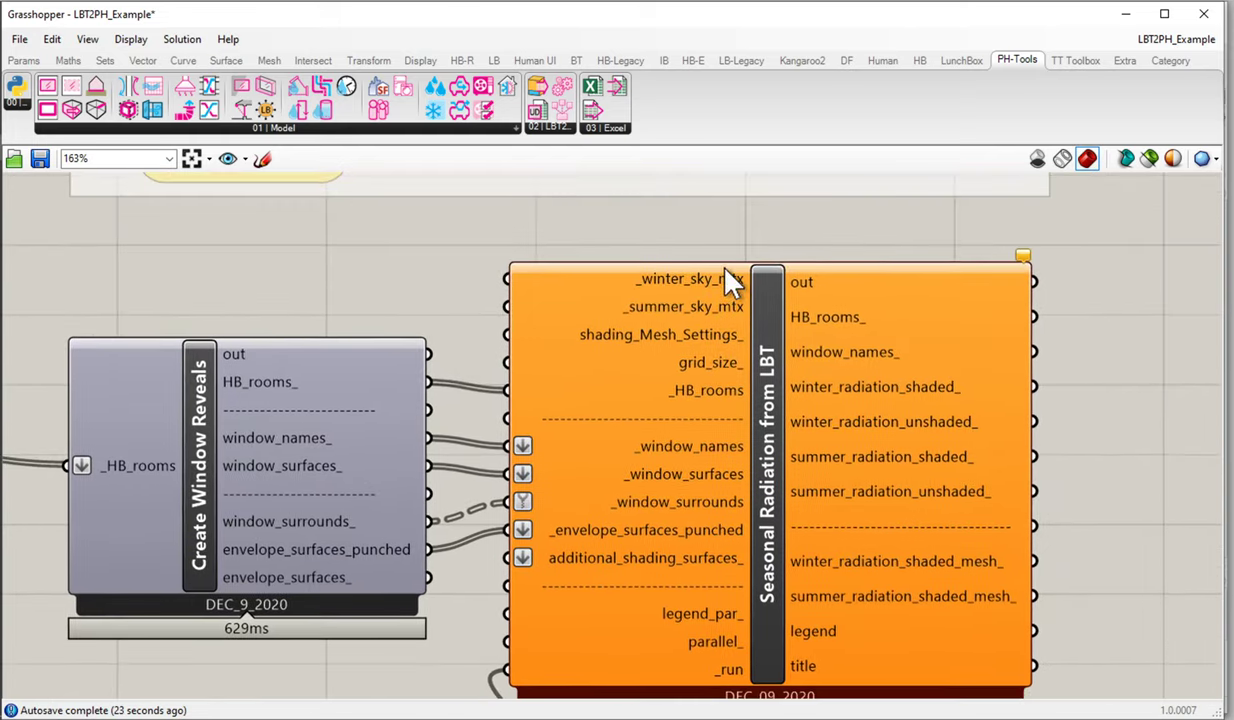
mouse_move(724, 275)
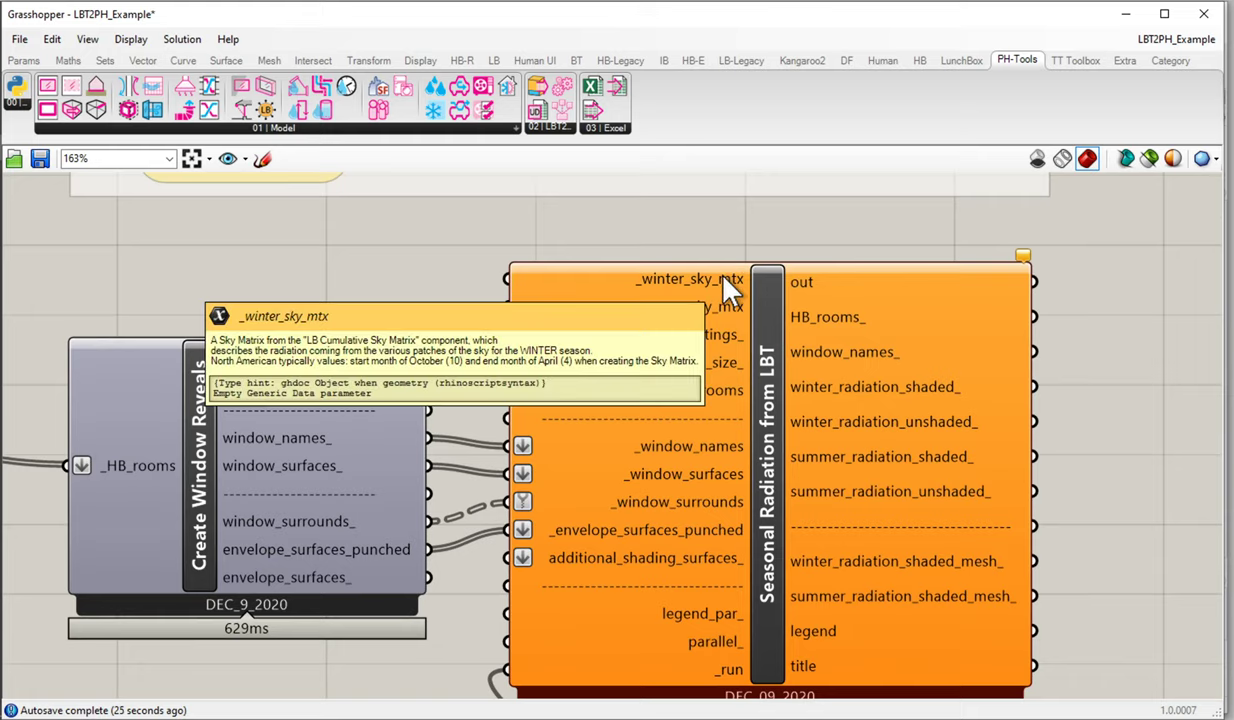
mouse_move(714, 310)
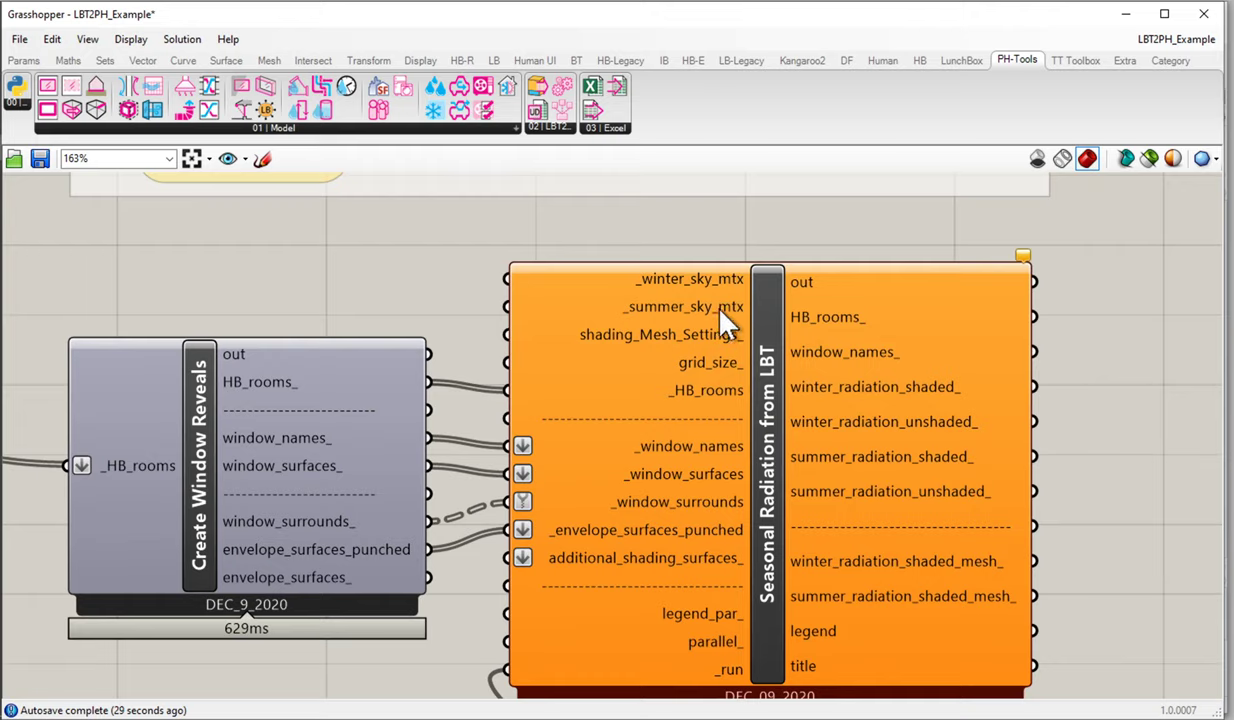
scroll(730, 310, "down", 2)
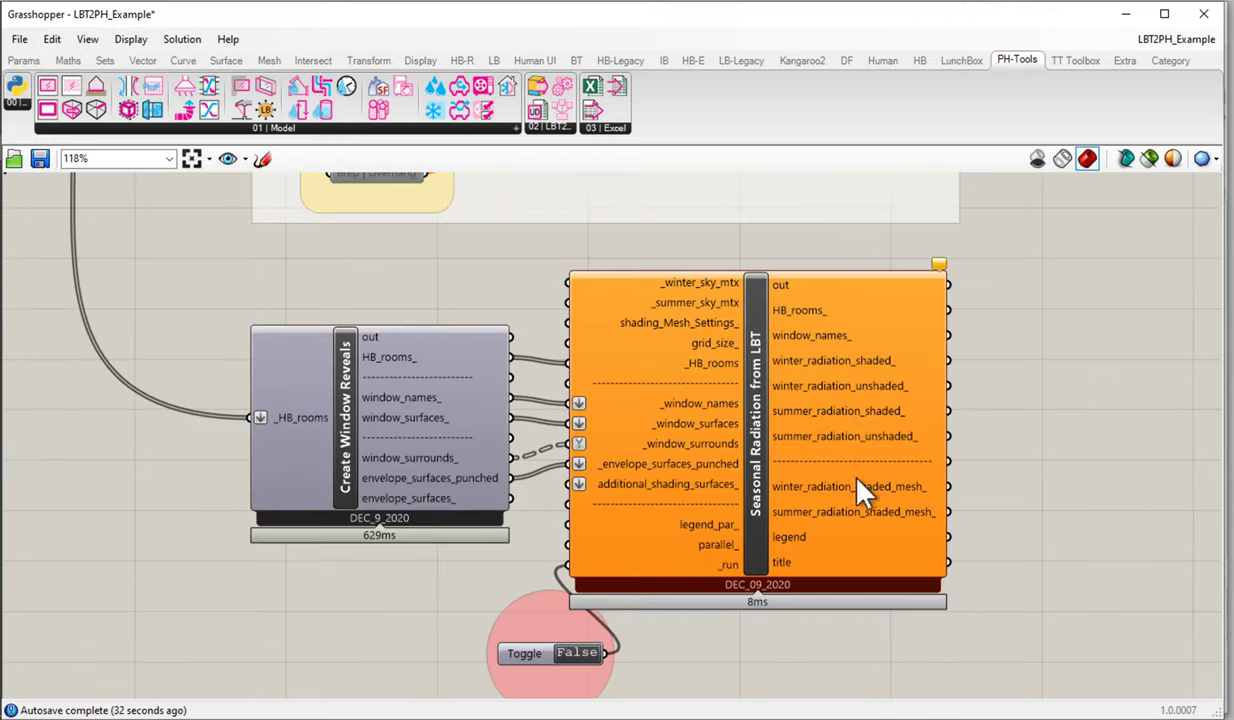
scroll(728, 452, "up", 1)
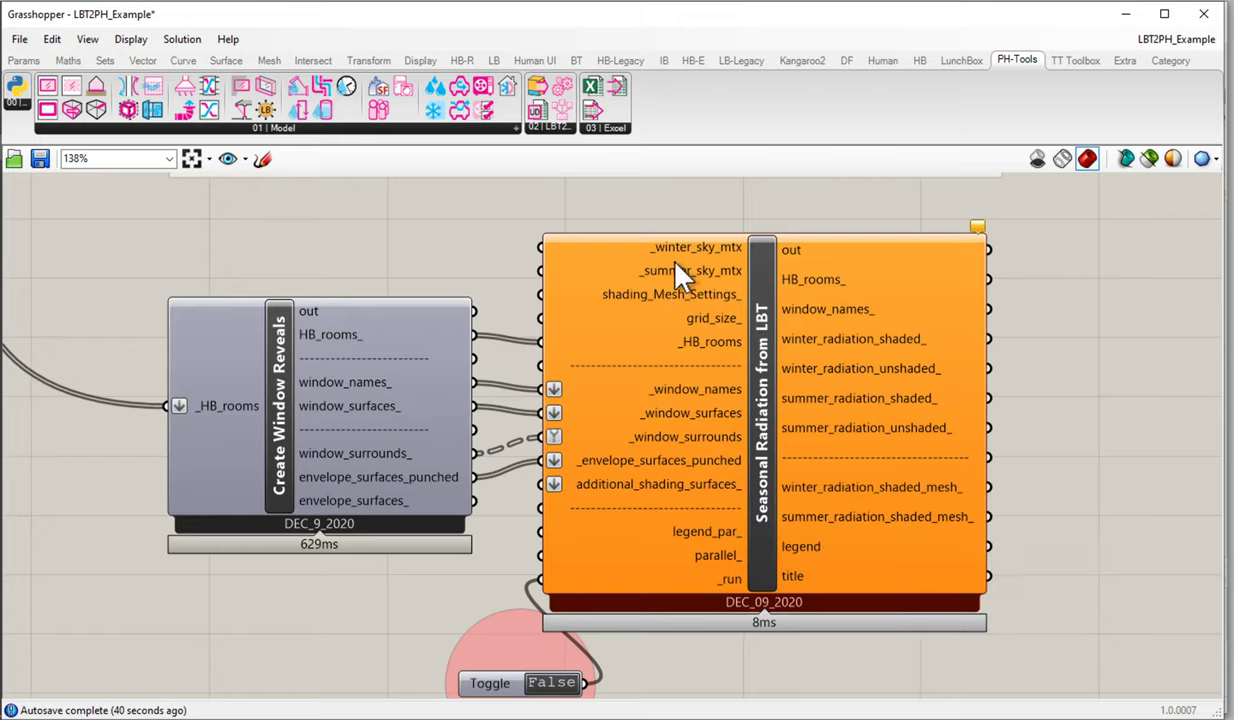
mouse_move(700, 254)
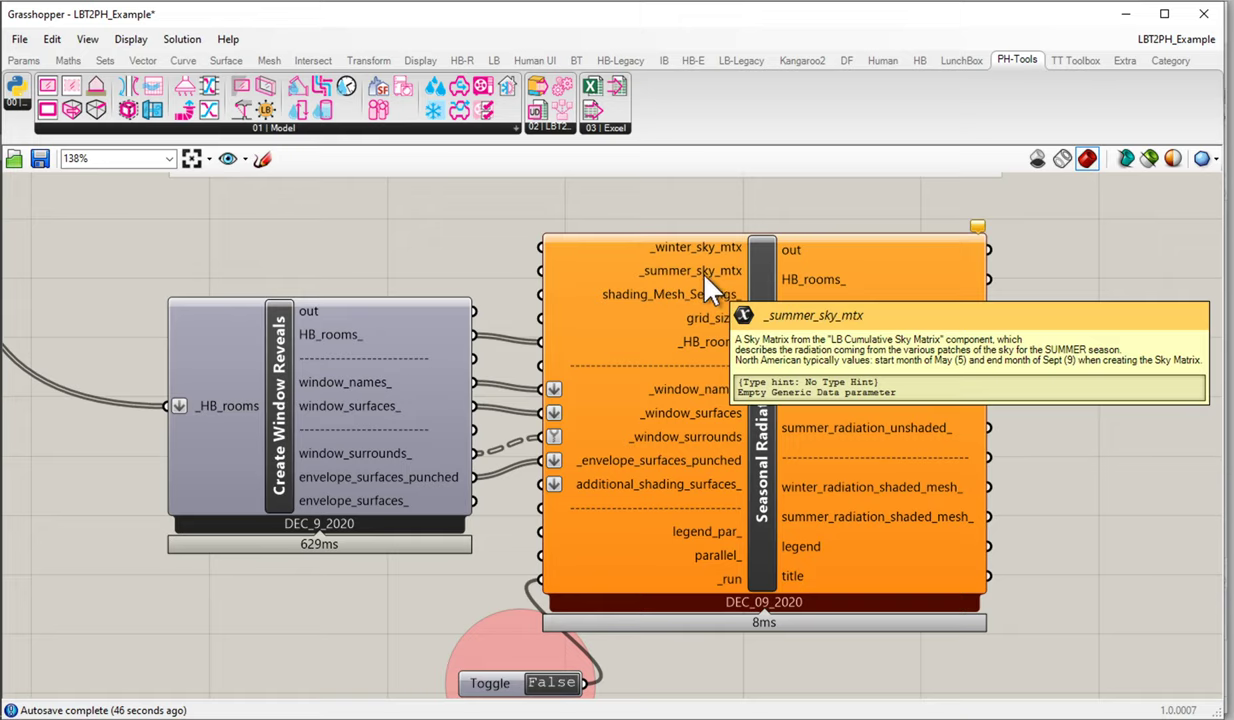
Add the LB Cumulative Sky Matrix component above Create Window Reveals and shift the reveals, radiation and toggle components down to make room
left_click(496, 61)
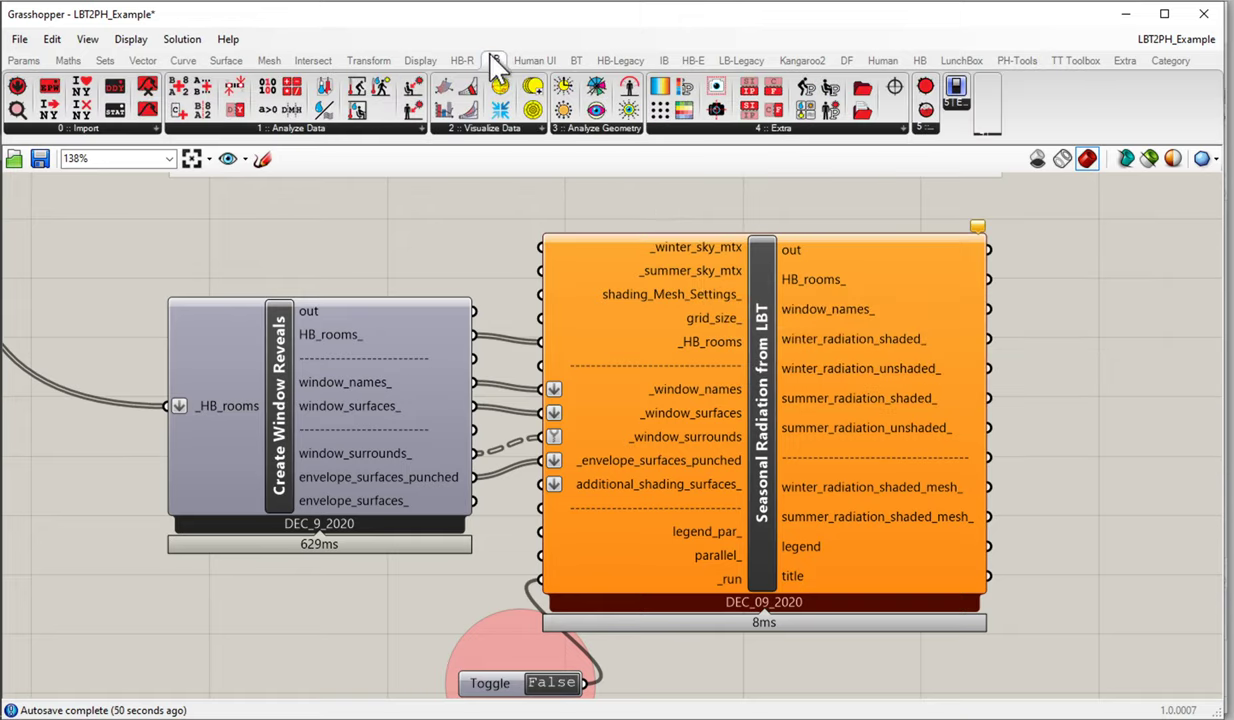
left_click(490, 129)
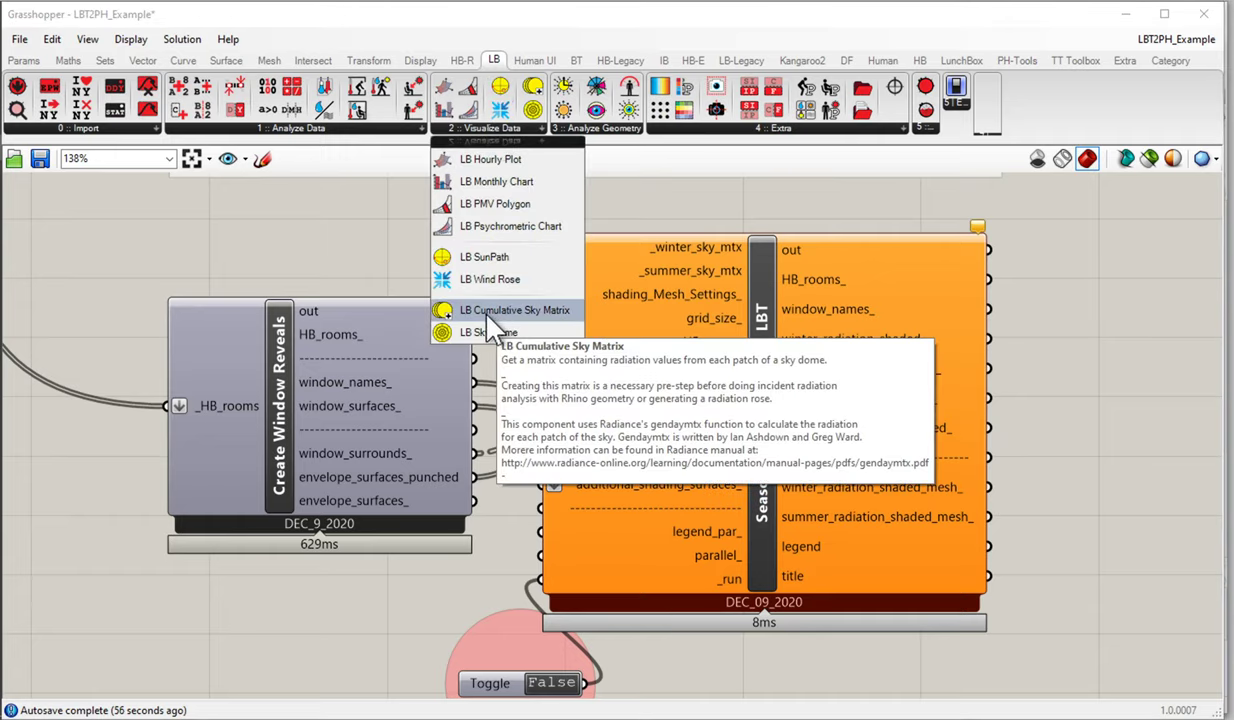
left_click_drag(487, 322, 476, 262)
scroll(488, 242, "down", 4)
left_click_drag(877, 563, 367, 380)
left_click_drag(617, 366, 688, 532)
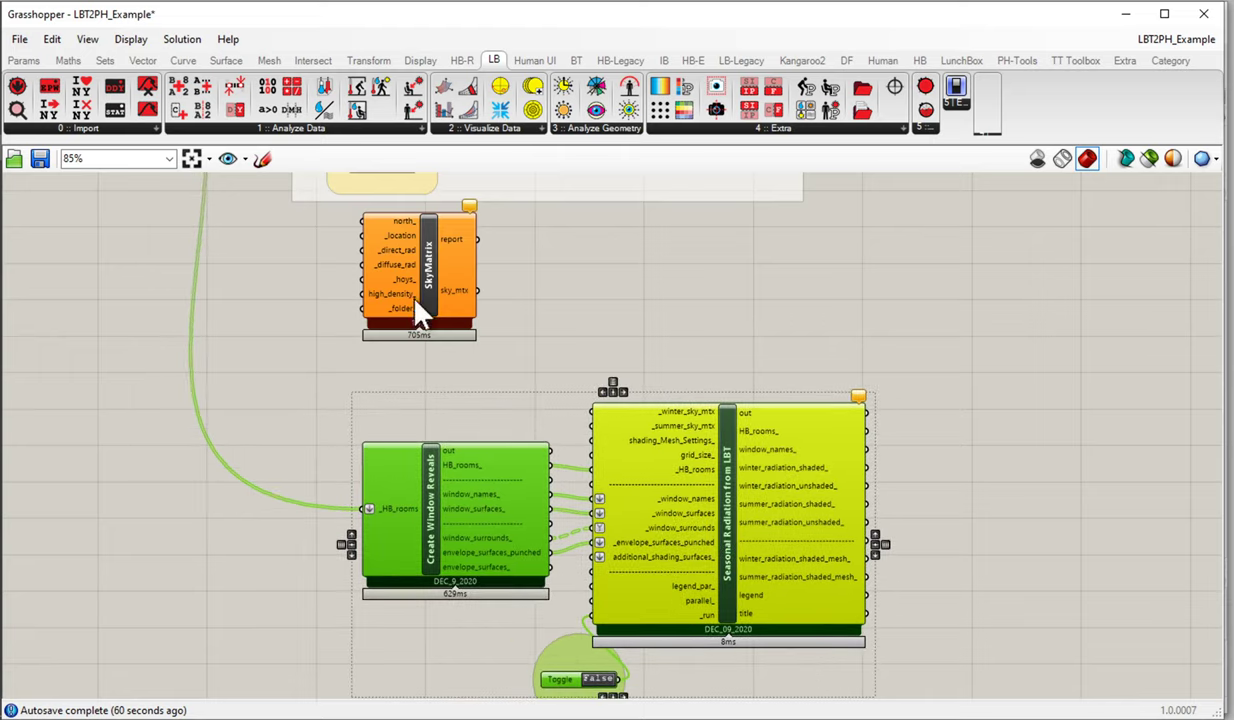
Position the SkyMatrix component in the free space directly above Create Window Reveals
left_click(400, 282)
left_click_drag(406, 278, 439, 340)
scroll(439, 340, "up", 3)
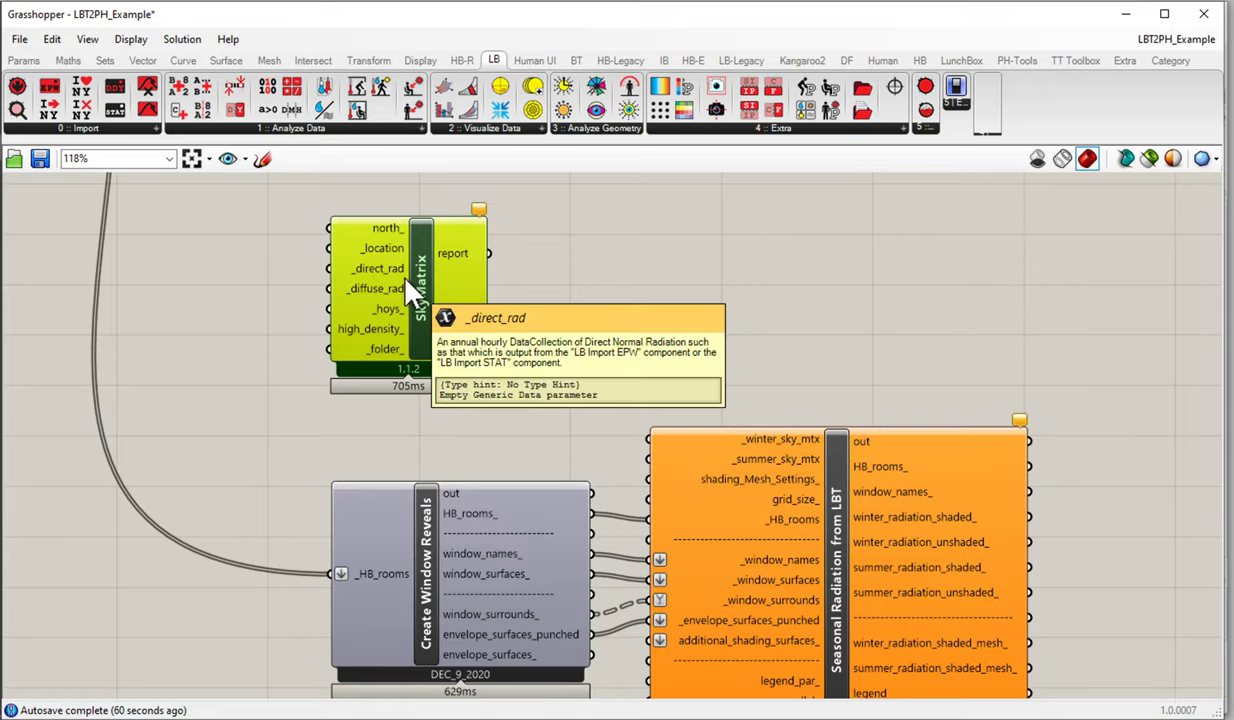
right_click_drag(389, 265, 580, 345)
left_click_drag(576, 332, 590, 329)
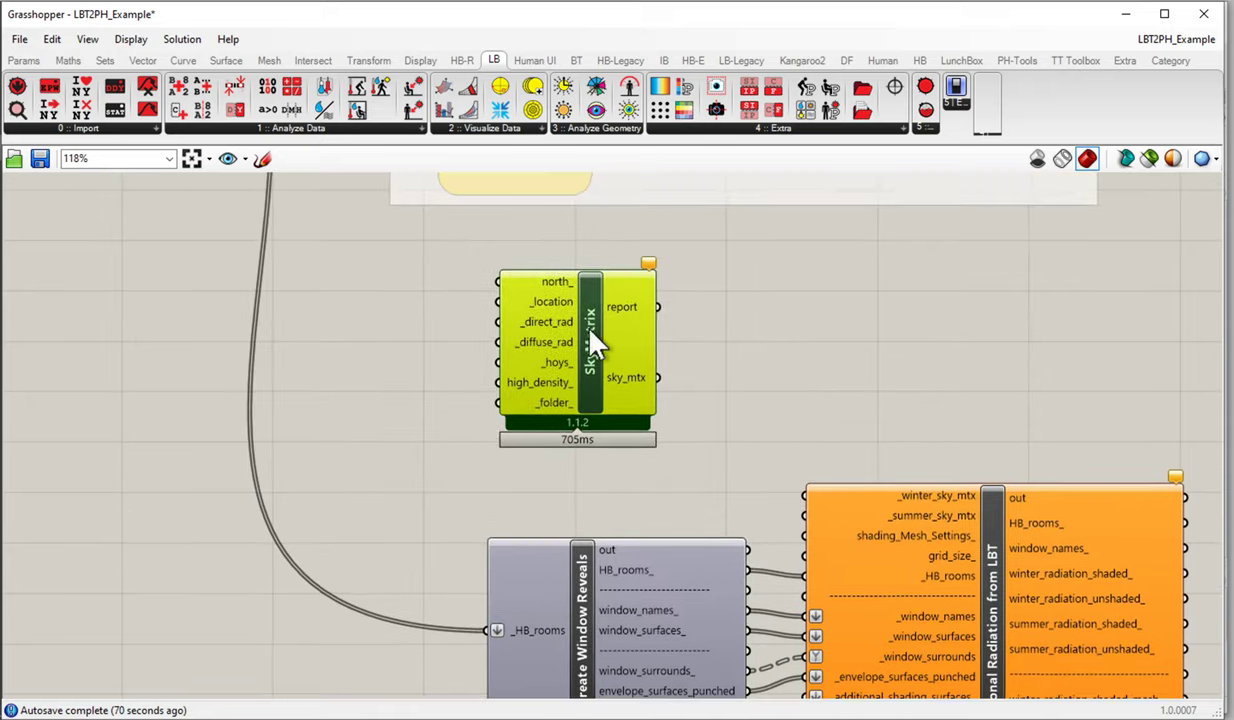
Add an empty panel to the right of the SkyMatrix component, beside its report output
left_click(785, 366)
double_click(757, 372)
type("panel")
key("Return")
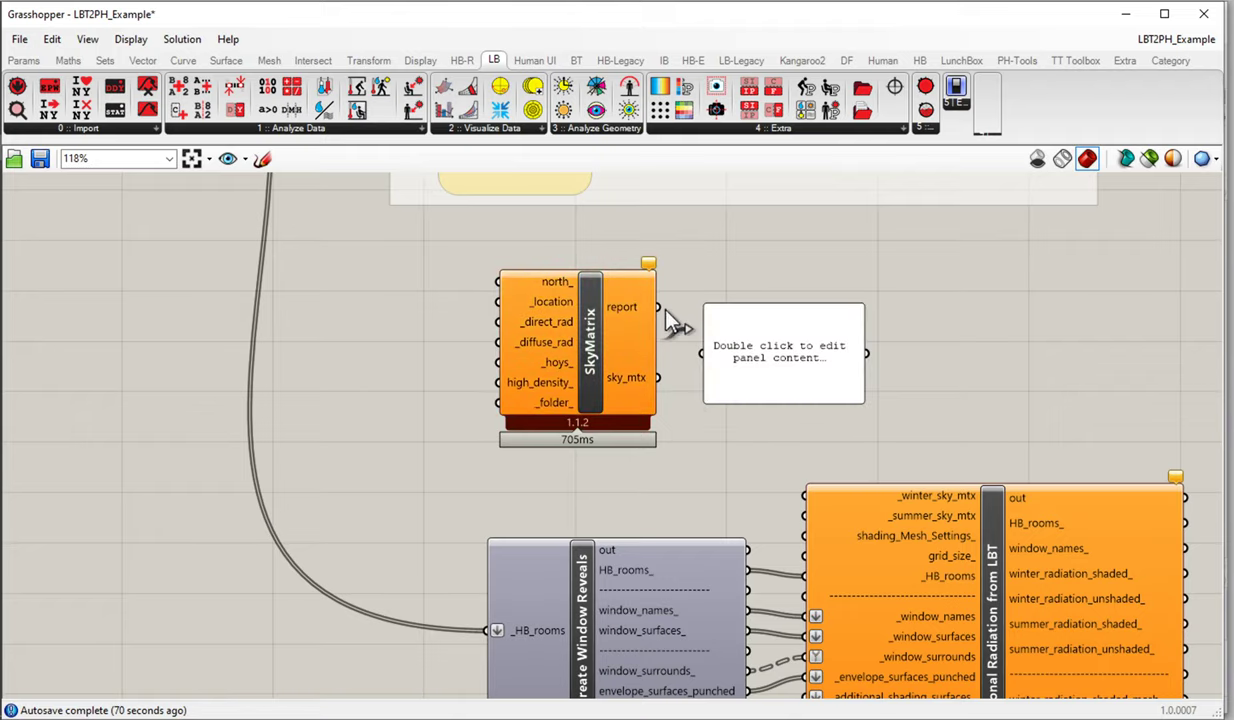
Wire SkyMatrix's report output into the panel, widen the panel, and shift it further right of the component
left_click_drag(660, 312, 686, 336)
left_click_drag(863, 402, 1126, 427)
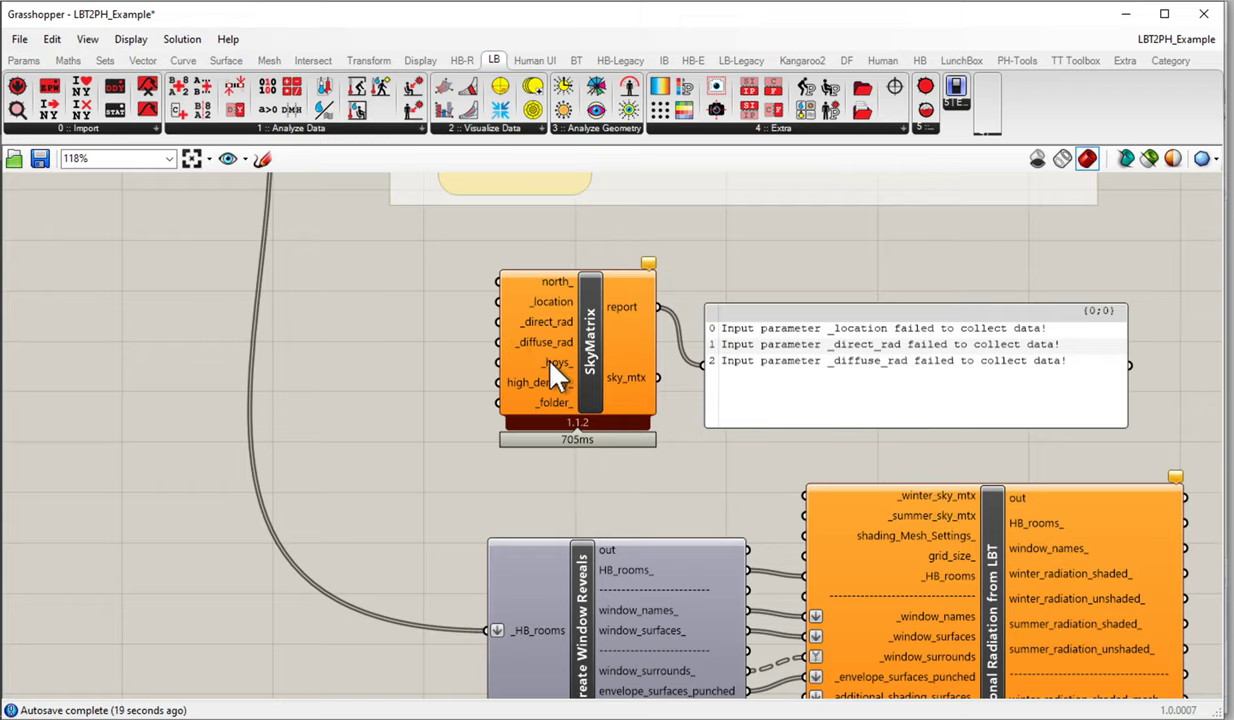
mouse_move(546, 358)
mouse_move(564, 352)
left_click_drag(547, 326, 567, 327)
left_click_drag(785, 362, 862, 362)
left_click_drag(591, 329, 611, 329)
scroll(628, 402, "down", 5)
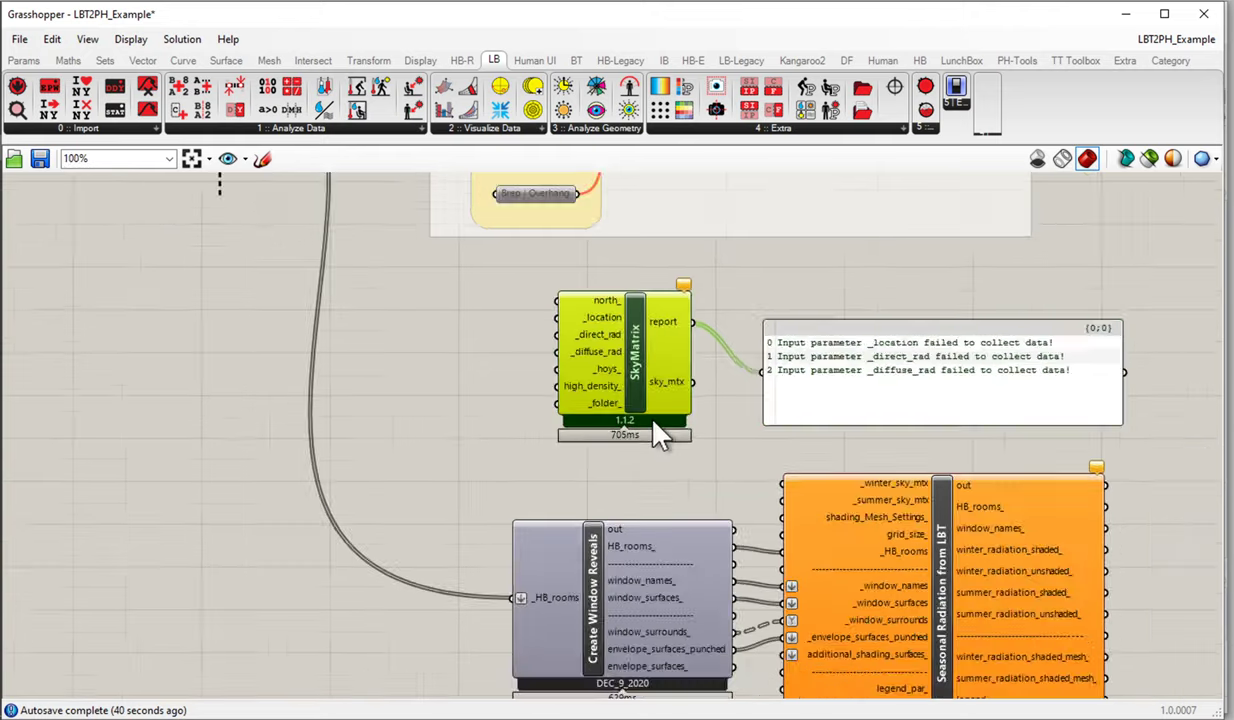
Enable the weather URL panel, DownloadEPW, ImportLoc, DecnstrLoc and Data components in the original shading group
right_click_drag(648, 275, 622, 548)
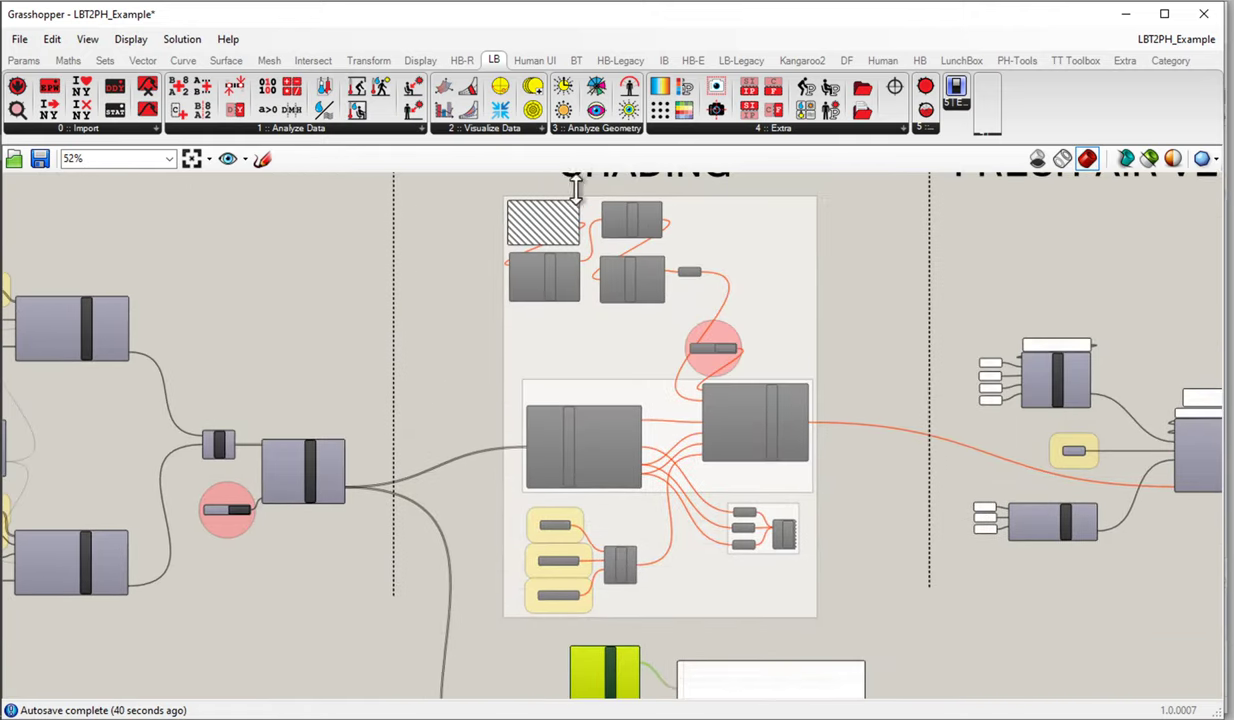
scroll(578, 225, "up", 1)
scroll(578, 225, "up", 3)
mouse_move(425, 180)
left_mouse_down()
mouse_move(890, 394)
mouse_move(888, 426)
left_mouse_up()
right_click(1093, 245)
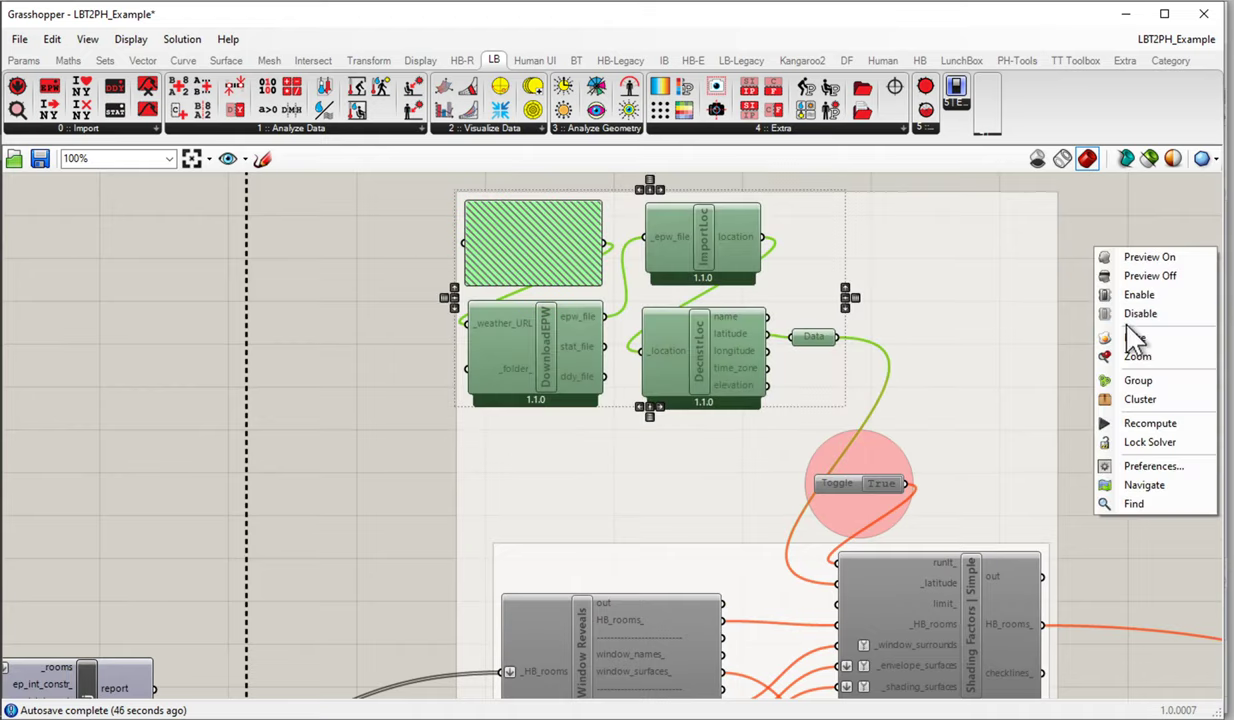
left_click(1135, 306)
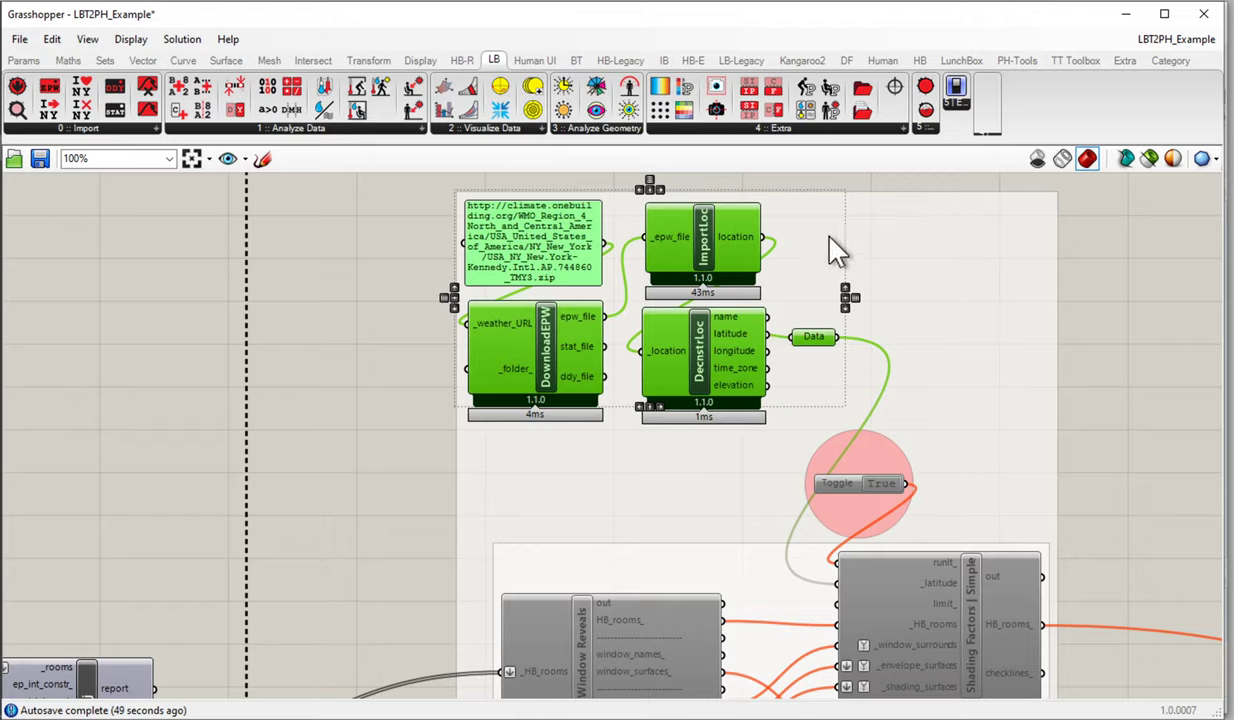
Remove the selected weather and location components from the shading group and move them down beside SkyMatrix
right_click(942, 243)
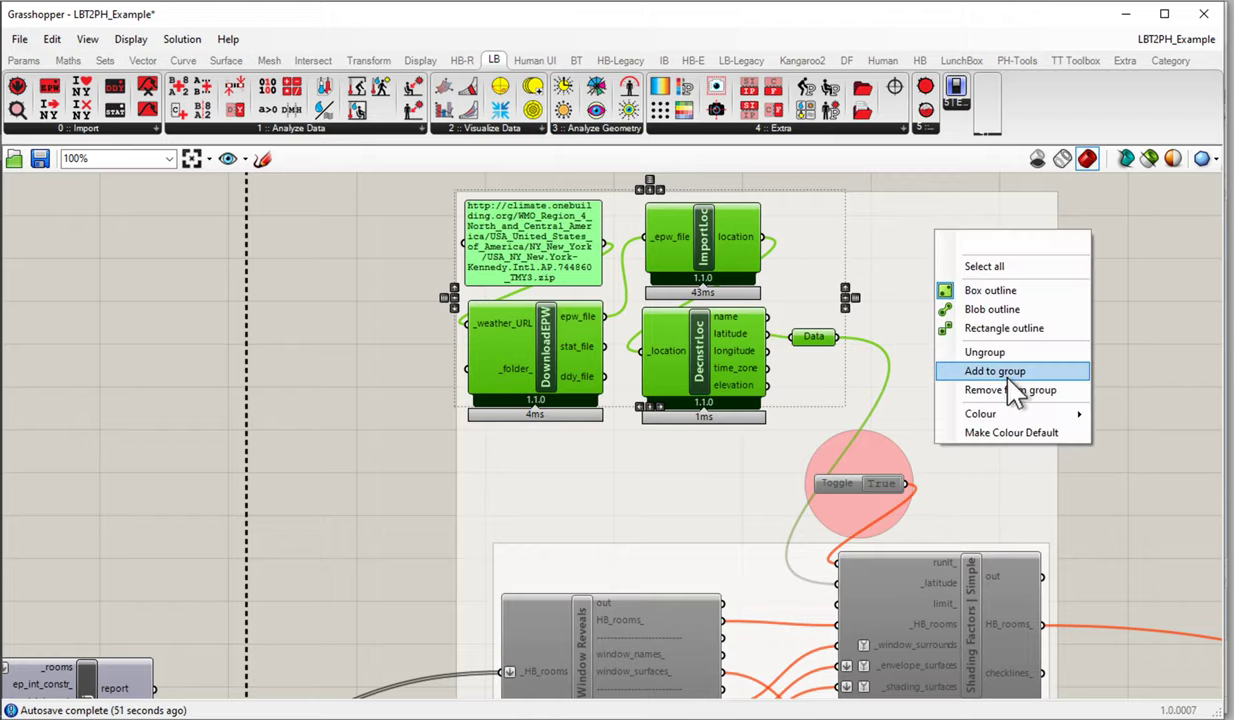
left_click(985, 394)
scroll(675, 227, "down", 6)
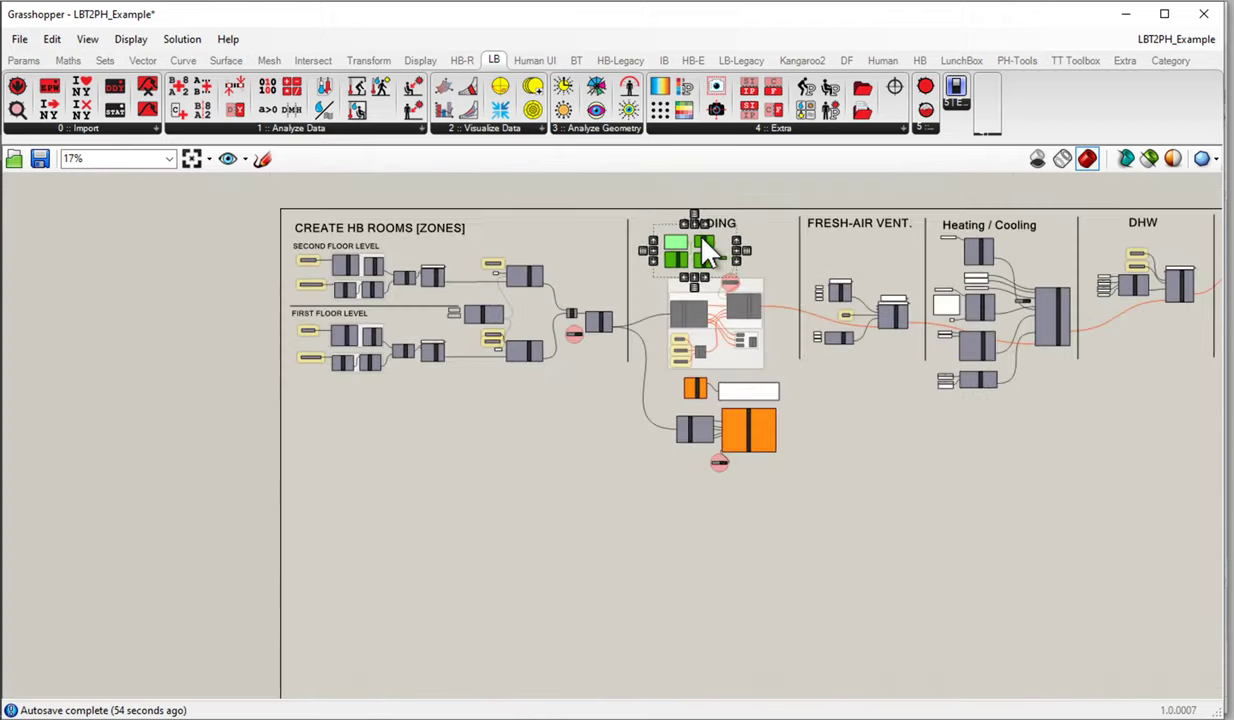
mouse_move(676, 227)
left_mouse_down()
mouse_move(628, 438)
mouse_move(614, 412)
left_mouse_up()
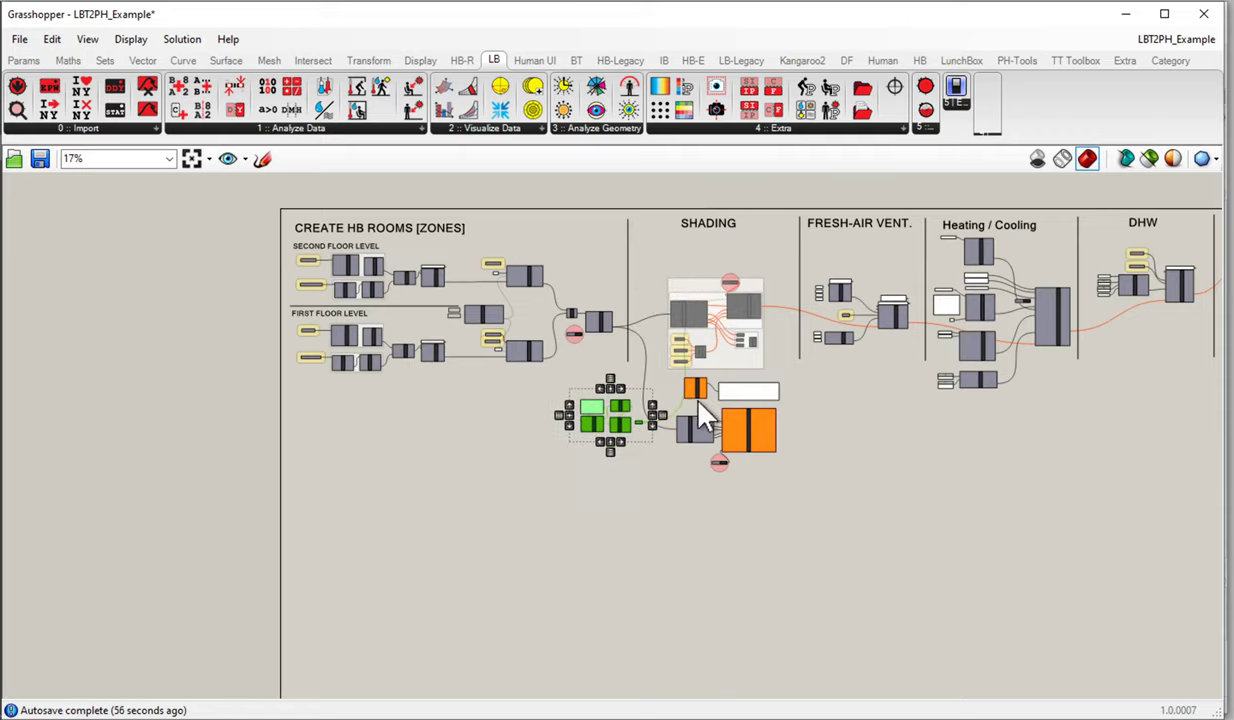
Reposition the weather URL panel, DownloadEPW, ImportLoc, DecnstrLoc and Data components directly above SkyMatrix
scroll(697, 405, "up", 5)
left_click(930, 615)
left_click_drag(695, 365, 744, 518)
right_click_drag(615, 474, 611, 357)
scroll(573, 295, "up", 4)
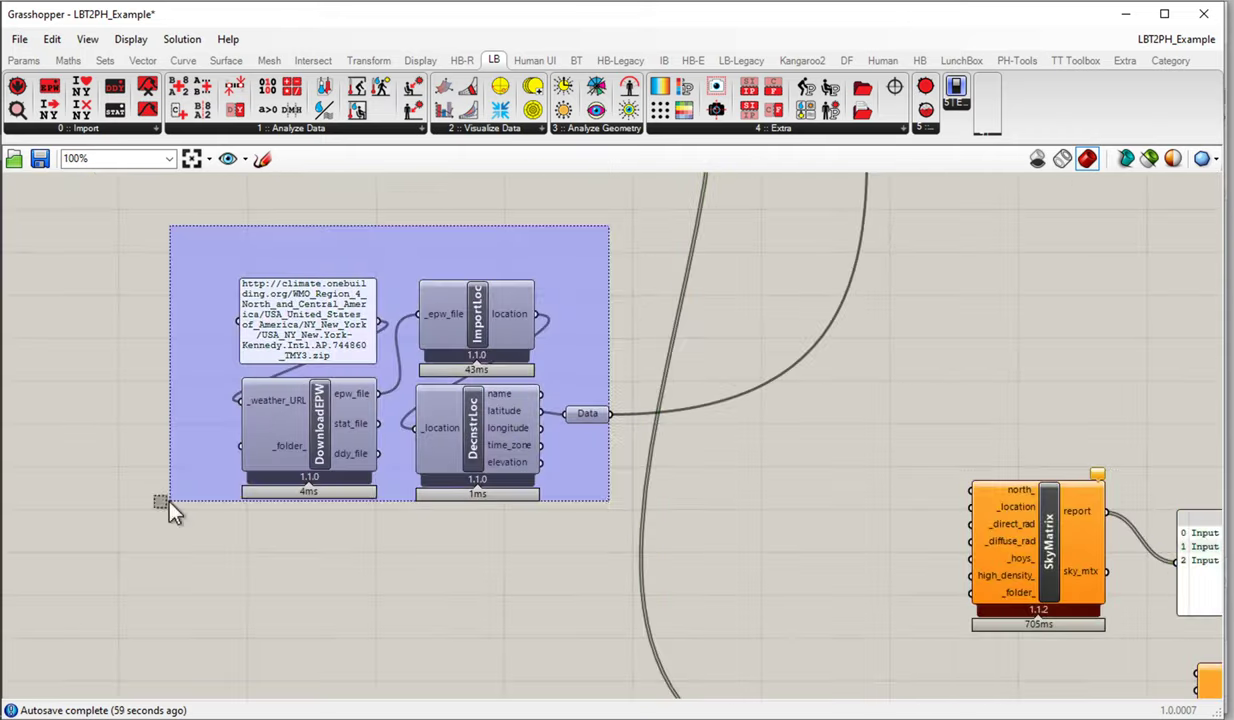
left_click_drag(166, 485, 589, 216)
scroll(474, 413, "down", 2)
left_click_drag(943, 393, 914, 366)
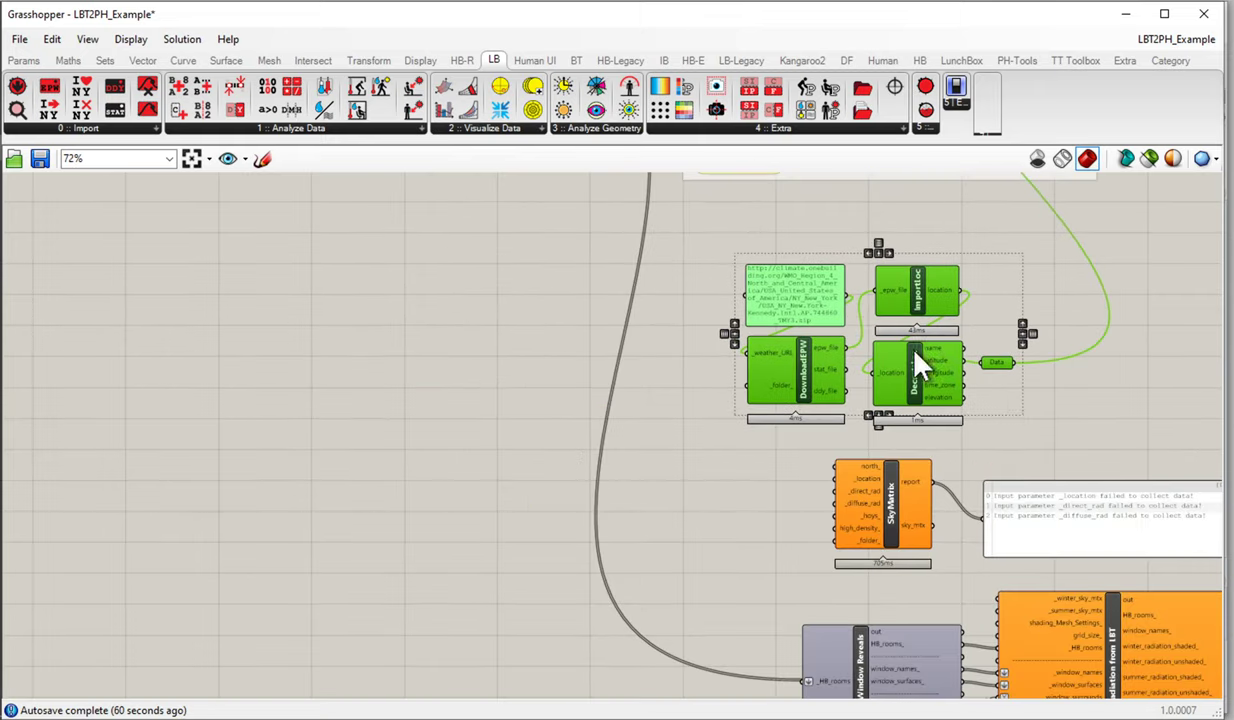
Move ImportLoc, DecnstrLoc and Data back up to the original shading section, leaving the URL panel and DownloadEPW above SkyMatrix
left_click(1035, 410)
scroll(1013, 418, "up", 2)
right_click_drag(1008, 415, 759, 340)
left_click(874, 287)
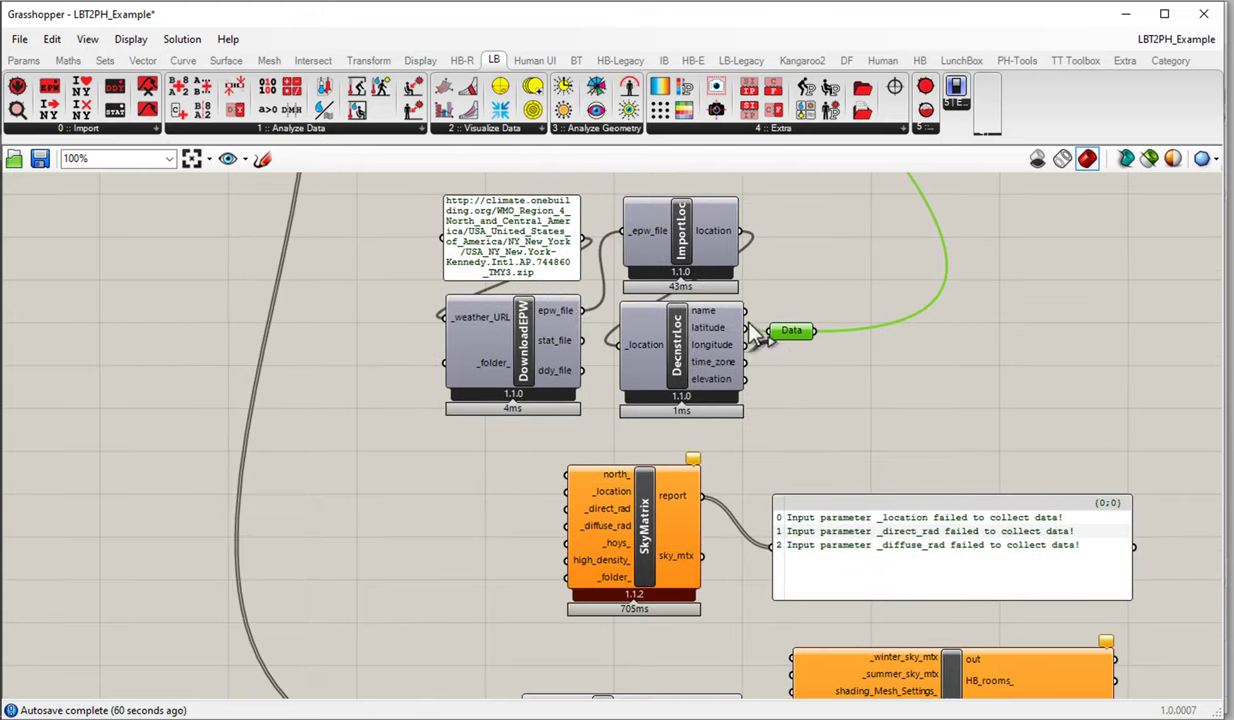
left_click(492, 264)
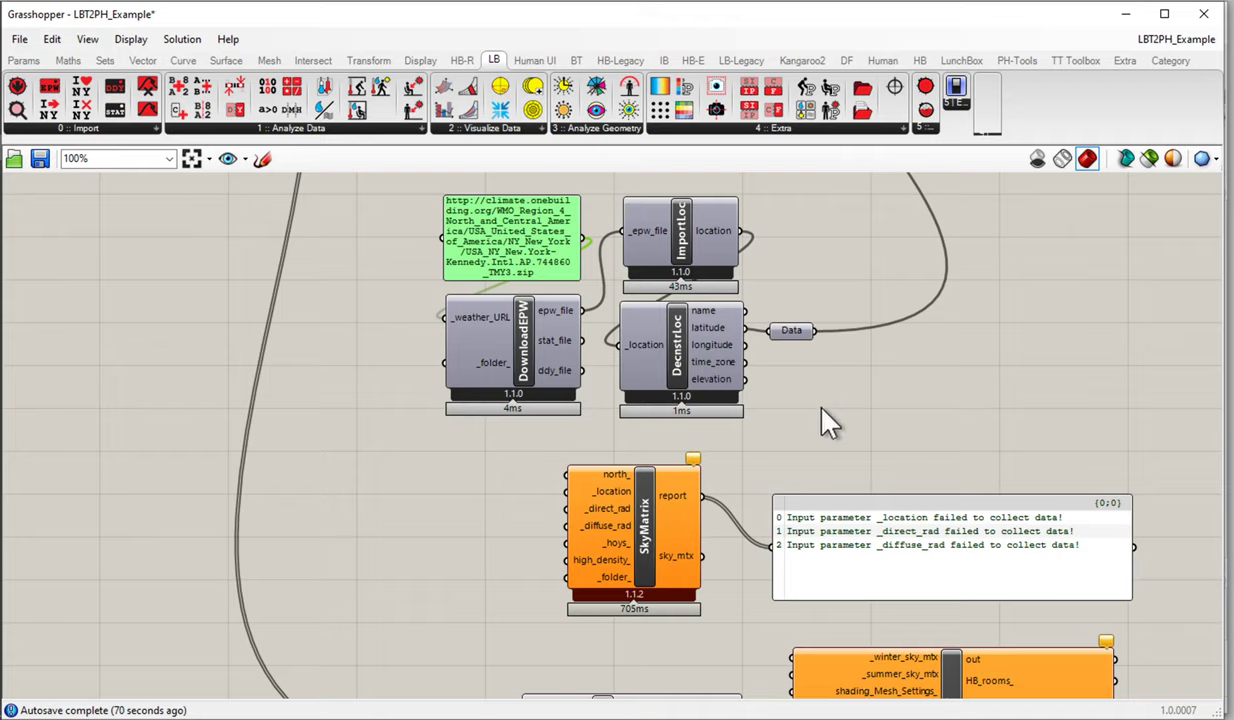
left_click_drag(850, 420, 618, 196)
right_click_drag(738, 242, 673, 388)
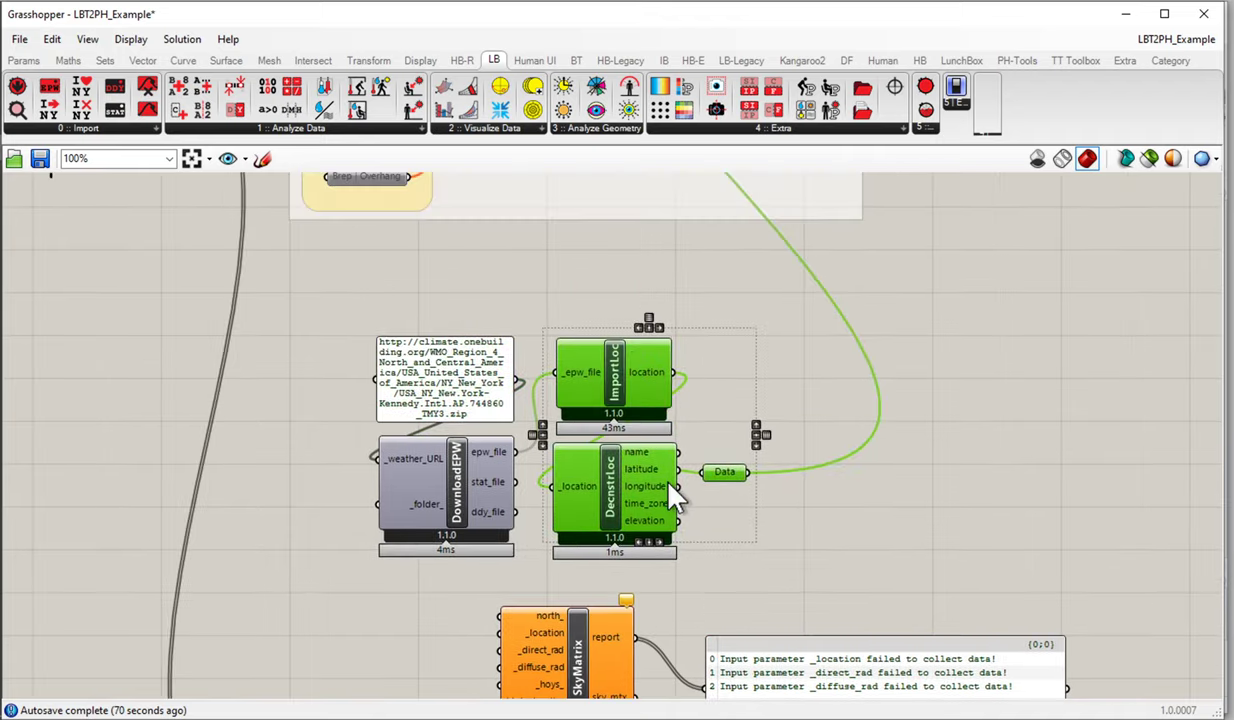
scroll(617, 522, "down", 6)
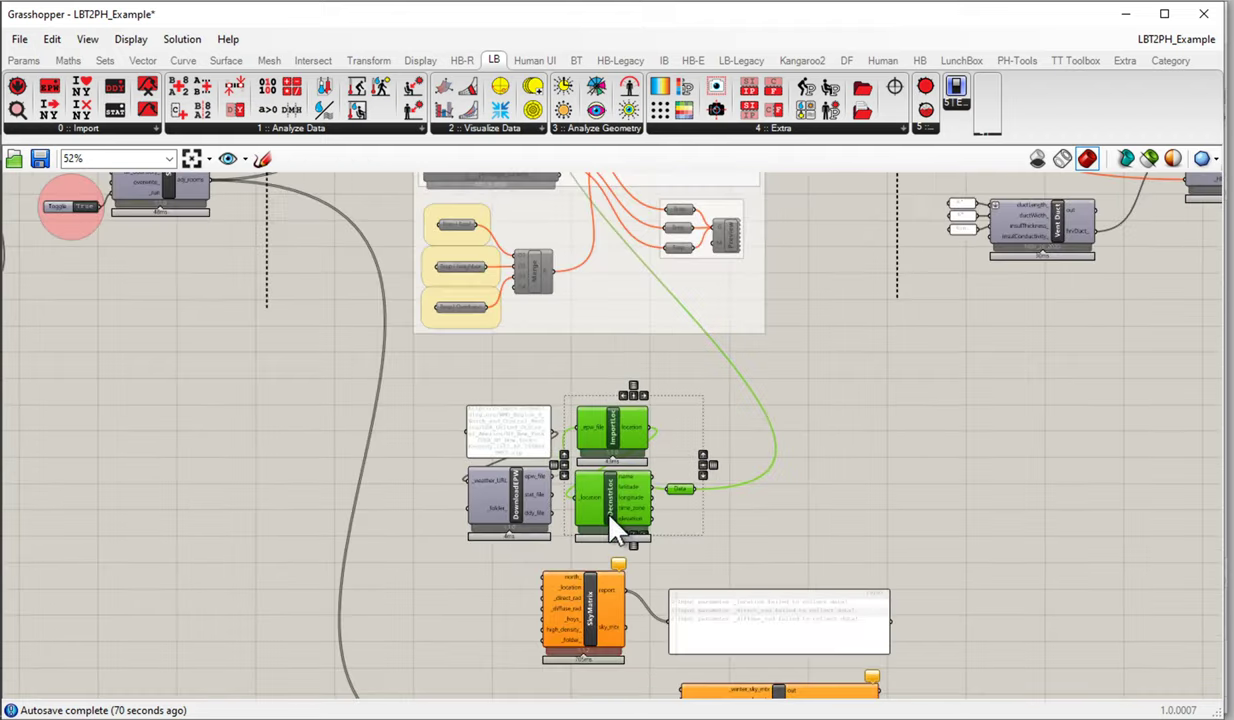
left_click_drag(617, 518, 545, 205)
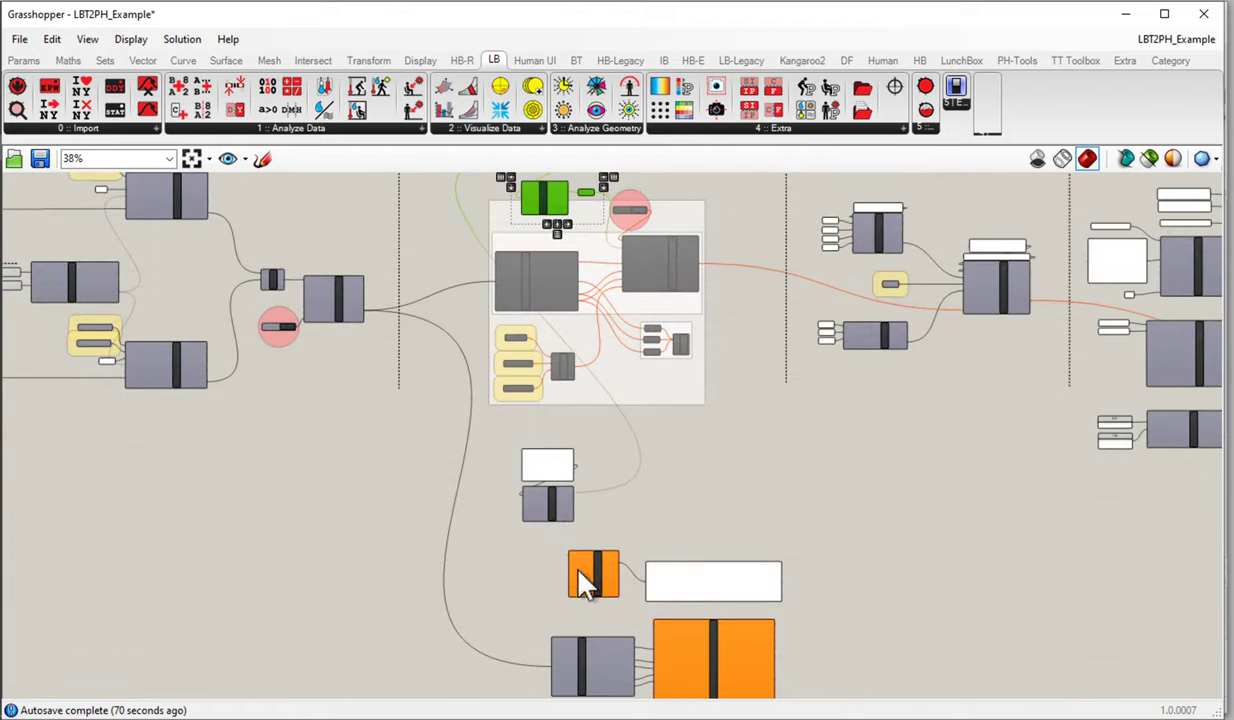
scroll(575, 575, "up", 5)
scroll(562, 362, "down", 2)
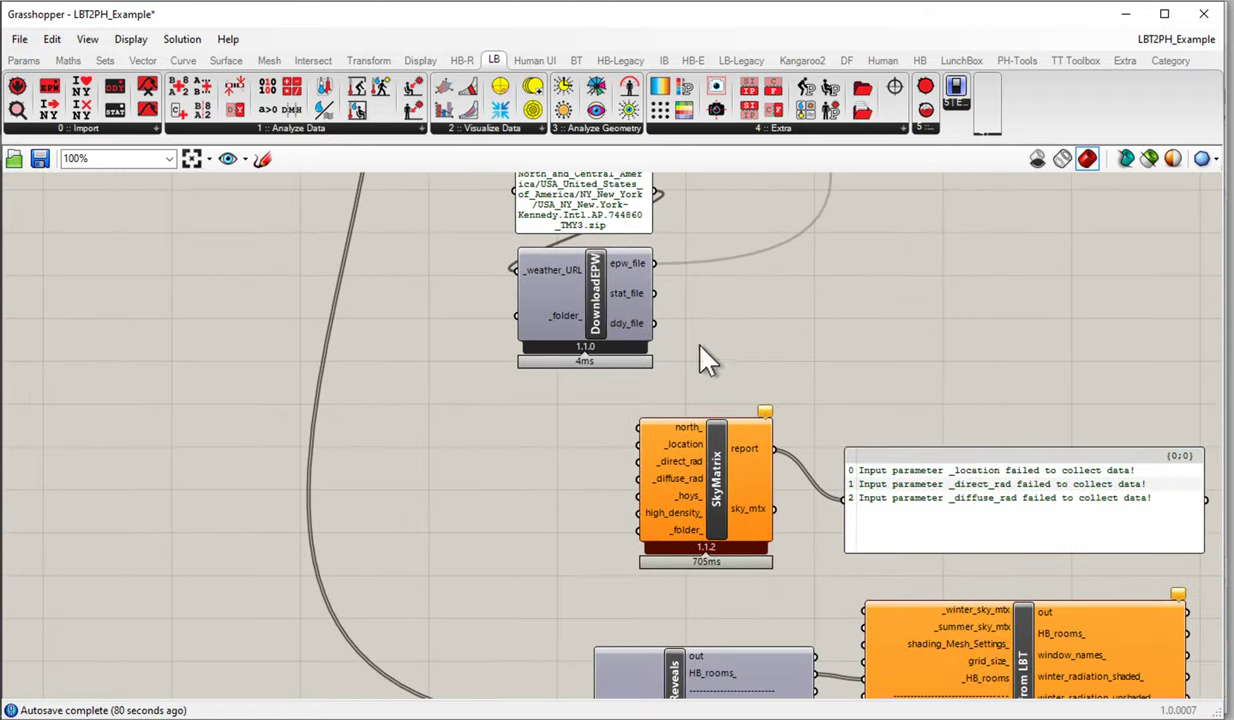
Move the weather URL panel and DownloadEPW to the left and add an LB Import EPW component between them and SkyMatrix
left_click_drag(735, 340, 510, 185)
left_click_drag(577, 222, 336, 270)
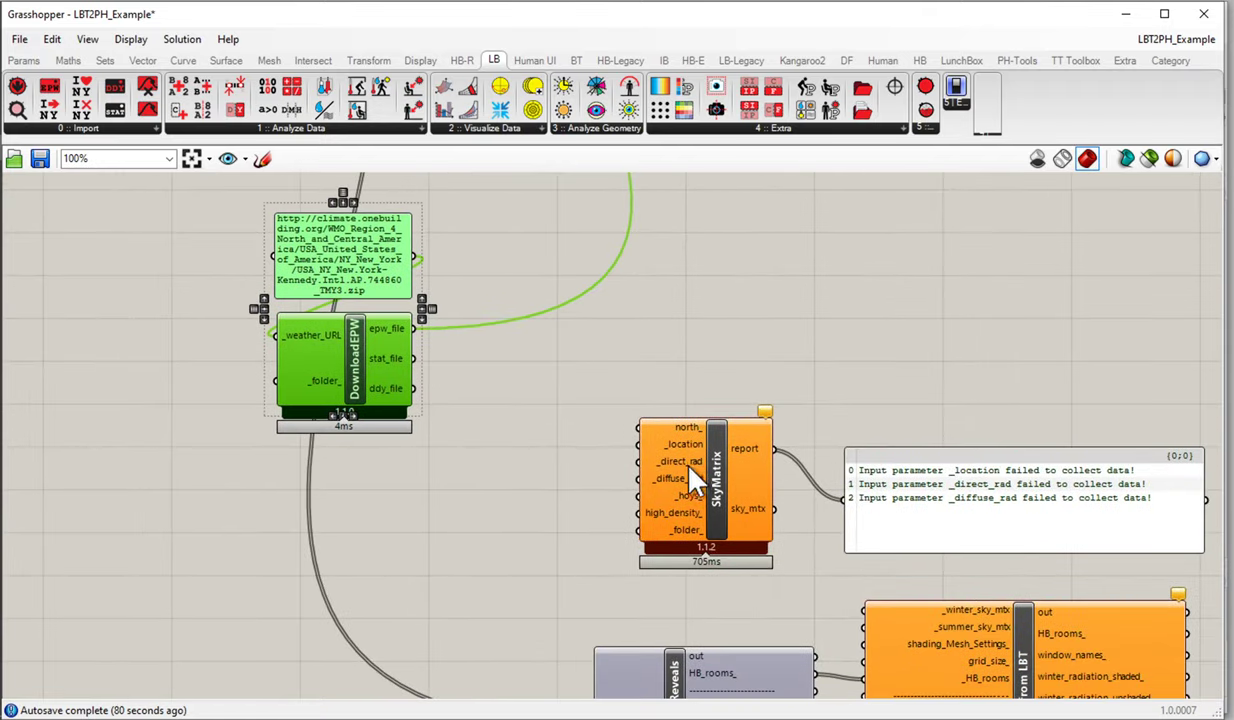
left_click(130, 128)
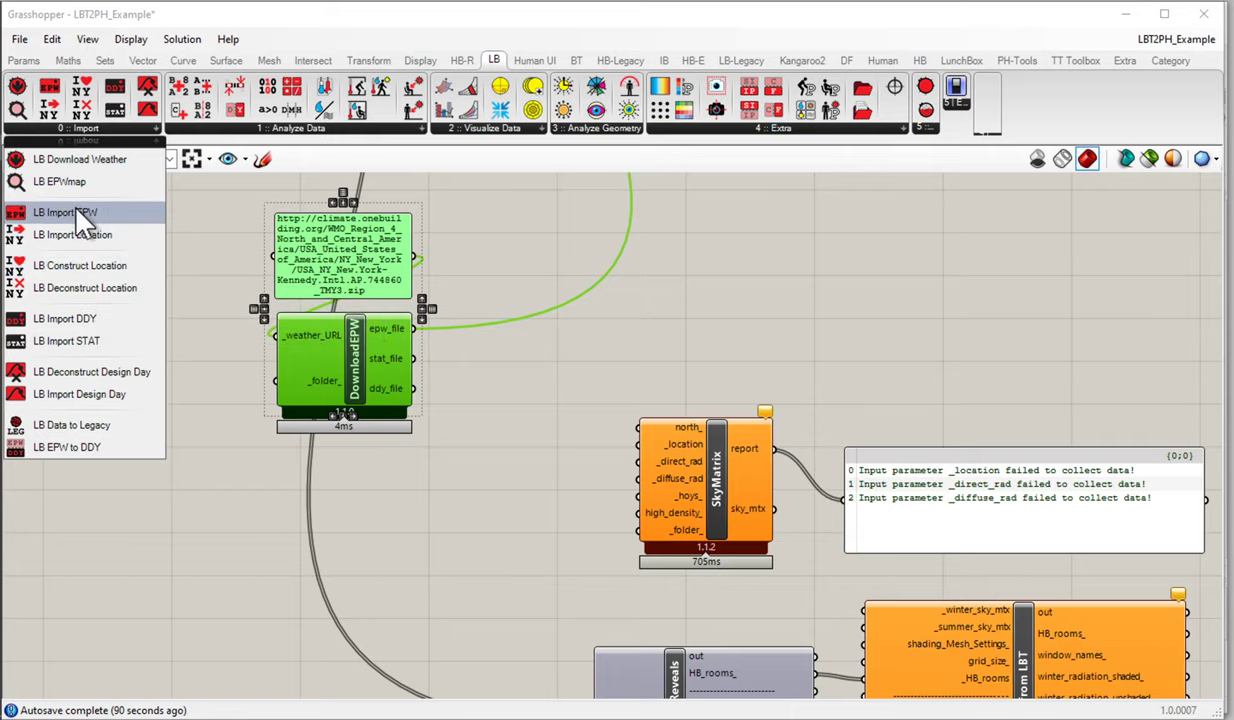
left_click_drag(80, 206, 583, 390)
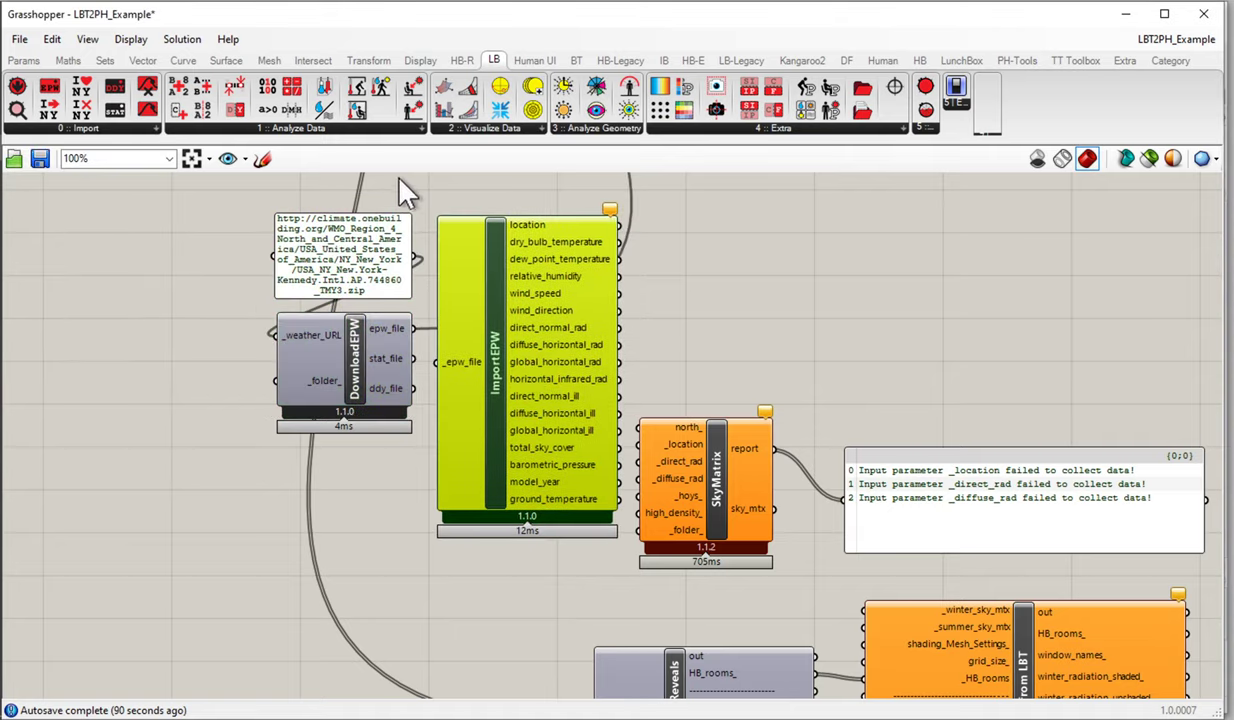
Space out DownloadEPW and ImportEPW, and wire DownloadEPW's epw_file output into ImportEPW's _epw_file input
left_click_drag(312, 393, 207, 373)
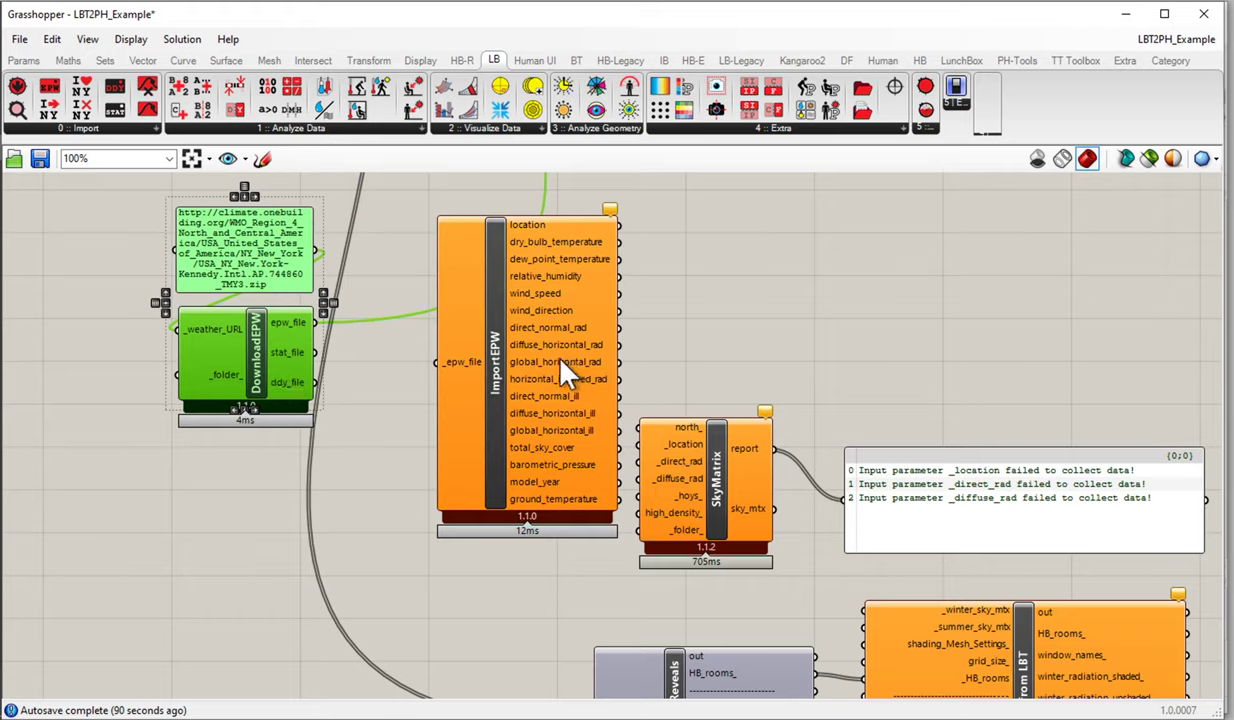
left_click_drag(567, 372, 504, 347)
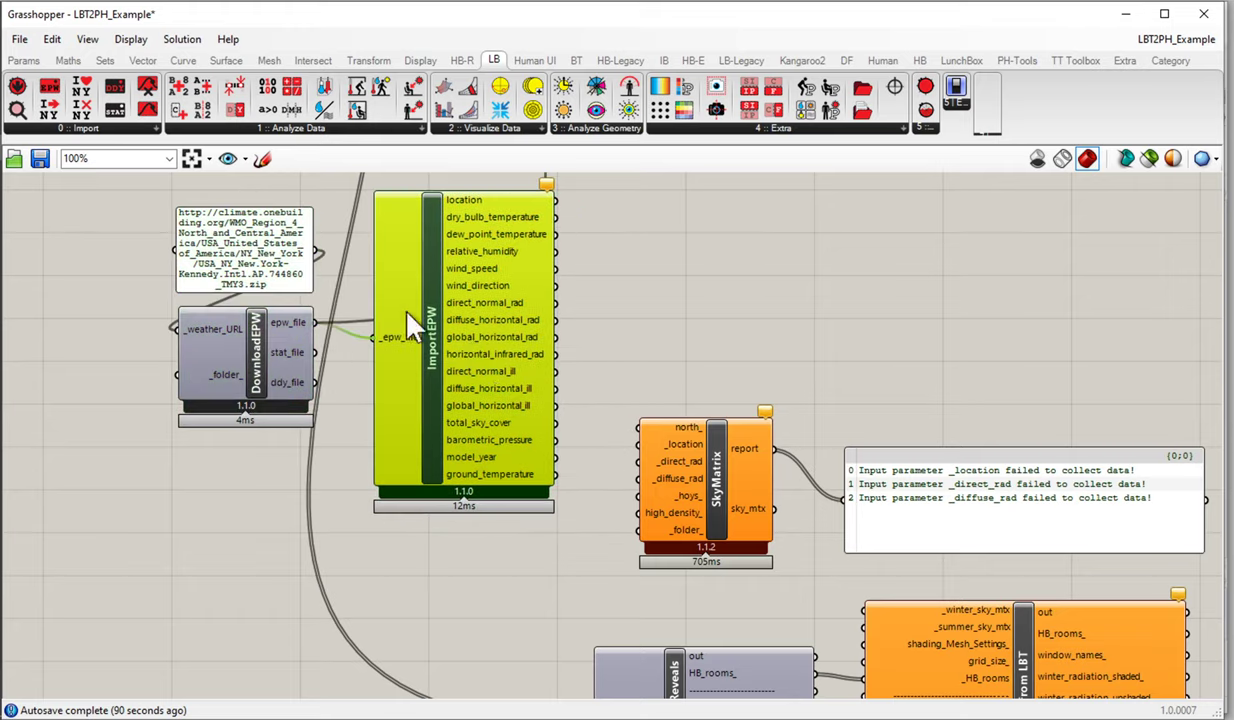
left_click_drag(419, 370, 425, 397)
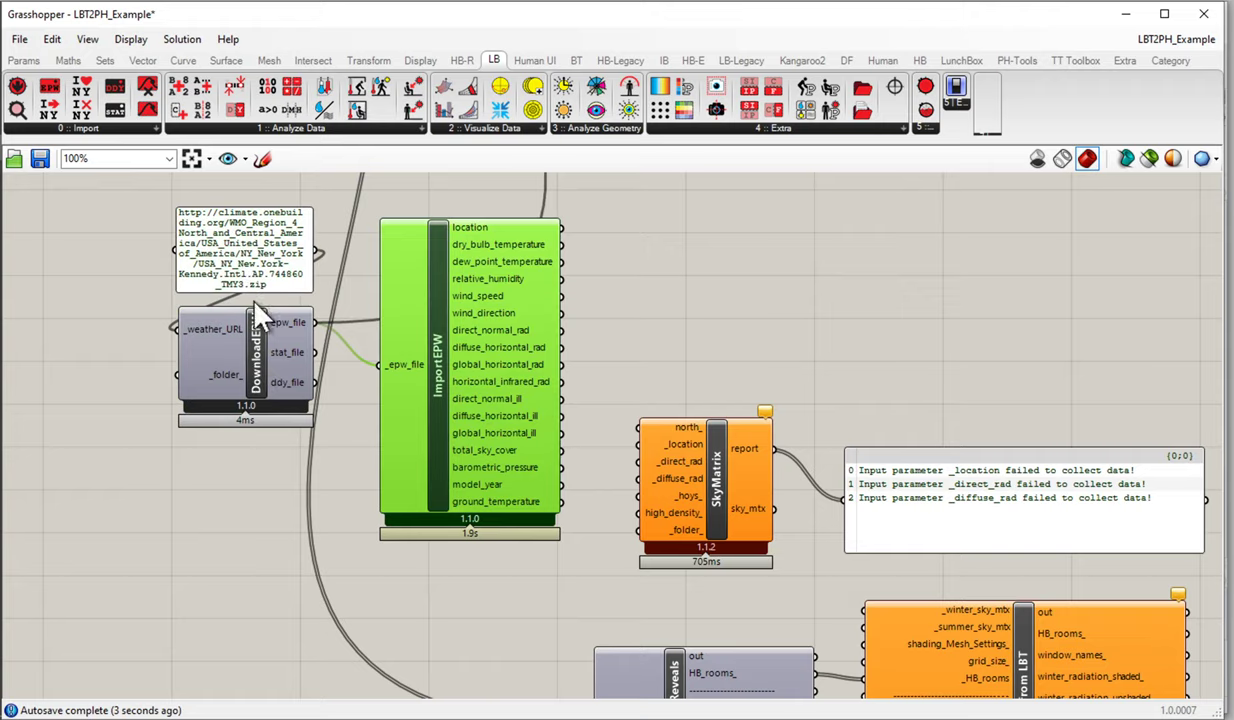
left_click_drag(473, 324, 471, 355)
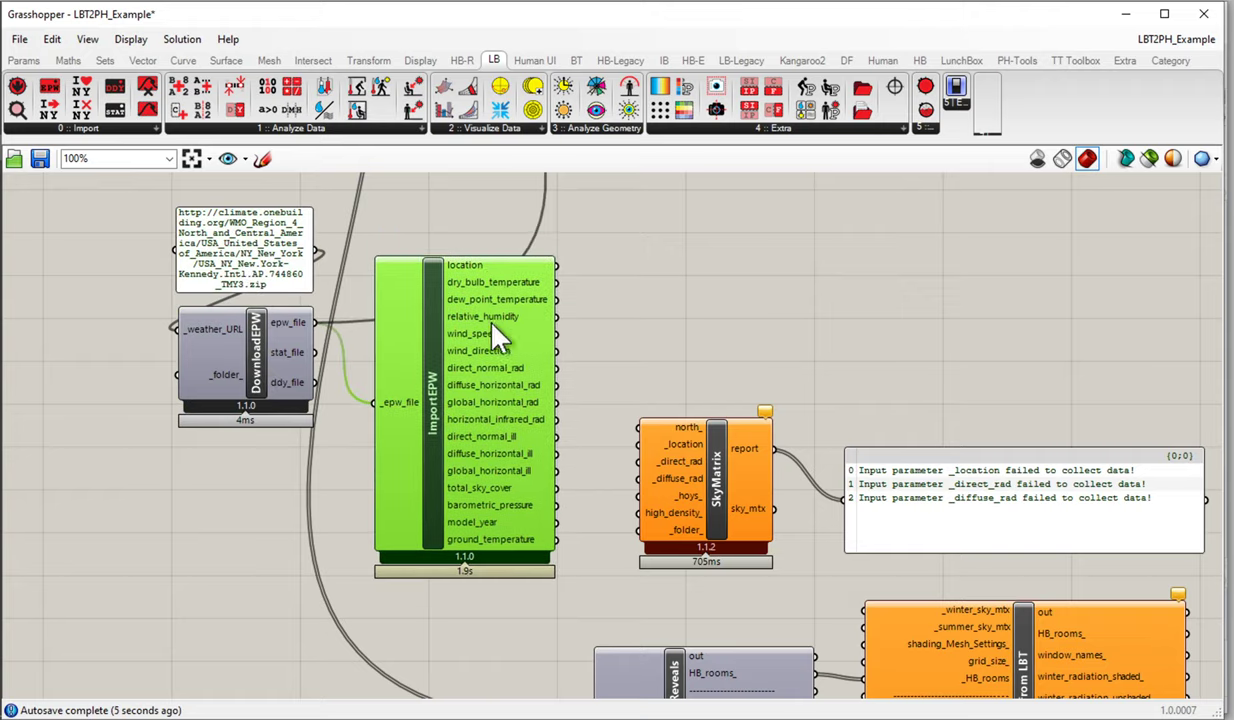
Wire ImportEPW's location output into SkyMatrix's _location input and move SkyMatrix and its report panel up
scroll(462, 279, "up", 2)
left_click_drag(578, 270, 668, 472)
left_click(918, 452)
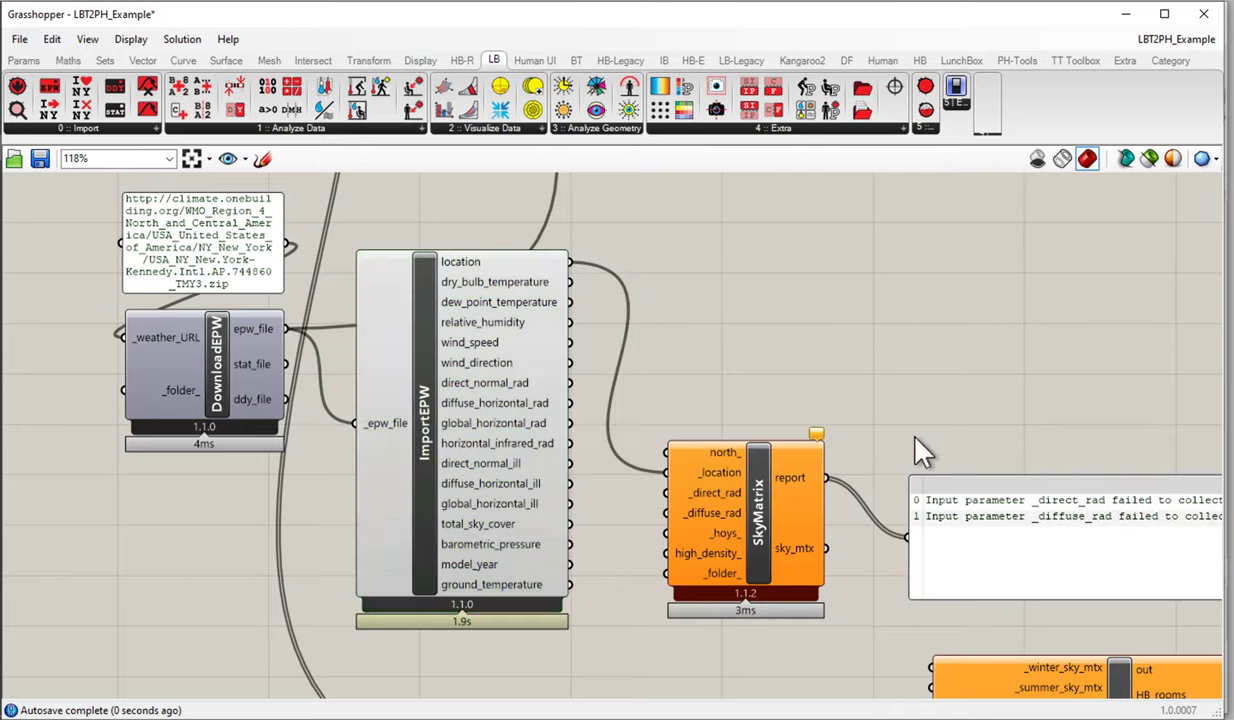
left_click_drag(921, 452, 800, 425)
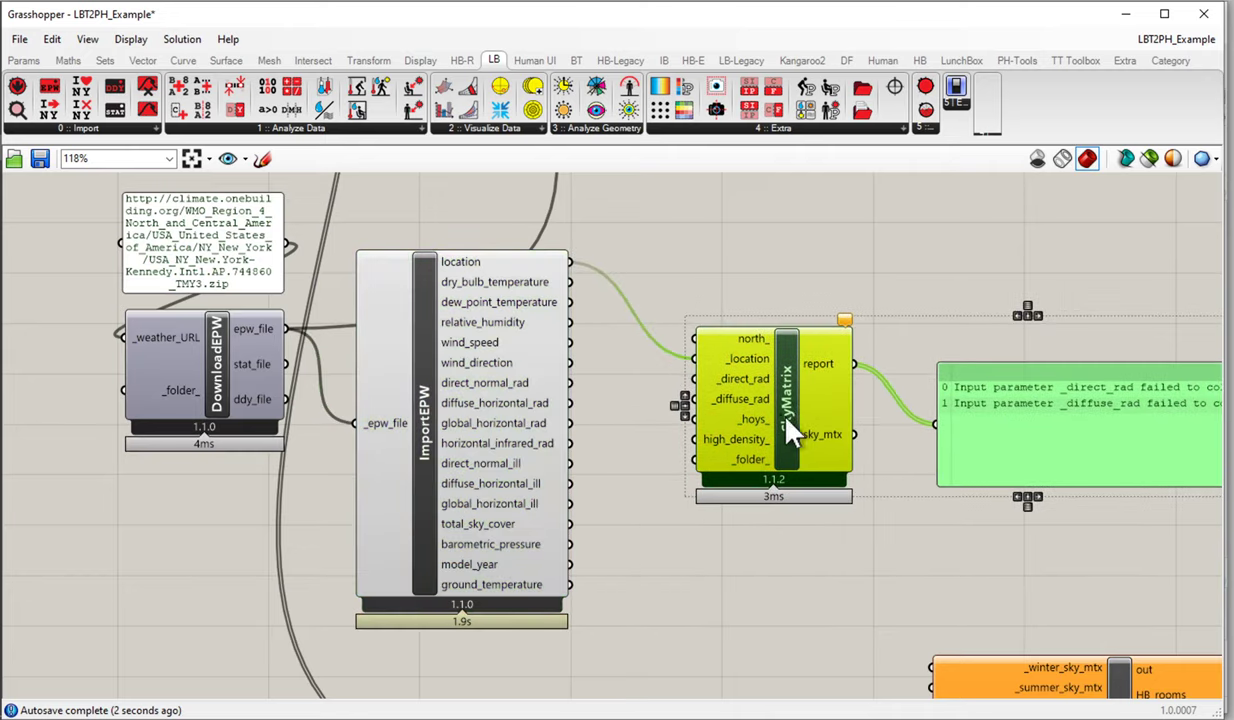
left_click(583, 338)
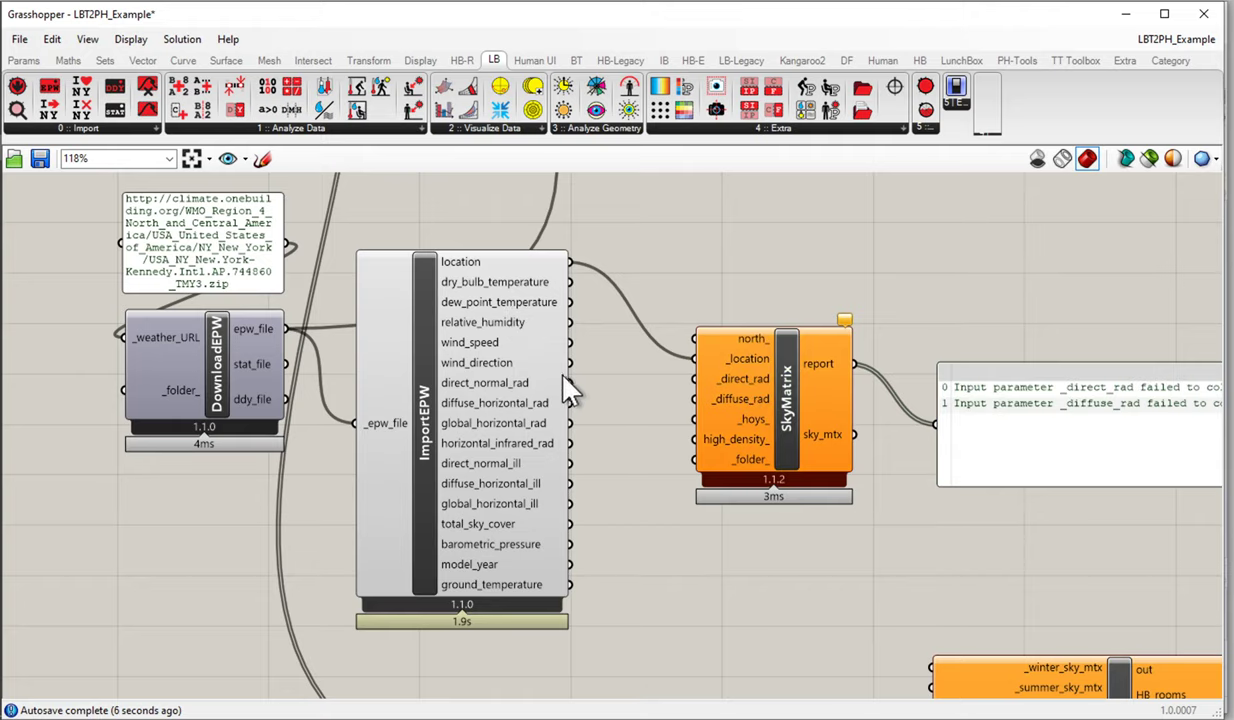
Wire ImportEPW's direct_normal_rad and diffuse_horizontal_rad outputs into SkyMatrix's _direct_rad and _diffuse_rad inputs and straighten the wires
left_click_drag(570, 383, 694, 379)
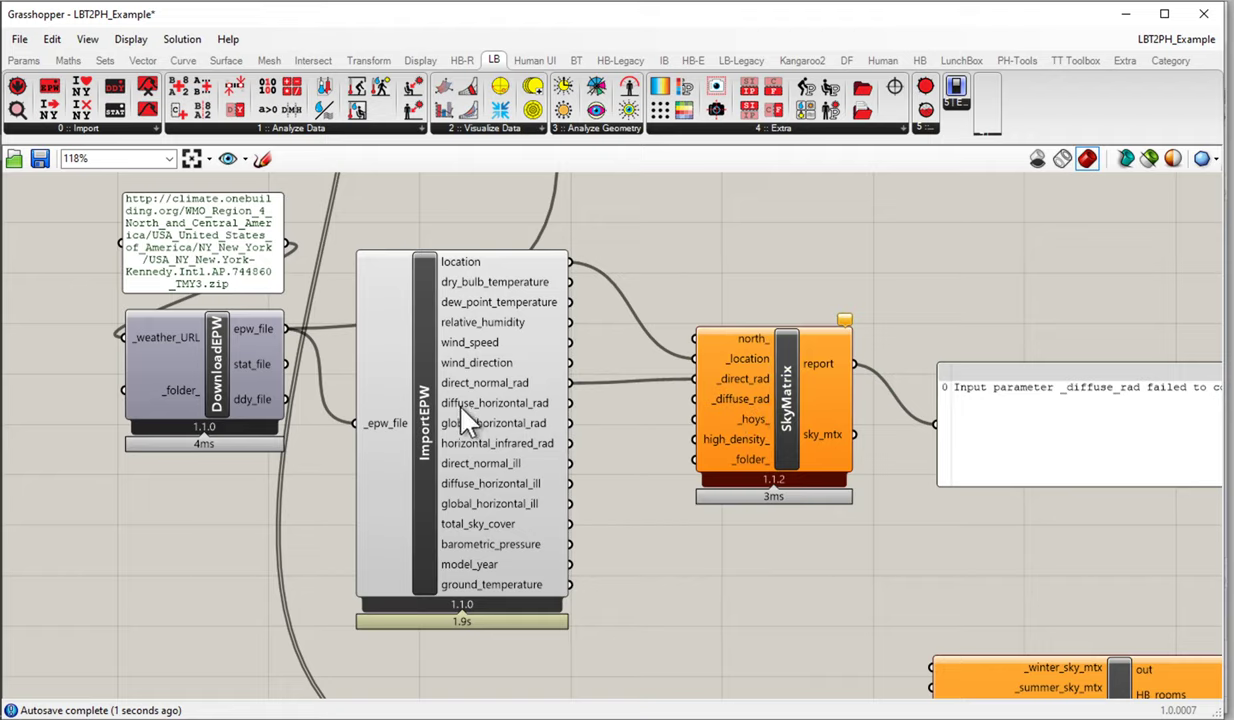
left_click_drag(574, 412, 714, 406)
left_click_drag(800, 422, 809, 450)
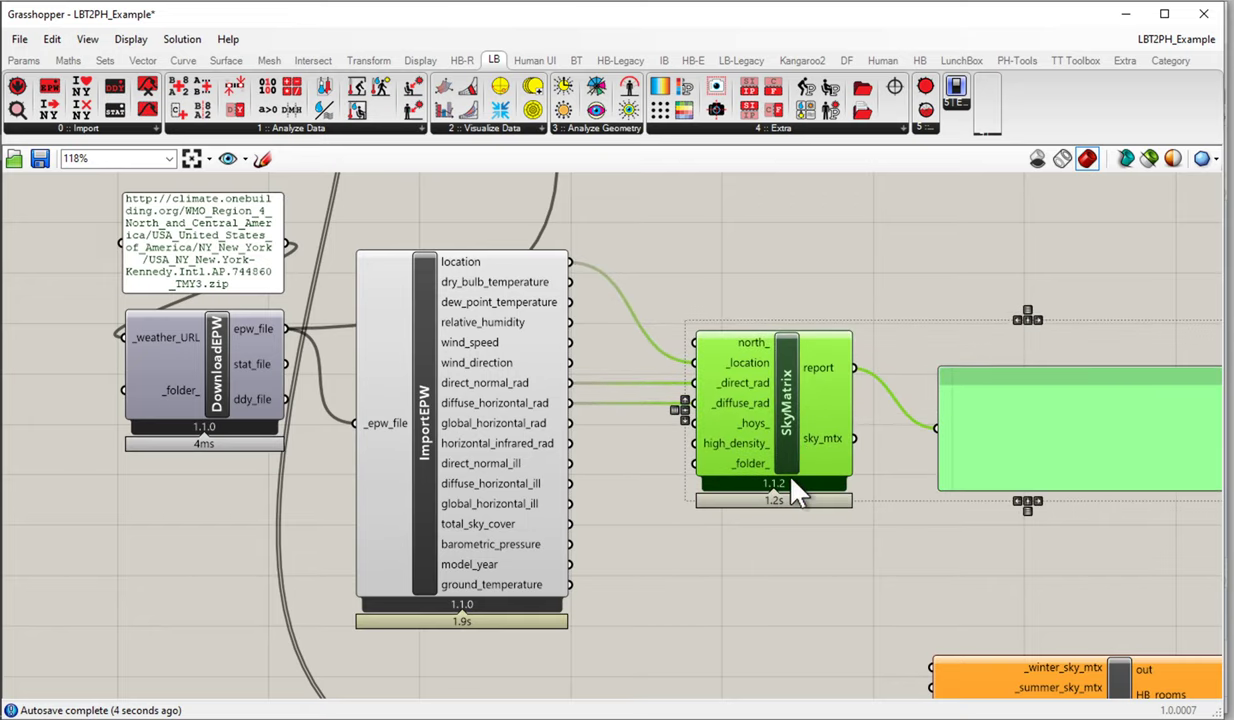
Move Create Window Reveals, Seasonal Radiation and their toggle to the right to free space around SkyMatrix
right_click_drag(761, 457, 675, 440)
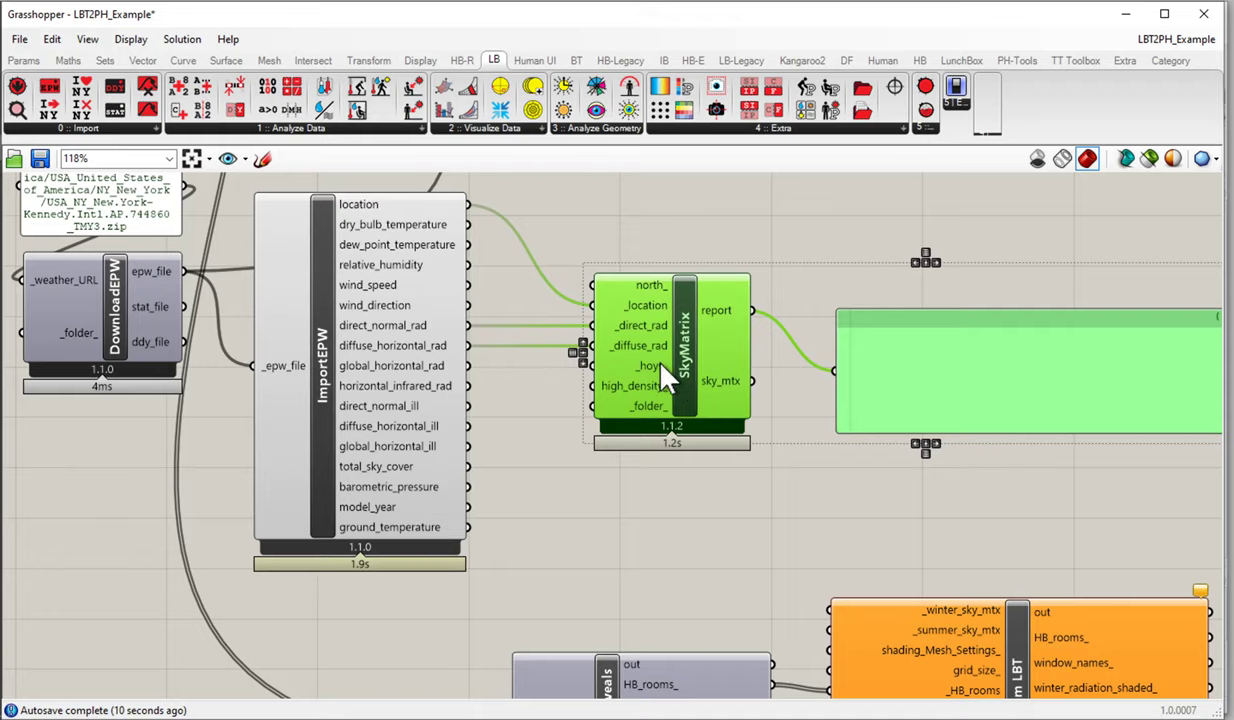
scroll(686, 518, "down", 3)
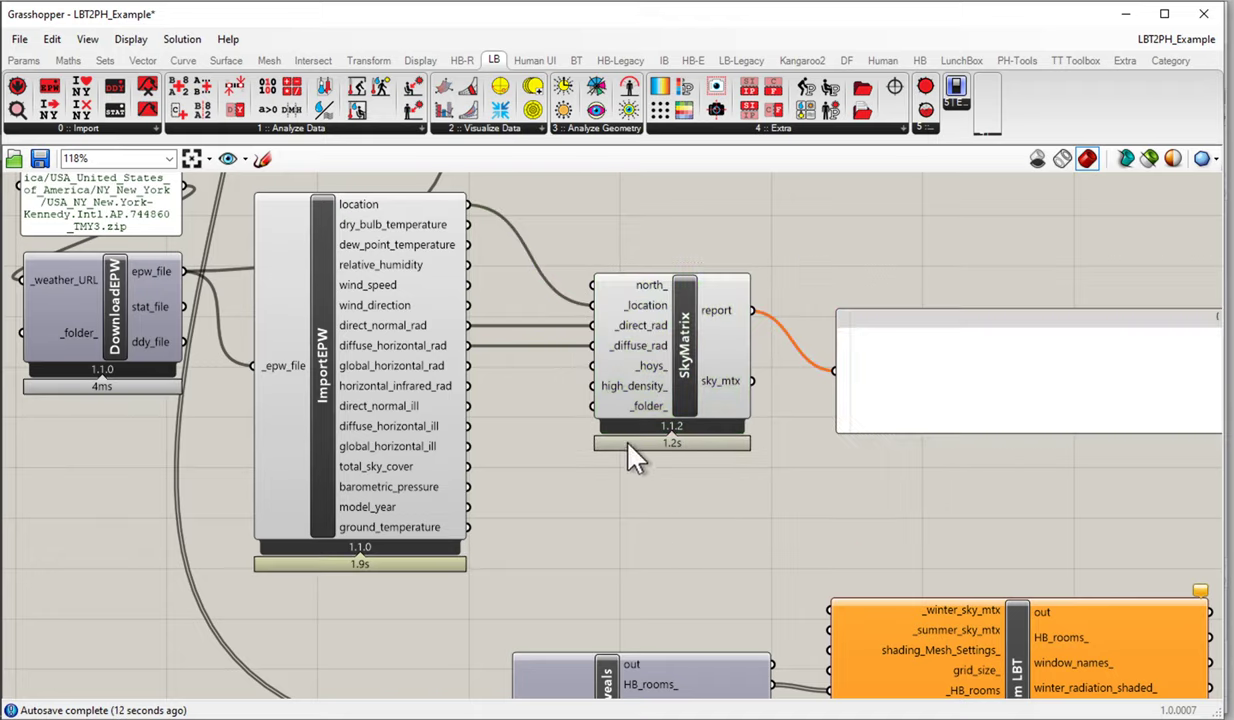
left_click_drag(862, 352, 509, 700)
scroll(565, 598, "down", 4)
left_click_drag(570, 557, 862, 587)
Move the weather URL panel, DownloadEPW, ImportEPW and SkyMatrix together to the left, away from the report panel
scroll(750, 540, "up", 2)
right_click_drag(488, 492, 622, 490)
left_click_drag(680, 505, 406, 329)
left_click_drag(653, 416, 562, 447)
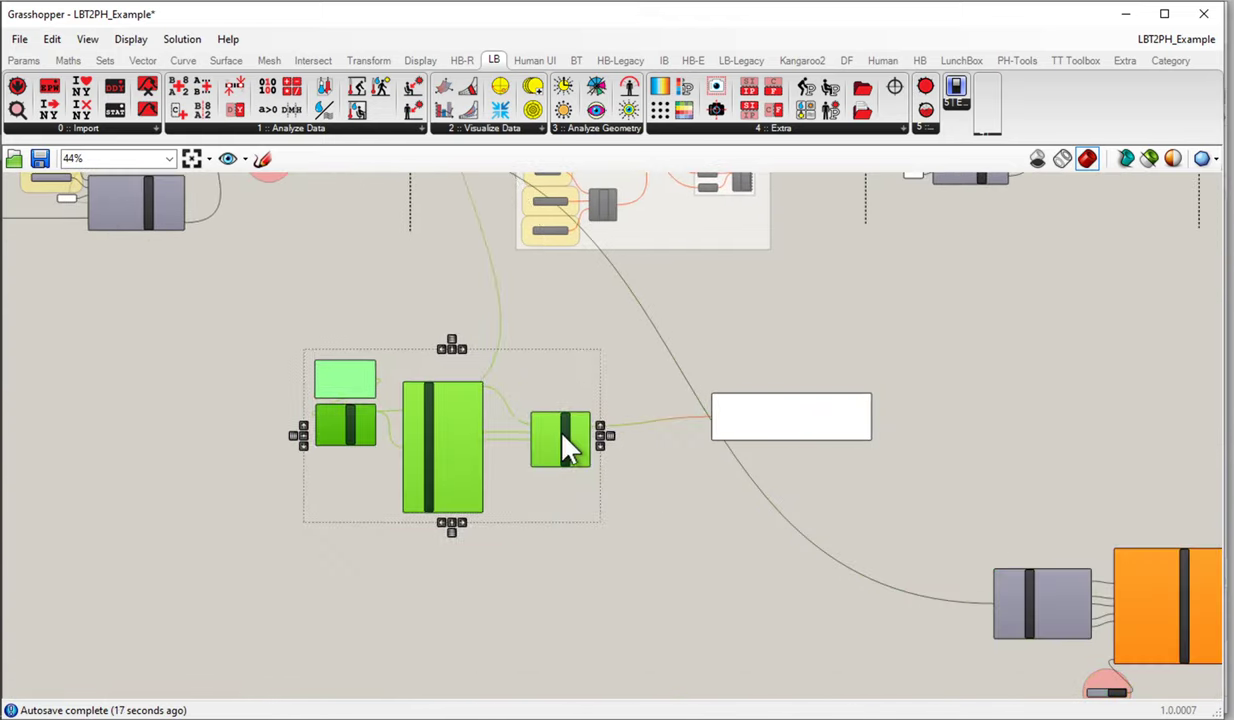
left_click(562, 400)
Disconnect DownloadEPW's epw_file output from the ImportLoc component in the original shading section
scroll(347, 441, "up", 4)
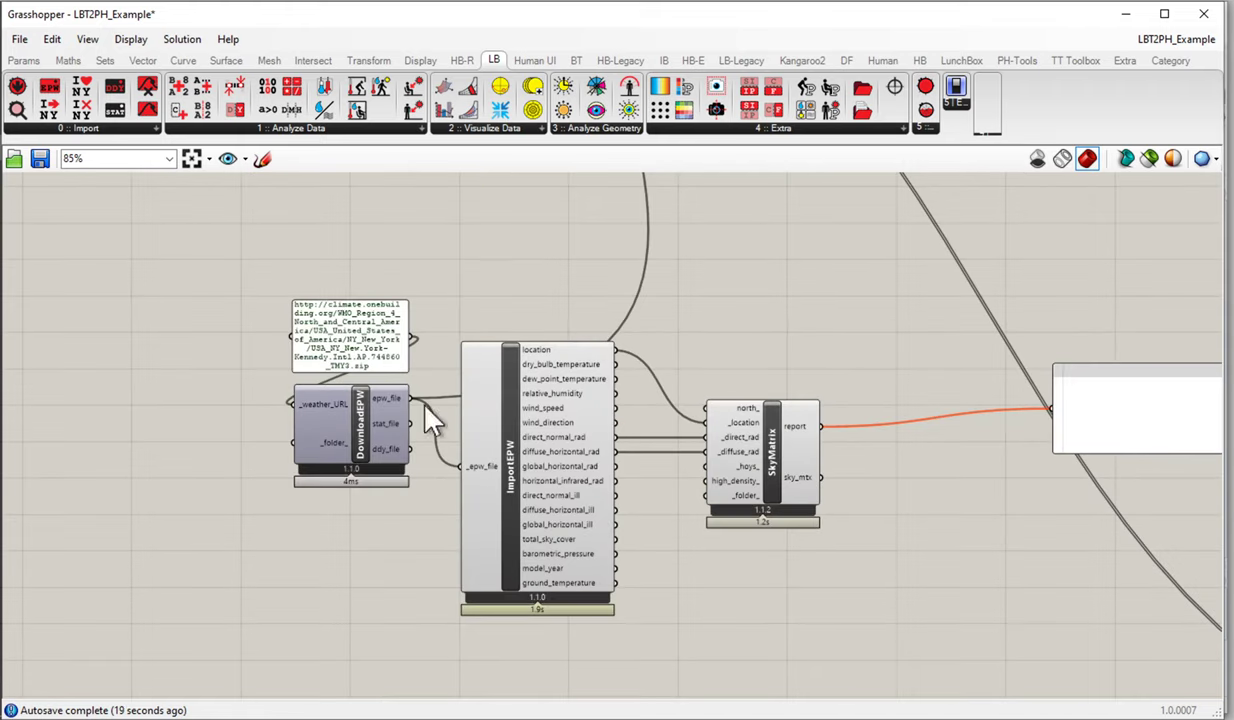
right_click(382, 401)
left_click(384, 404)
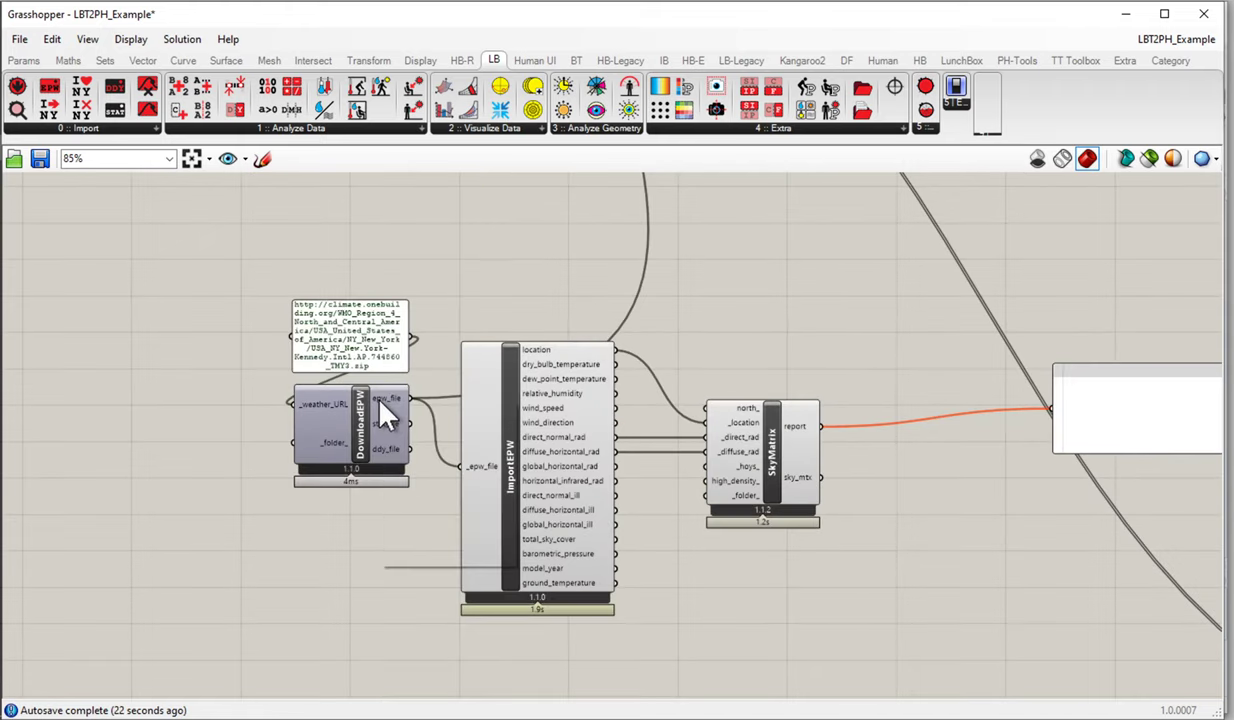
right_click(384, 404)
mouse_move(470, 451)
left_click(615, 470)
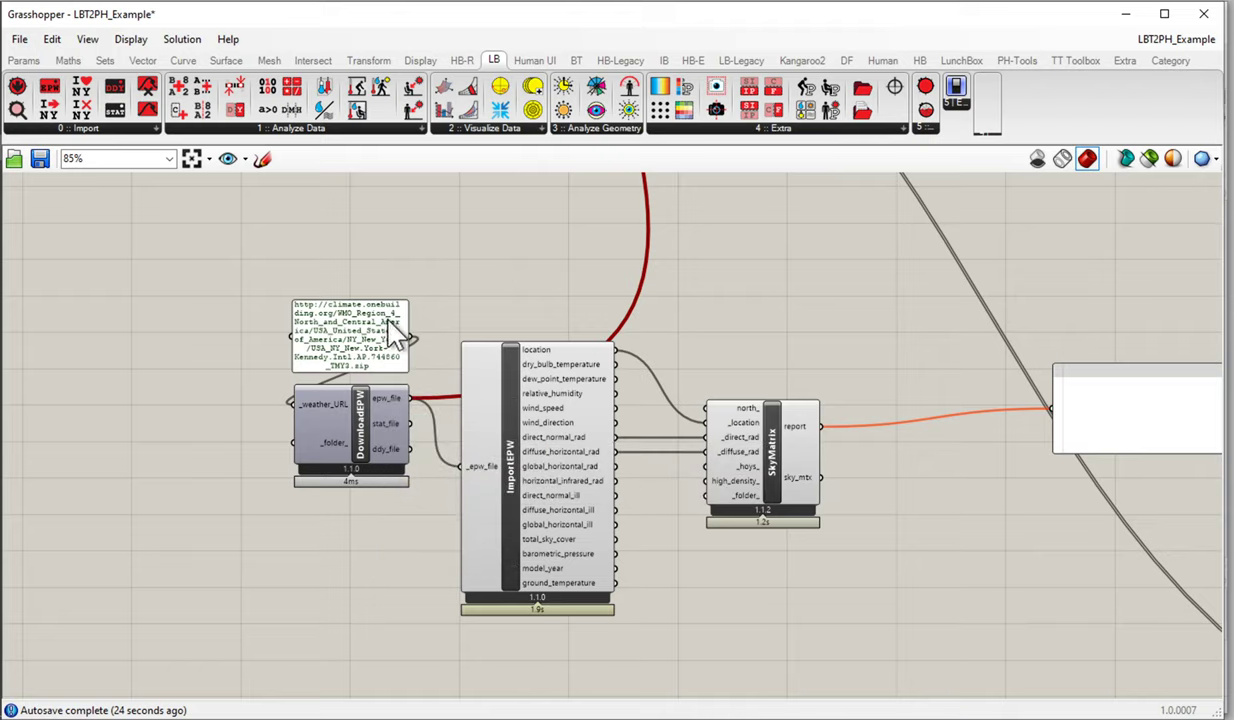
scroll(415, 345, "up", 1)
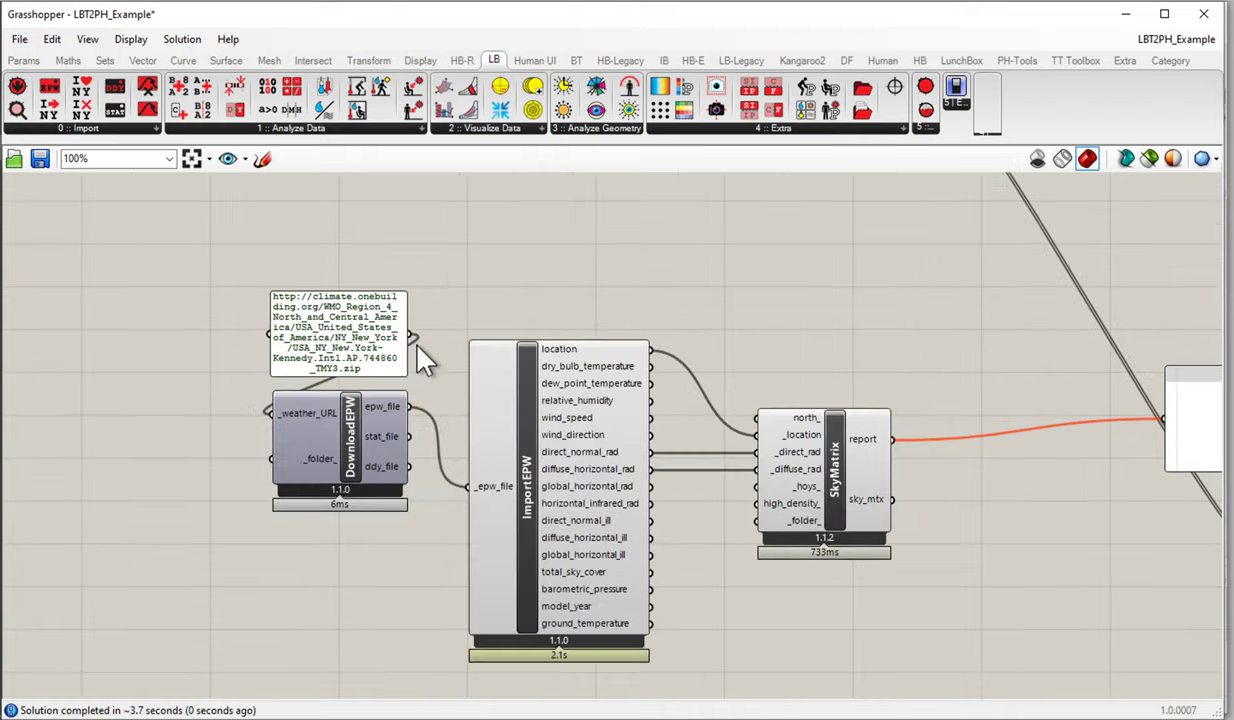
Move the weather URL panel and DownloadEPW together so that DownloadEPW's epw_file output lines up with ImportEPW's _epw_file input
left_click_drag(415, 250, 280, 515)
left_click_drag(339, 432, 370, 502)
left_click(788, 308)
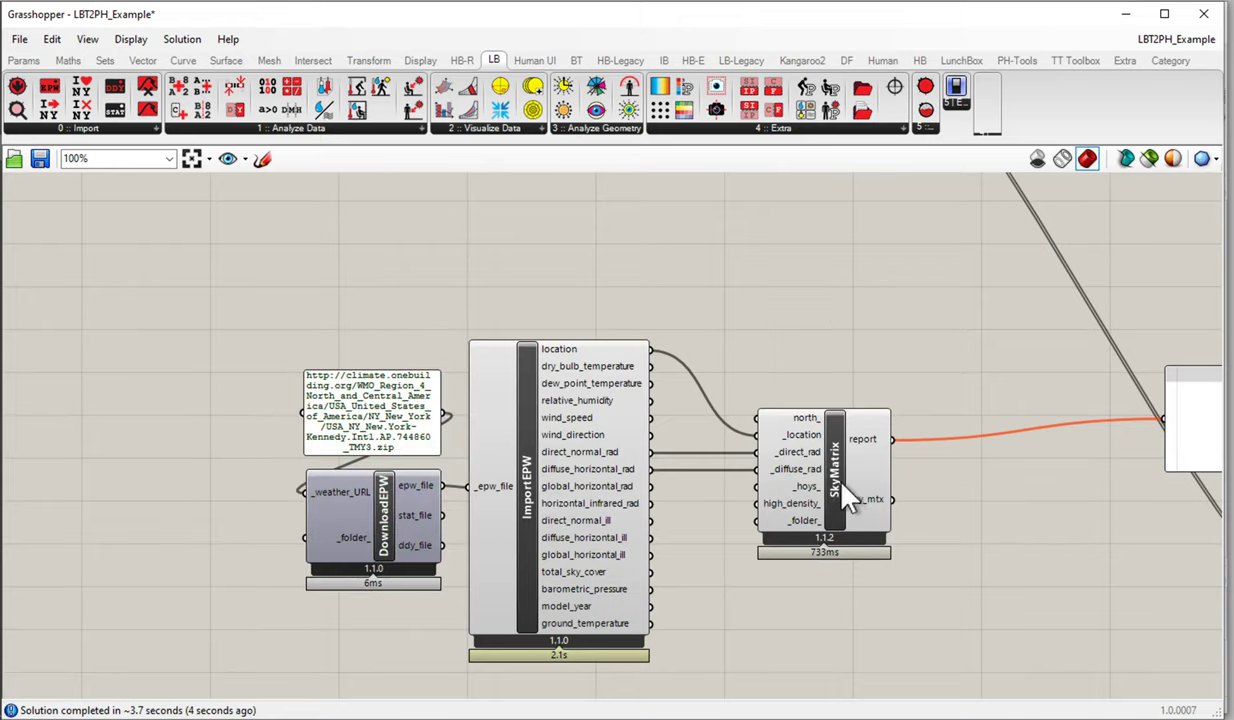
Place an LB Analysis Period component in the free space directly below ImportEPW
right_click_drag(836, 392, 823, 236)
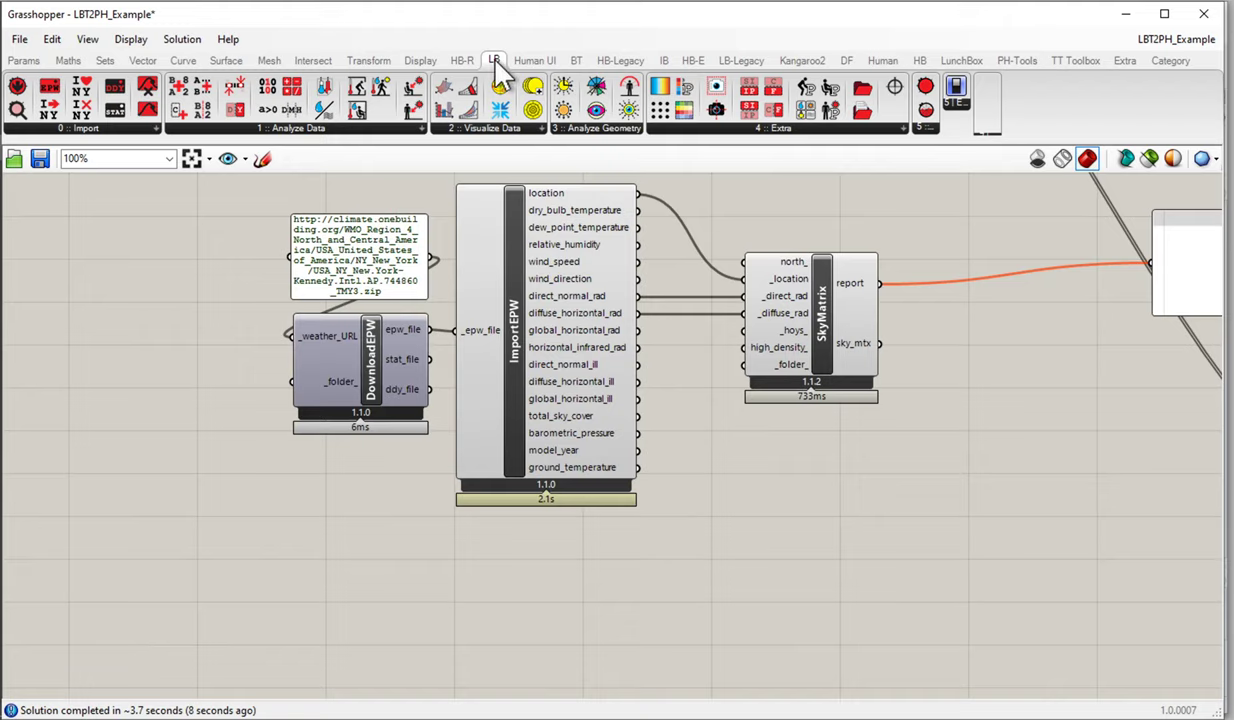
left_click(316, 128)
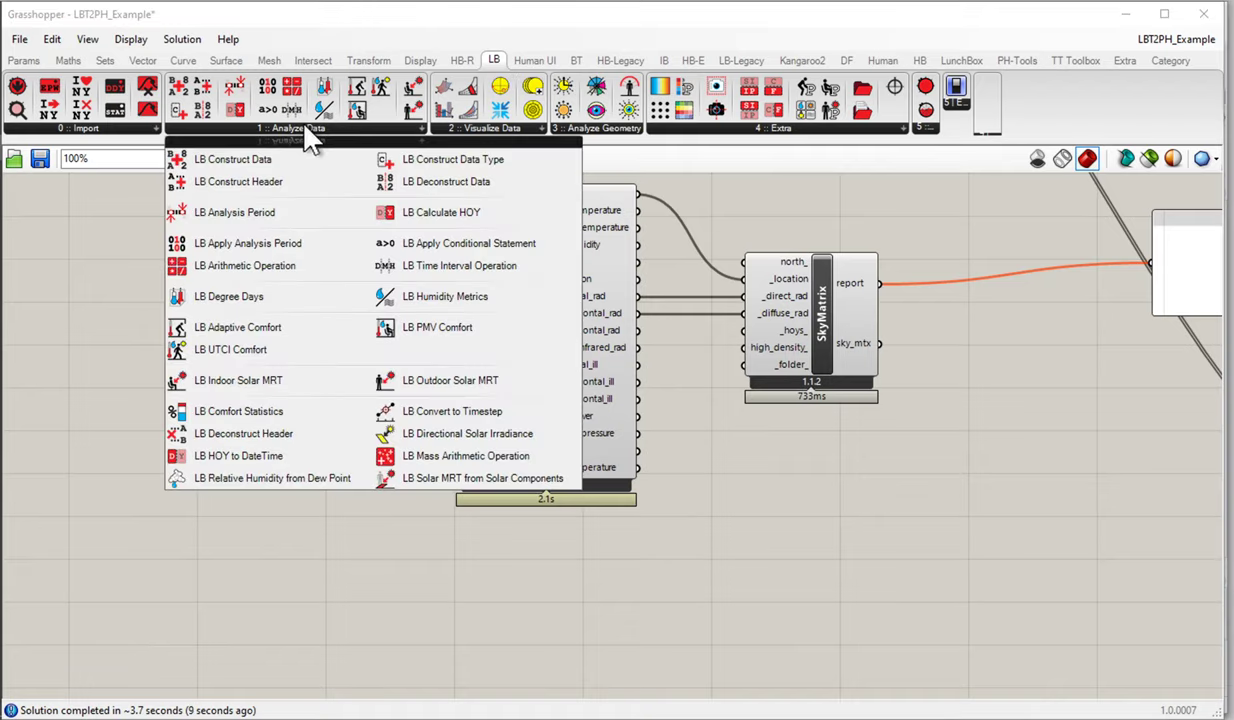
left_click(237, 210)
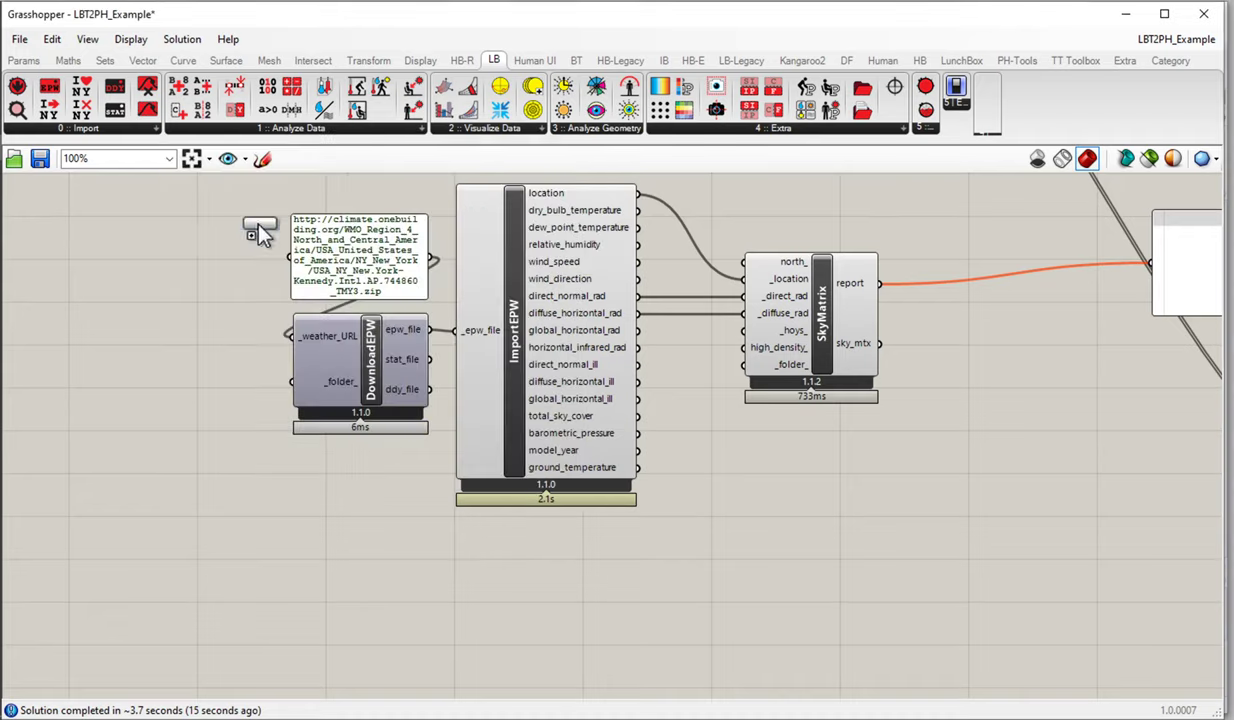
left_click(525, 565)
left_click_drag(540, 578, 562, 590)
scroll(510, 605, "up", 2)
right_click_drag(535, 637, 574, 574)
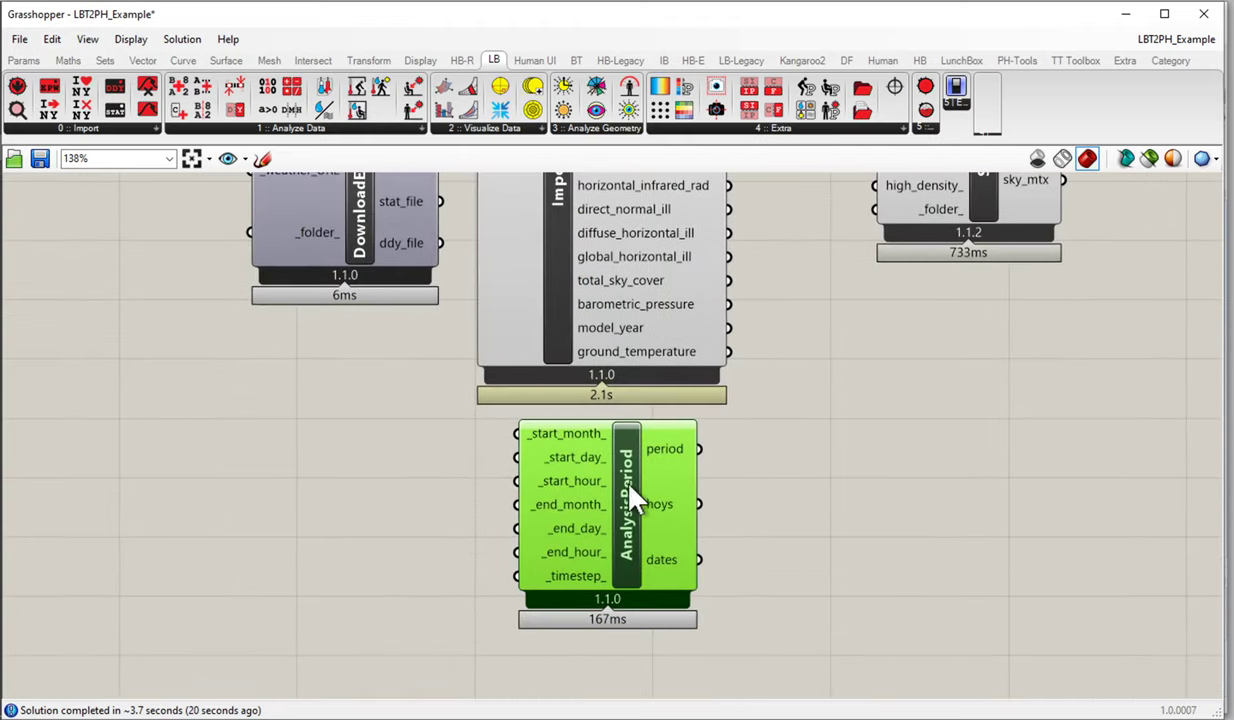
Create a panel containing 11 and wire it to AnalysisPeriod's _start_month_ input
mouse_move(598, 433)
double_click(392, 458)
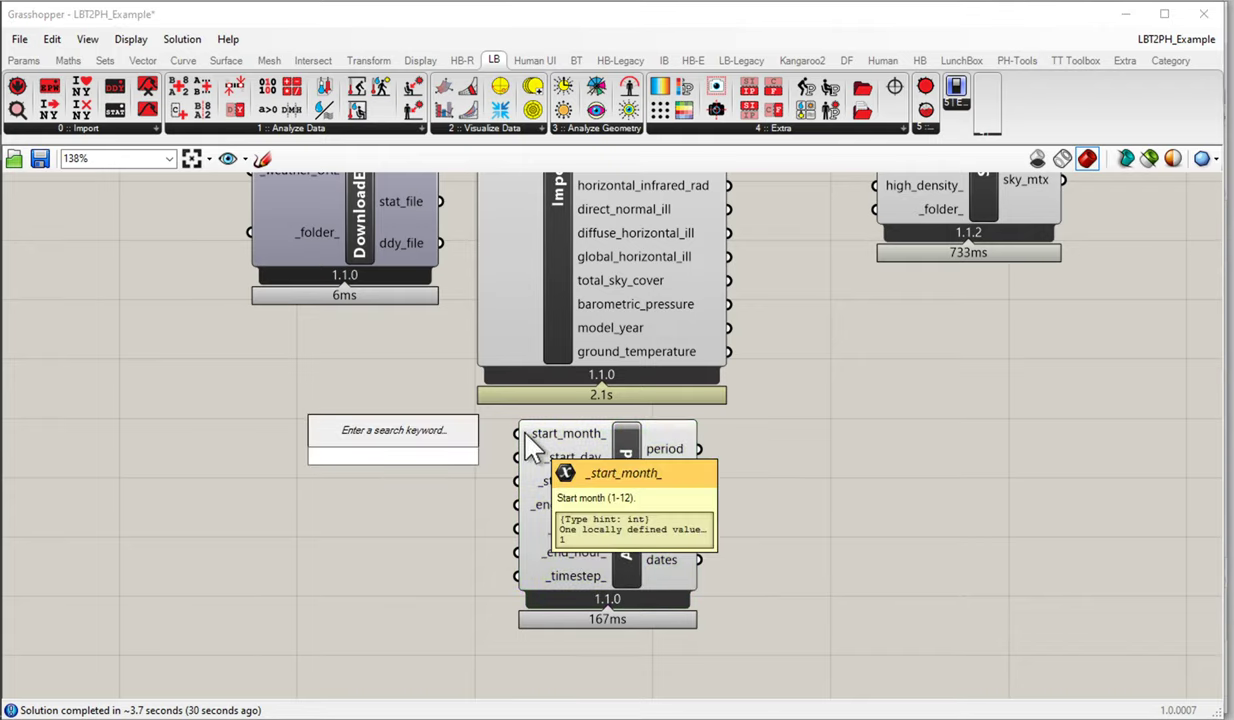
type("panel")
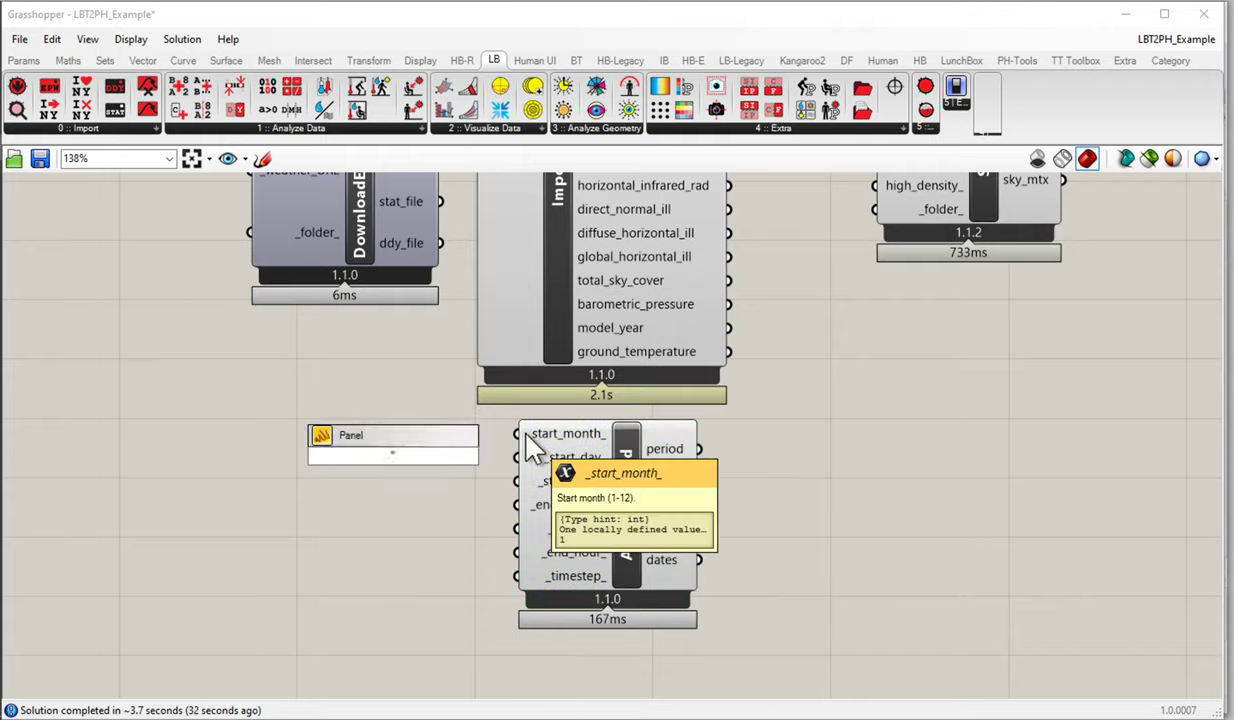
type("\"11")
key("Return")
left_click_drag(404, 460, 463, 442)
Create a panel containing 1, wire it to AnalysisPeriod's _start_day_ input and place it below the start month panel
double_click(432, 484)
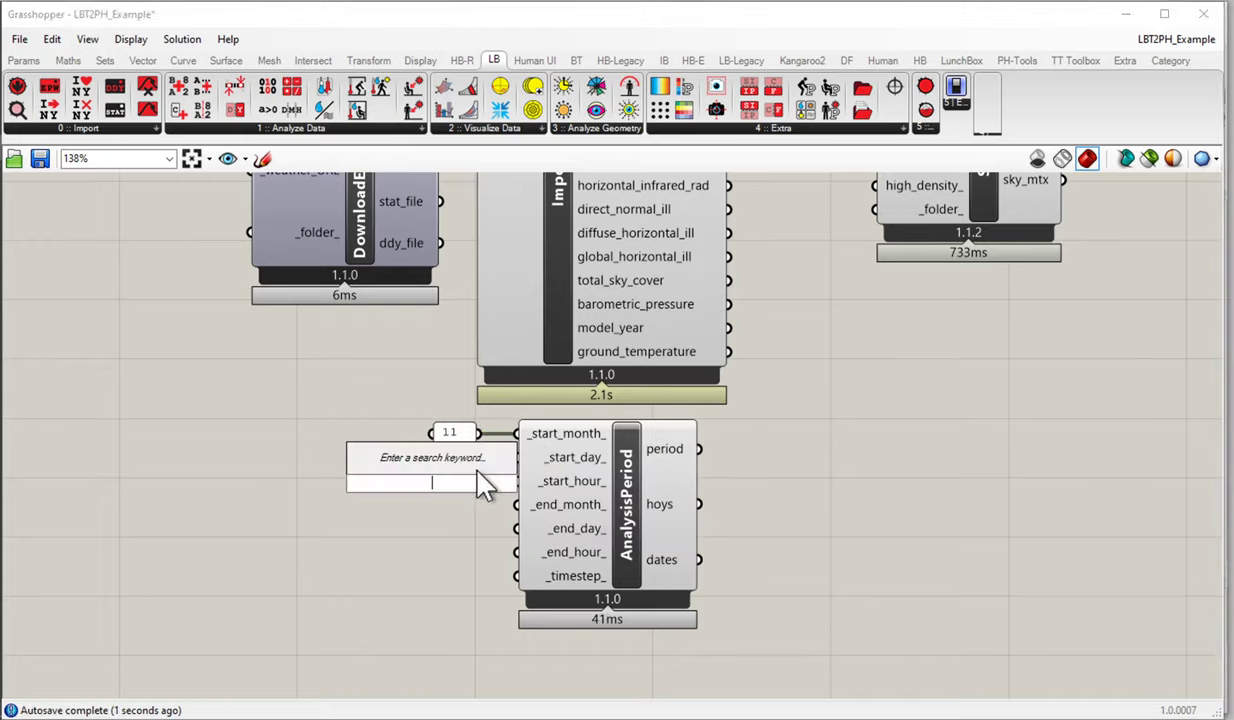
type("\"1")
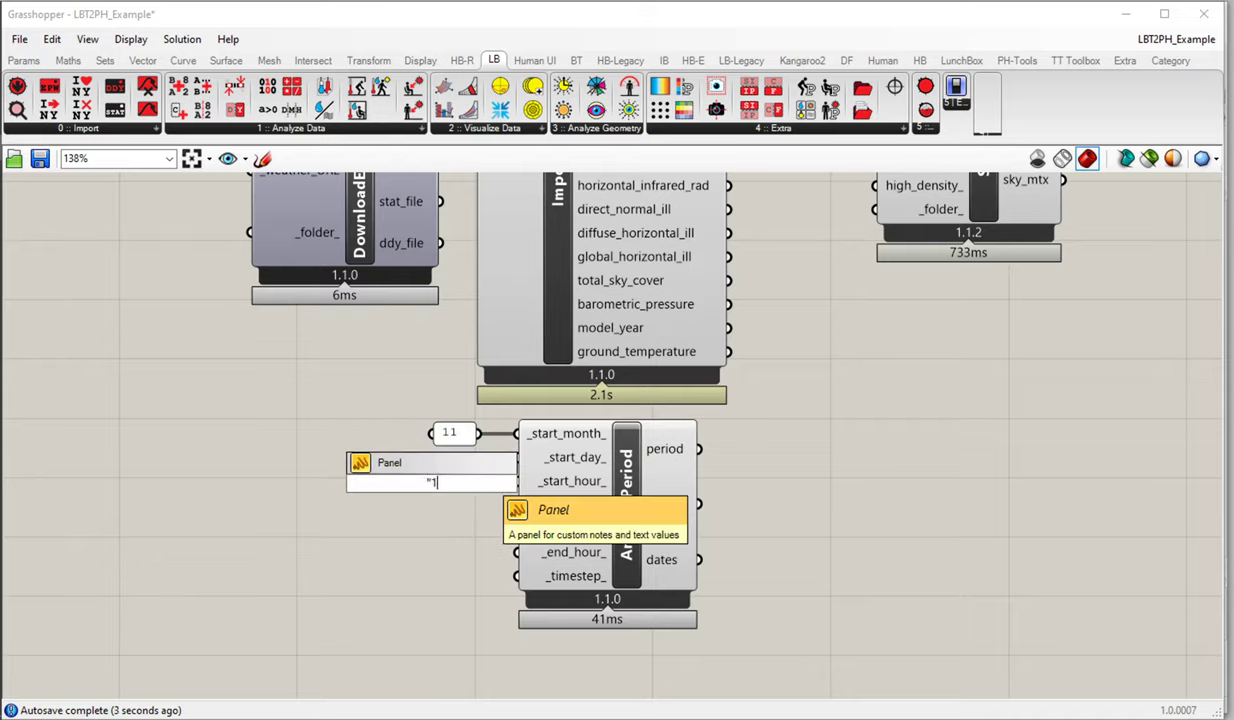
key("Return")
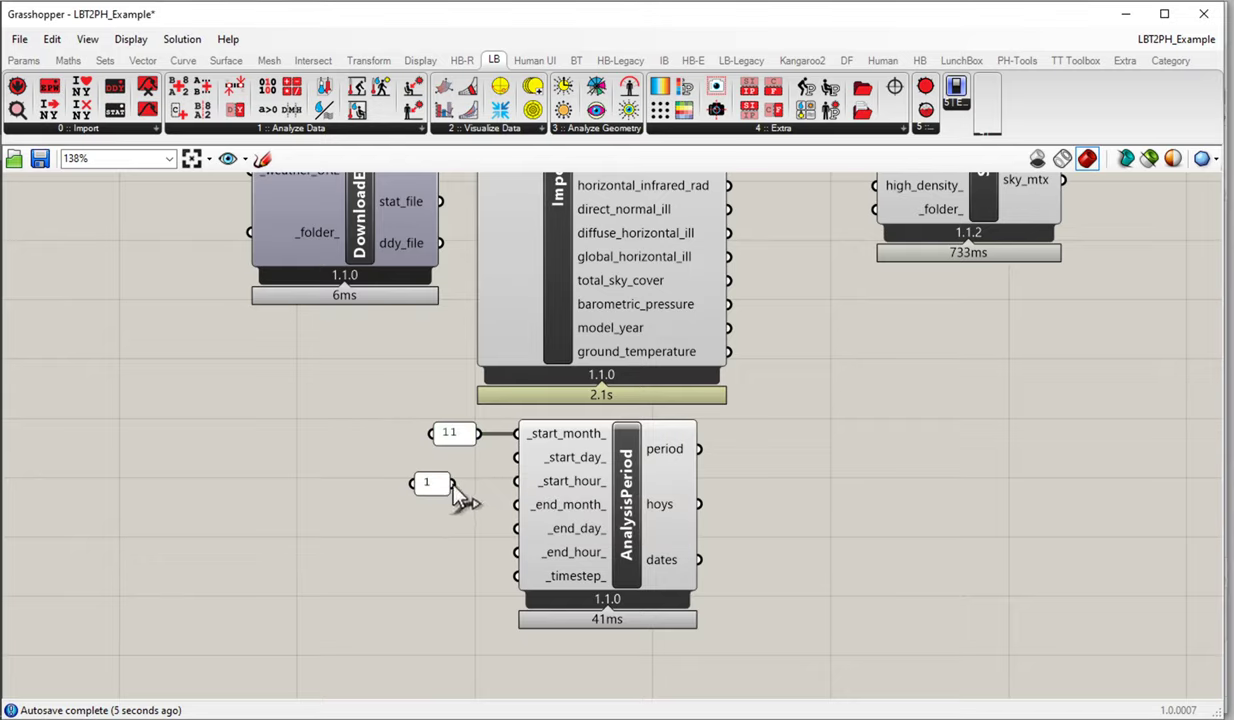
mouse_move(452, 483)
left_mouse_down()
mouse_move(516, 457)
mouse_move(443, 481)
mouse_move(462, 478)
left_mouse_up()
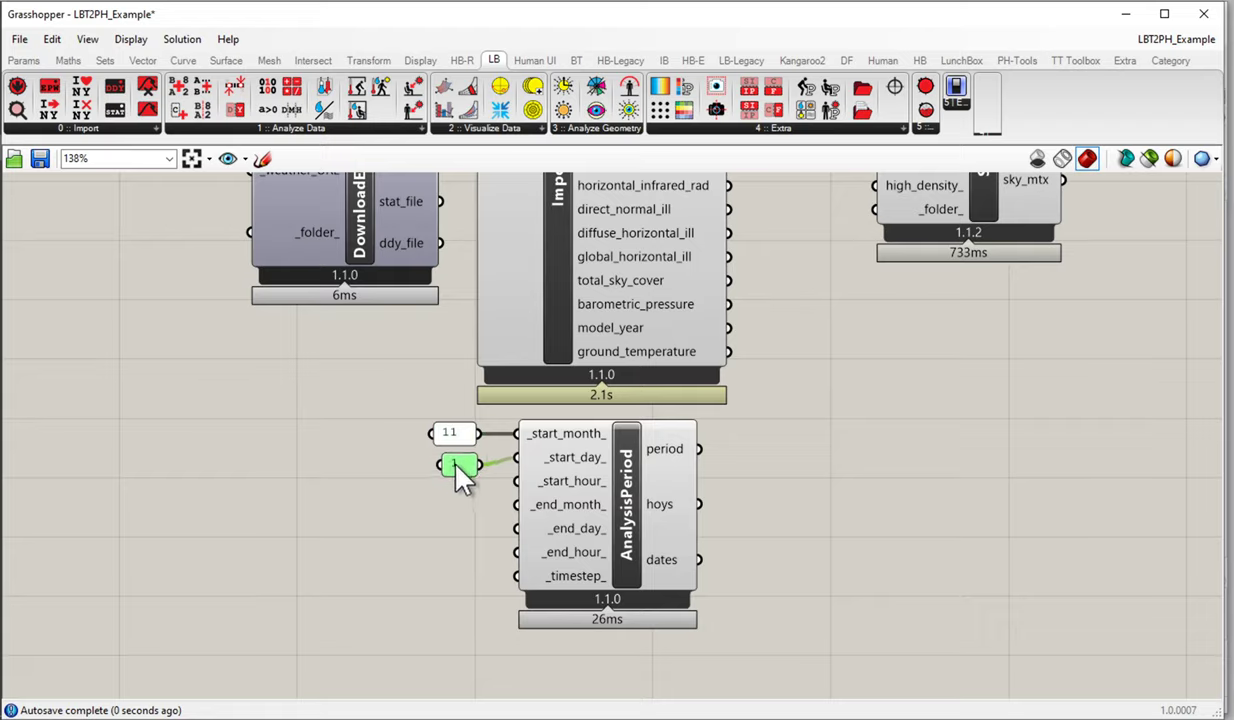
Duplicate the start month panel, set the copy to 4, wire it to AnalysisPeriod's _end_month_ input and line it up
left_click(455, 434)
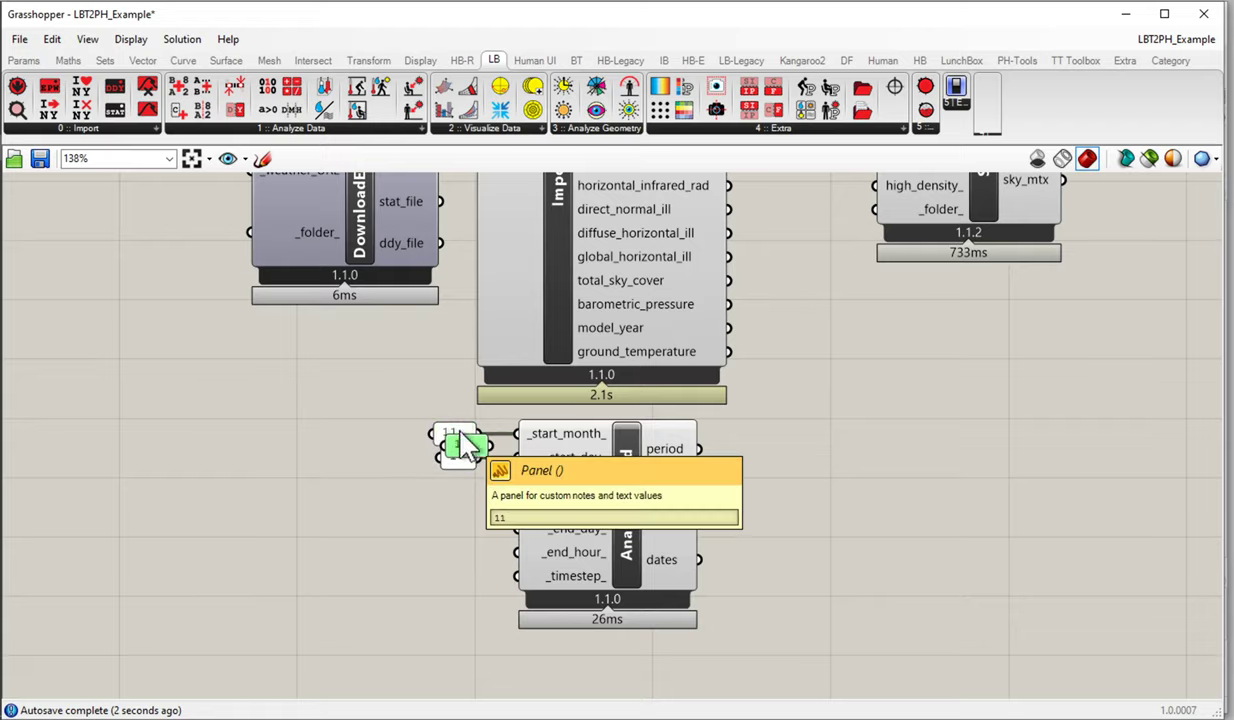
left_click_drag(461, 433, 452, 531, "alt")
double_click(450, 528)
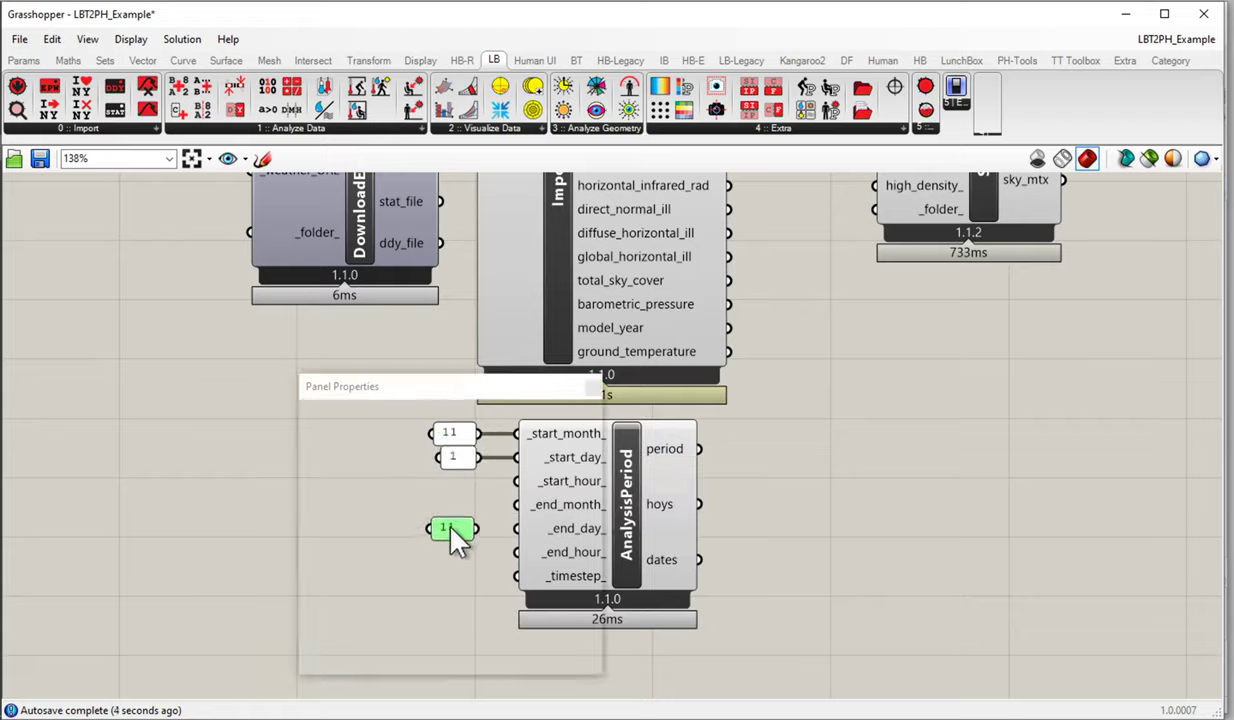
type("4")
left_click(488, 664)
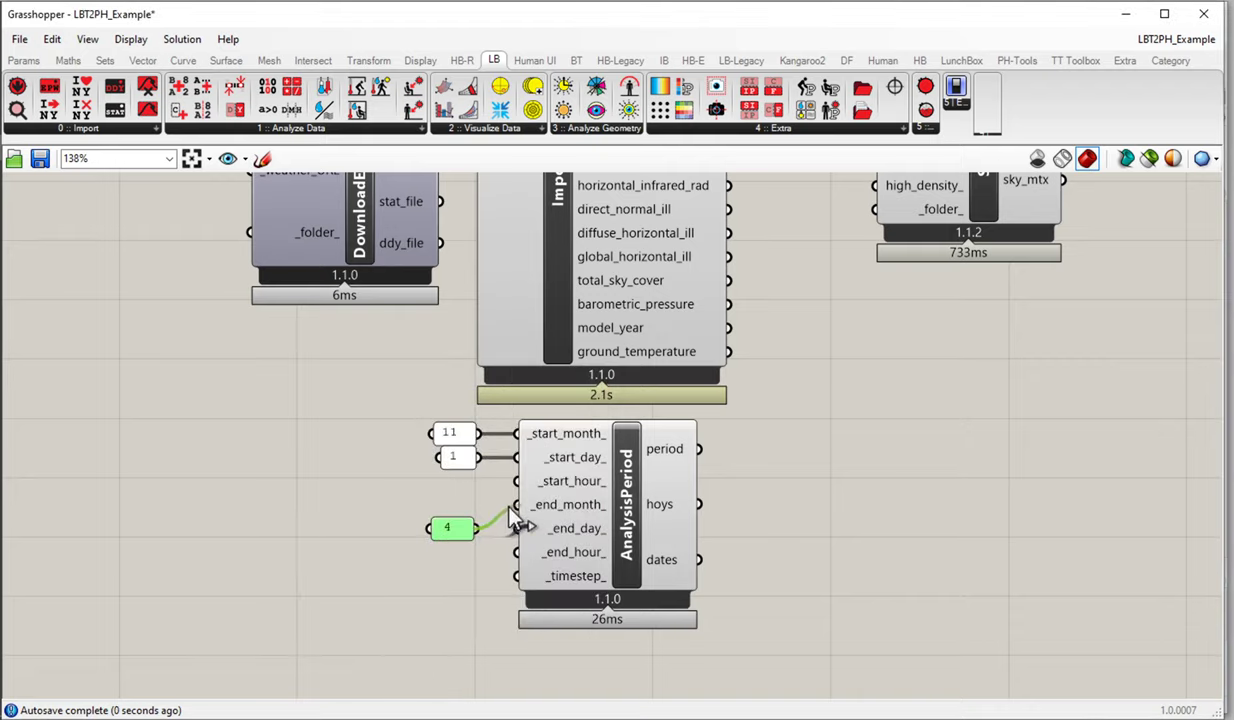
left_click_drag(460, 545, 469, 522)
Attach a panel to AnalysisPeriod's dates output and check the first and last dates in its list
double_click(852, 535)
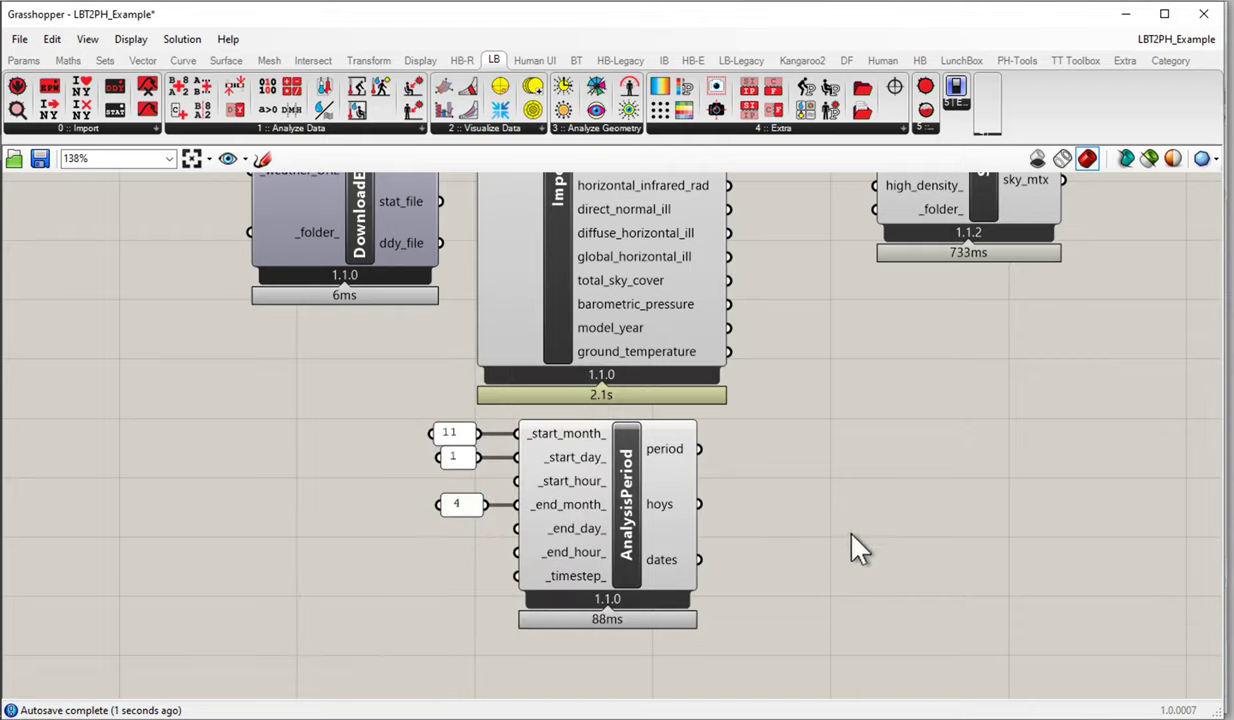
type("Panel")
key("Return")
left_click_drag(700, 558, 754, 533)
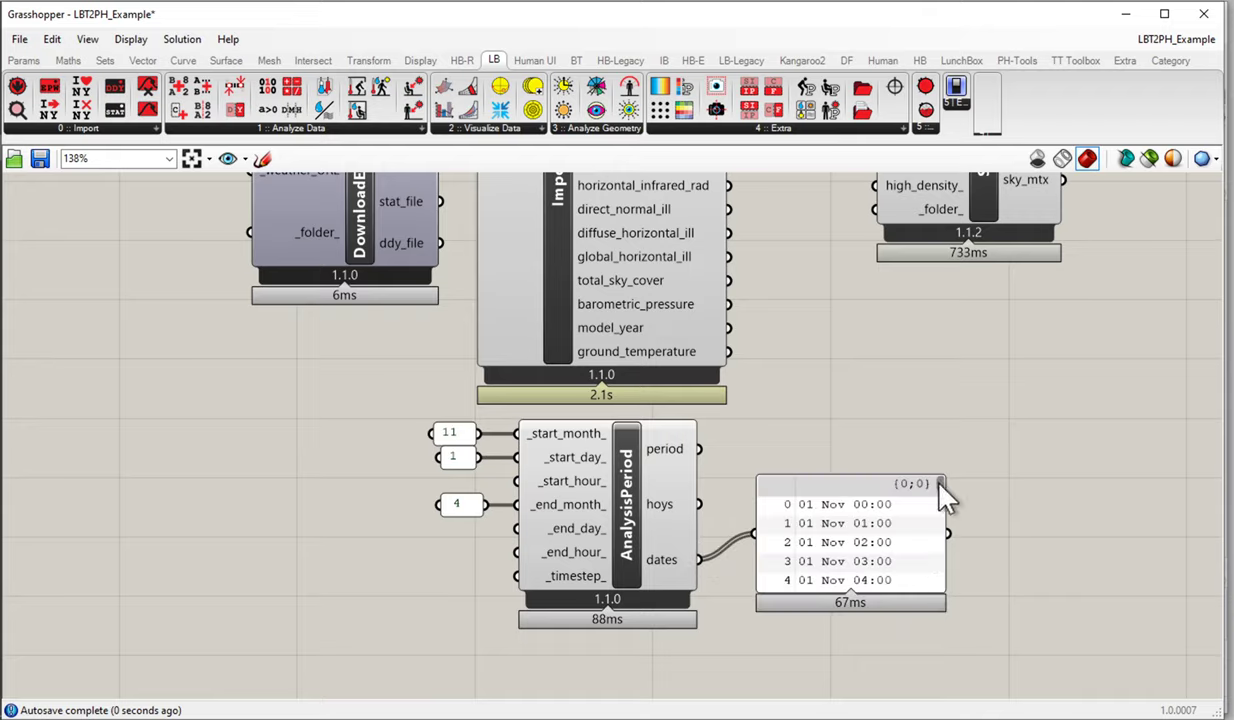
left_click_drag(940, 482, 897, 586)
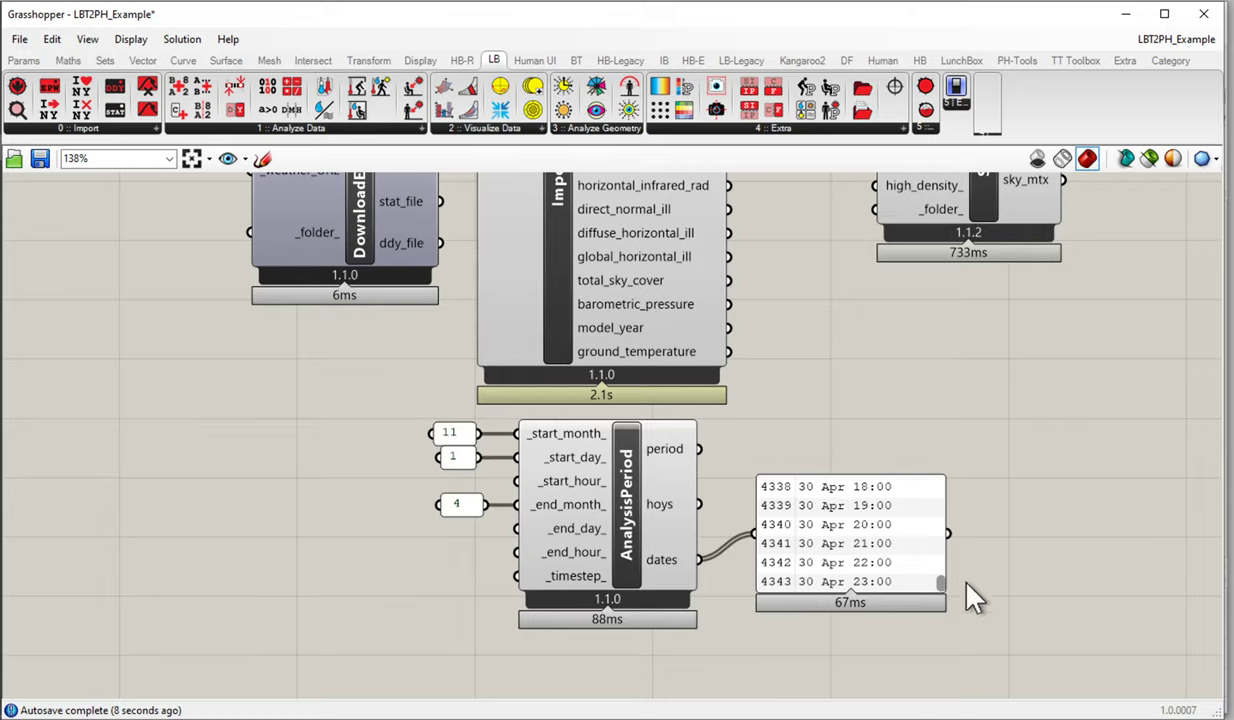
left_click_drag(945, 586, 950, 476)
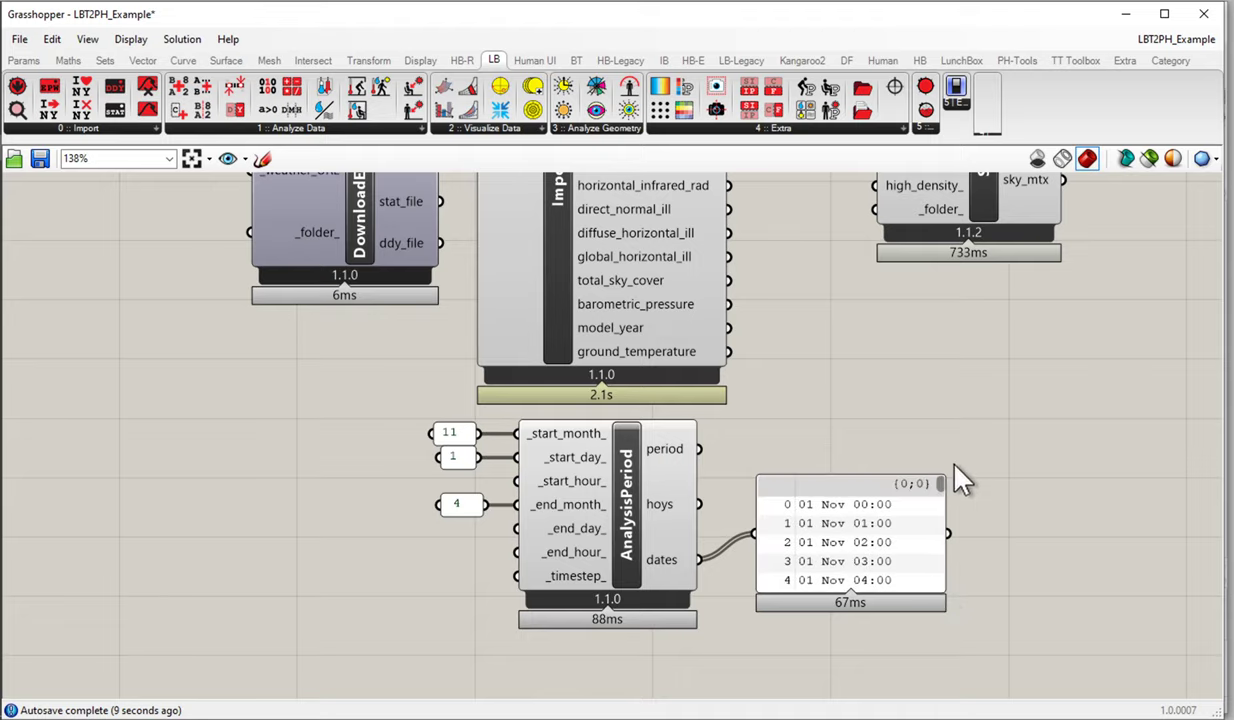
Create a panel containing 15, wire it to AnalysisPeriod's _end_day_ input and align the four date panels
double_click(457, 568)
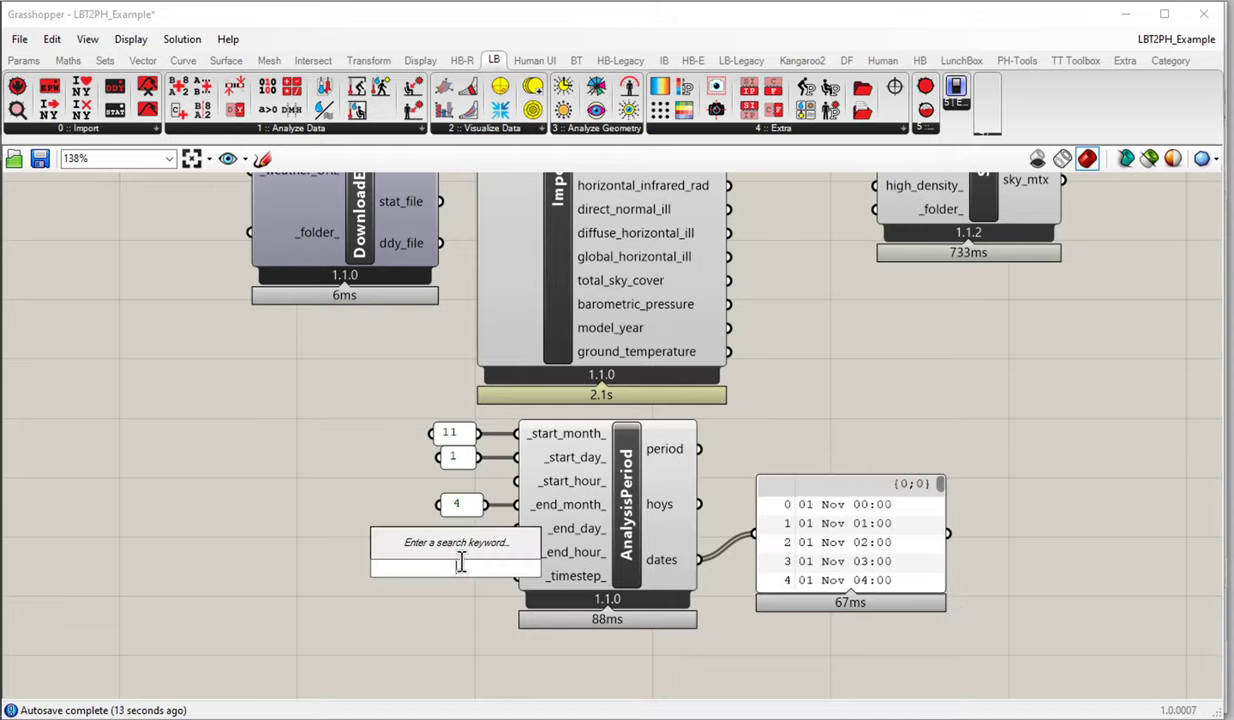
type("//15")
key("Return")
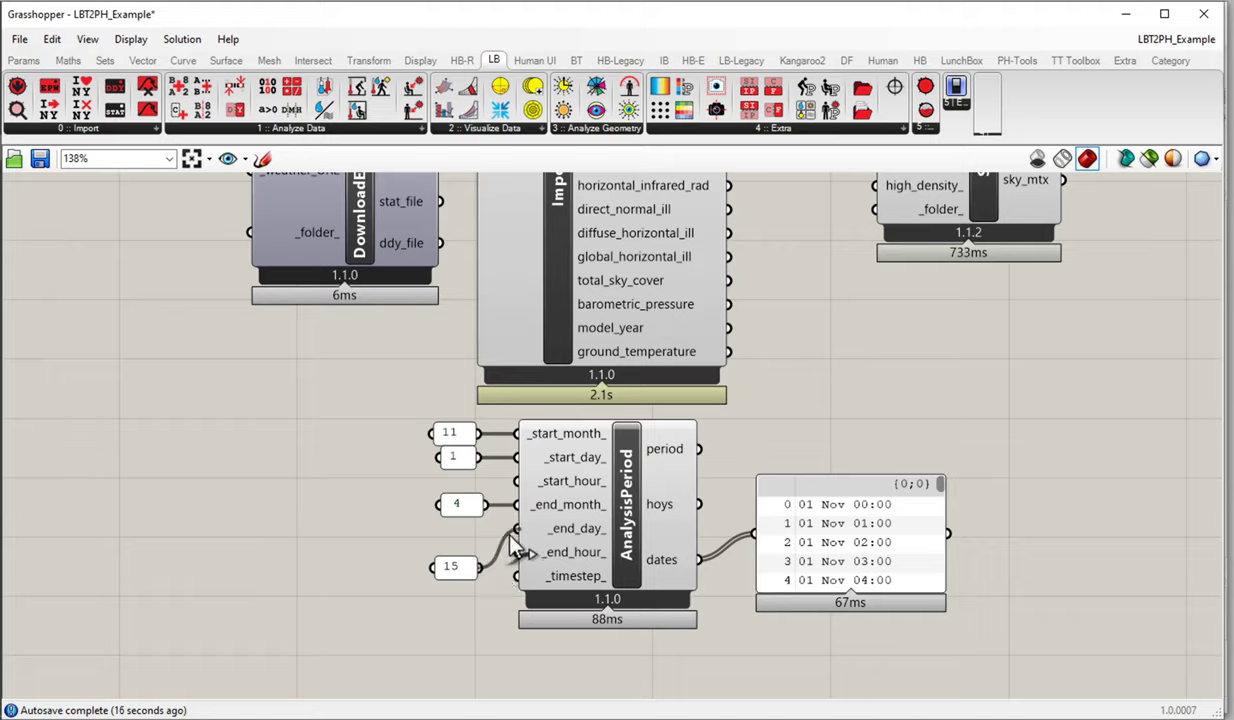
left_click_drag(510, 540, 466, 531)
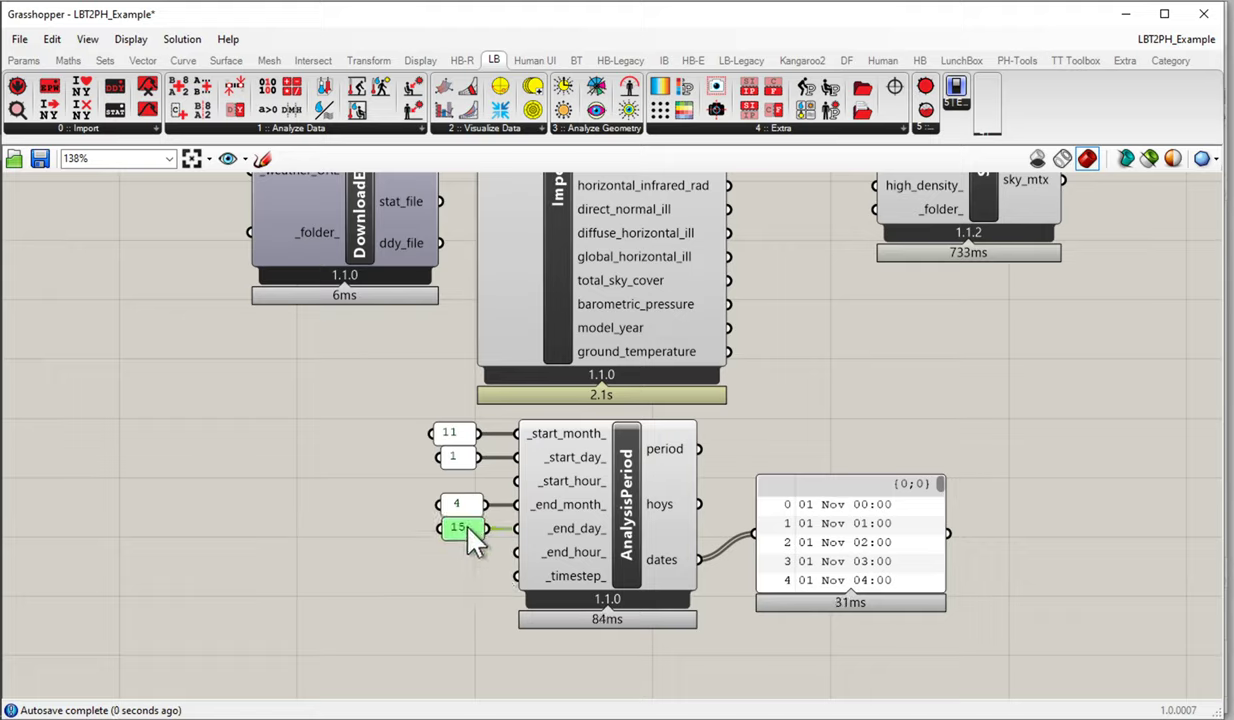
left_click_drag(455, 585, 425, 399)
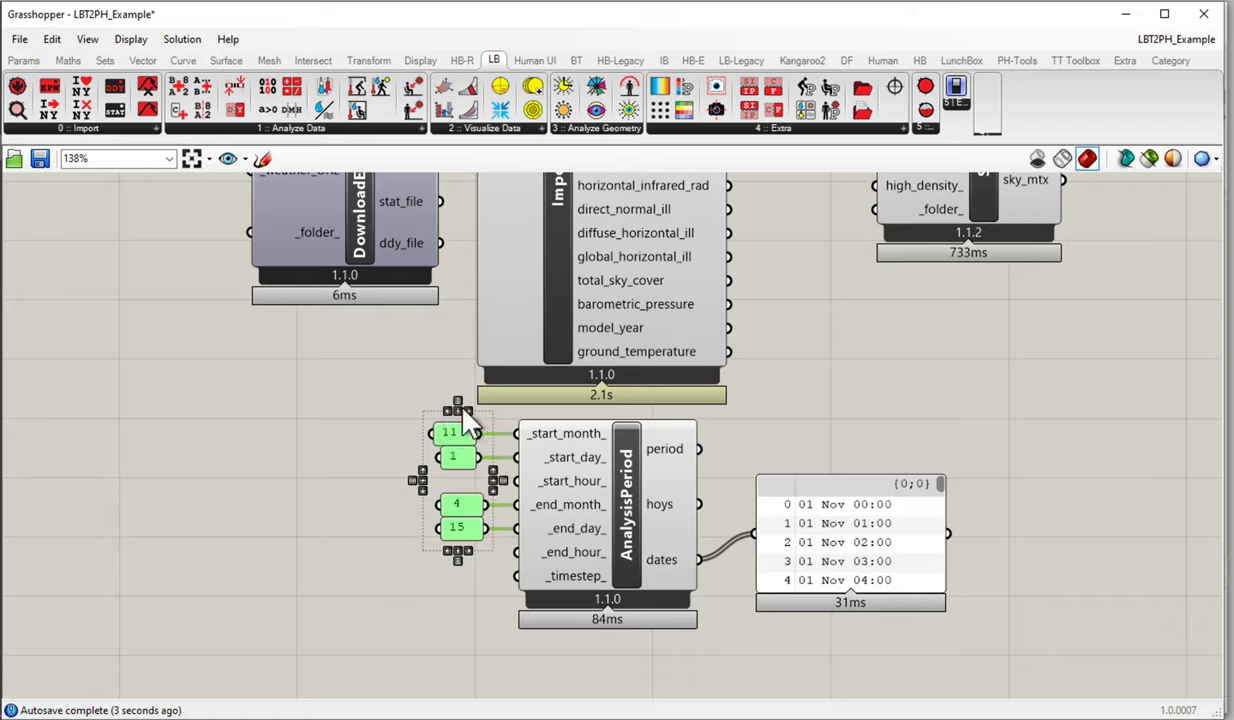
left_click(395, 341)
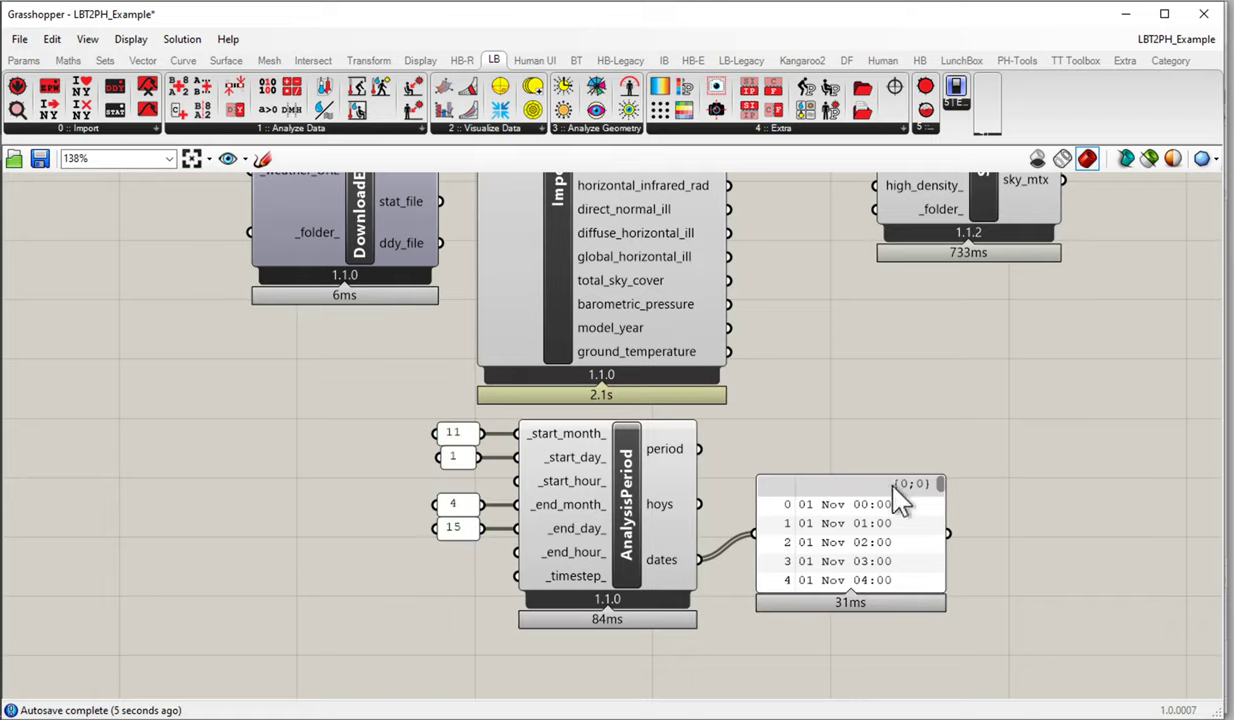
Wire AnalysisPeriod's hoys output to SkyMatrix's _hoys_ input and delete the panel attached to the dates output
left_click_drag(940, 484, 854, 515)
scroll(688, 523, "down", 2)
right_click_drag(782, 438, 713, 462)
left_click_drag(700, 576, 800, 576)
mouse_move(520, 563)
left_click_drag(549, 563, 680, 317)
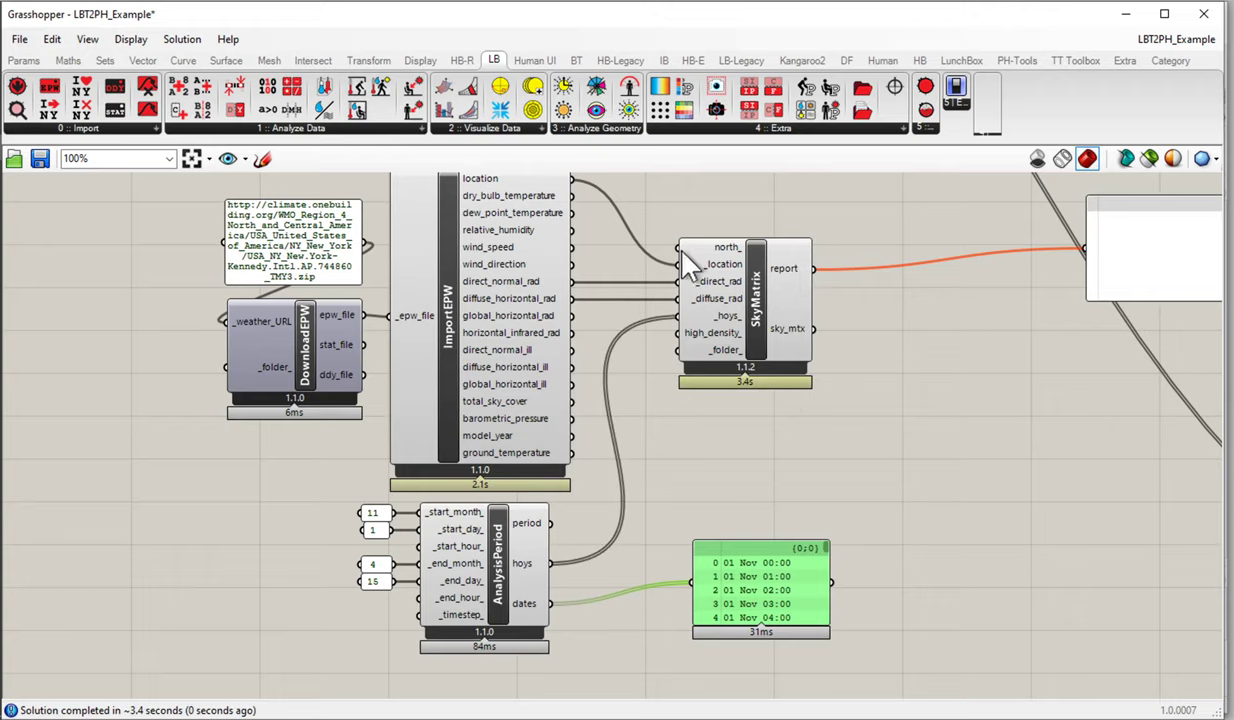
key("Delete")
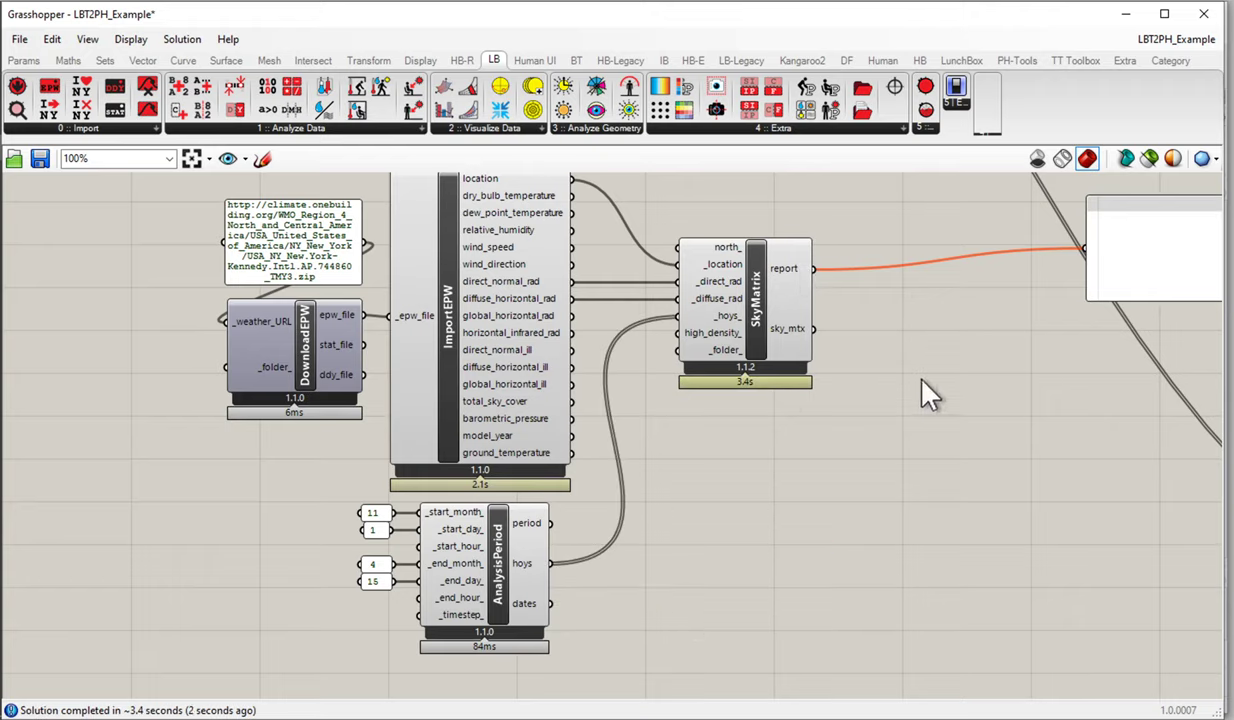
Attach a panel to SkyMatrix's sky_mtx output and resize it to a wide, low shape
double_click(922, 382)
type("Panel")
key("Return")
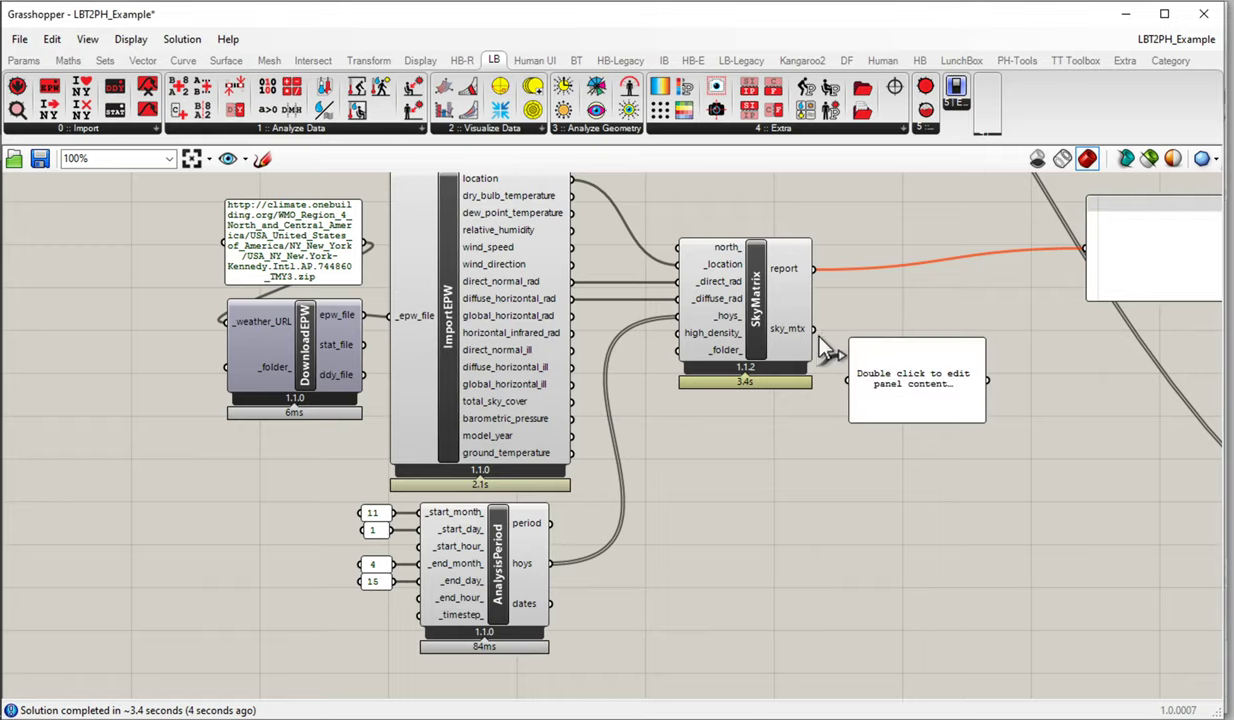
left_click_drag(980, 420, 1088, 408)
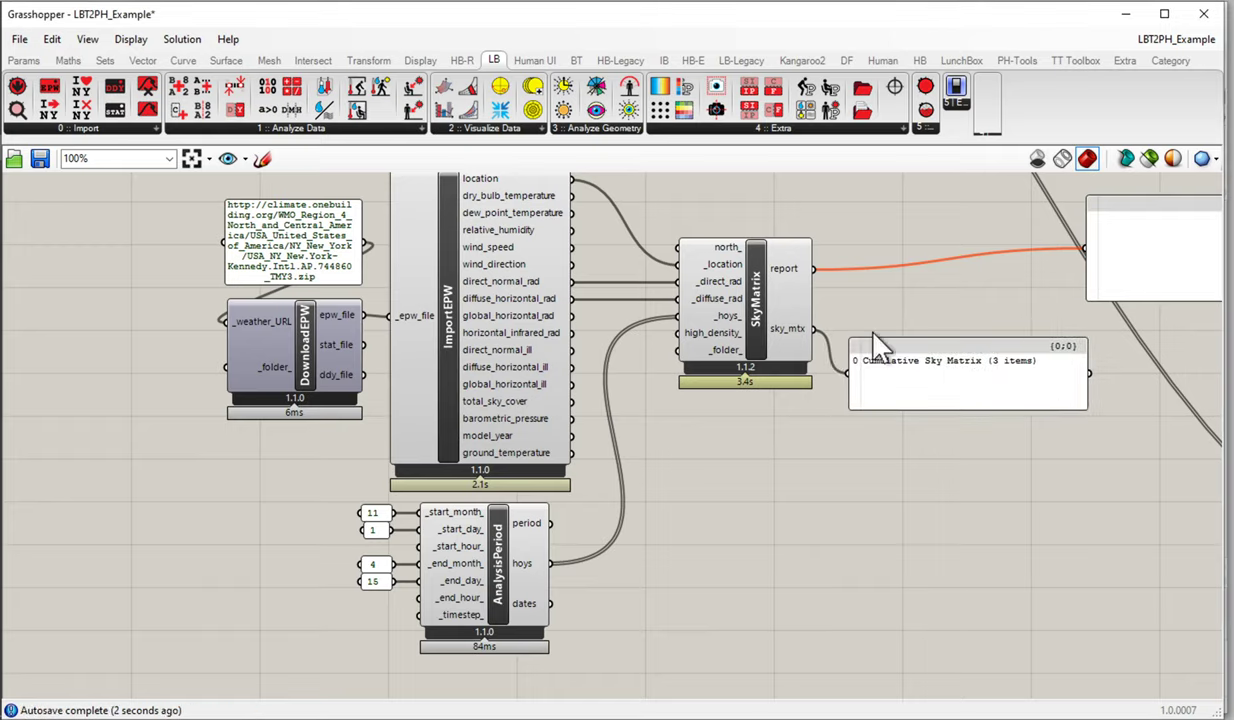
left_click_drag(913, 407, 918, 395)
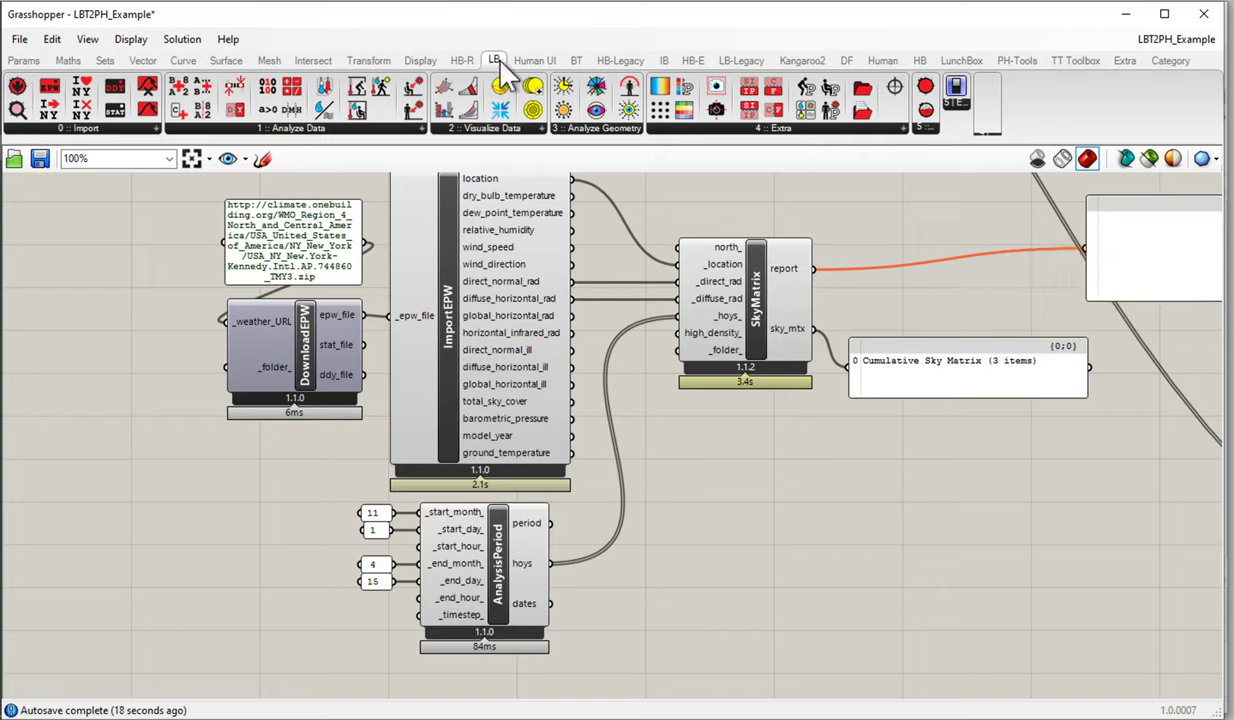
Place an LB Sky Dome component below SkyMatrix and wire the sky_mtx output to its _sky_mtx input
left_click(484, 125)
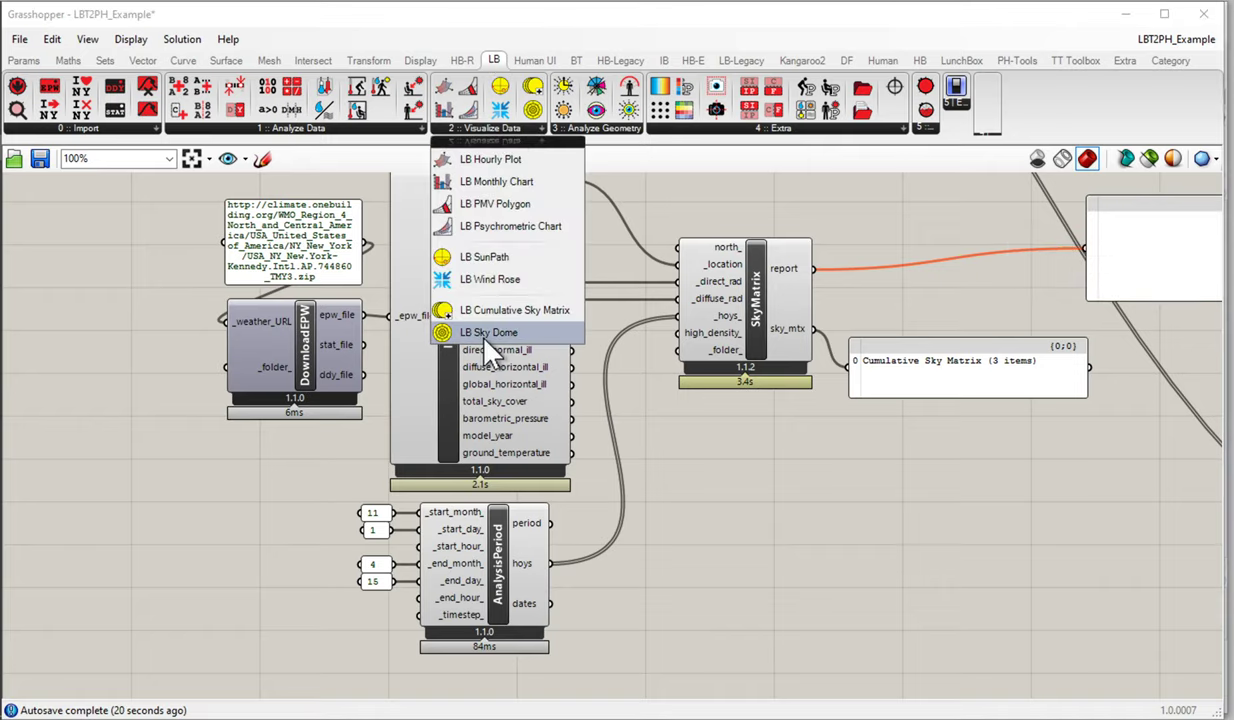
left_click_drag(487, 335, 743, 451)
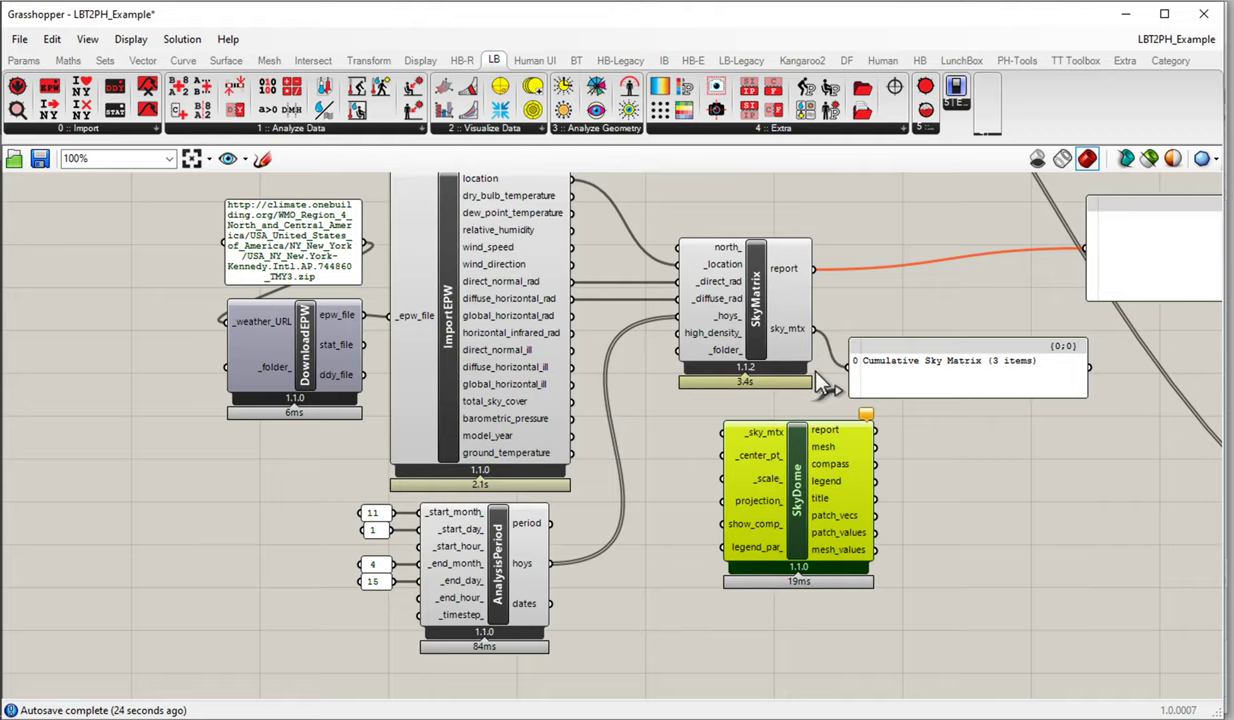
left_click_drag(813, 329, 738, 432)
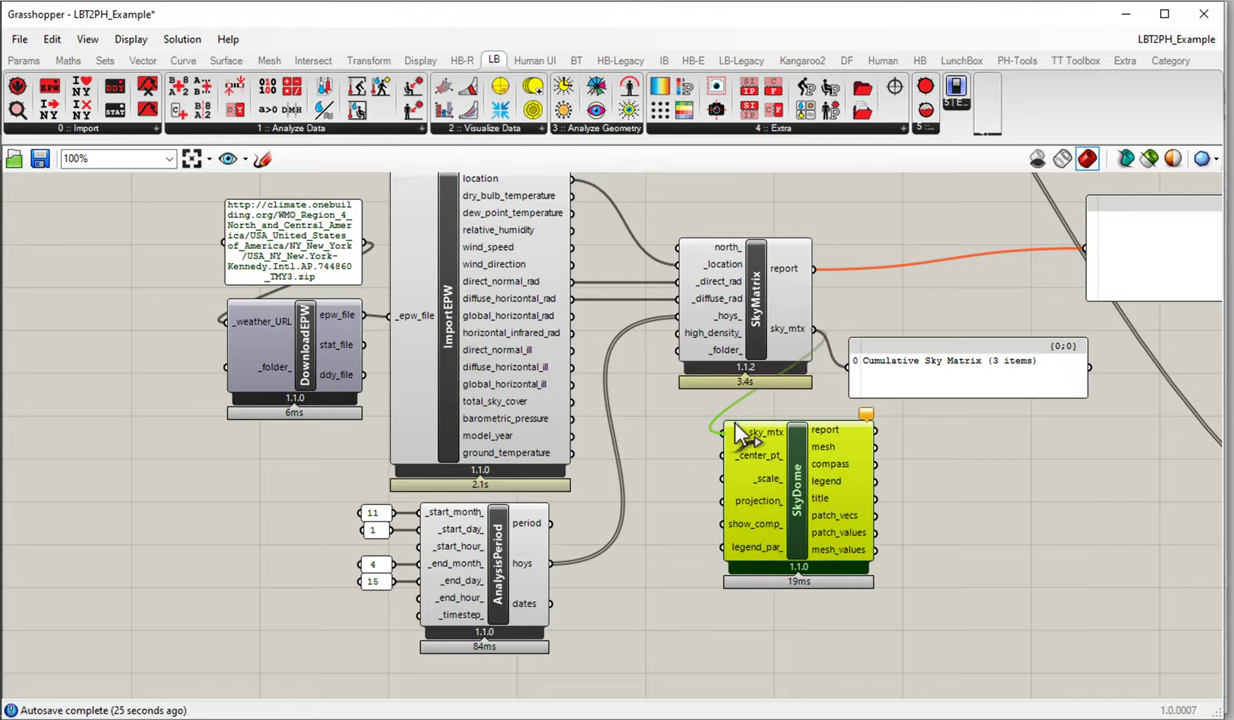
Switch to Rhino, examine the sky dome's radiation pattern, legend and title from several angles, and return to Grasshopper
left_click(1125, 14)
scroll(665, 390, "down", 5)
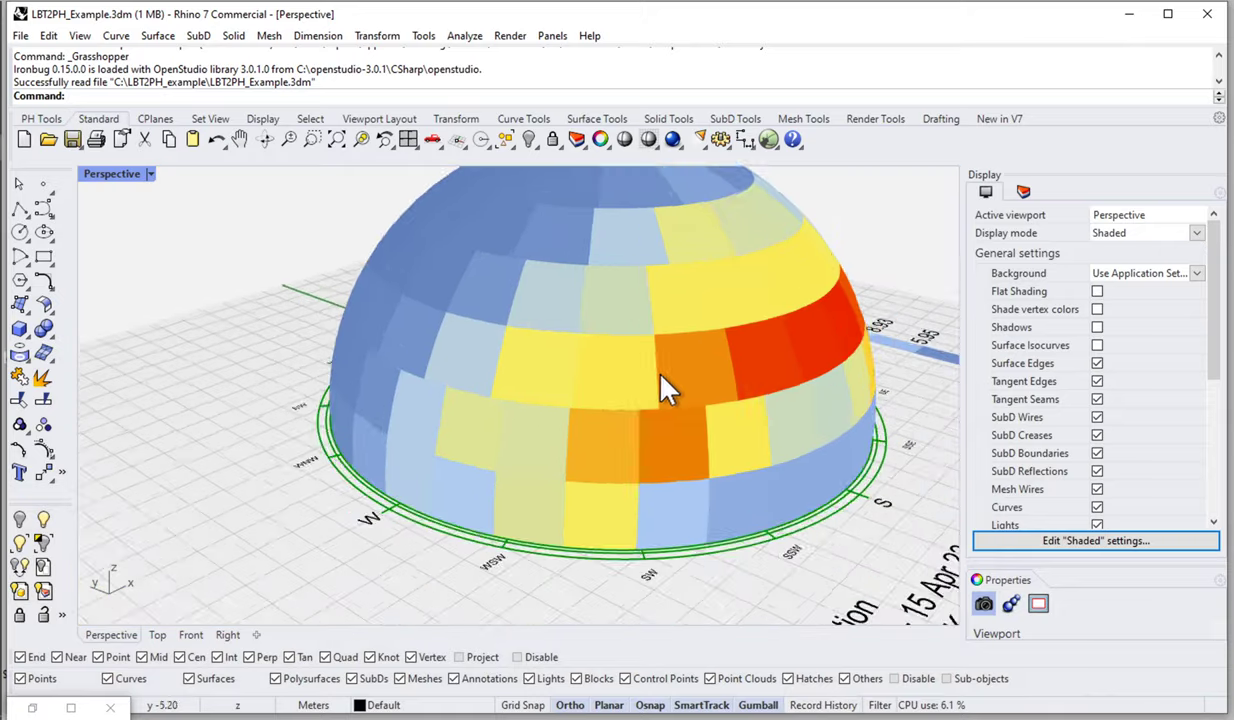
right_click_drag(720, 340, 622, 365)
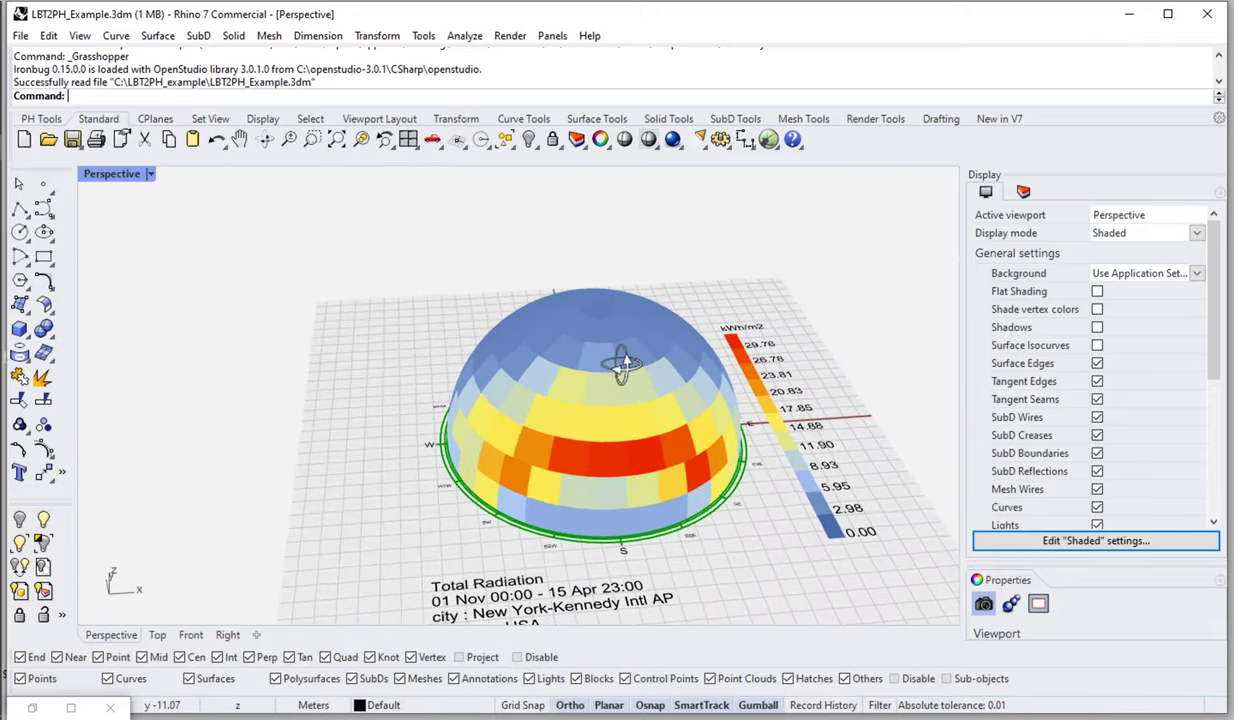
right_click_drag(668, 407, 546, 357)
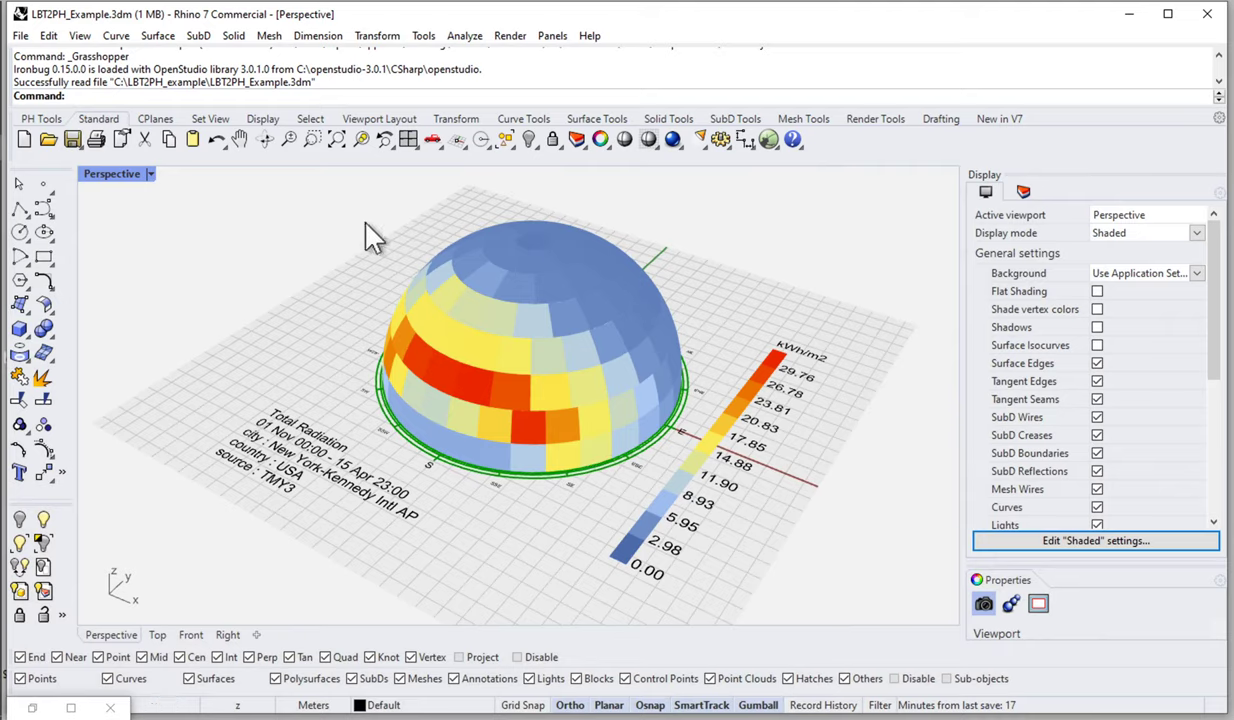
key("alt+Tab")
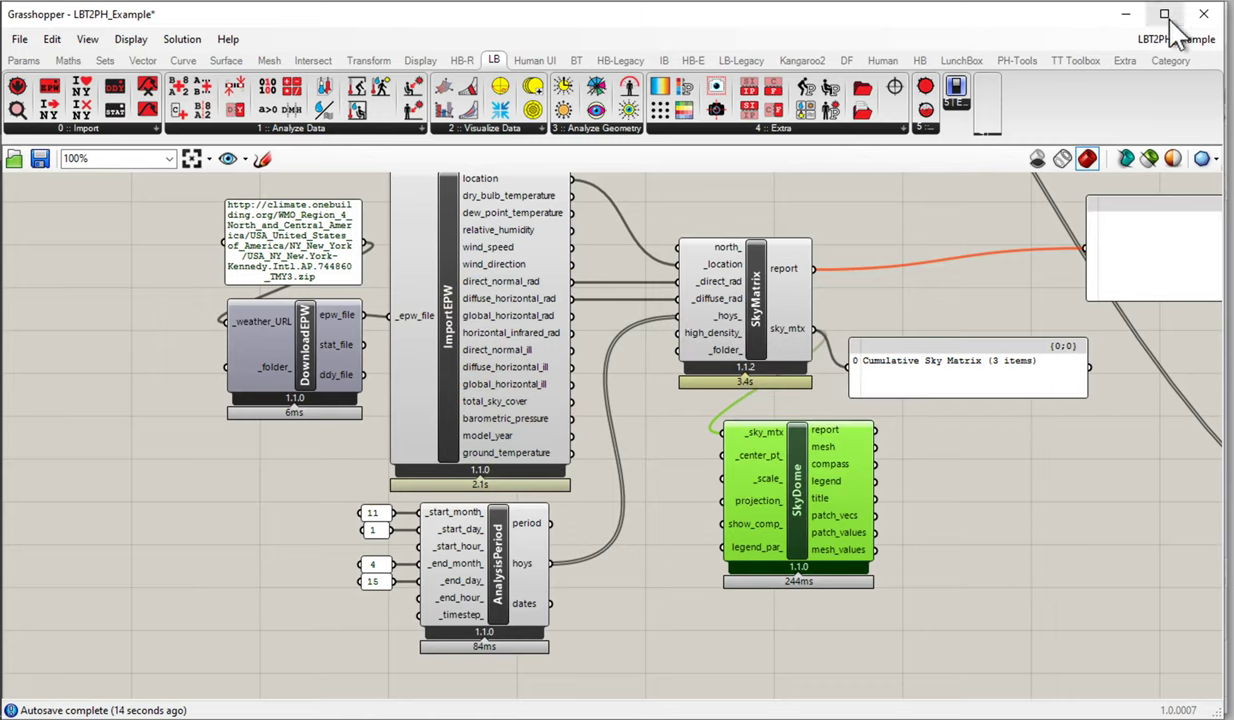
Switch to Rhino and examine the November–April sky dome's high-radiation patches by orbiting and zooming, and return to Grasshopper
left_click(1128, 16)
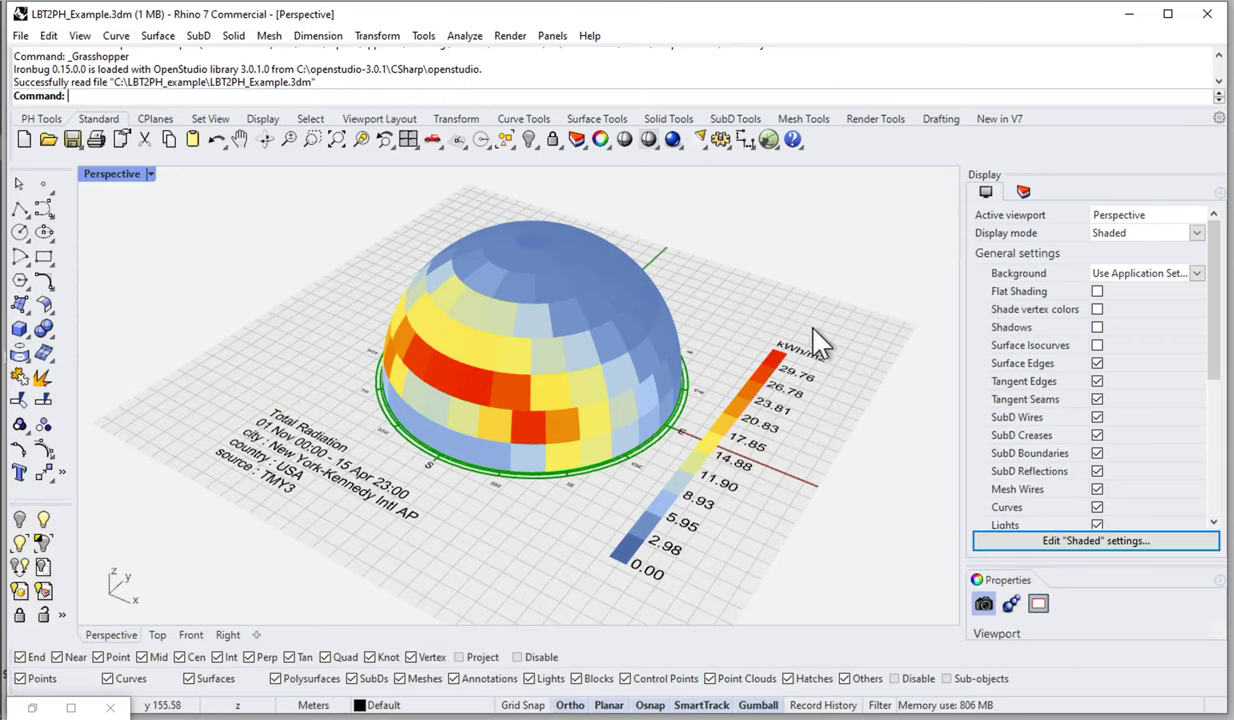
right_click_drag(506, 415, 536, 415)
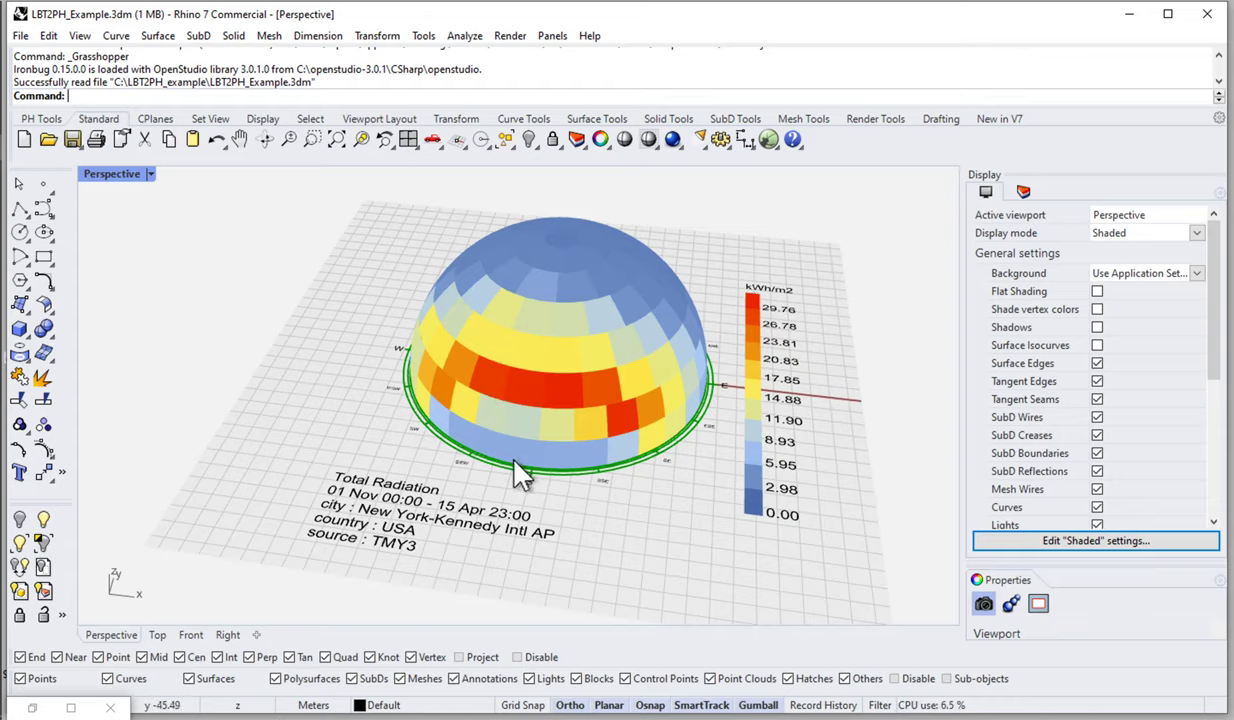
right_click_drag(703, 458, 428, 462)
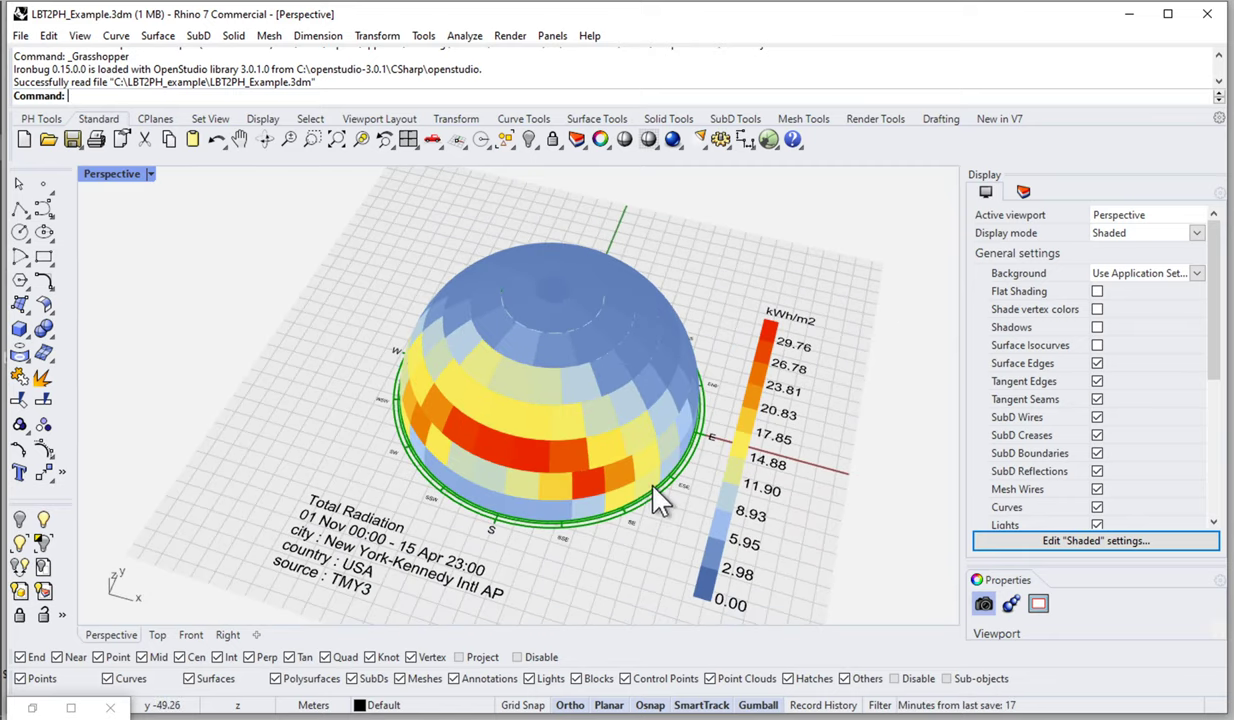
right_click_drag(648, 490, 690, 455)
scroll(538, 396, "up", 4)
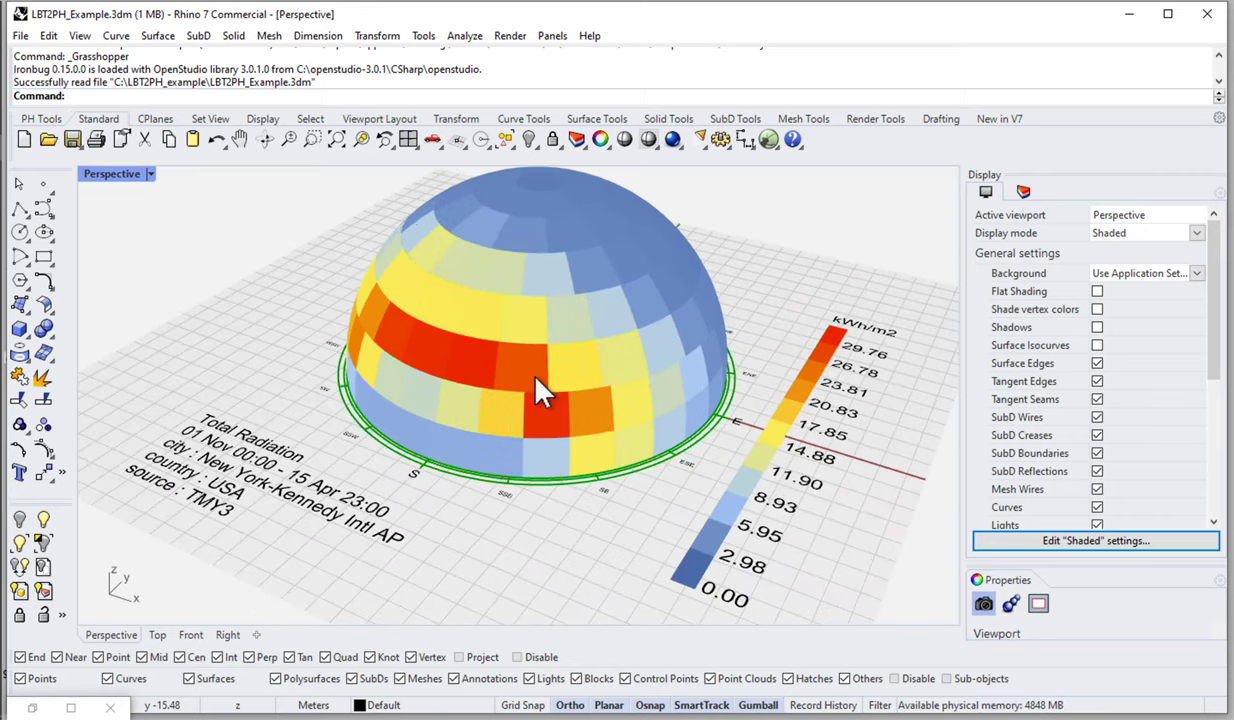
scroll(541, 379, "down", 5)
right_click_drag(578, 377, 523, 367)
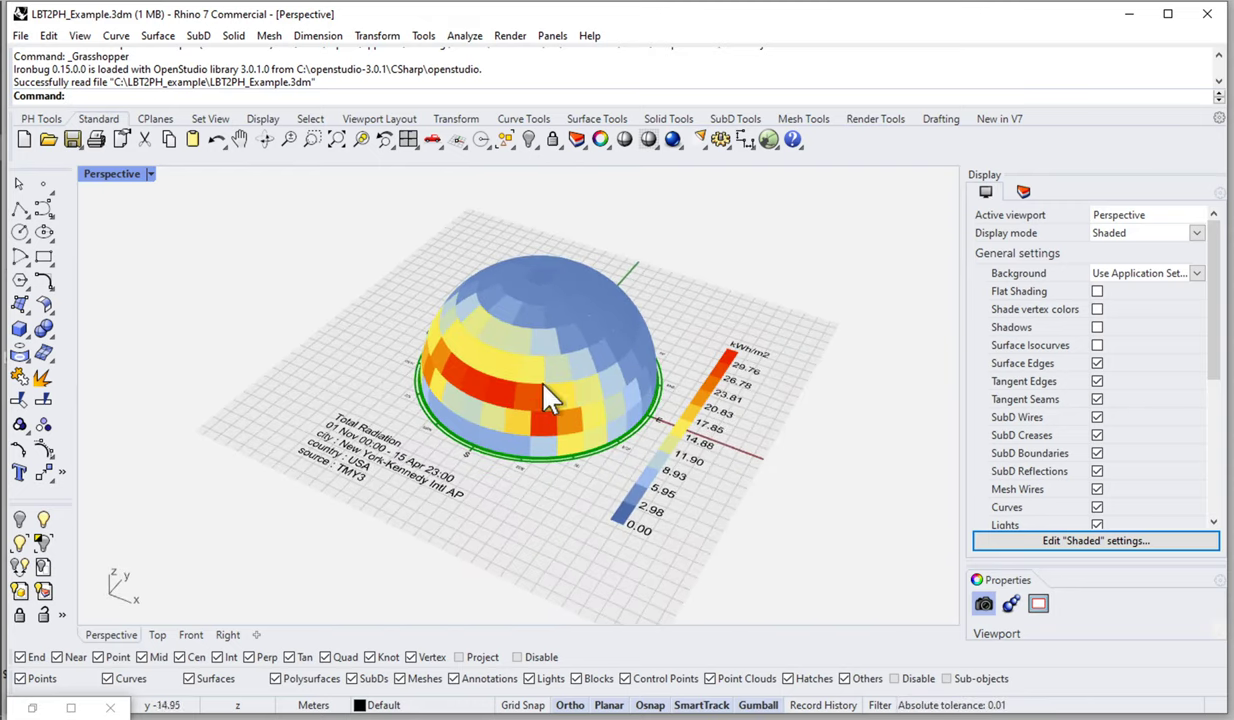
scroll(535, 367, "up", 3)
left_click(32, 707)
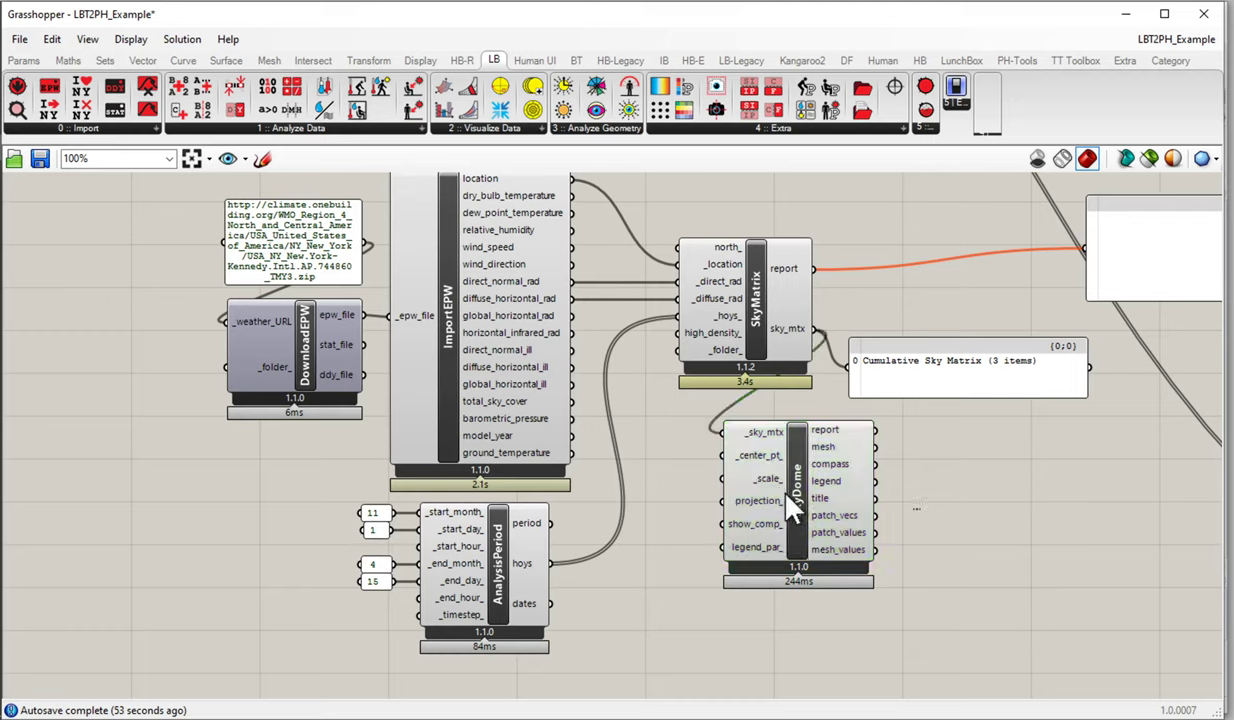
Delete the SkyDome component and the panel attached to SkyMatrix's sky_mtx output
key("Delete")
left_click(903, 368)
key("Delete")
Move Create Window Reveals, Seasonal Radiation and the Toggle together closer to SkyMatrix, below the report panel
scroll(812, 308, "down", 2)
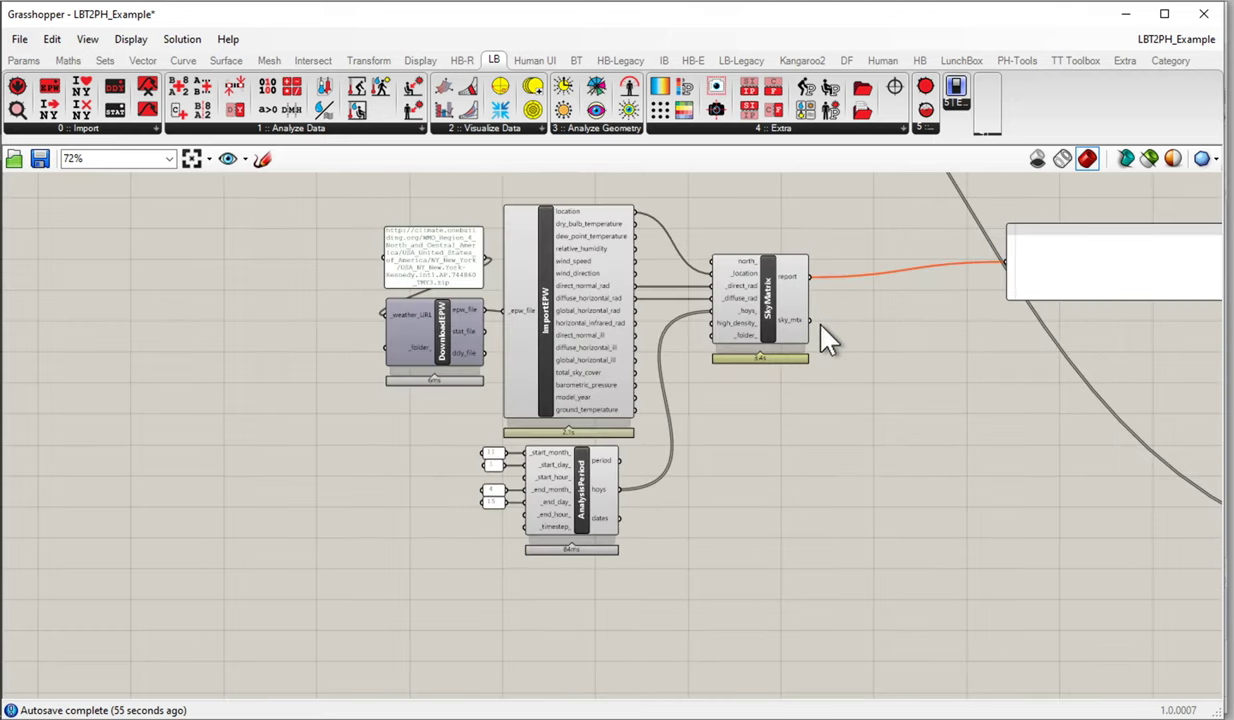
right_click_drag(966, 494, 592, 345)
scroll(997, 413, "down", 3)
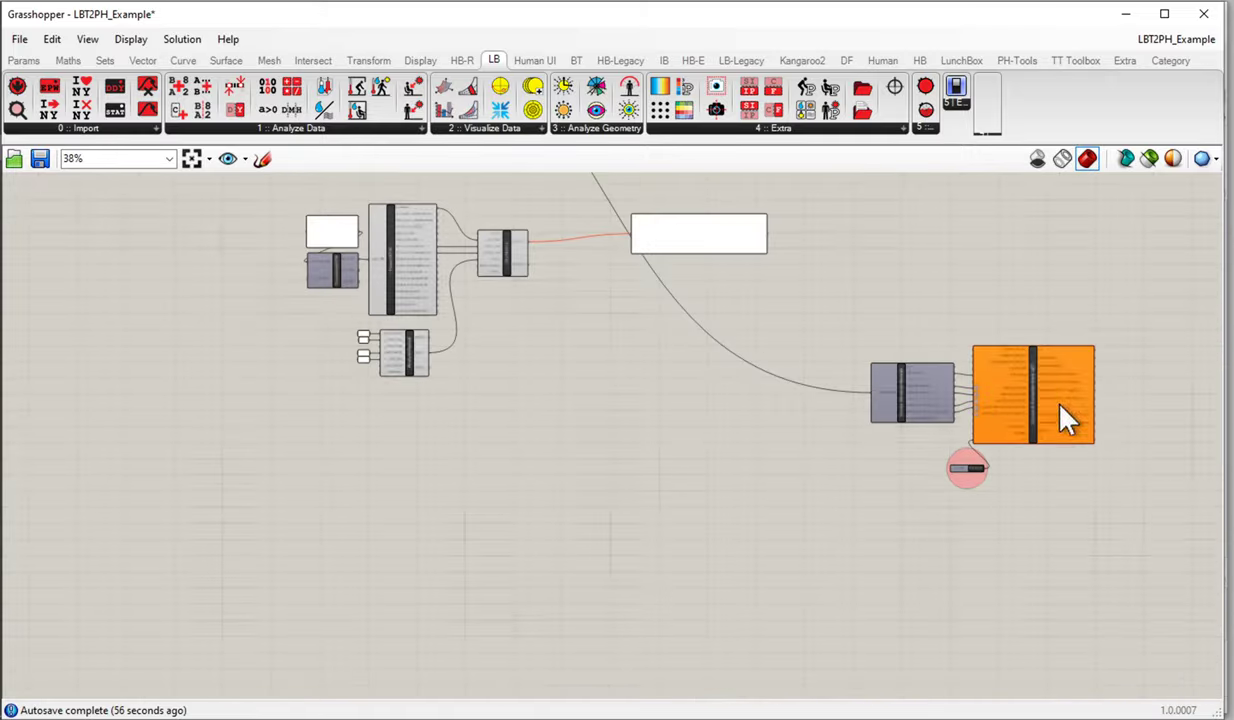
key("ctrl+g")
left_click_drag(1010, 398, 730, 340)
scroll(545, 280, "up", 5)
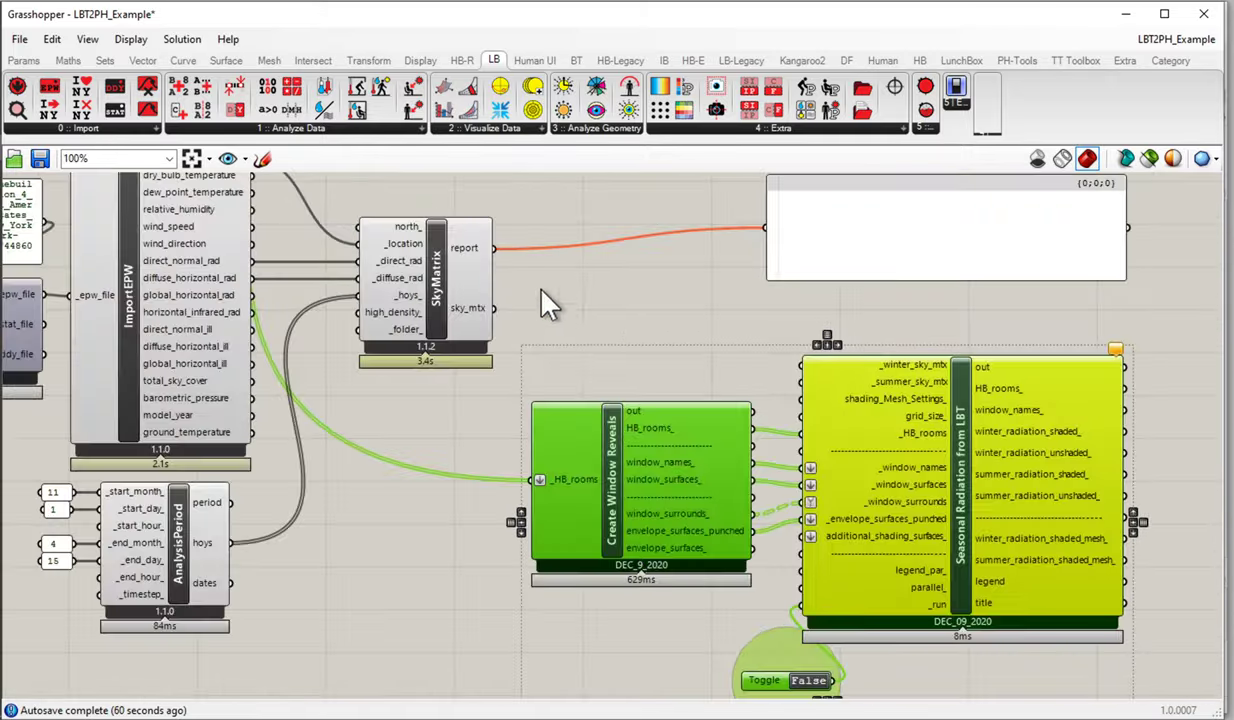
Wire SkyMatrix's sky_mtx output to the _winter_sky_mtx input of Seasonal Radiation from LBT
left_click(515, 312)
left_click_drag(492, 308, 805, 365)
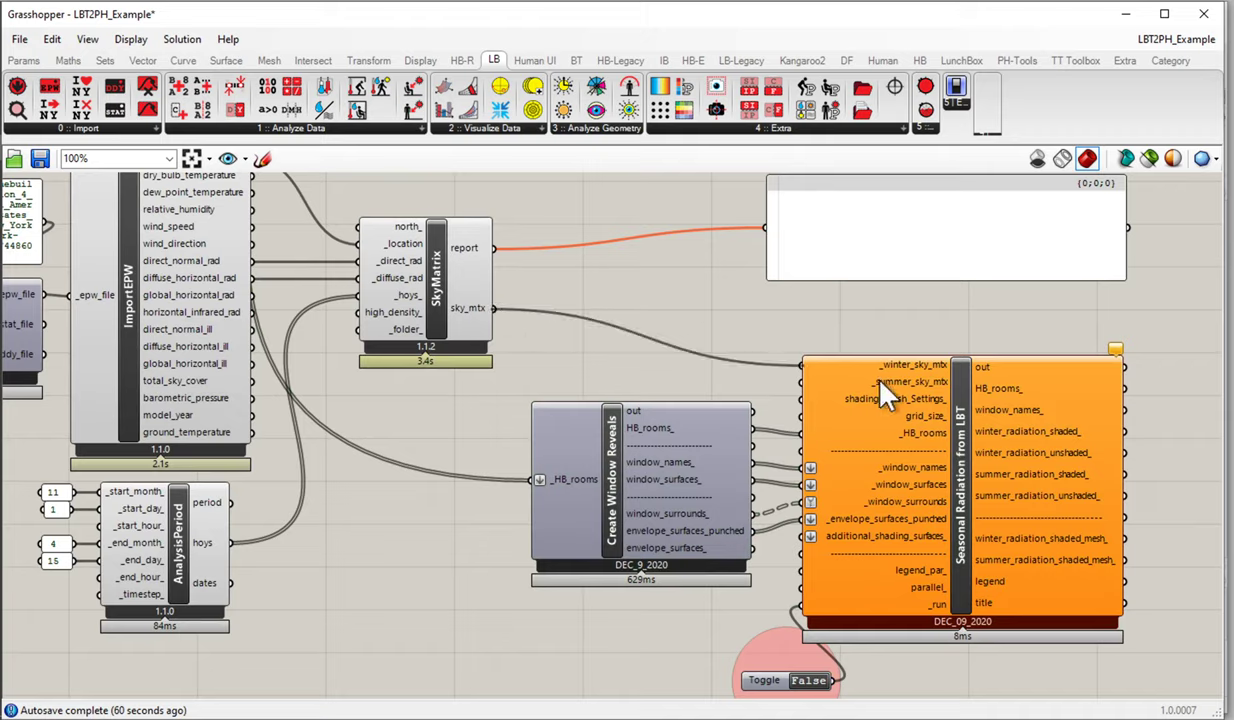
mouse_move(902, 366)
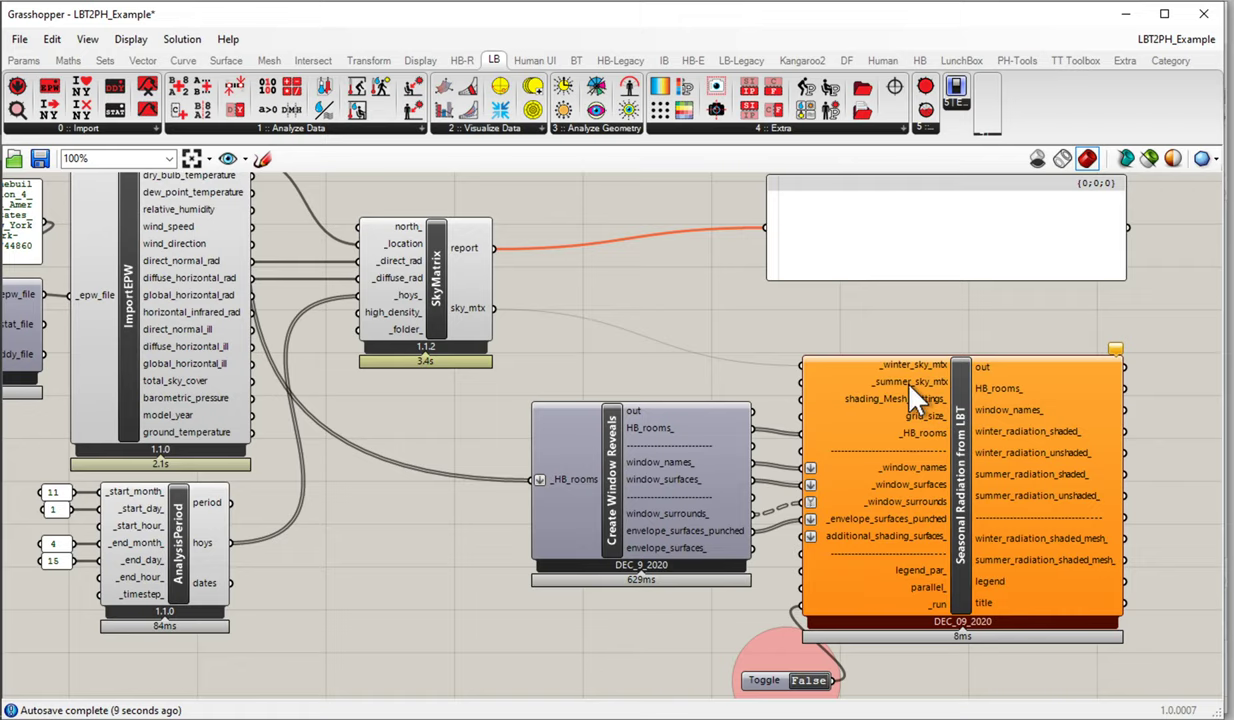
Shift the two window shading components and their Toggle slightly farther from SkyMatrix to free up canvas space
scroll(912, 390, "down", 5)
left_click_drag(1046, 640, 765, 430)
mouse_move(920, 447)
left_mouse_down()
mouse_move(900, 455)
mouse_move(935, 462)
left_mouse_up()
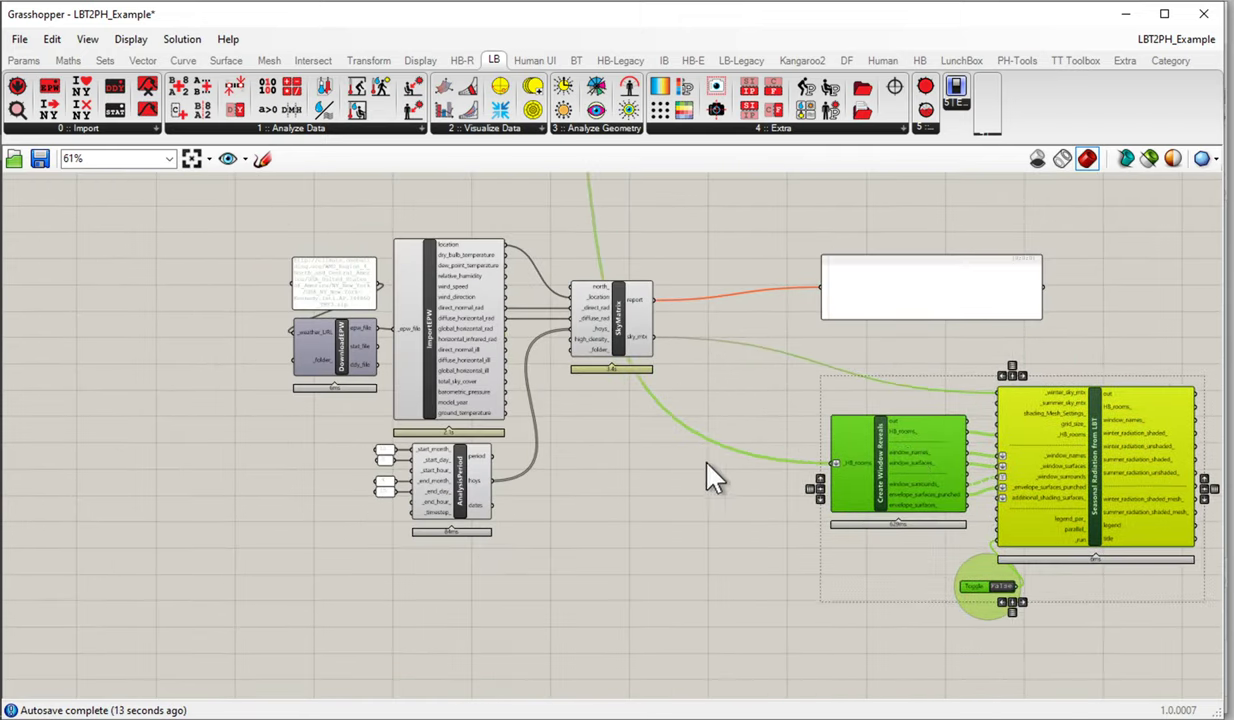
left_click(700, 470)
Duplicate SkyMatrix directly below the original and move both copies up together beside ImportEPW
scroll(635, 420, "up", 3)
left_click(630, 282)
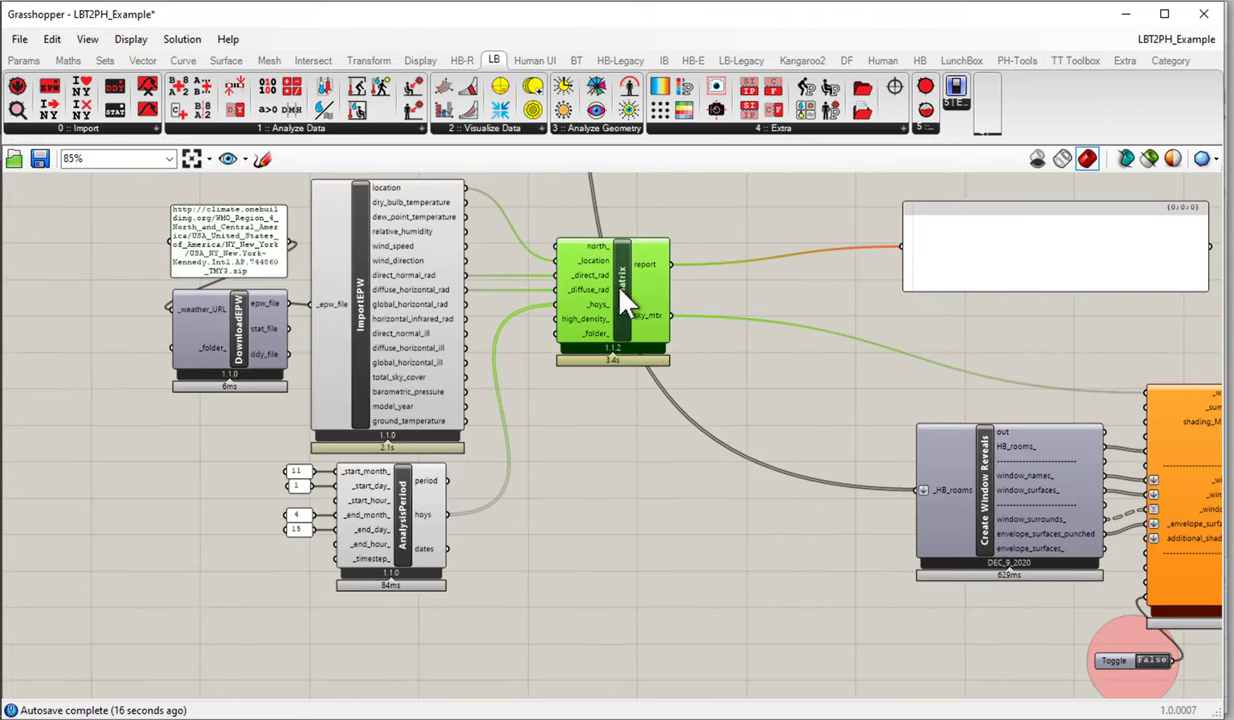
left_click_drag(619, 302, 618, 426, "alt")
left_click_drag(818, 394, 638, 290)
left_click_drag(638, 445, 653, 390)
left_click(760, 386)
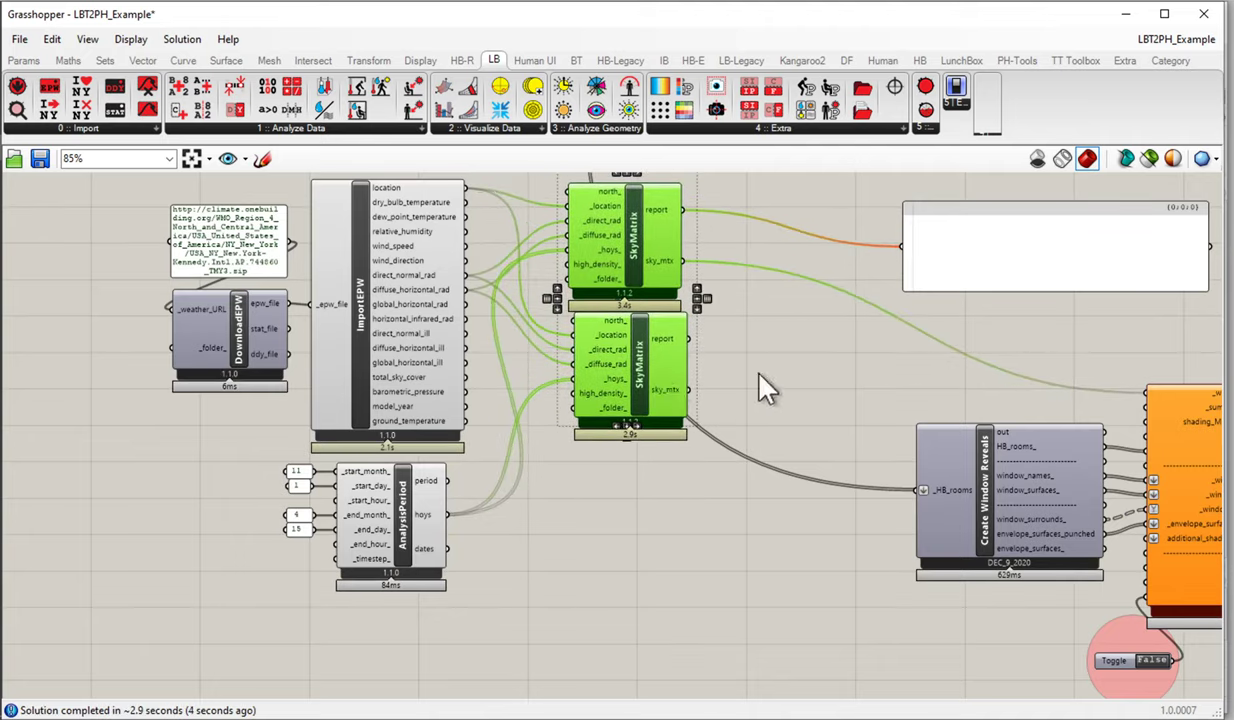
Duplicate the AnalysisPeriod component with its month and day panels directly below the original
left_click_drag(424, 604, 268, 453)
left_click_drag(377, 503, 400, 510)
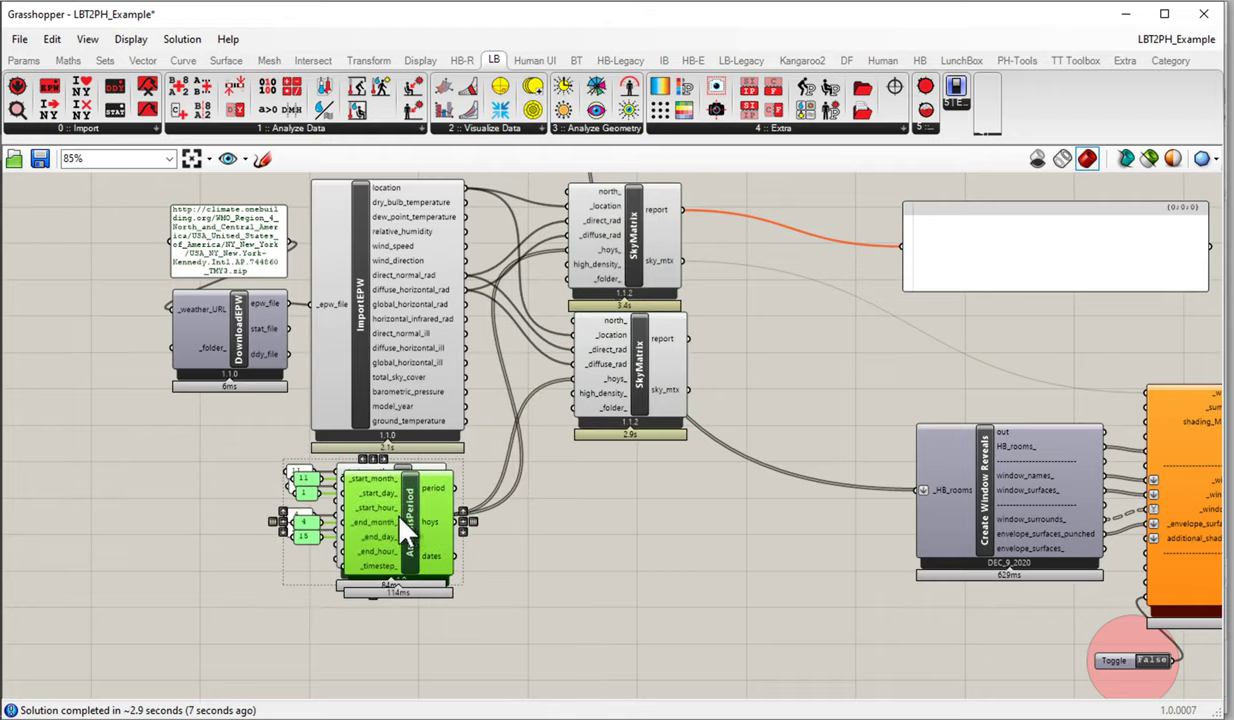
left_click_drag(402, 586, 384, 624, "alt")
Set the duplicated AnalysisPeriod's start month panel to 5 and delete its start day panel
scroll(306, 491, "up", 3)
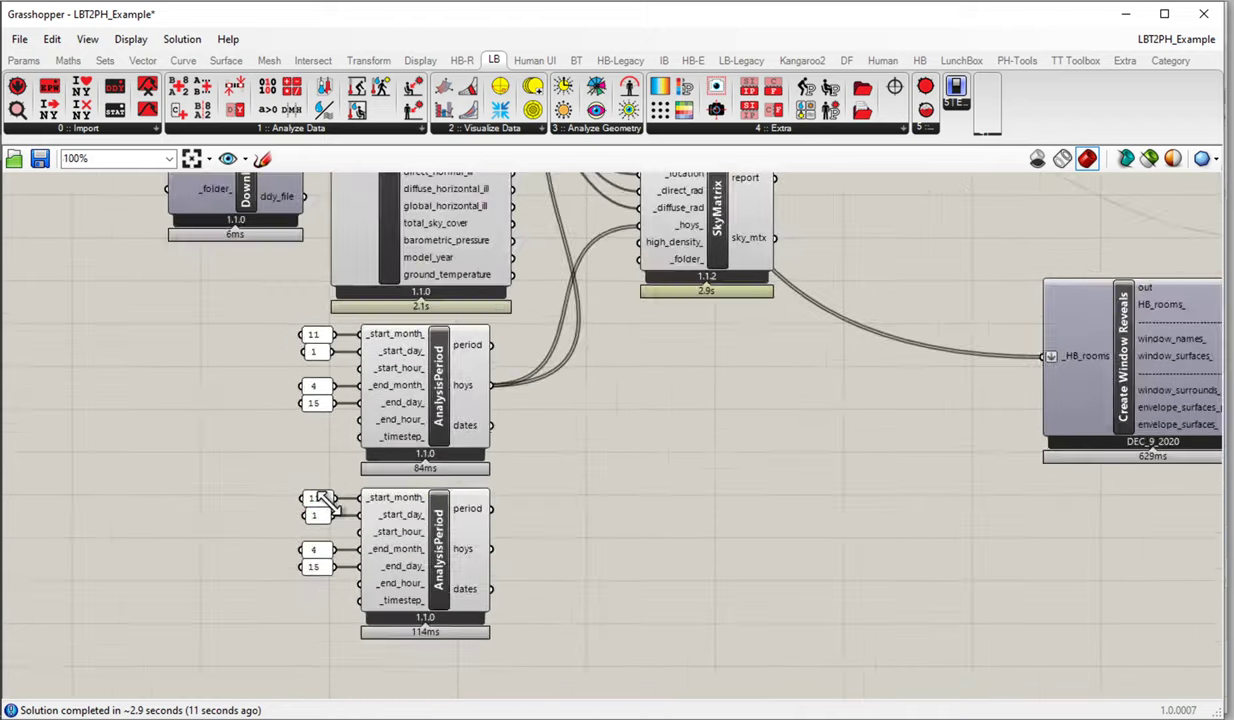
scroll(306, 491, "up", 2)
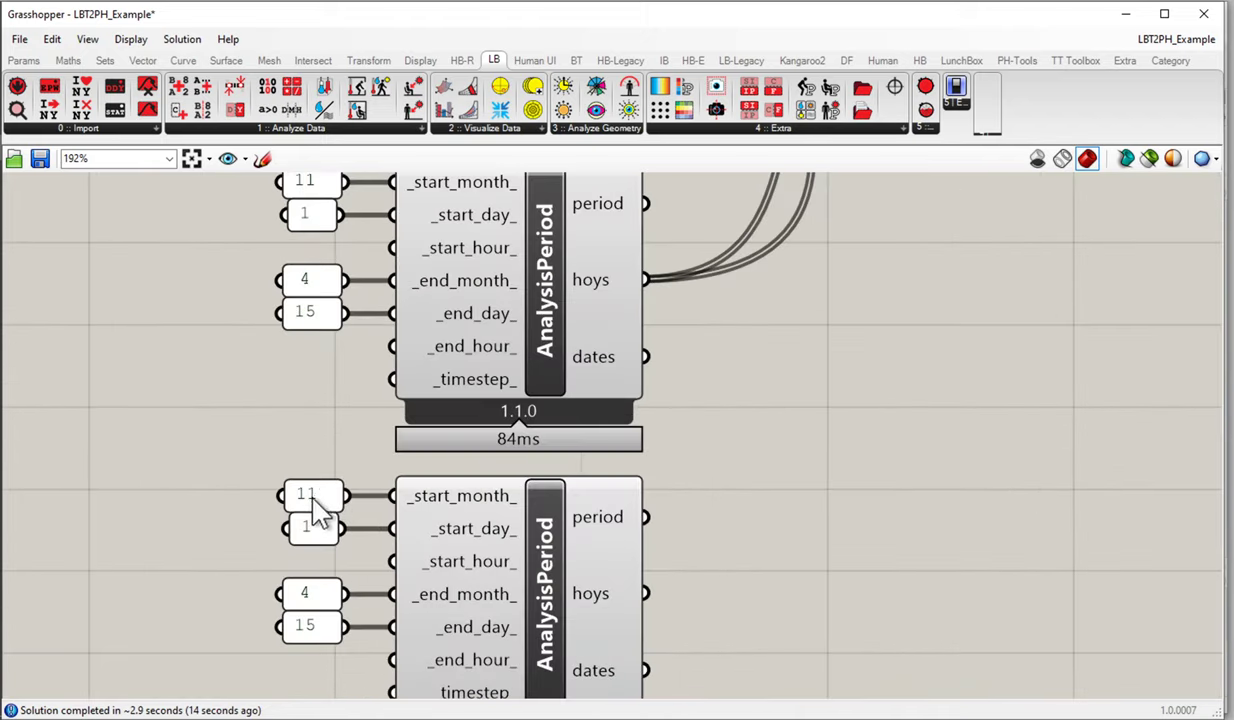
left_click(317, 505)
double_click(317, 505)
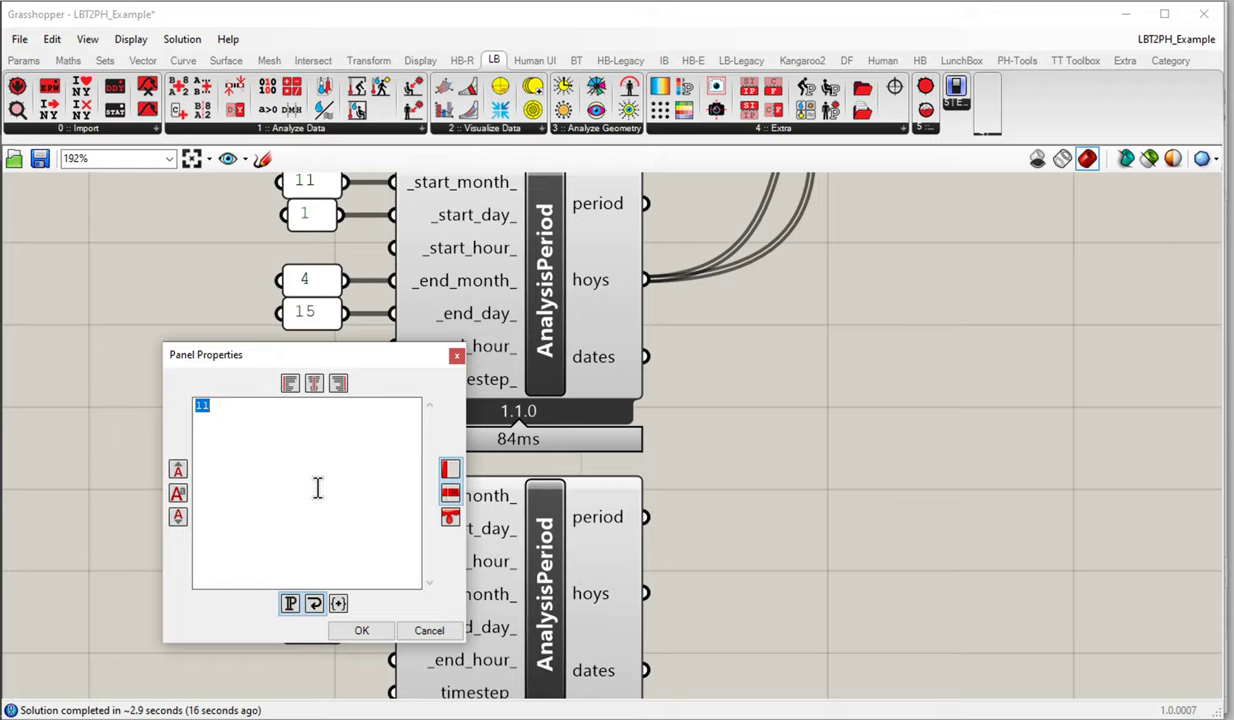
type("5")
left_click(362, 631)
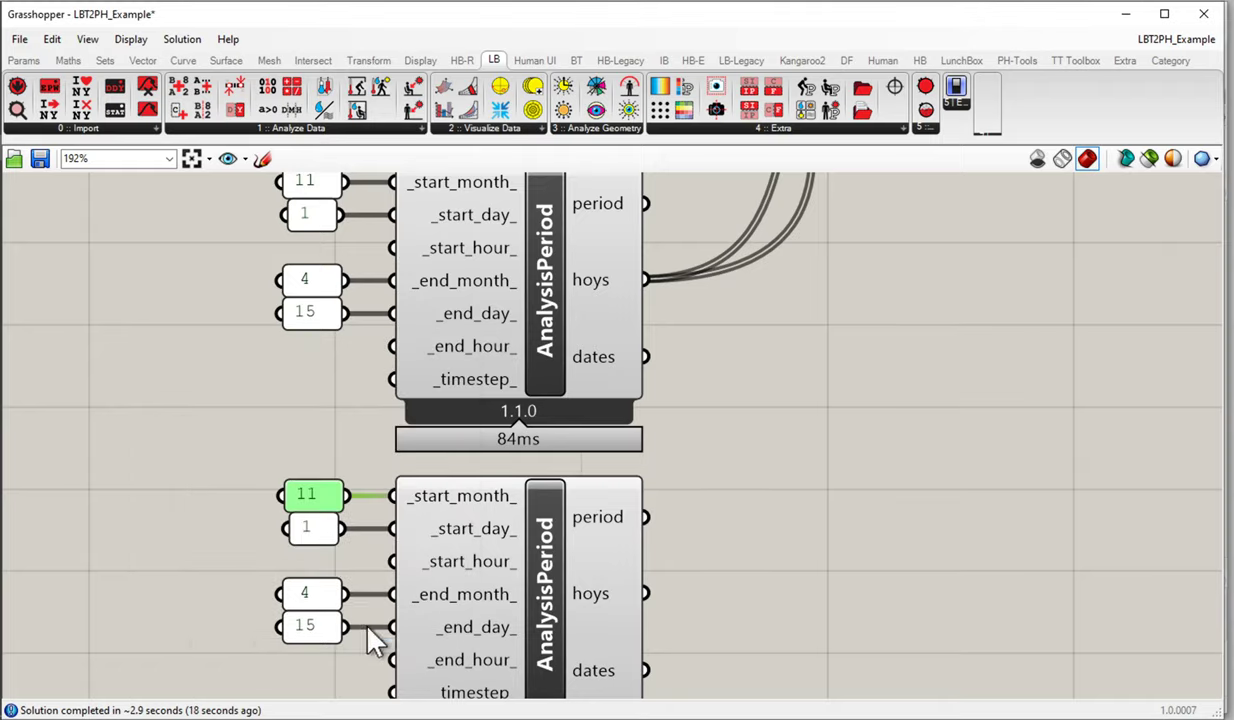
right_click_drag(324, 572, 306, 470)
left_click(292, 426)
key("Delete")
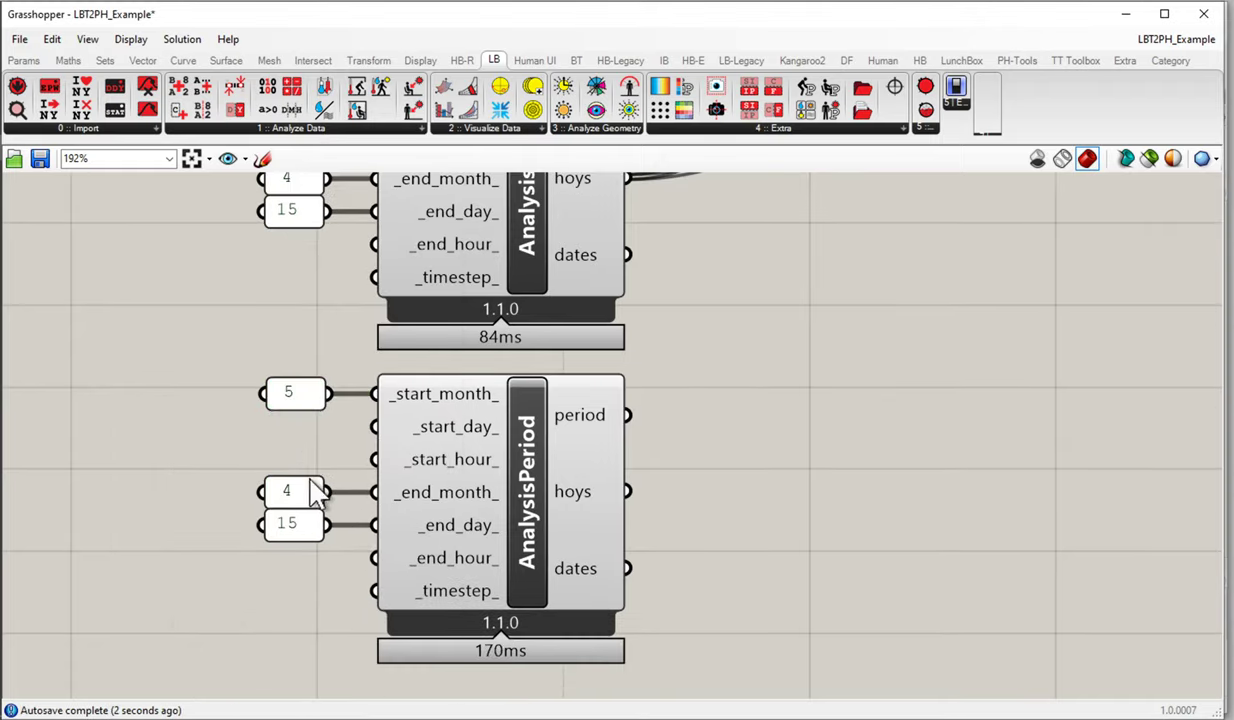
Delete the duplicated AnalysisPeriod's end day panel and set its end month panel to 9
double_click(289, 523)
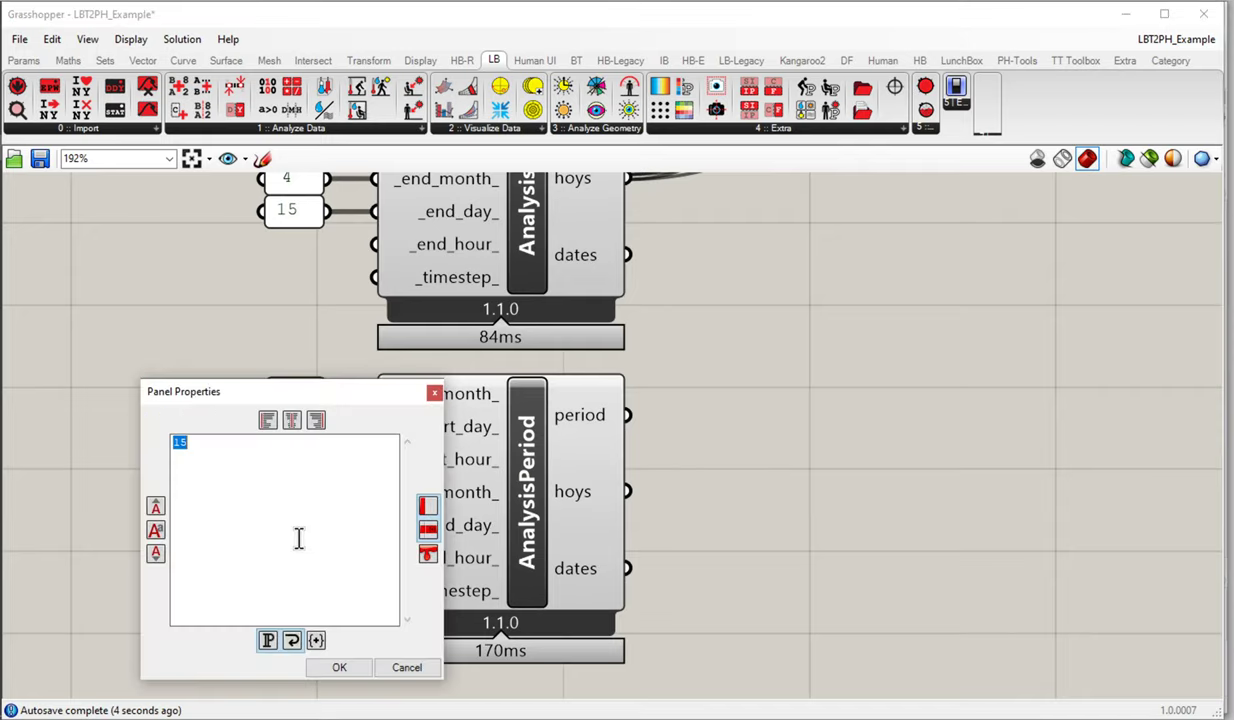
left_click(392, 665)
left_click(301, 527)
key("Delete")
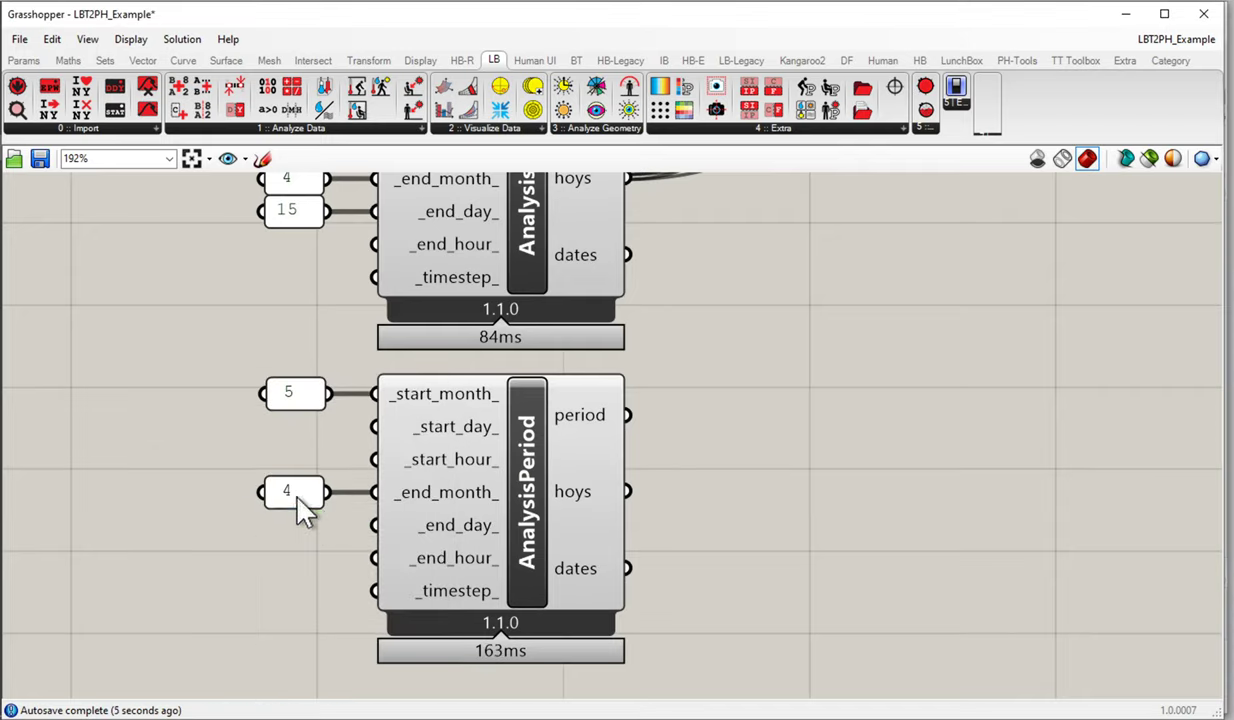
double_click(292, 492)
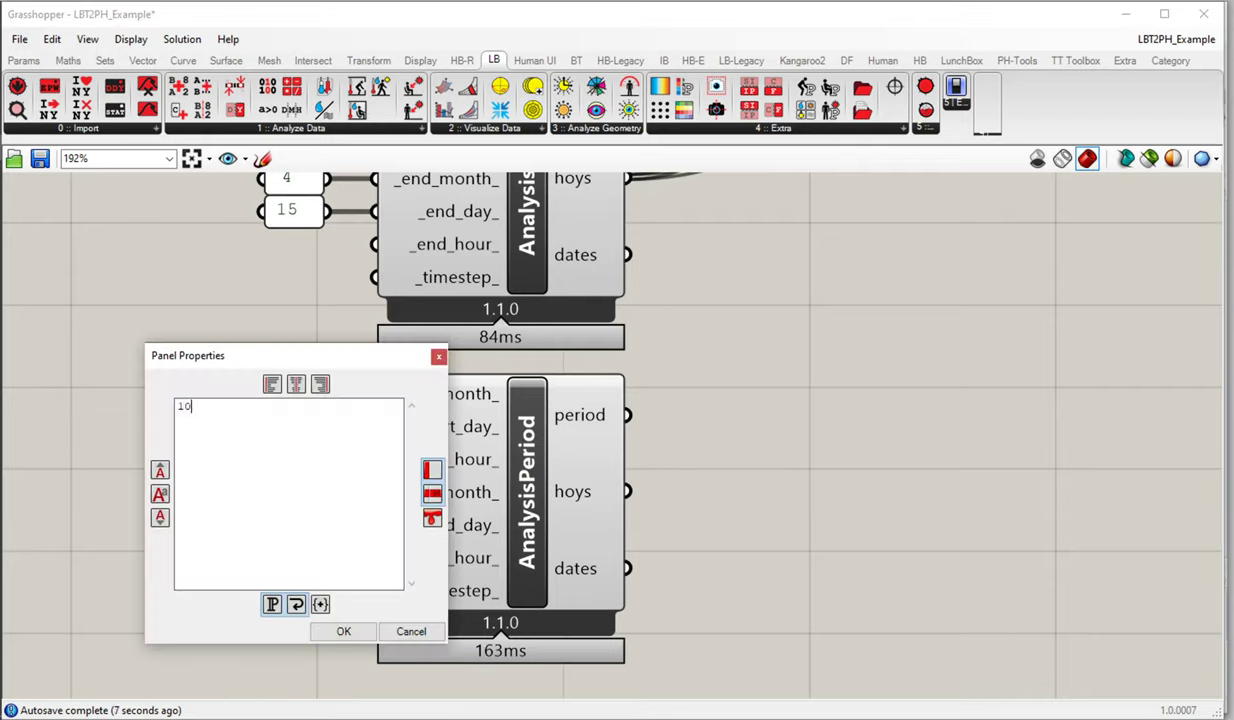
left_click_drag(205, 408, 157, 413)
type("9")
left_click(343, 631)
scroll(297, 482, "down", 3)
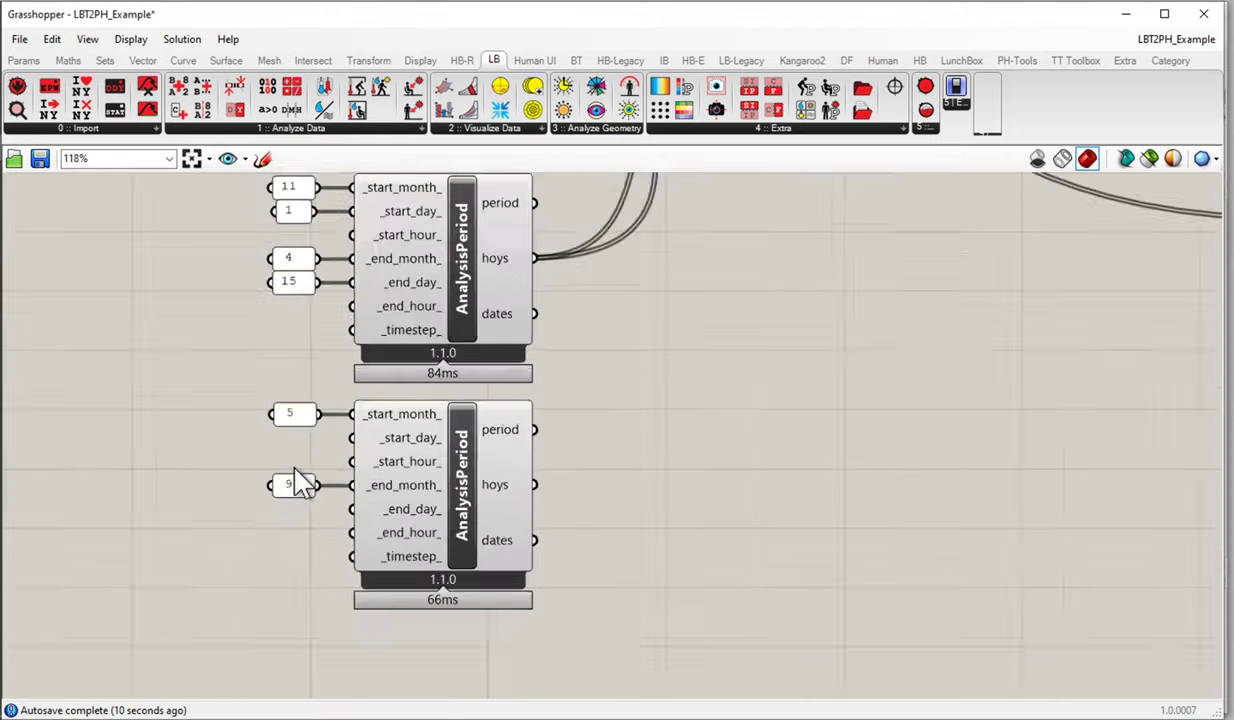
Wire the second AnalysisPeriod's hoys output to the duplicated SkyMatrix's _hoys_ input and check the hours it receives
right_click_drag(518, 432, 347, 578)
scroll(282, 569, "down", 2)
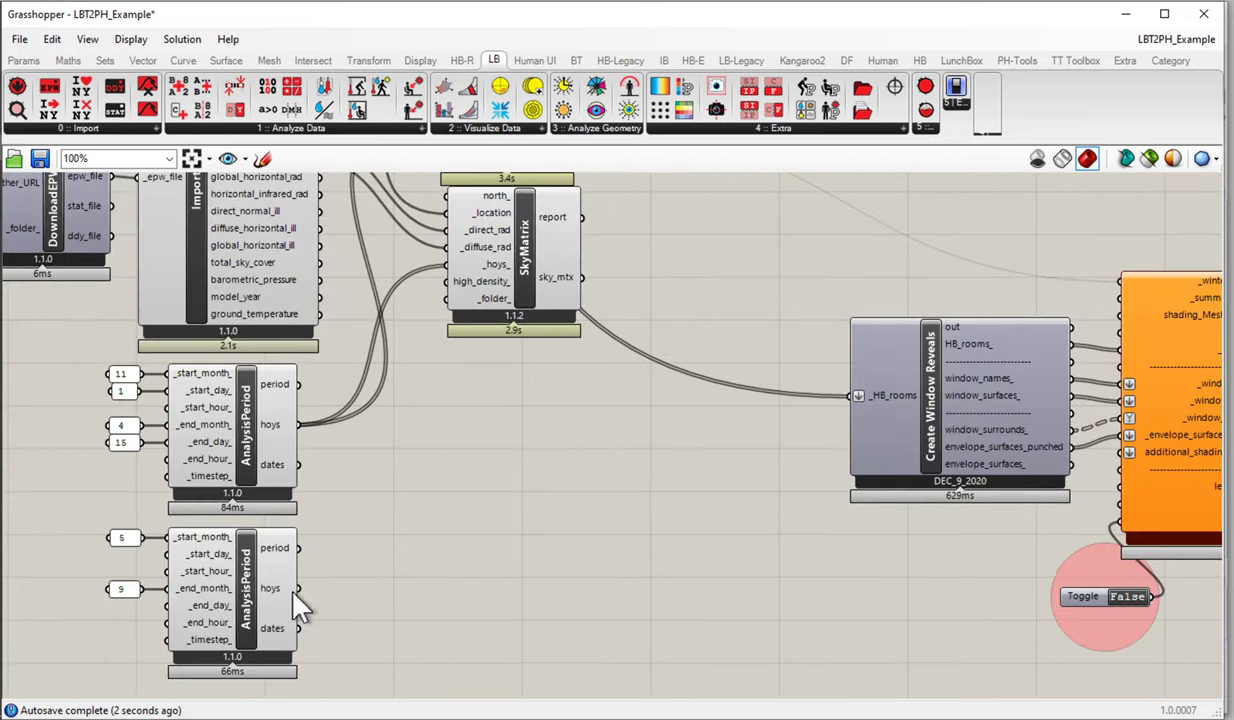
left_click_drag(297, 588, 447, 264)
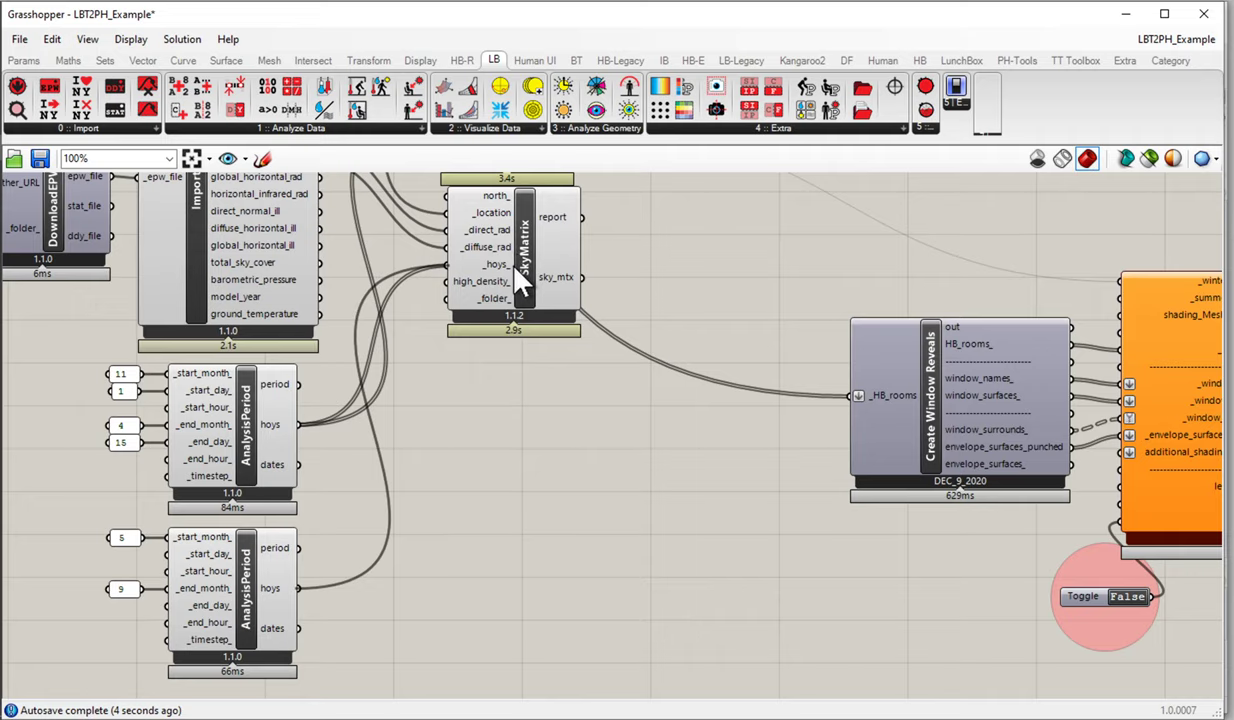
left_click_drag(519, 266, 515, 285)
right_click_drag(585, 238, 569, 423)
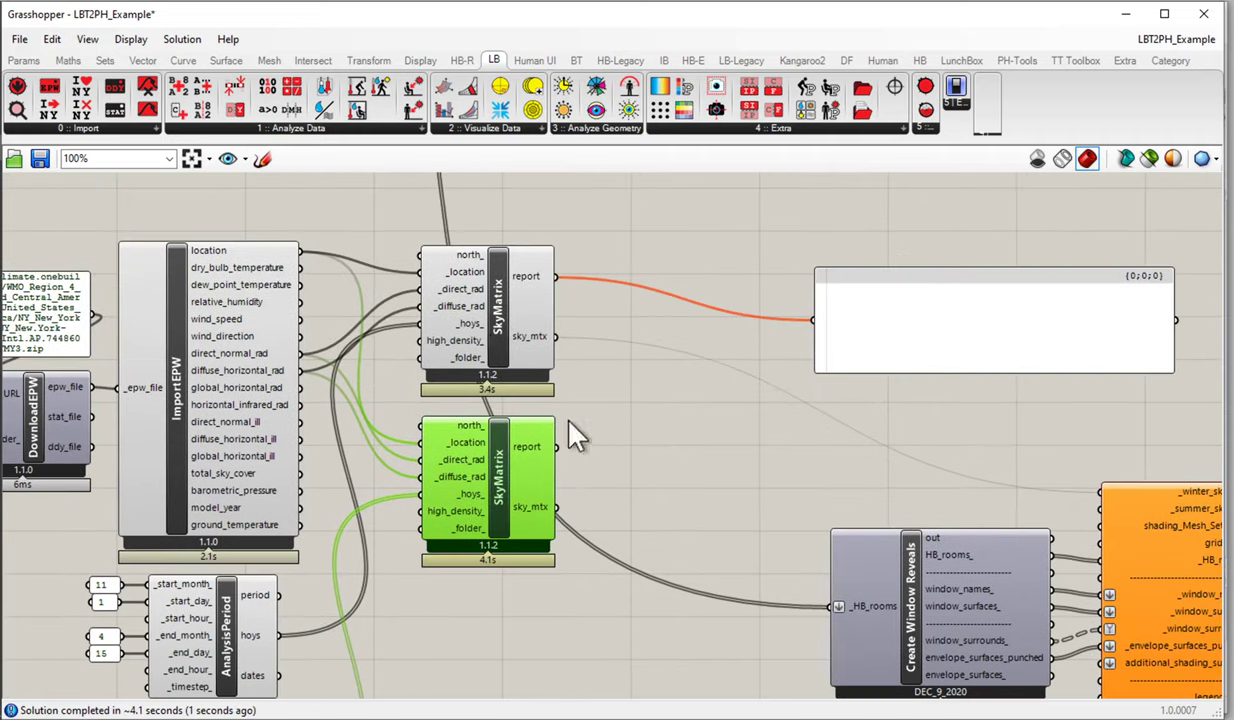
left_click(471, 321)
left_click(456, 469)
mouse_move(478, 505)
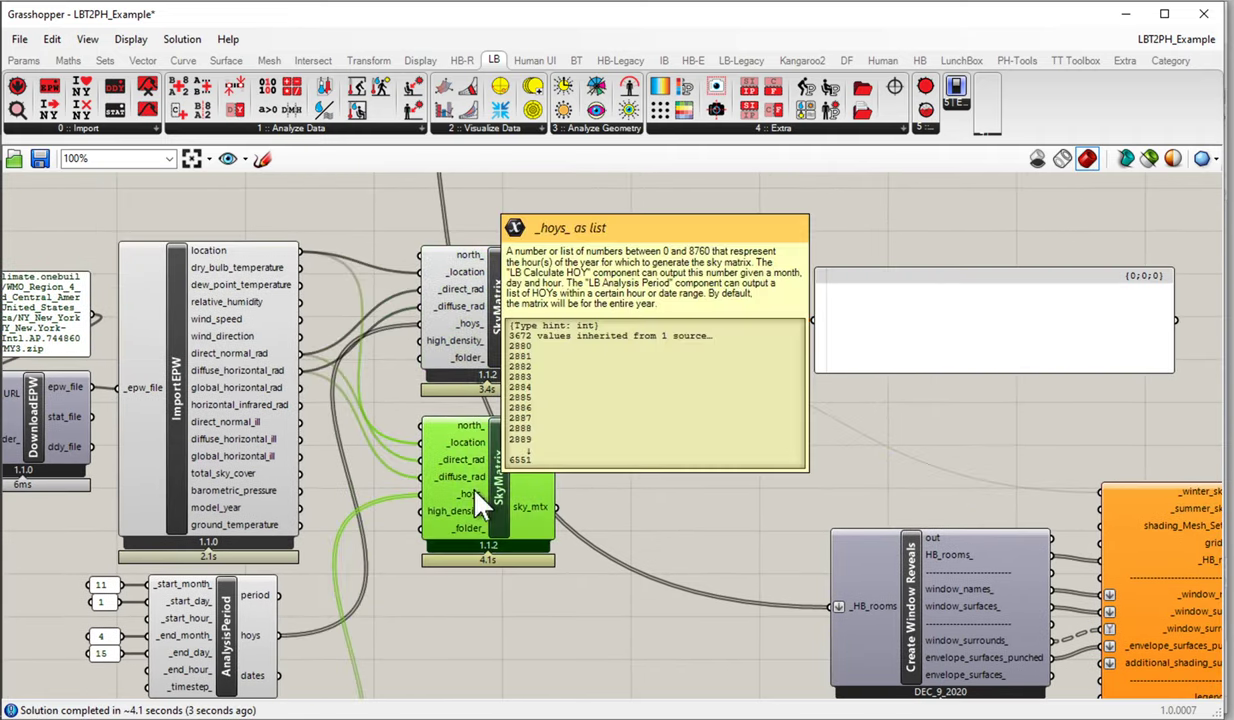
right_click_drag(409, 561, 451, 384)
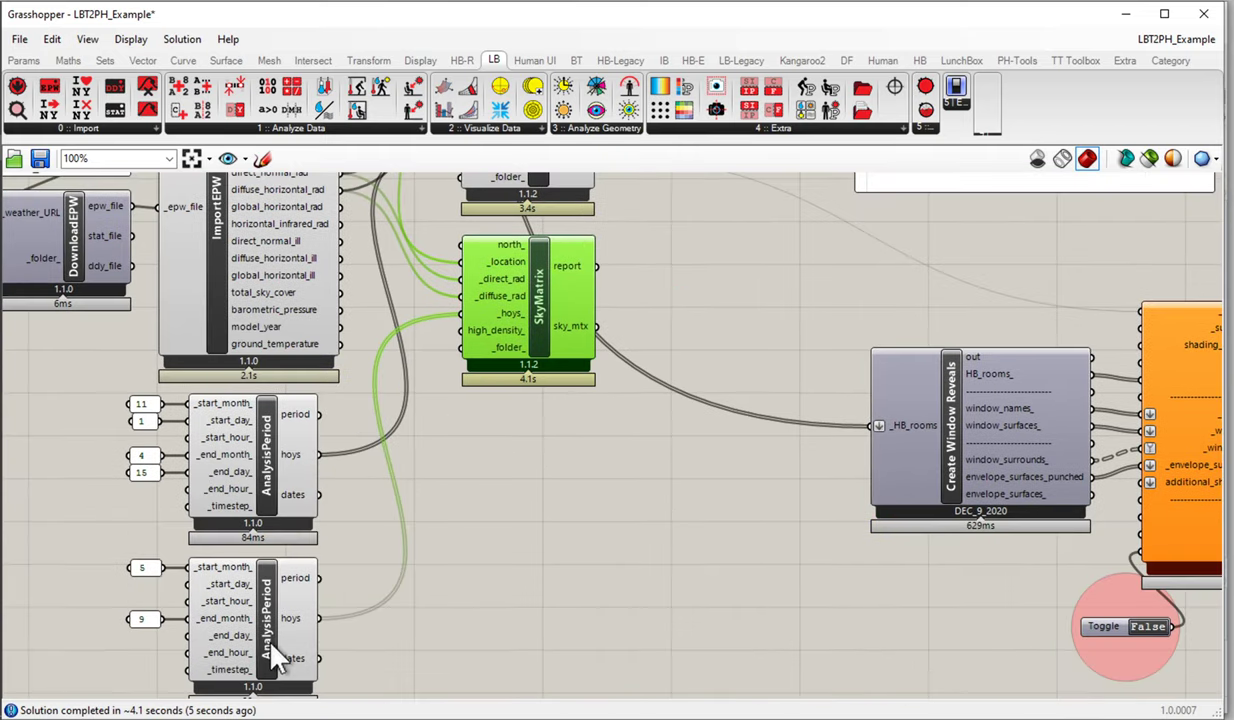
Place an LB Sky Dome component beside the duplicated SkyMatrix and wire that SkyMatrix's sky_mtx output to its _sky_mtx input
right_click_drag(604, 333, 441, 408)
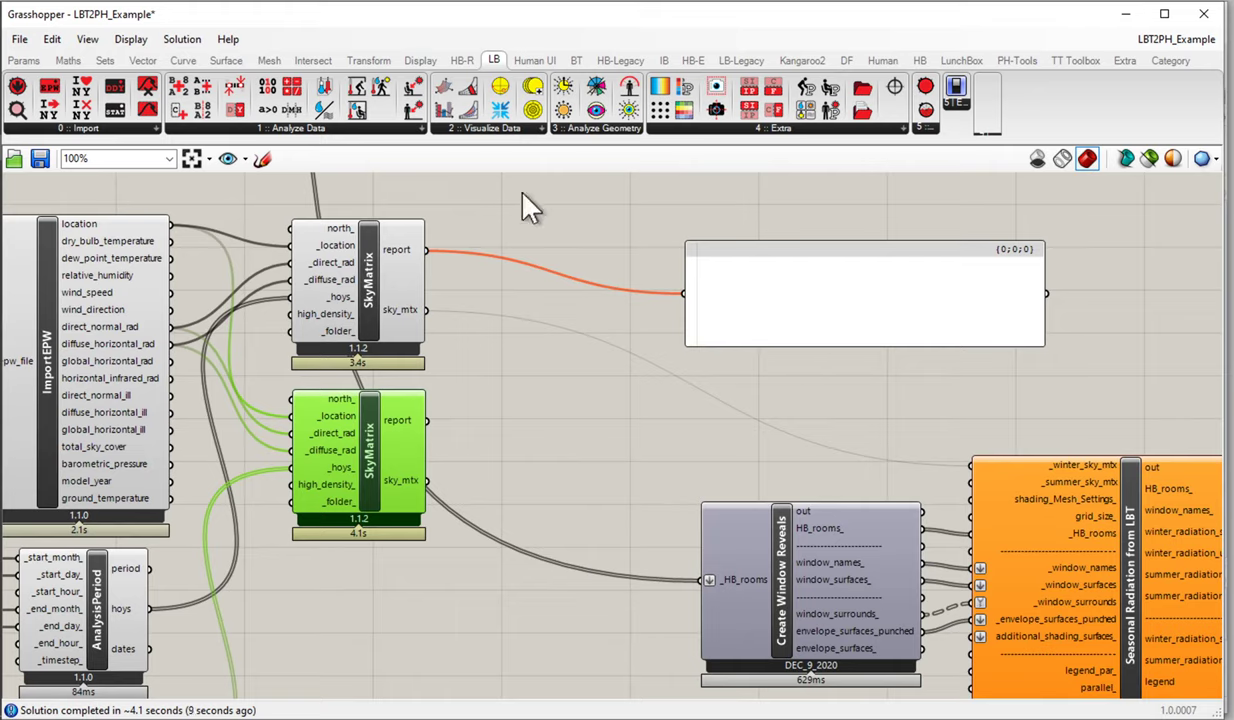
left_click(463, 124)
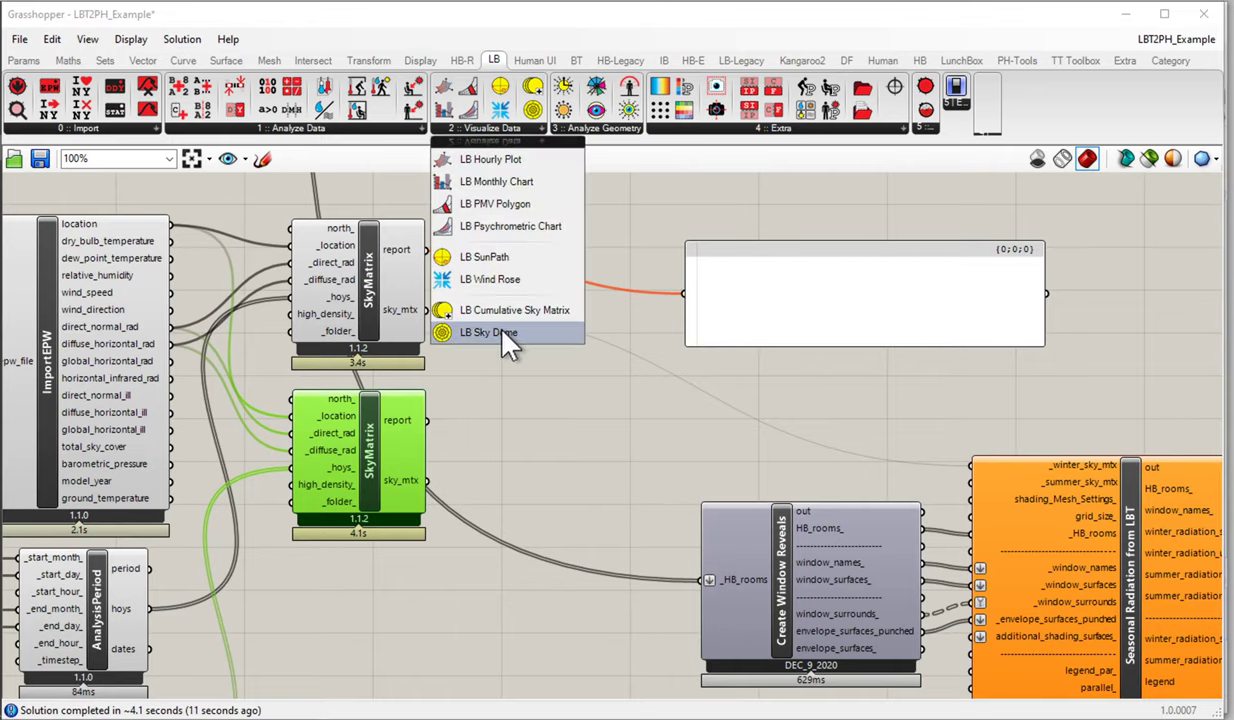
left_click_drag(482, 333, 576, 432)
left_click_drag(427, 481, 499, 370)
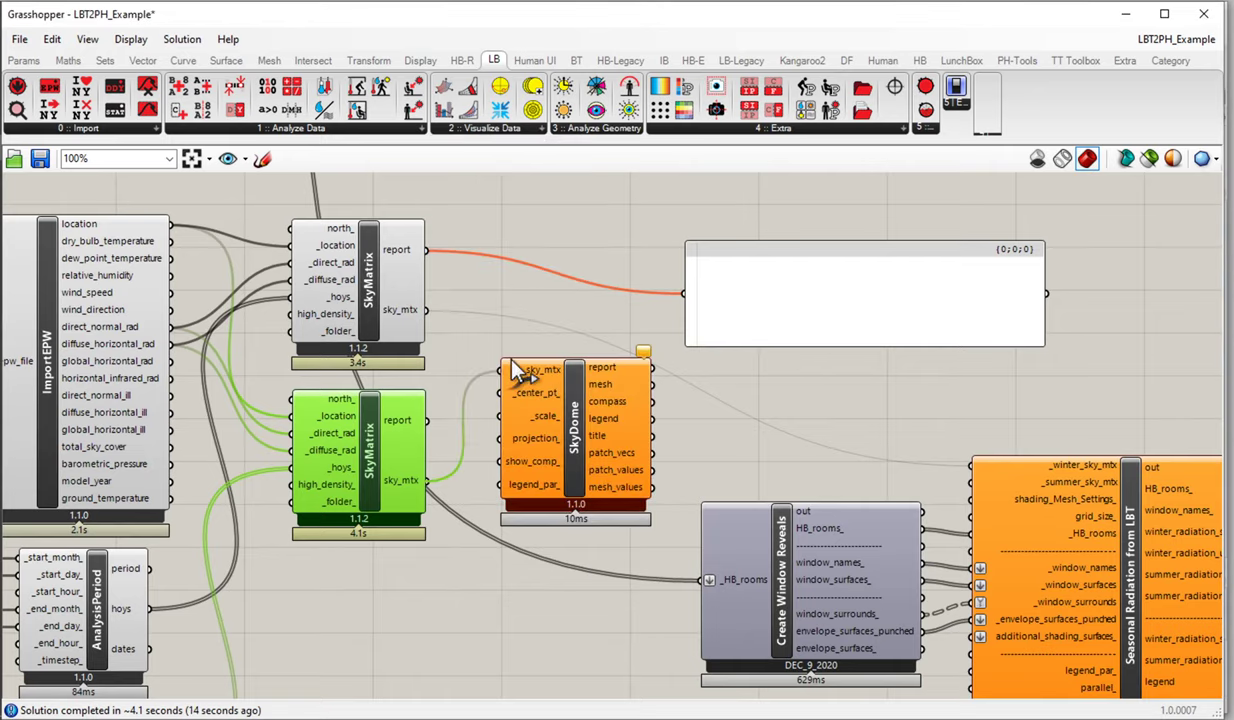
Switch to Rhino and examine the May–September sky dome's radiation pattern from several angles
left_click(1125, 14)
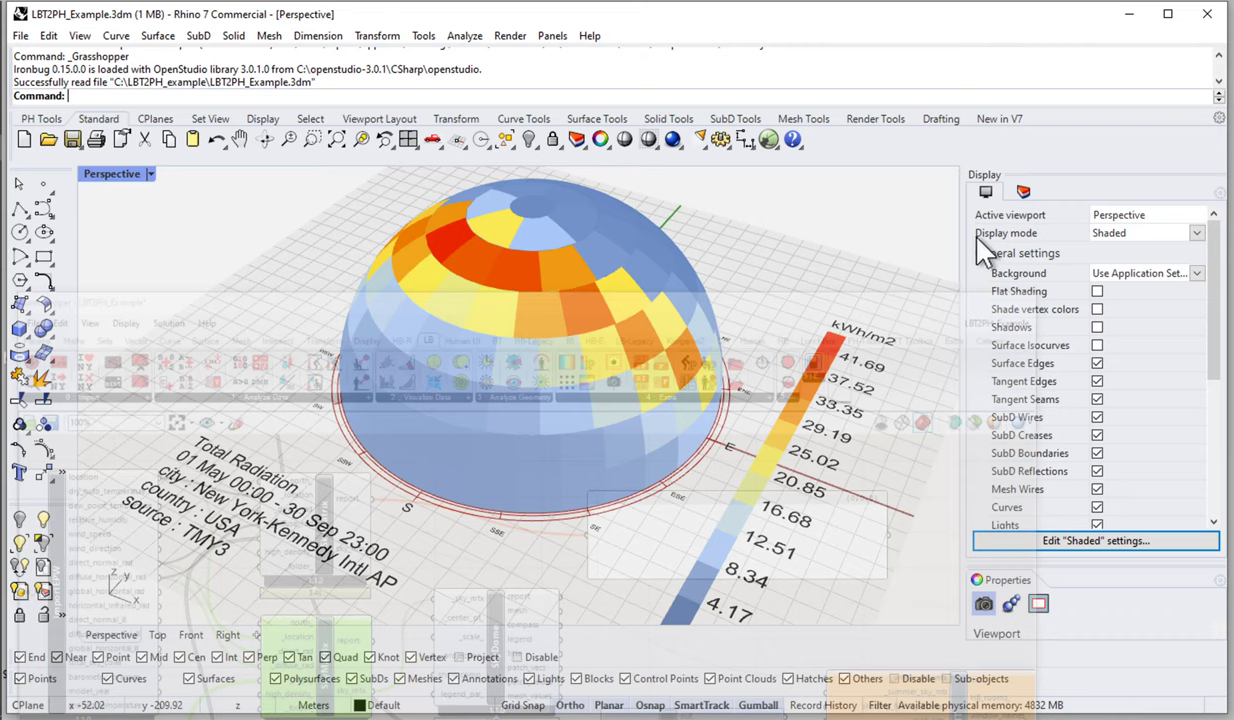
right_click_drag(466, 425, 512, 423)
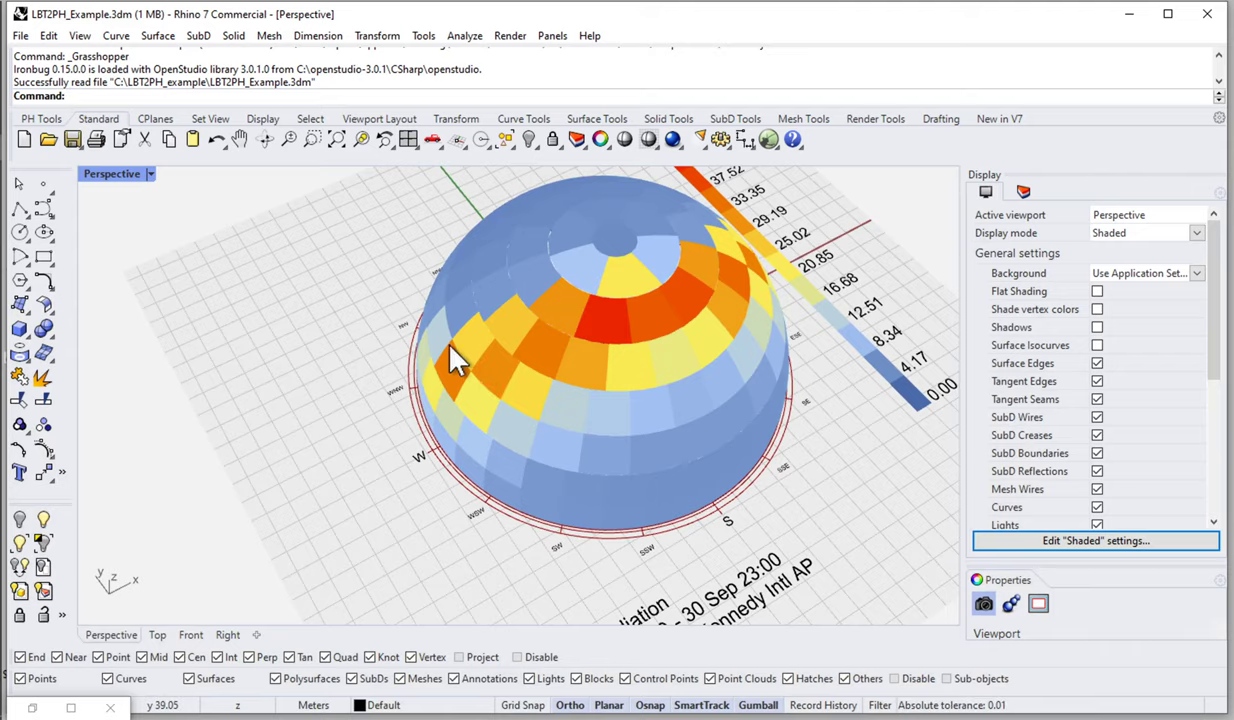
right_click_drag(592, 358, 551, 350)
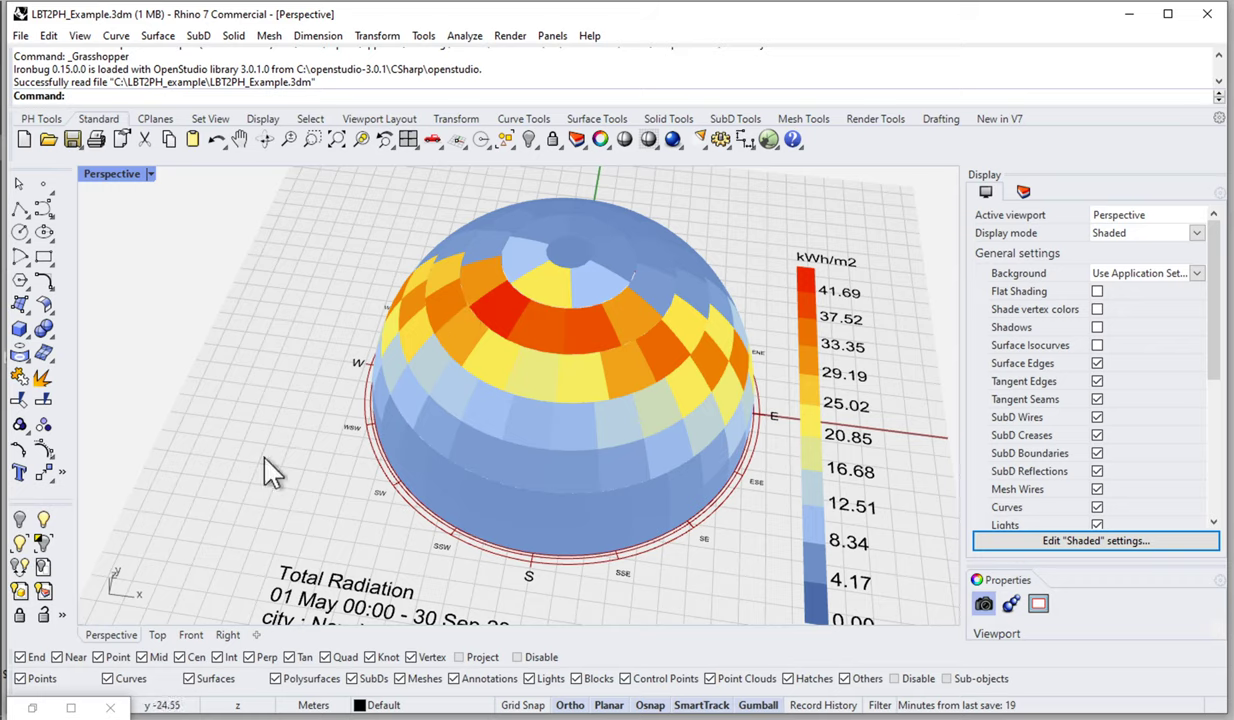
Switch back to Grasshopper and delete the panel on the first SkyMatrix's report output and the Sky Dome component
left_click(31, 708)
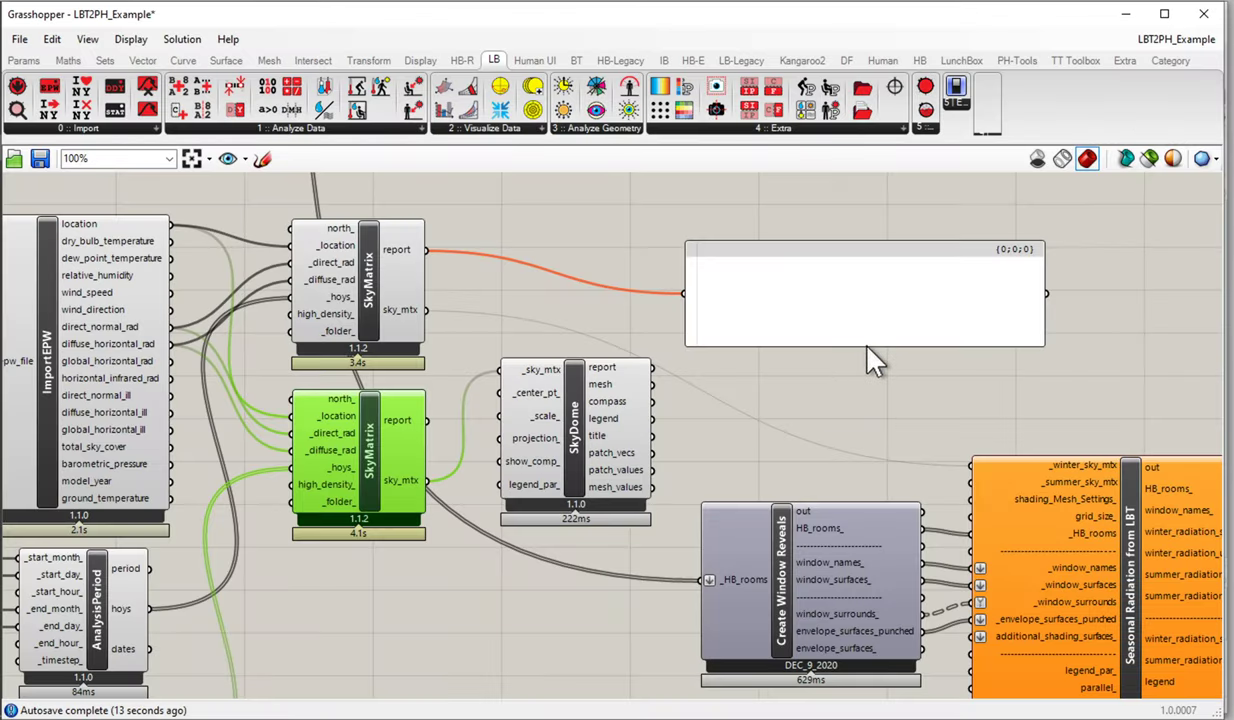
left_click(835, 332)
key("Delete")
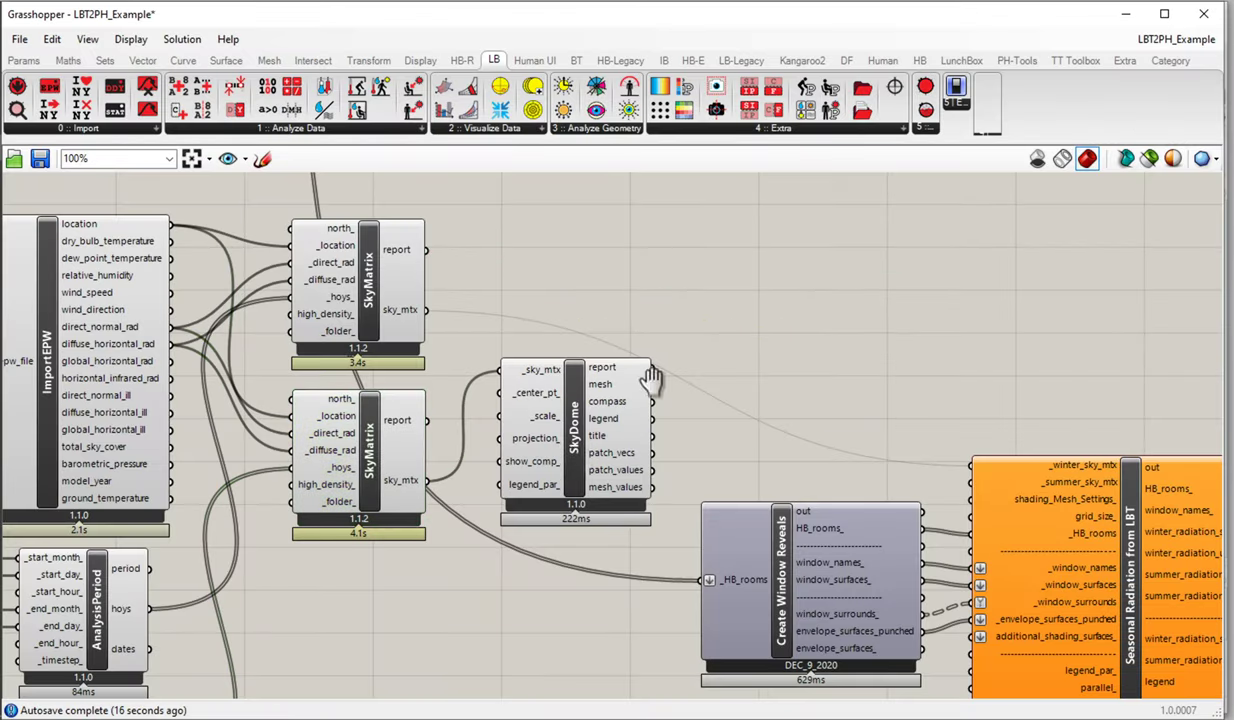
right_click_drag(597, 453, 733, 350)
left_click(710, 343)
left_click_drag(704, 346, 699, 349)
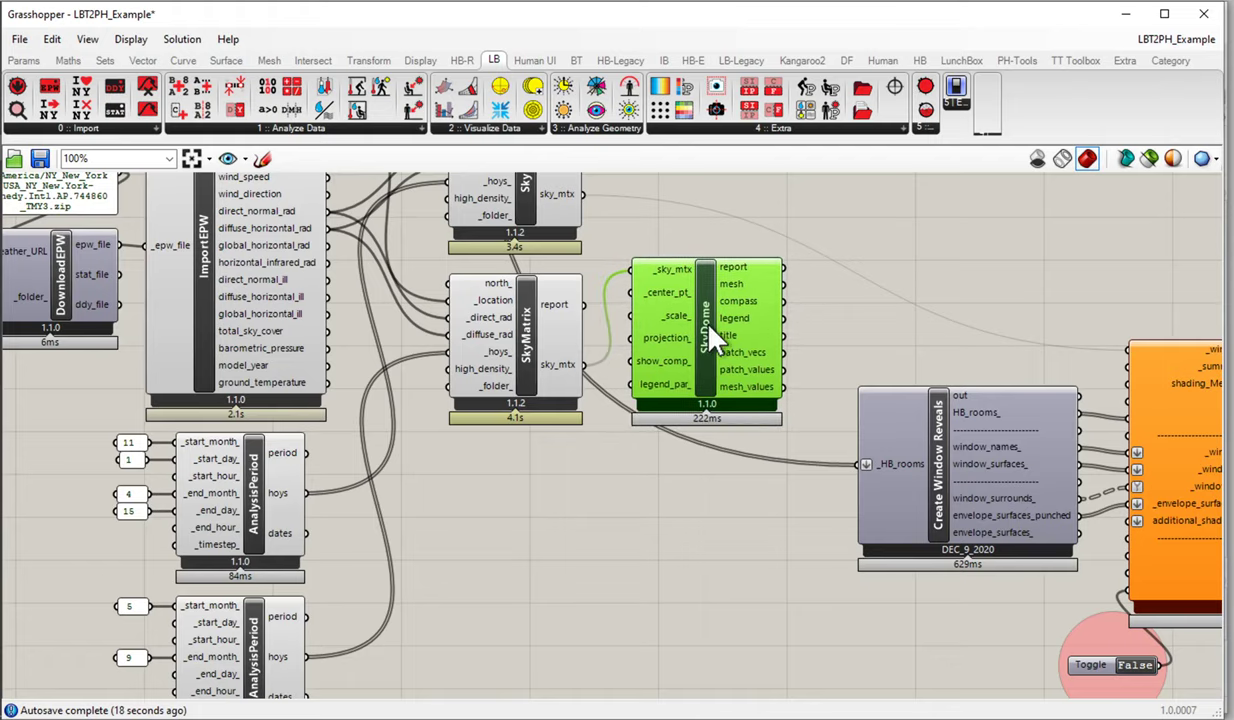
right_click_drag(605, 370, 497, 423)
Wire the second SkyMatrix's sky_mtx output to Seasonal Radiation's _summer_sky_mtx input
left_click(257, 222)
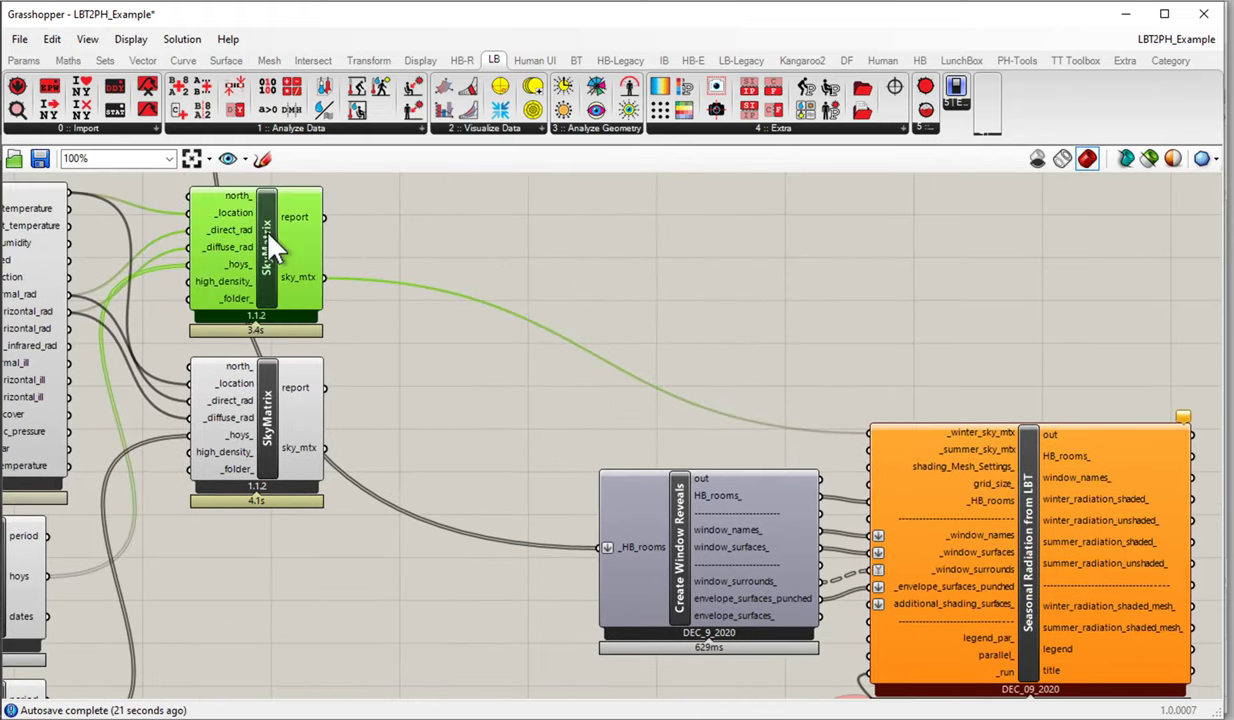
left_click(255, 395)
left_click_drag(328, 449, 868, 433)
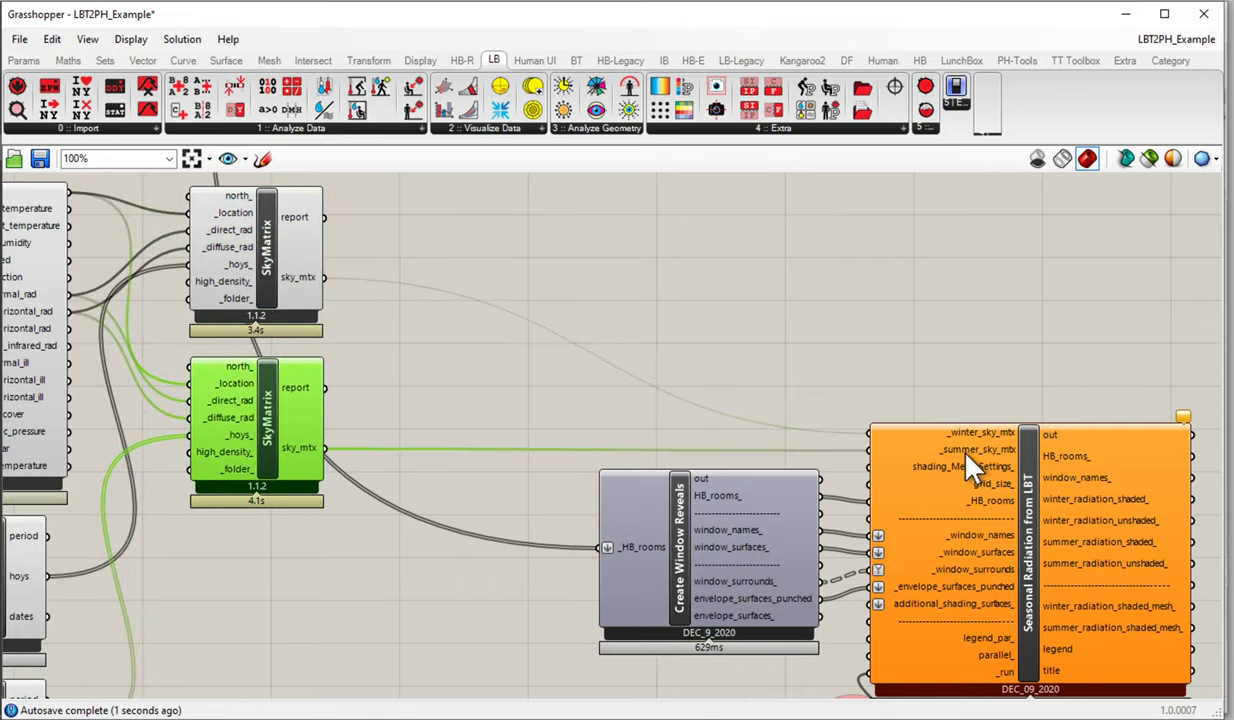
right_click_drag(997, 543, 776, 441)
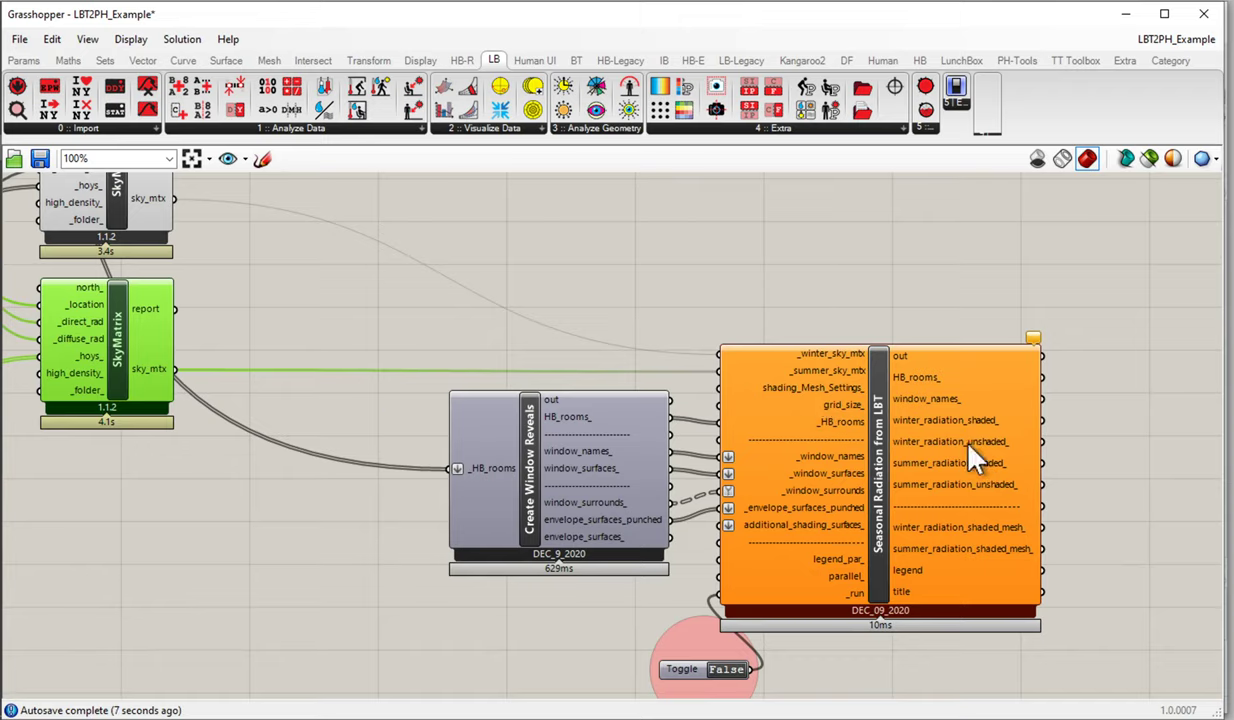
Check Seasonal Radiation's warning and set the toggle on its _run input to True
mouse_move(1033, 343)
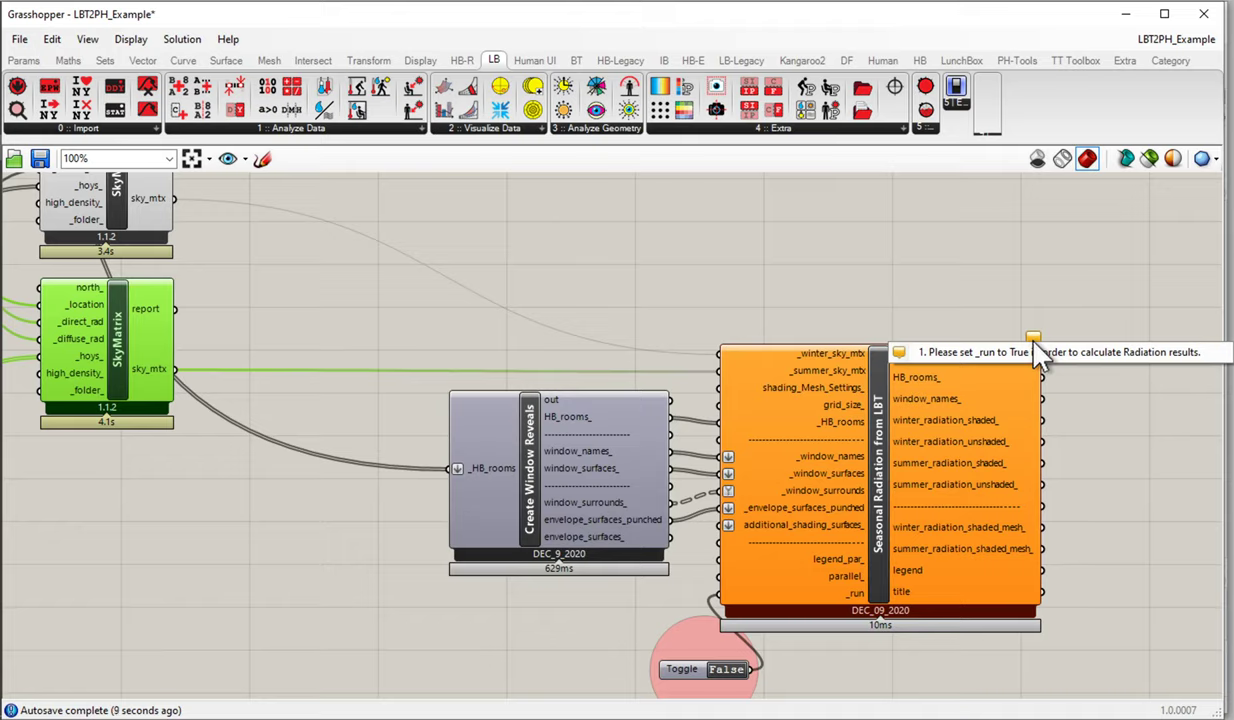
left_click(960, 310)
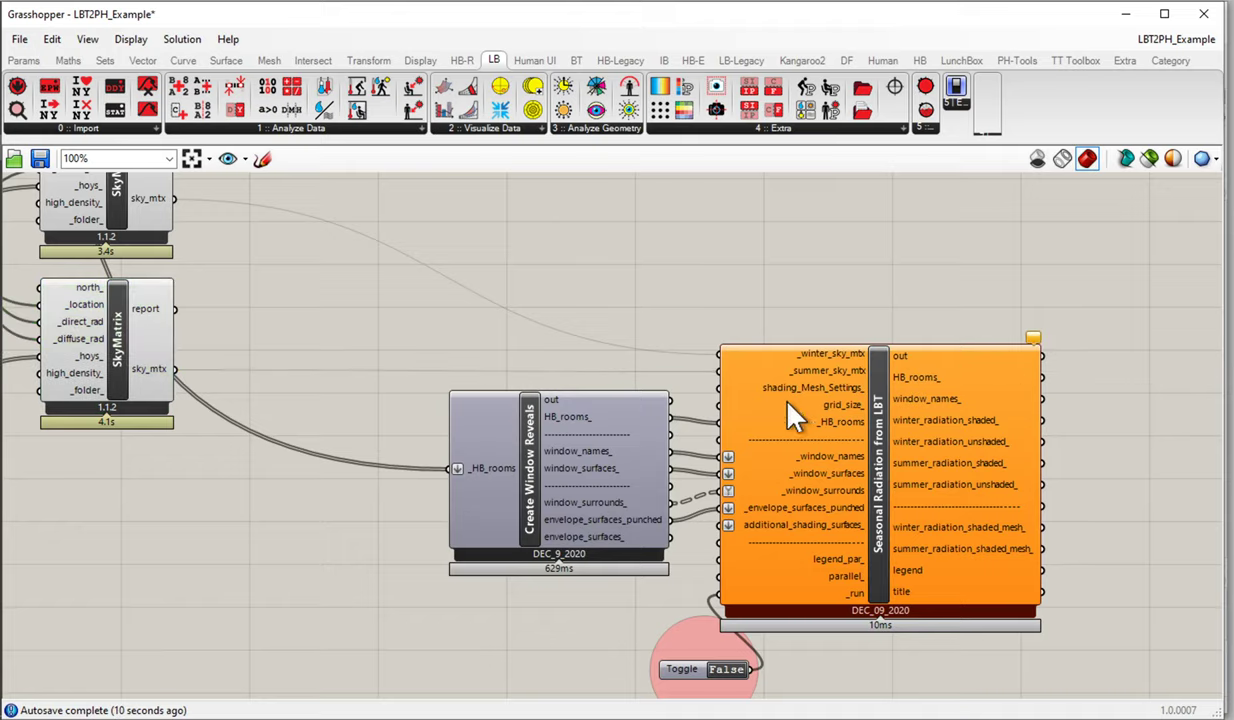
double_click(726, 669)
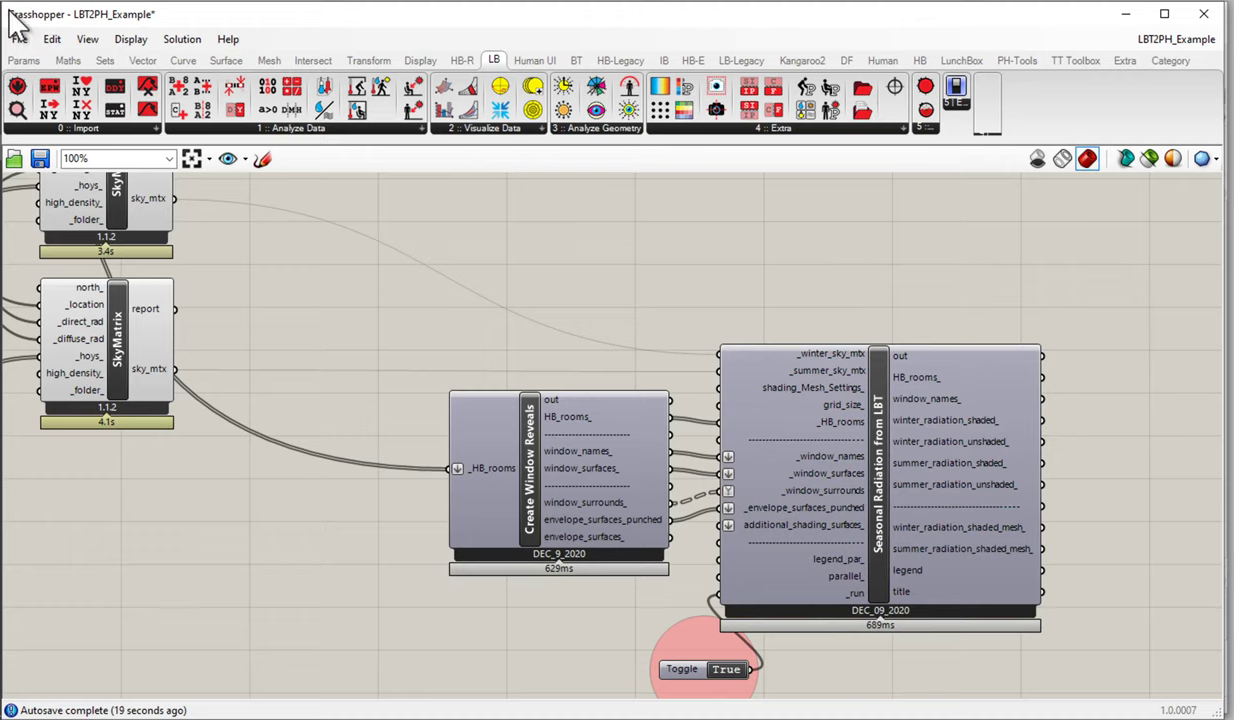
Shrink the Grasshopper window to just under half the screen width so Rhino's viewport is visible beside it
left_click_drag(8, 10, 716, 8)
left_click_drag(885, 16, 234, 22)
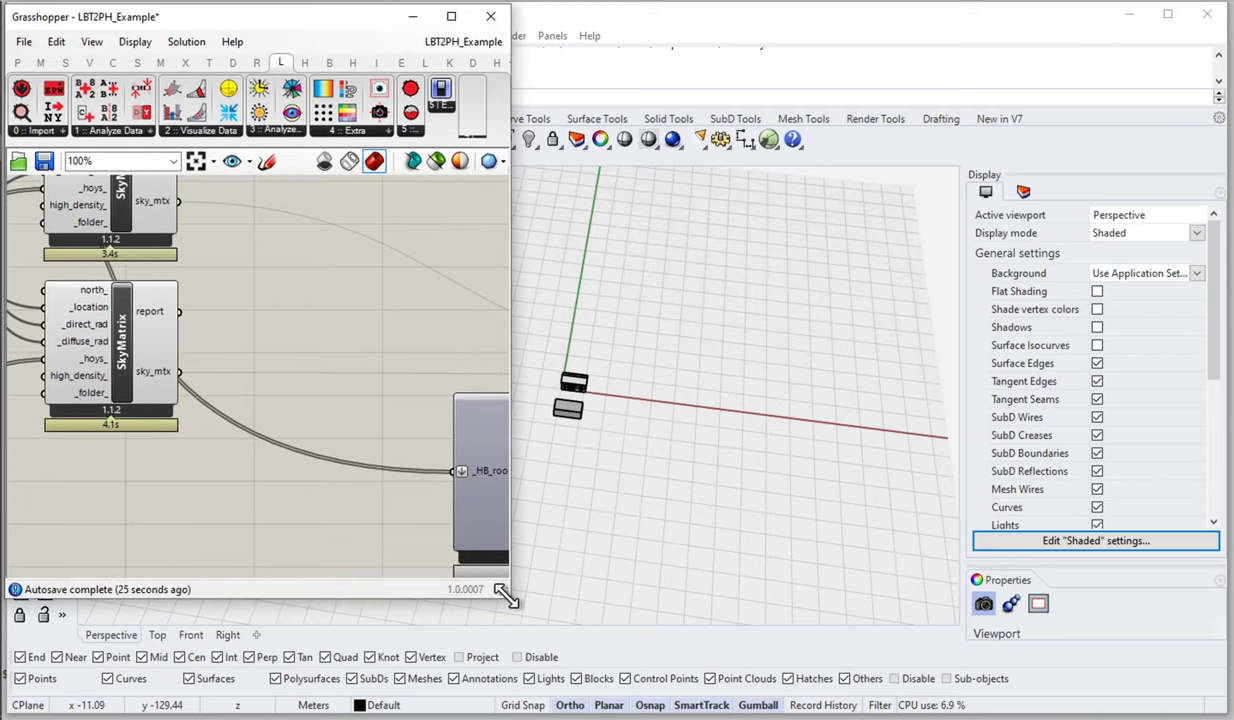
left_click_drag(505, 595, 543, 706)
right_click_drag(402, 391, 170, 380)
Hide all of Rhino's geometry, window, interior, system and shading layers, keeping Default as the current layer
right_click_drag(639, 432, 702, 490, "shift")
scroll(702, 486, "up", 5)
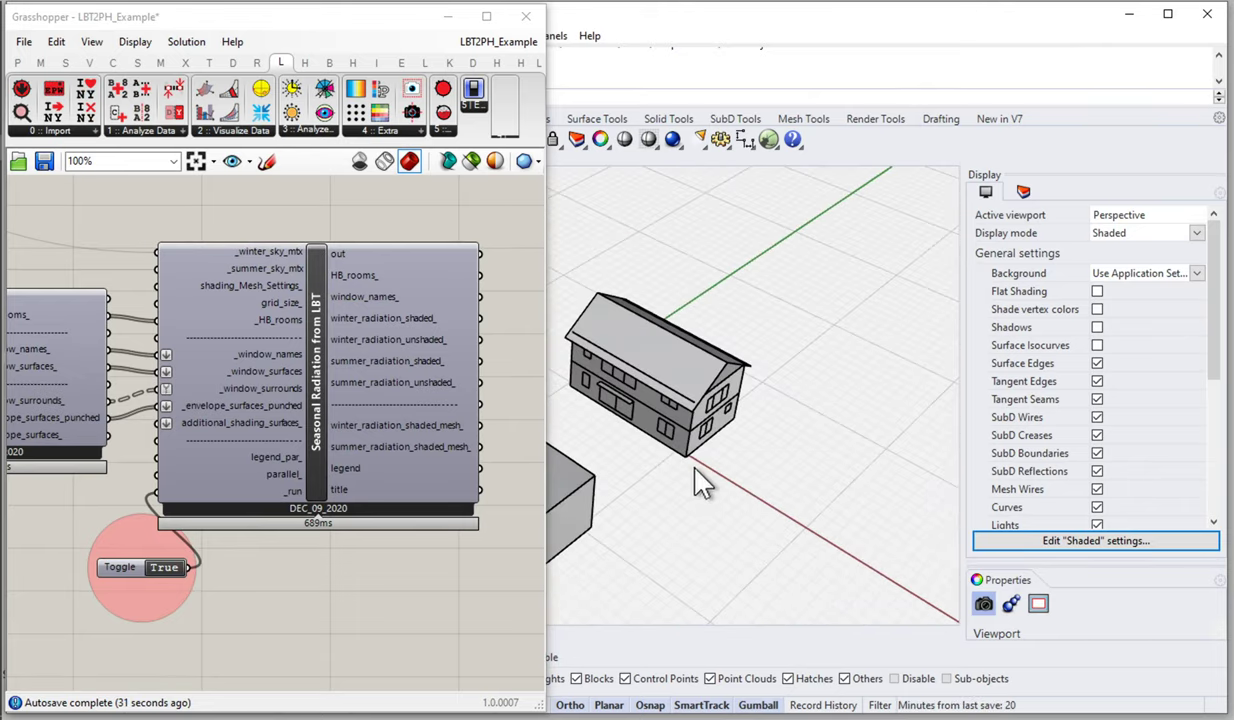
scroll(700, 435, "up", 6)
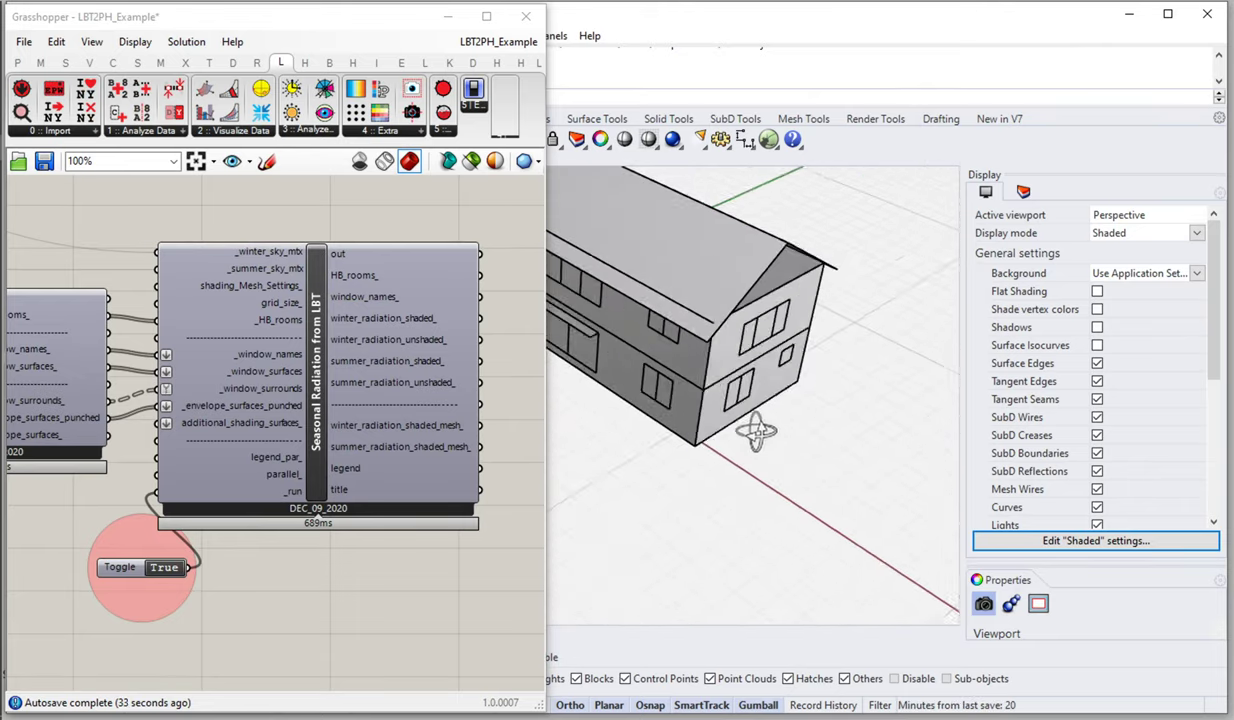
scroll(763, 435, "up", 1)
left_click(1023, 191)
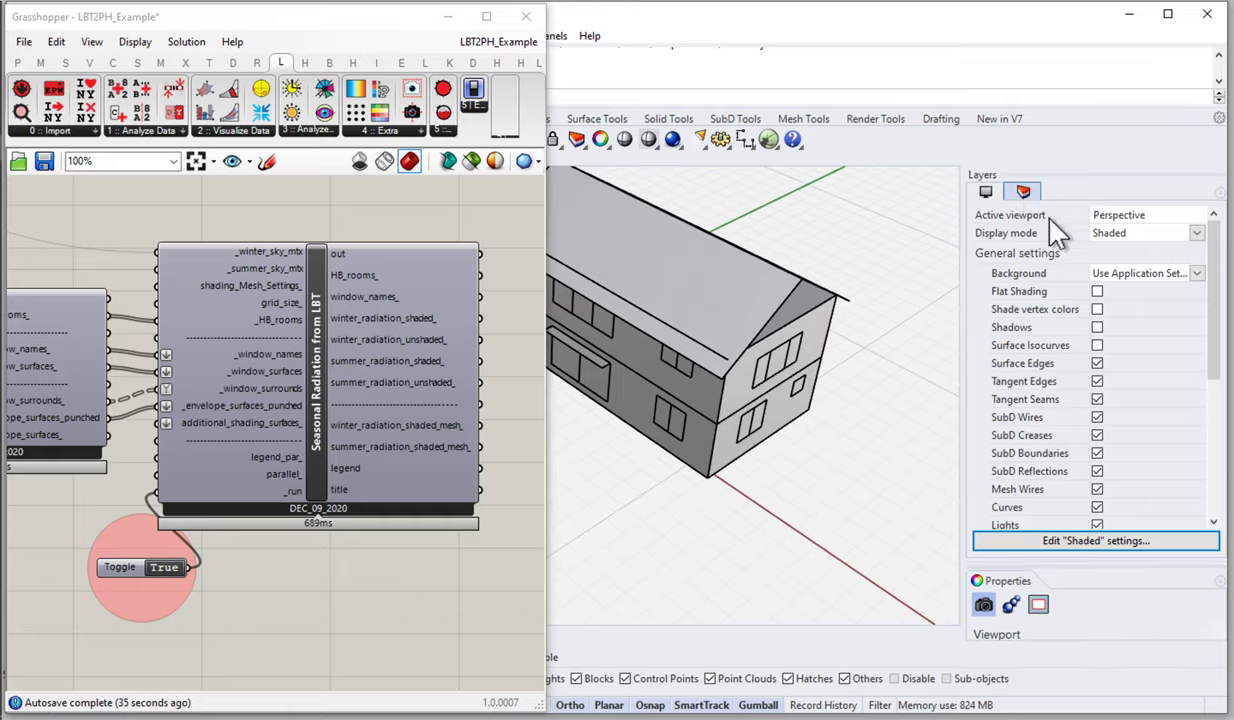
left_click(1104, 356)
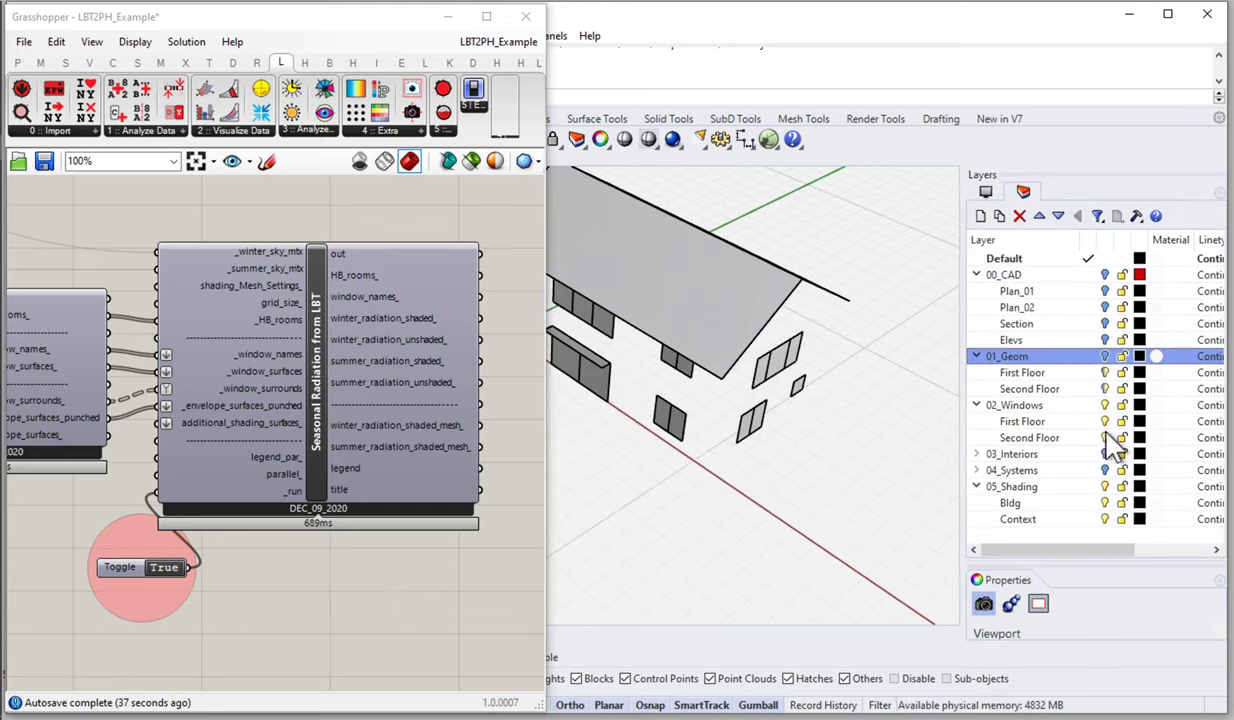
left_click(1104, 437)
left_click(1015, 291)
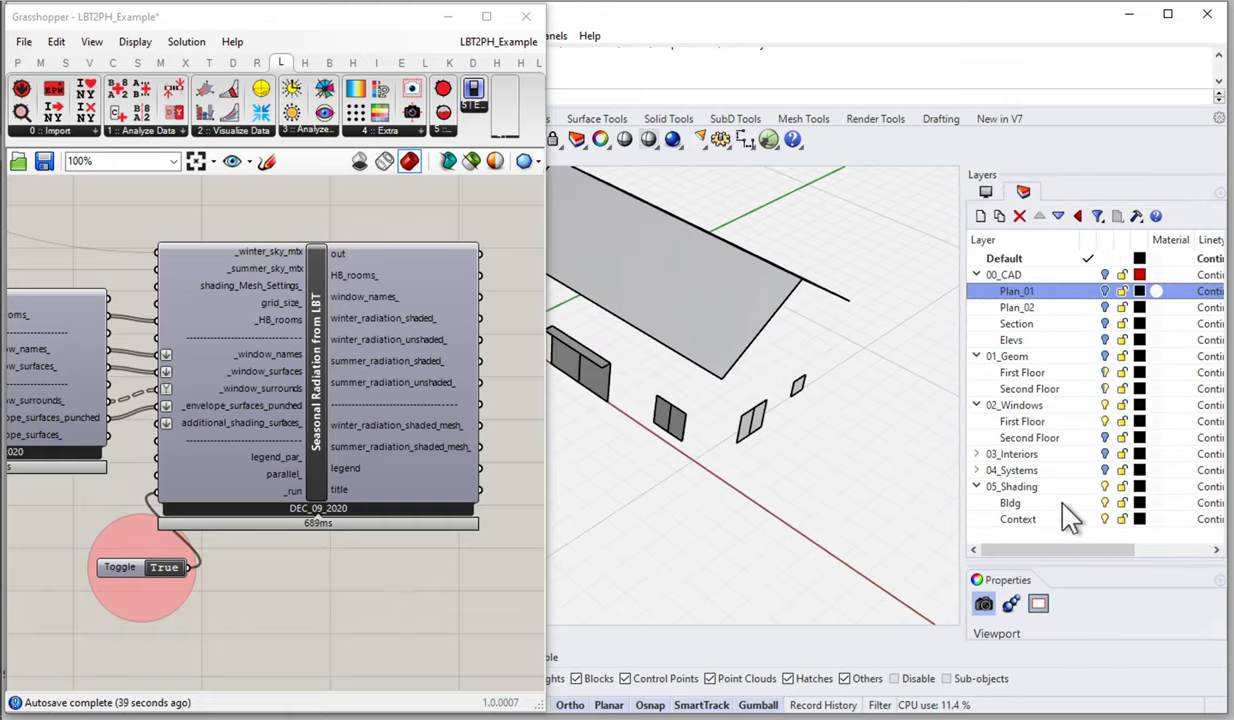
left_click(1086, 519, "shift")
left_click(1104, 519)
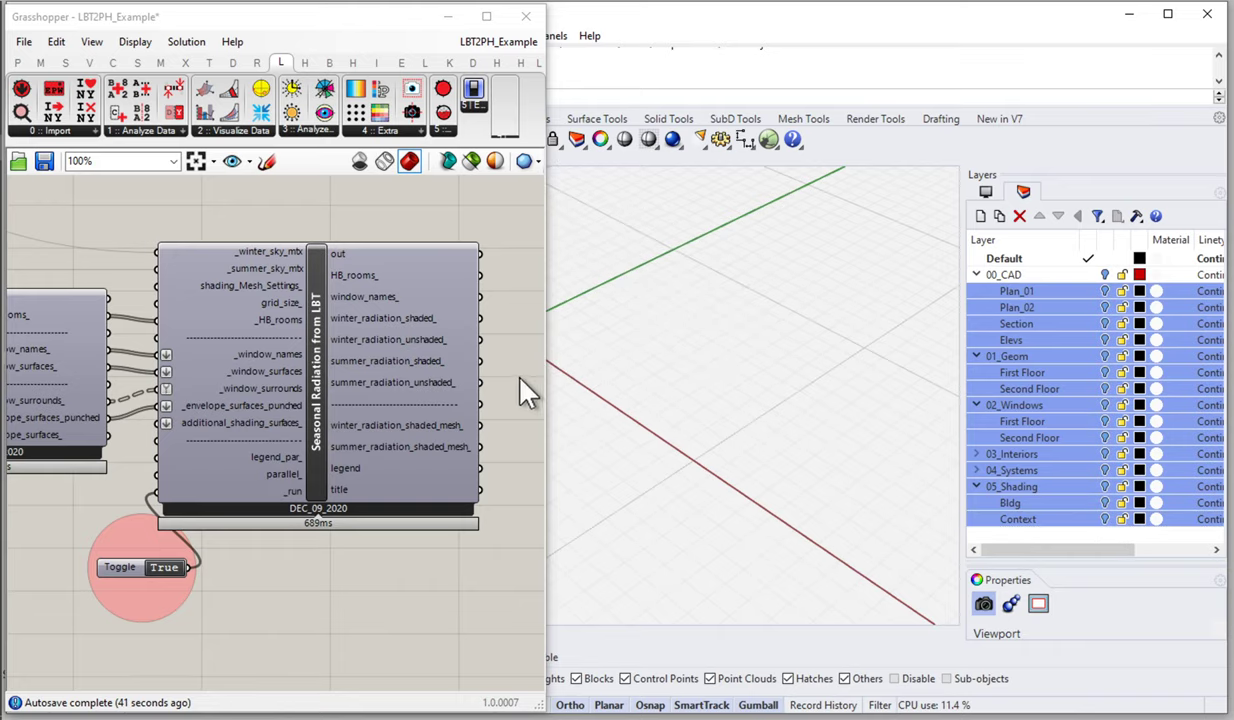
Place a Brep Wireframe component and wire Create Window Reveals' envelope_surfaces_punched output to its B input to preview the house outline
right_click_drag(386, 534, 267, 518)
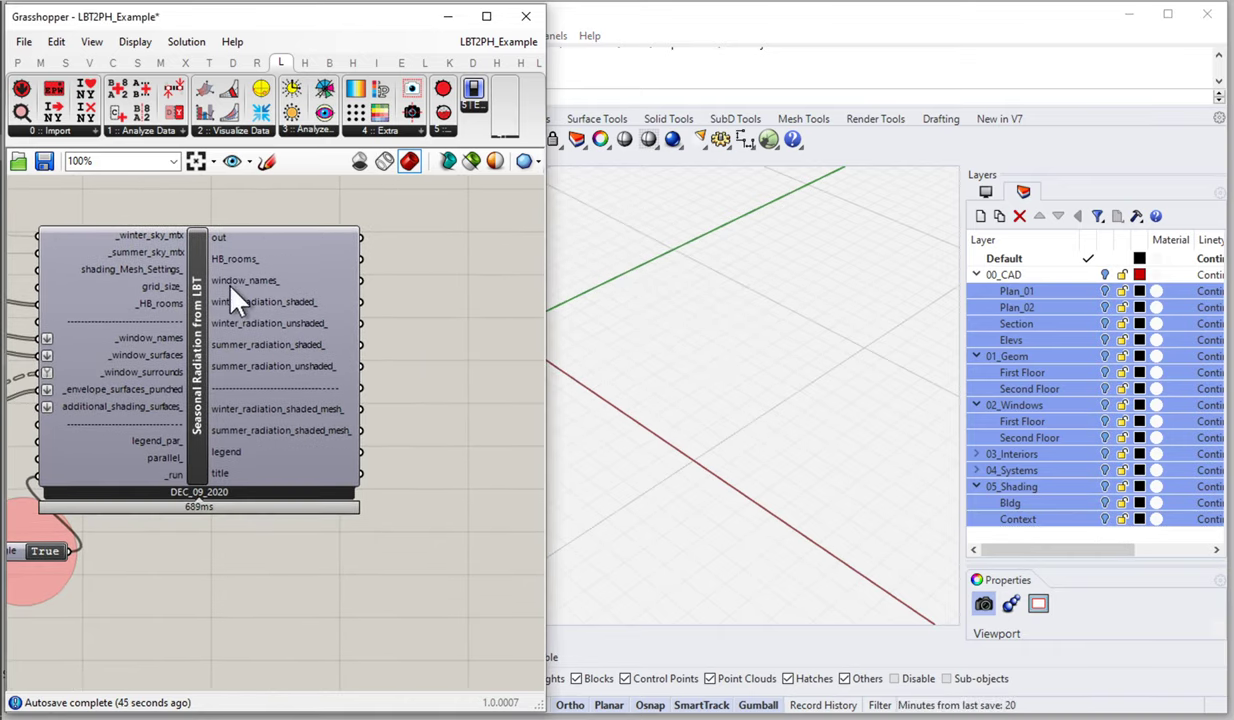
scroll(240, 400, "down", 1)
right_click_drag(207, 441, 377, 449)
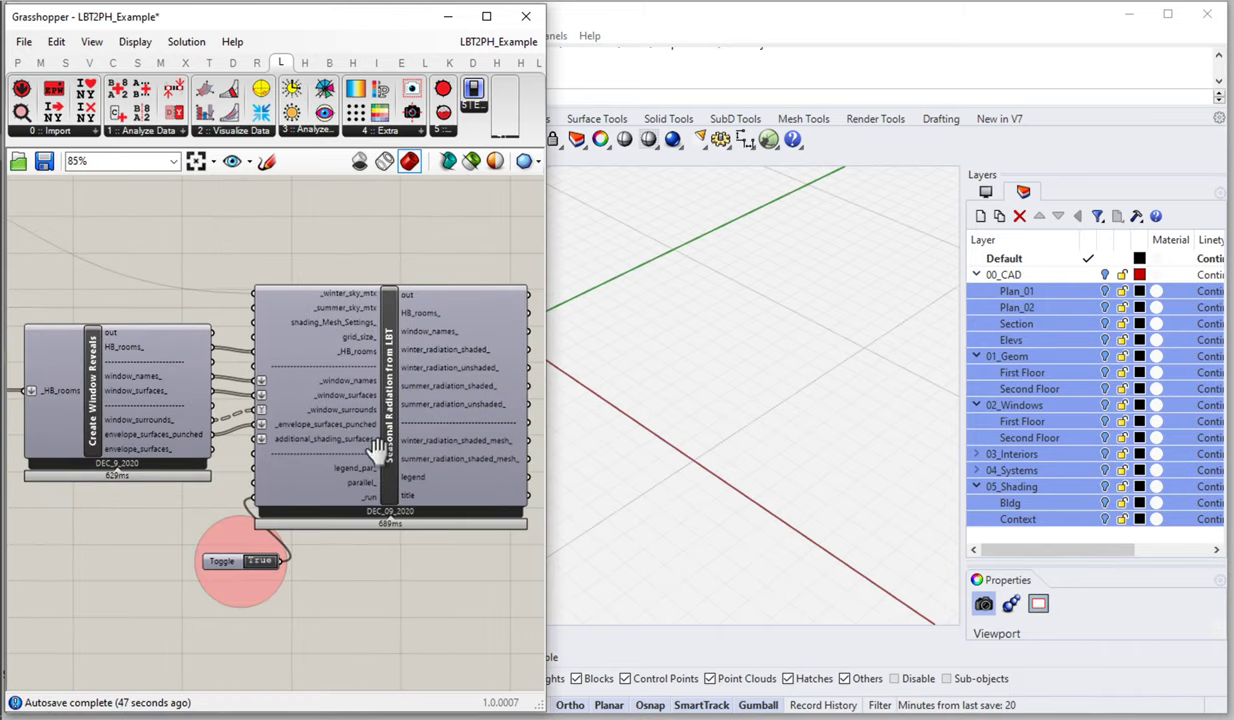
double_click(238, 220)
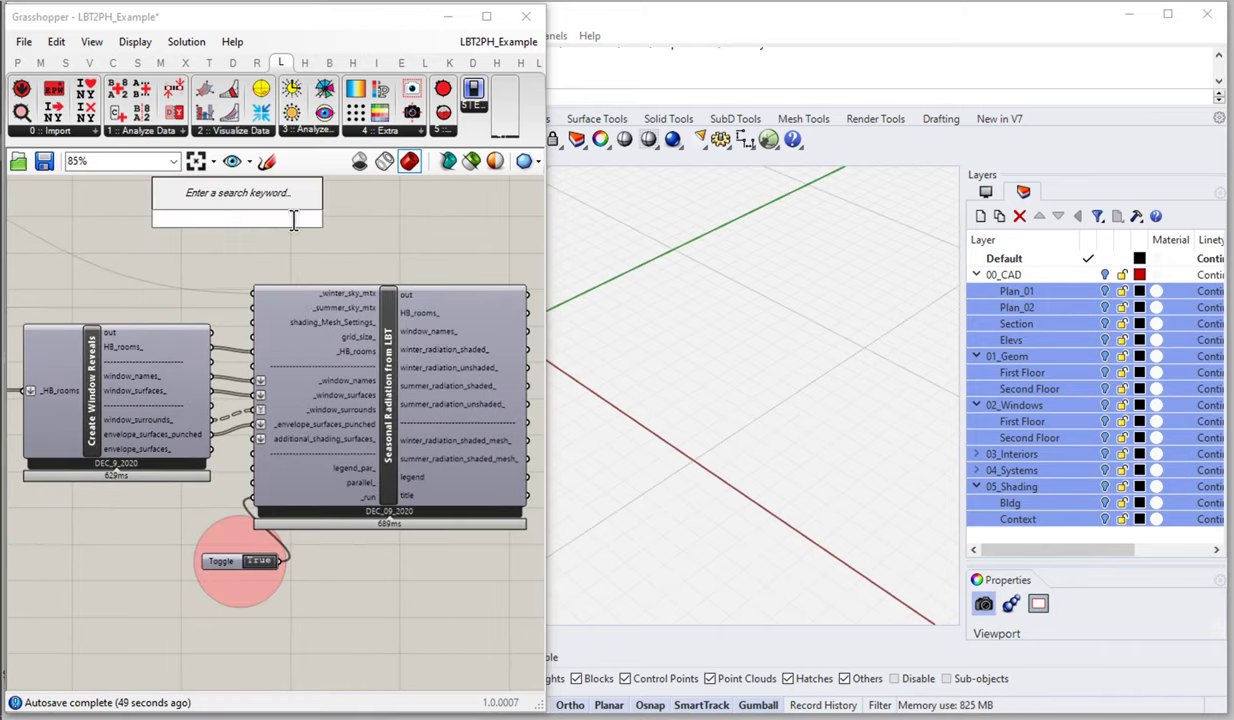
type("wire")
key("Return")
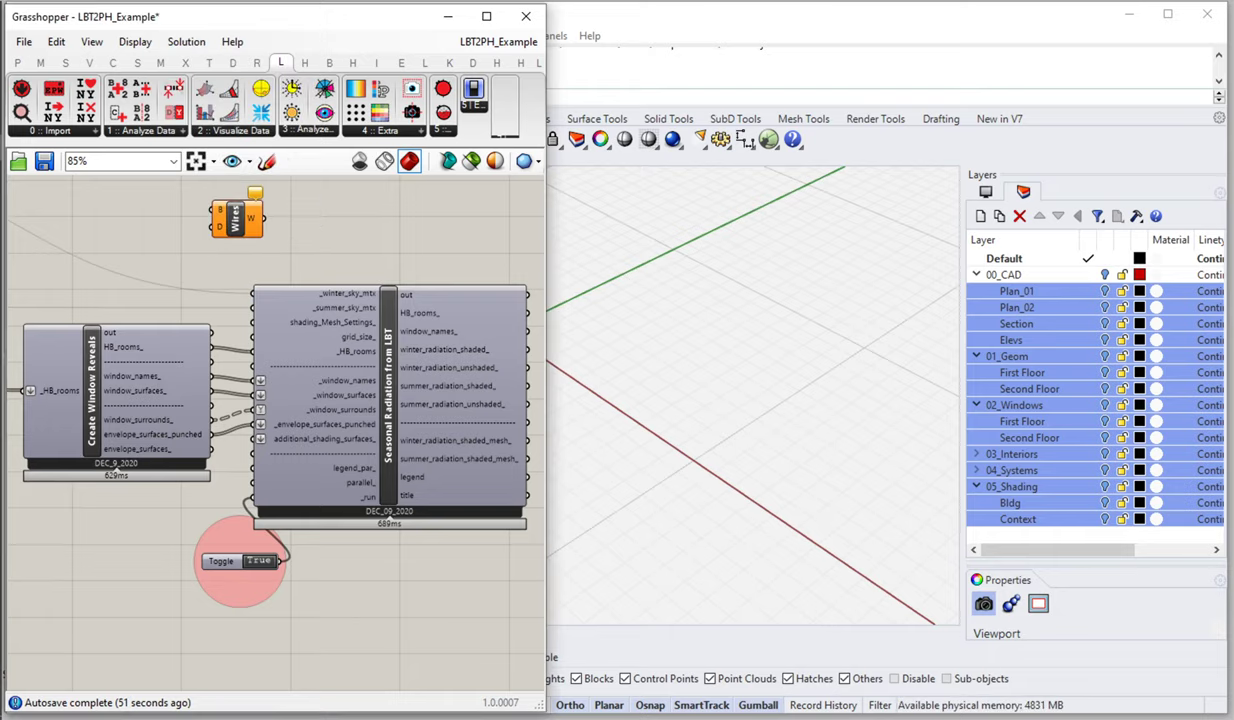
left_click_drag(210, 416, 213, 210)
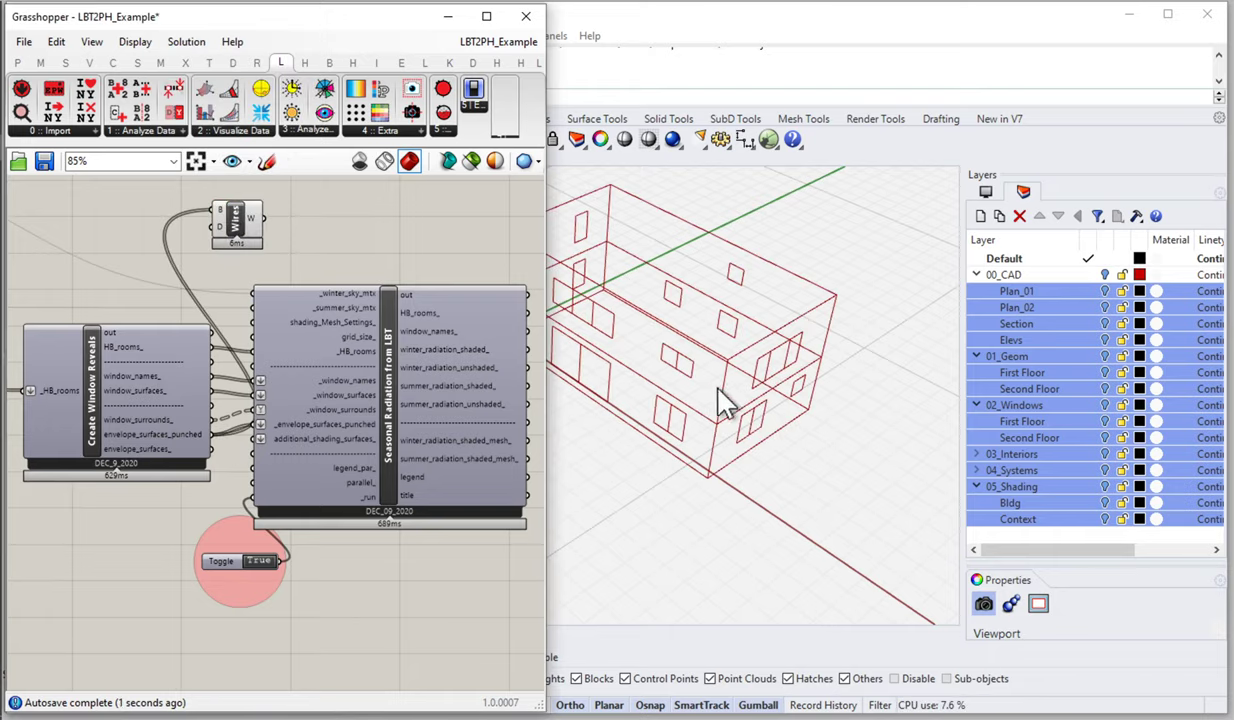
right_click_drag(722, 405, 805, 440)
Place a panel beside Seasonal Radiation and read its shaded and unshaded winter radiation outputs in it
right_click_drag(538, 478, 312, 398)
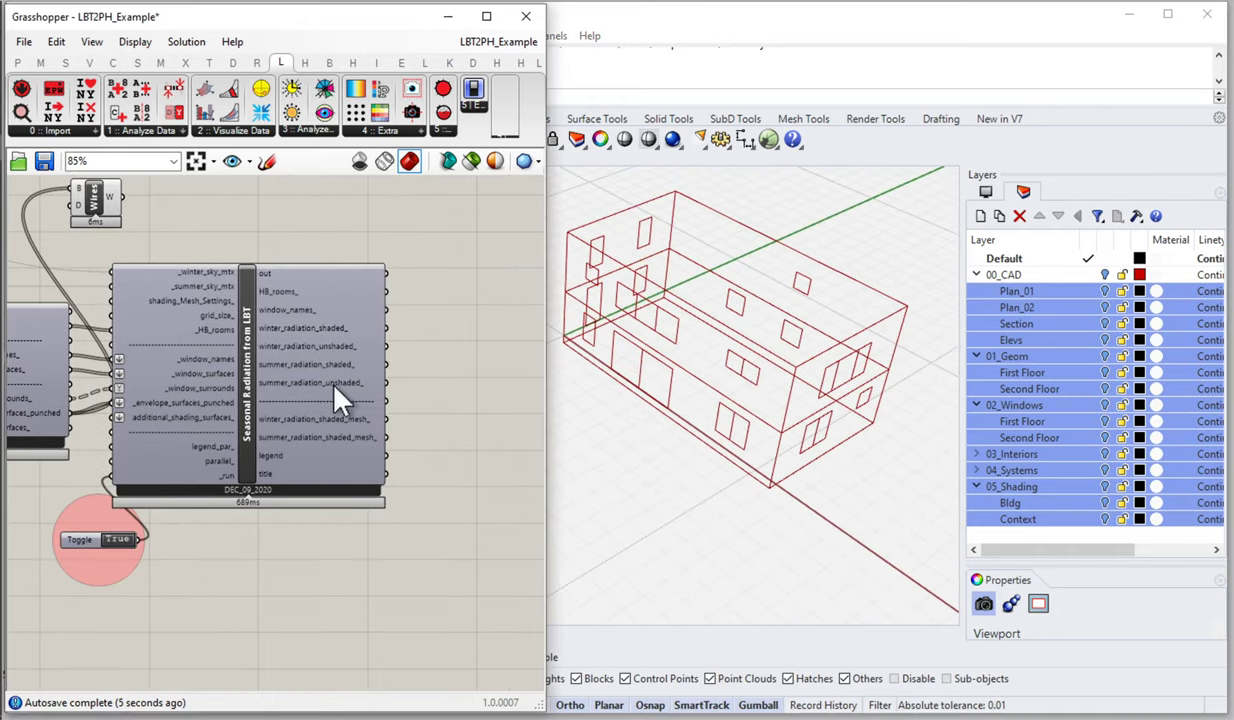
scroll(312, 398, "up", 3)
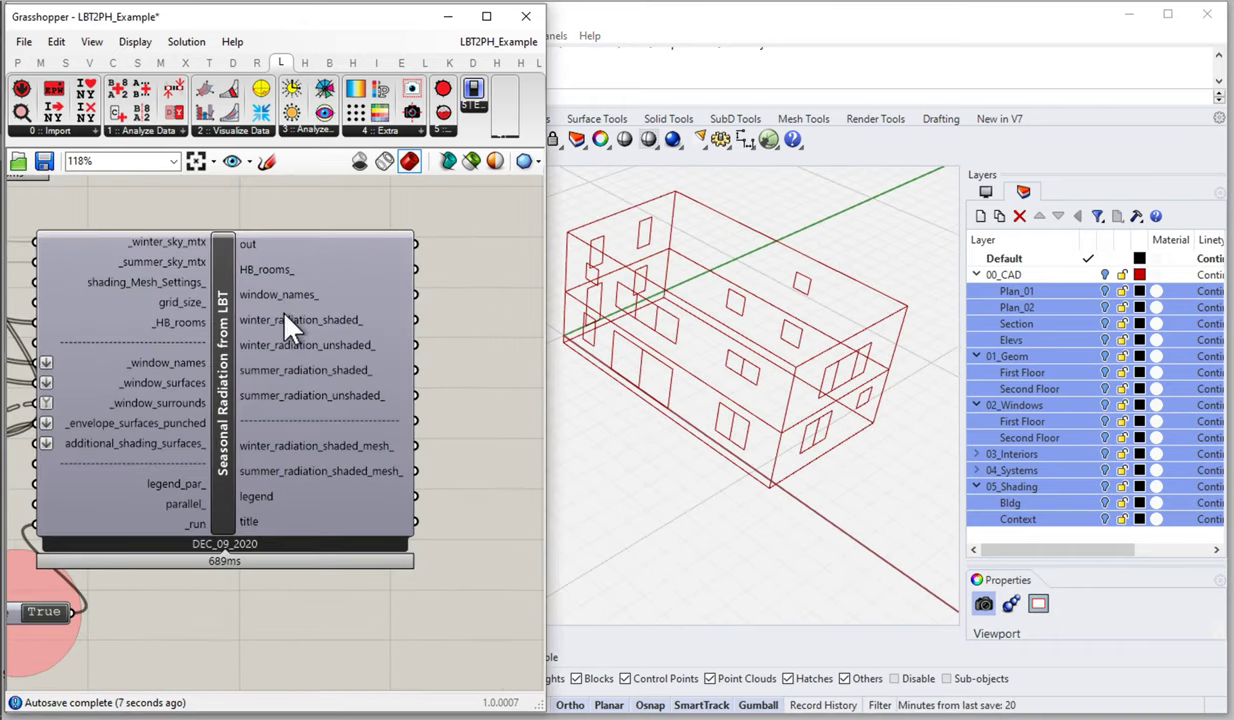
mouse_move(279, 281)
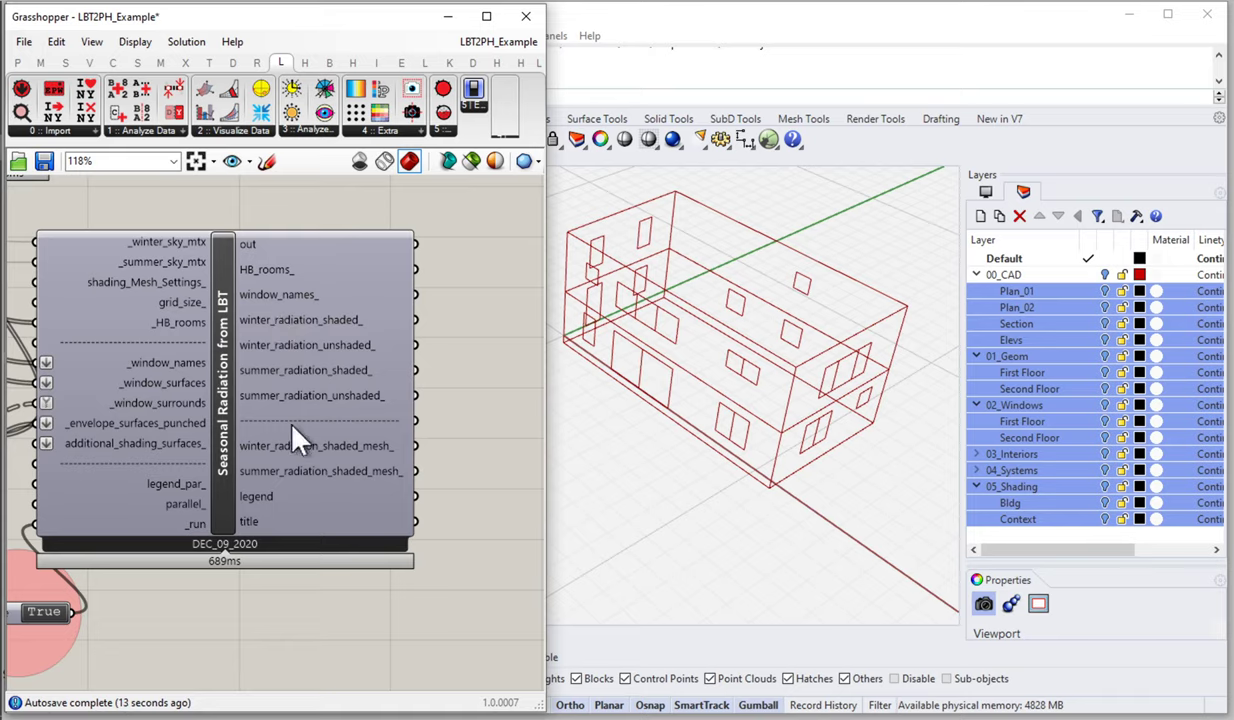
right_click_drag(508, 311, 400, 328)
double_click(400, 328)
type("panel")
key("Return")
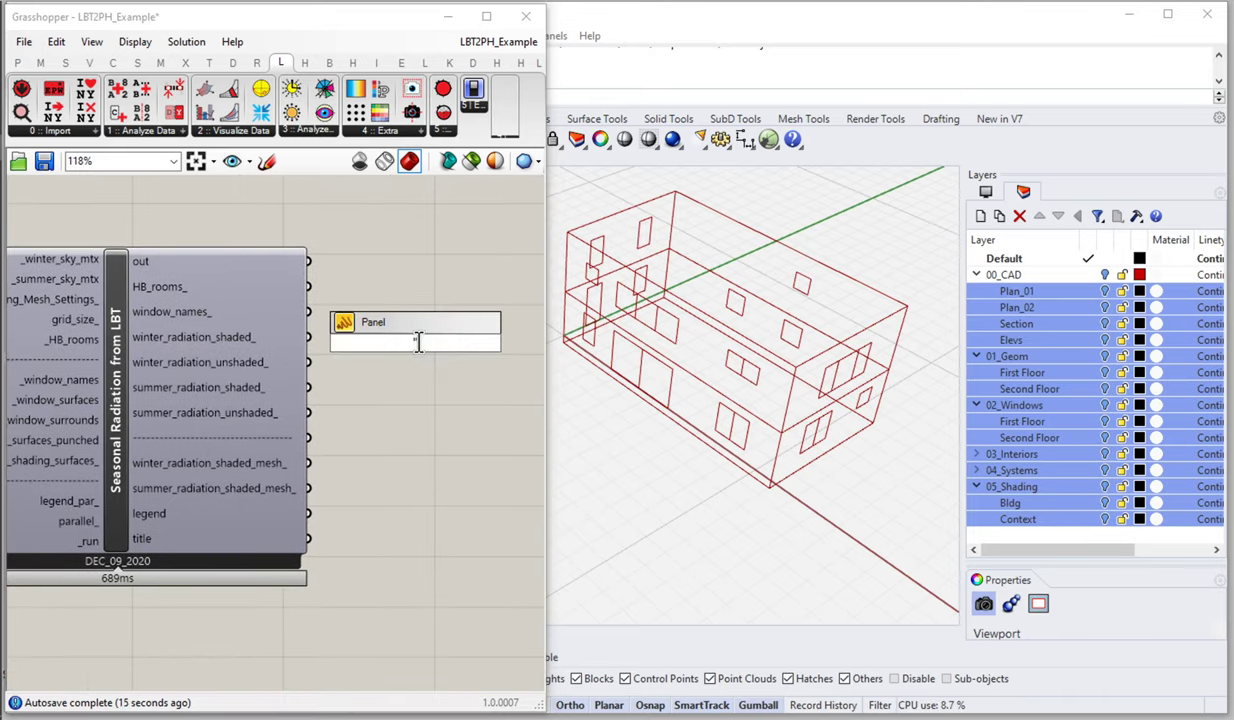
left_click_drag(309, 337, 334, 345)
left_click_drag(492, 302, 472, 385)
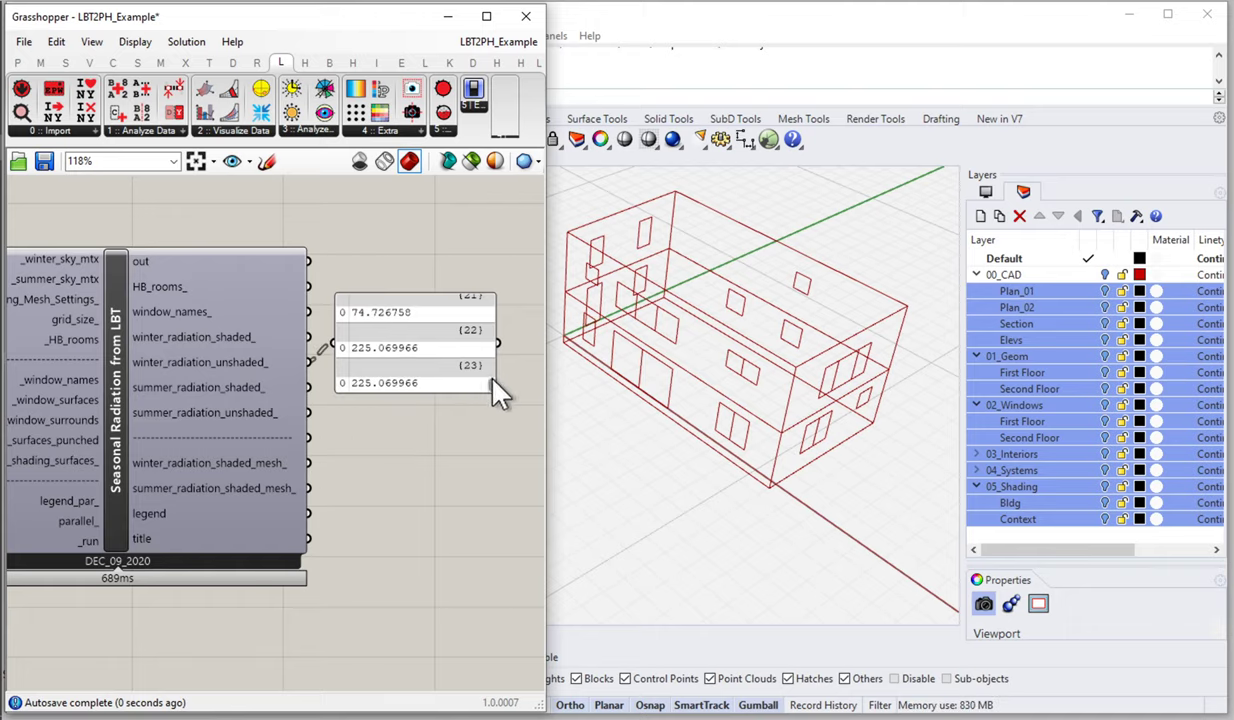
Read the shaded and unshaded summer radiation outputs in the same panel and delete the panel
mouse_move(492, 382)
left_mouse_down()
mouse_move(501, 308)
mouse_move(500, 400)
left_mouse_up()
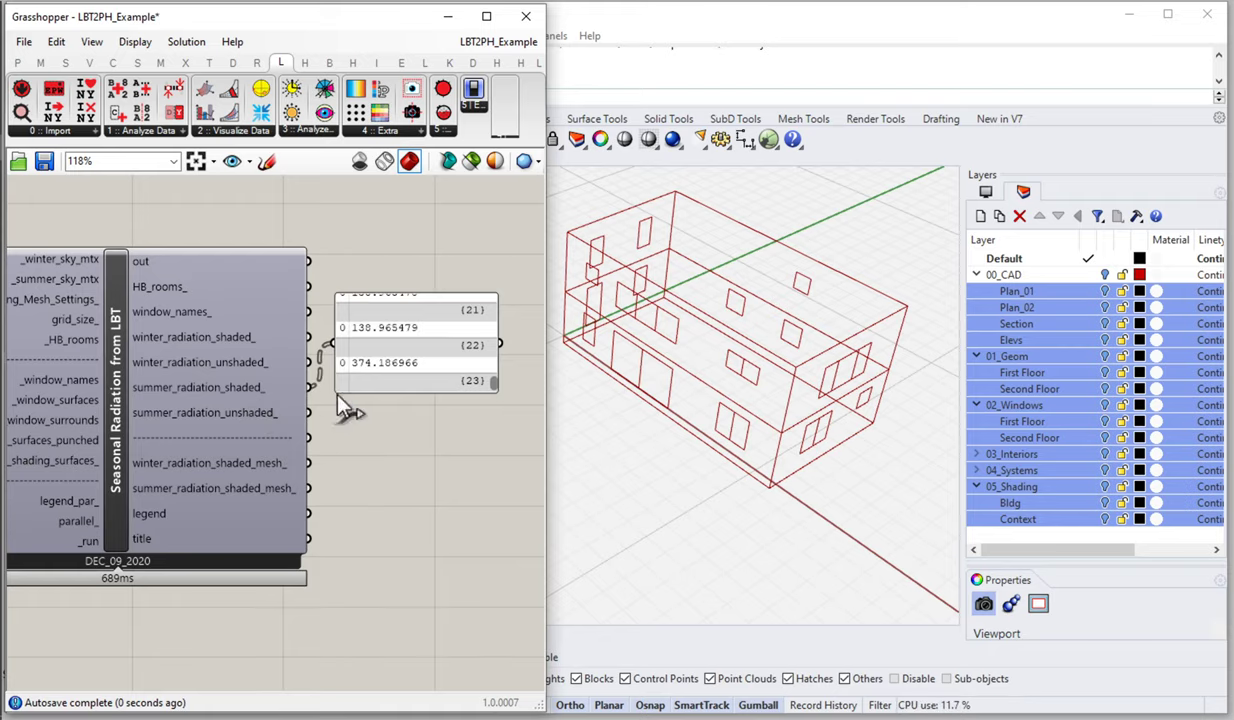
left_click_drag(309, 418, 333, 343)
mouse_move(500, 391)
left_mouse_down()
mouse_move(500, 357)
mouse_move(502, 380)
left_mouse_up()
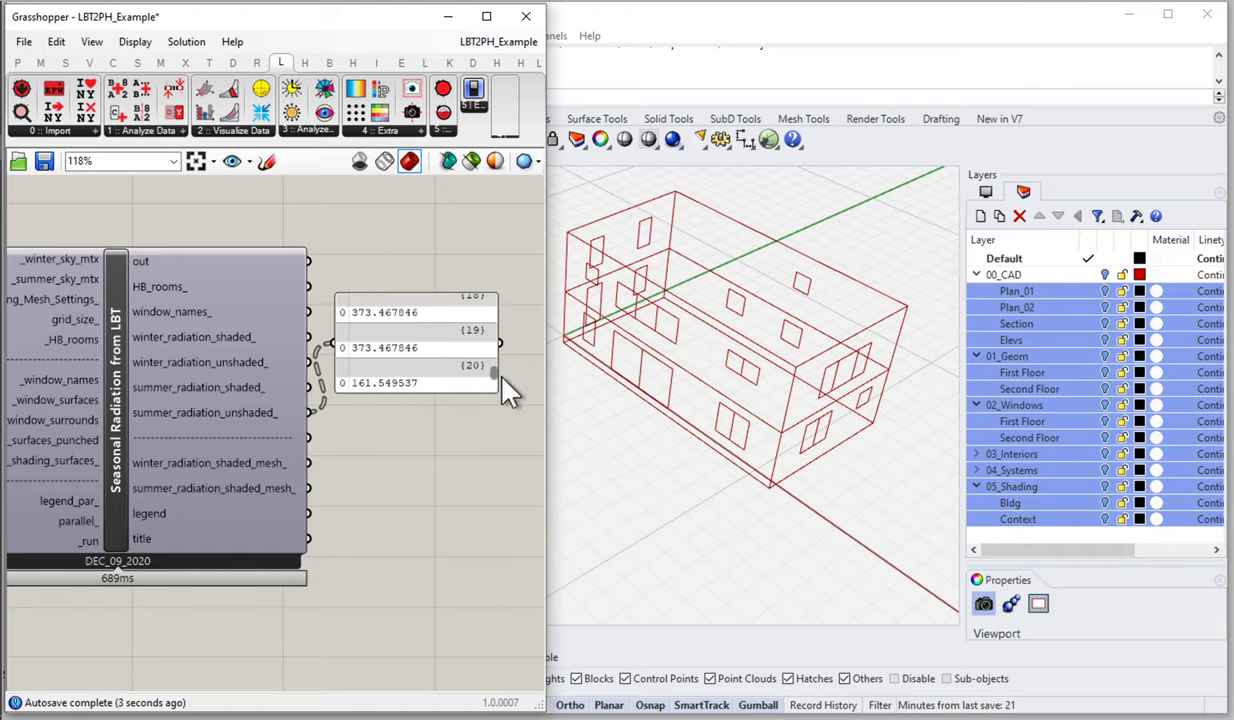
left_click(455, 360)
key("Delete")
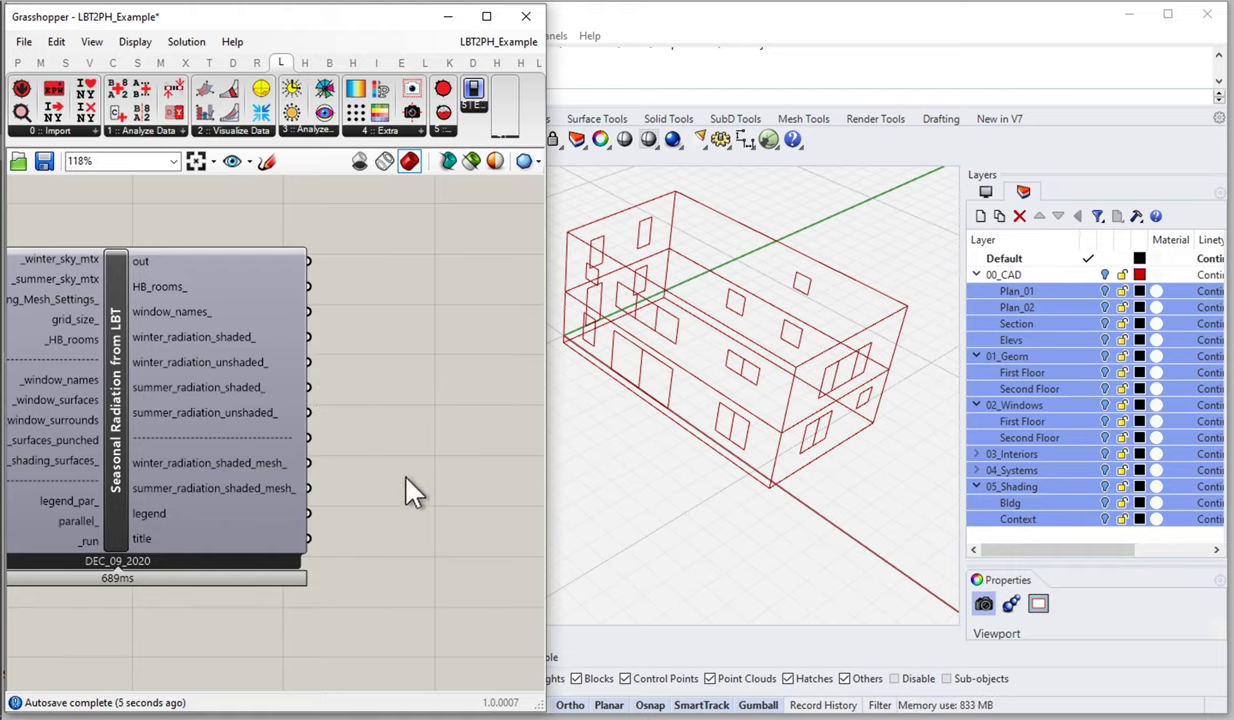
Place a Mesh parameter, wire Seasonal Radiation's winter_radiation_shaded_mesh_ output into it and inspect the coloured windows in Rhino
double_click(405, 476)
type("mesh")
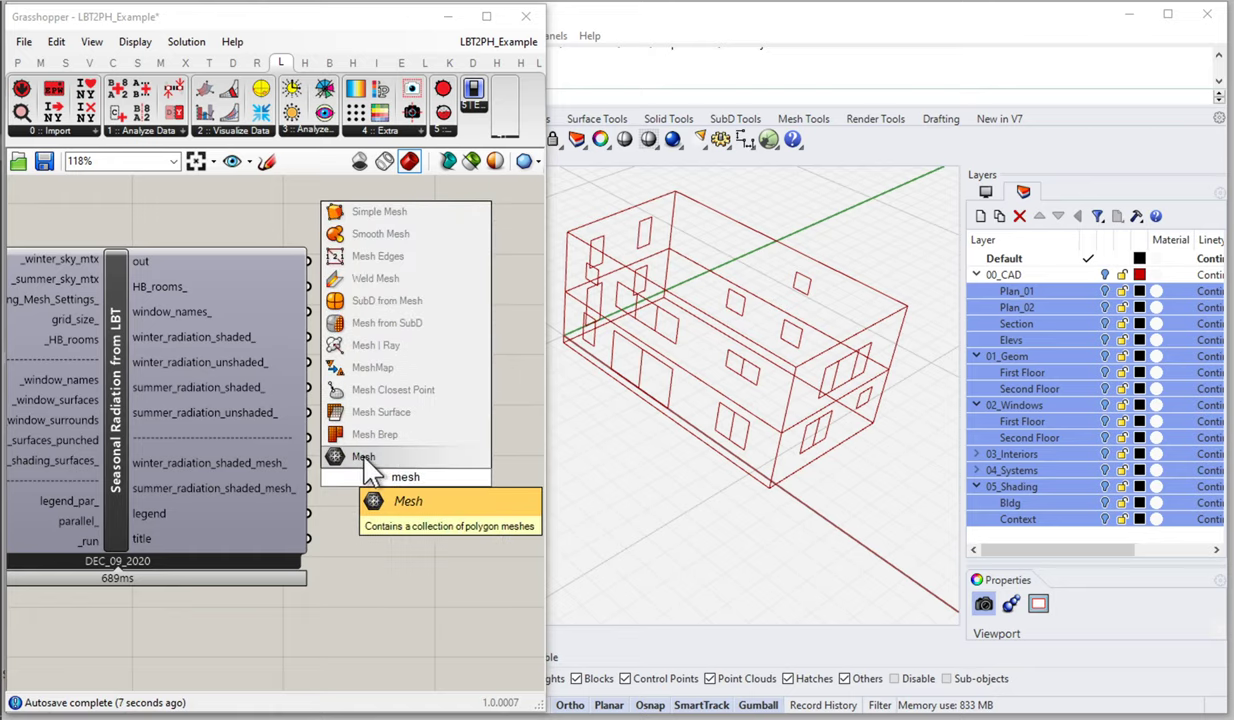
left_click(393, 462)
left_click_drag(308, 463, 381, 478)
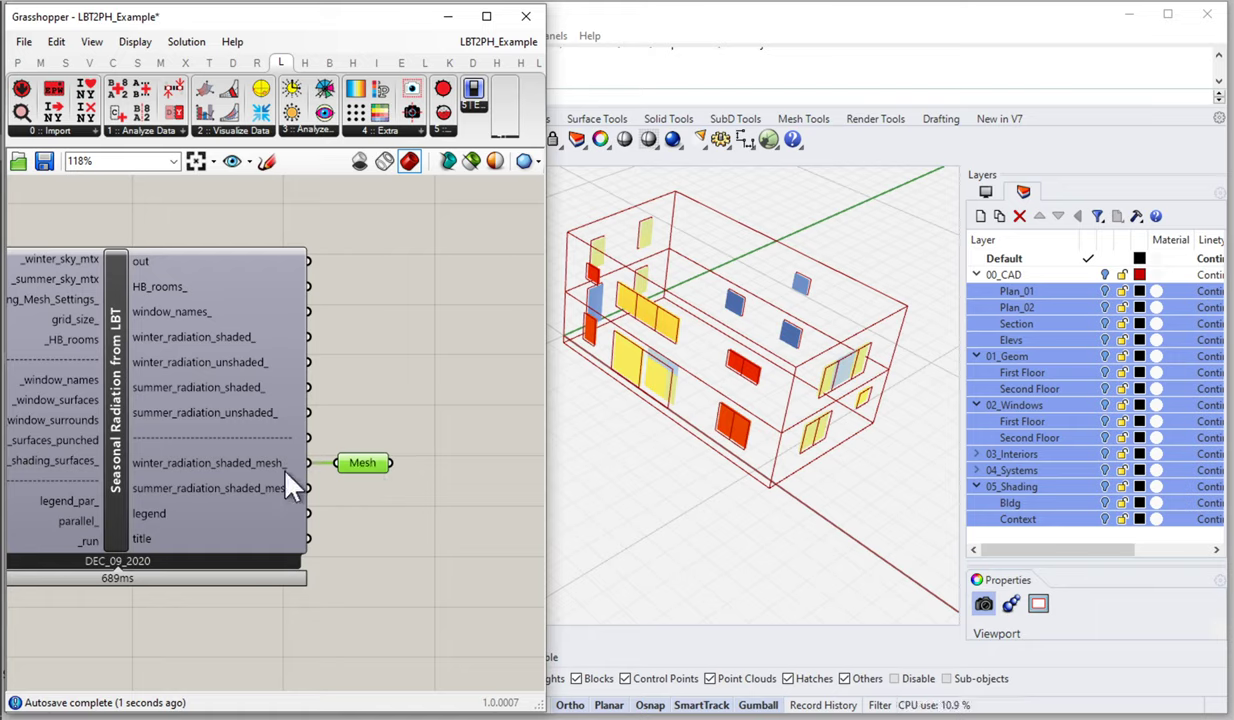
mouse_move(625, 446)
right_mouse_down()
mouse_move(650, 427)
mouse_move(637, 428)
right_mouse_up()
scroll(845, 339, "up", 5)
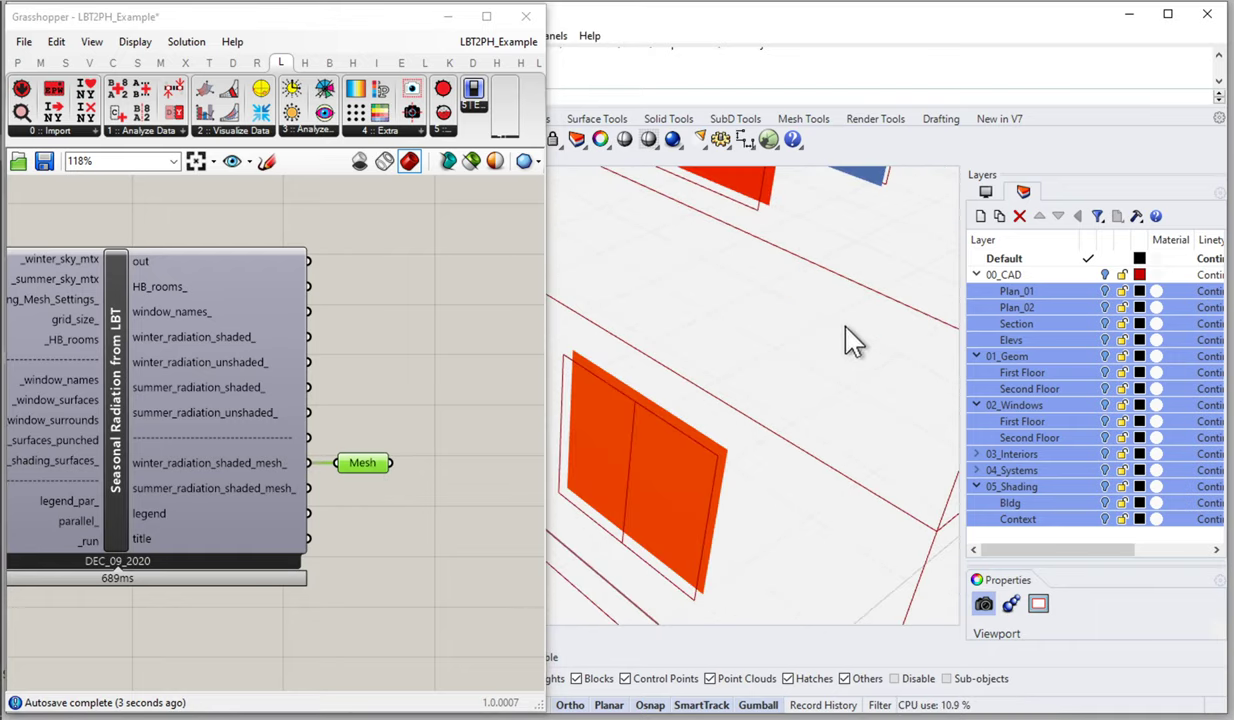
scroll(785, 339, "down", 8)
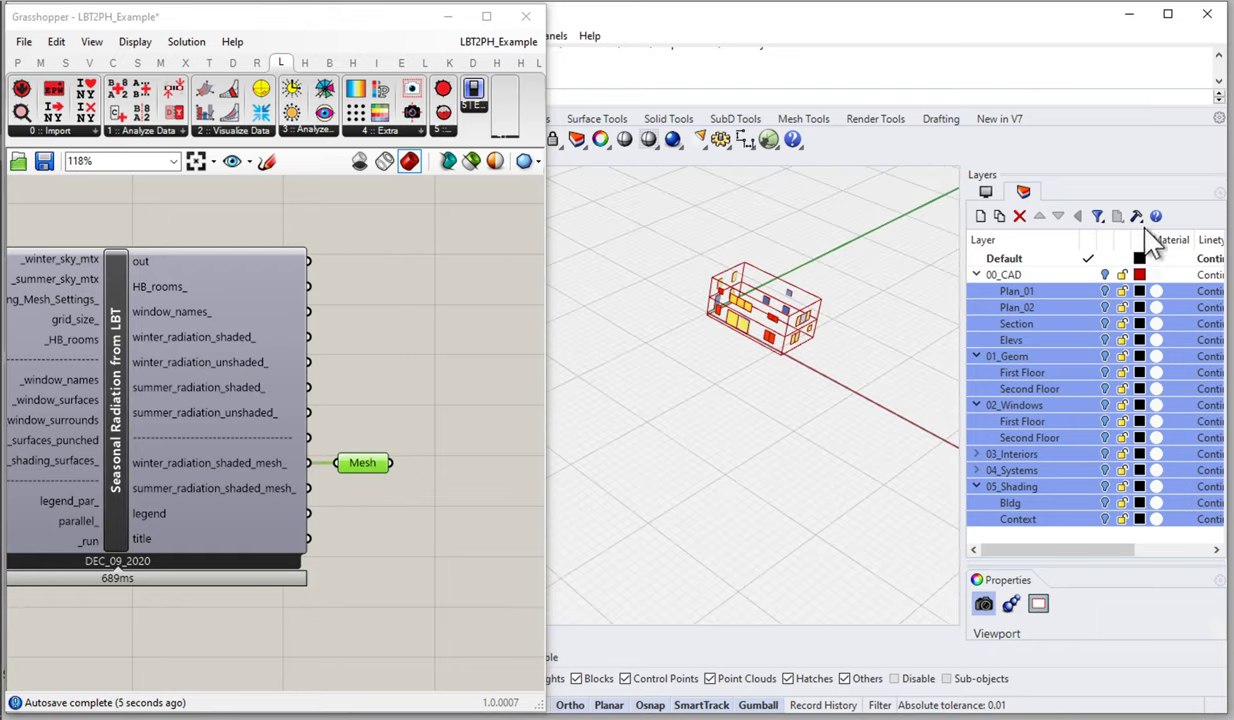
Show the Section layer under 00_CAD and make Default the current layer again
left_click(1086, 323)
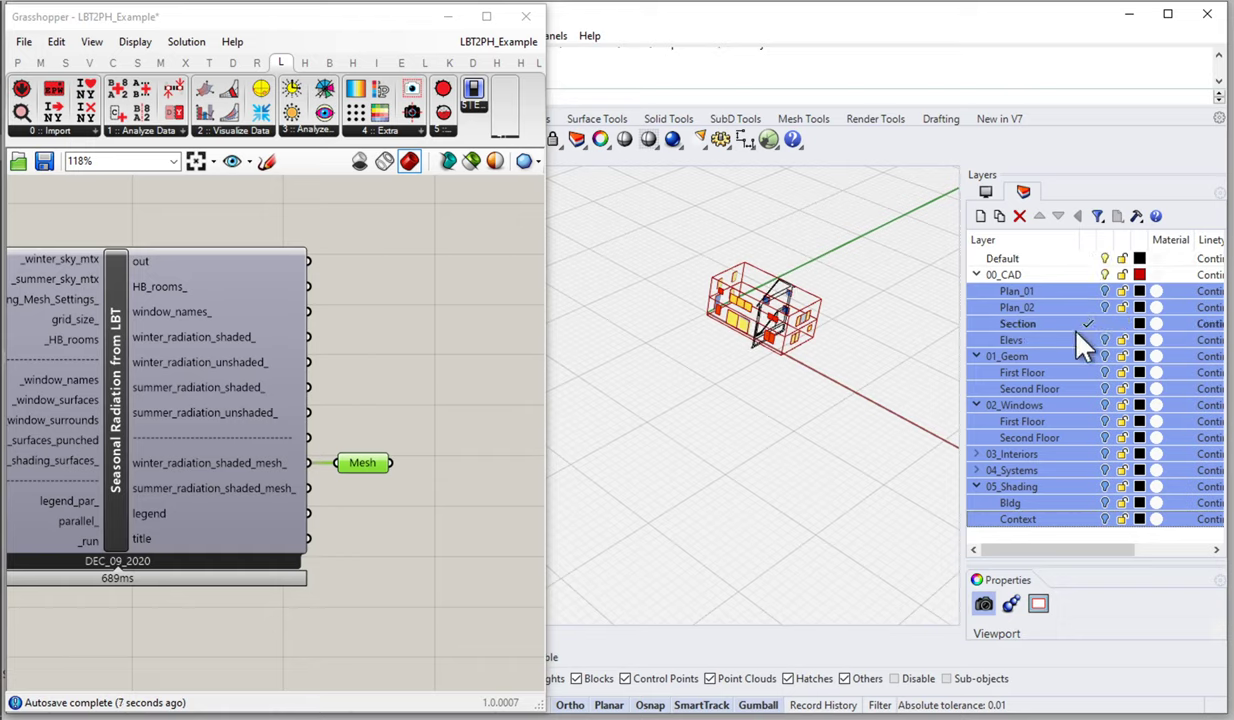
left_click(1088, 272)
left_click(1088, 258)
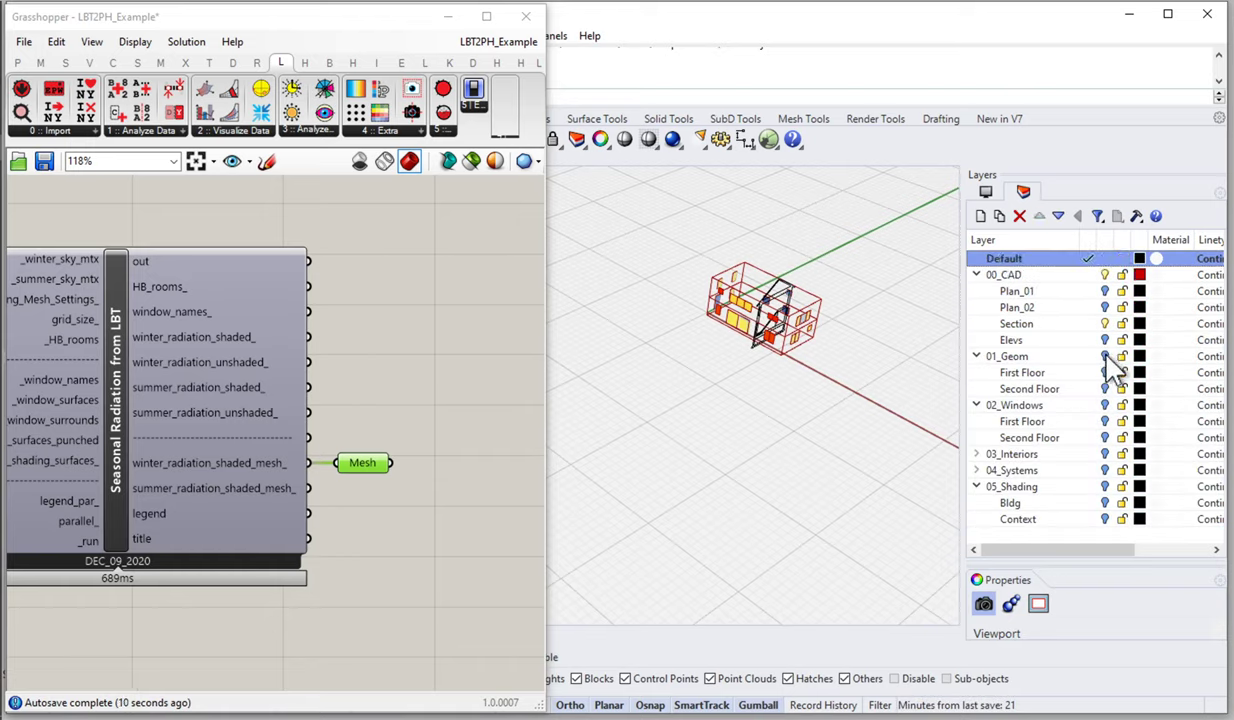
Deselect the section linework and hide the Section layer under 00_CAD so only the coloured windows and room outlines show
left_click(1075, 356)
left_click_drag(868, 341, 836, 272)
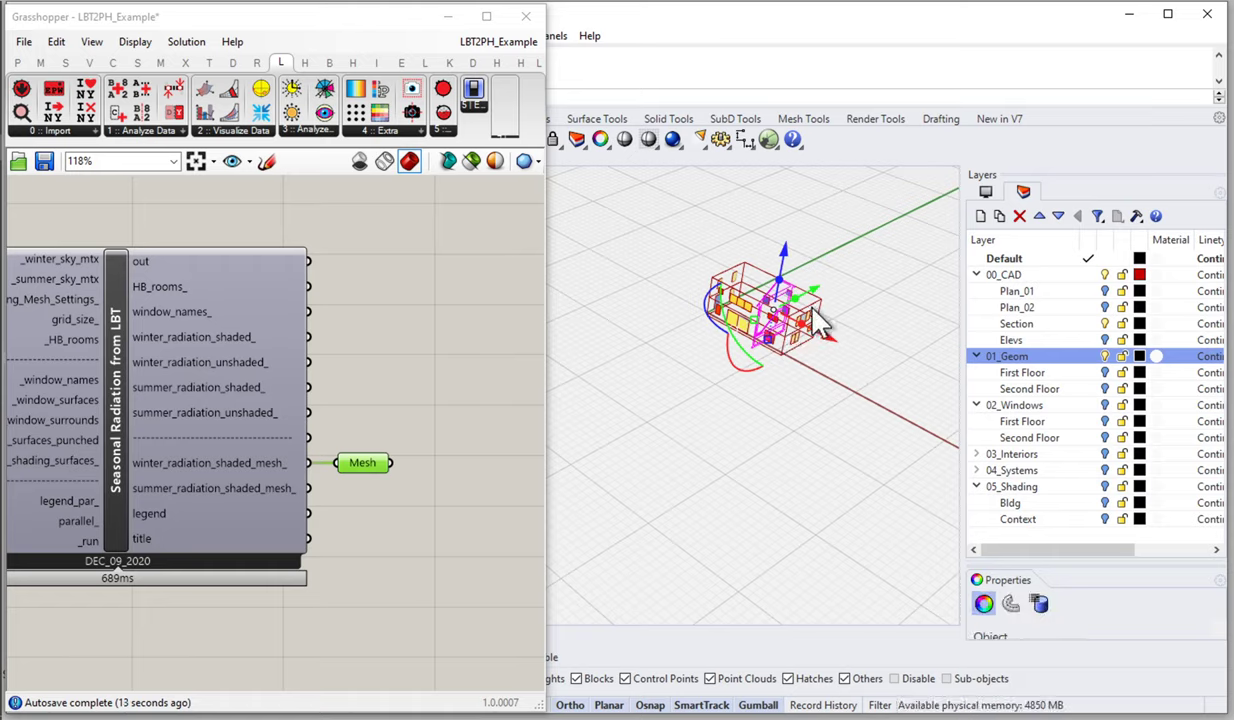
scroll(722, 545, "up", 5)
scroll(766, 504, "down", 4)
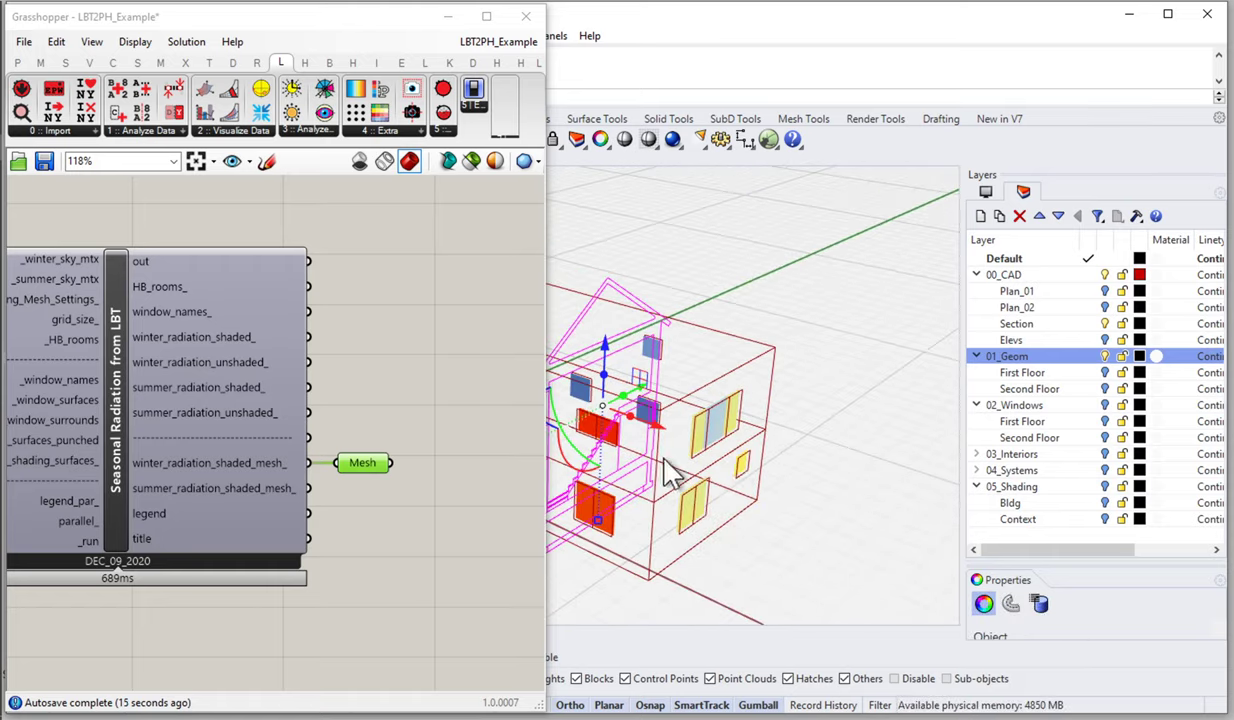
left_click(835, 207)
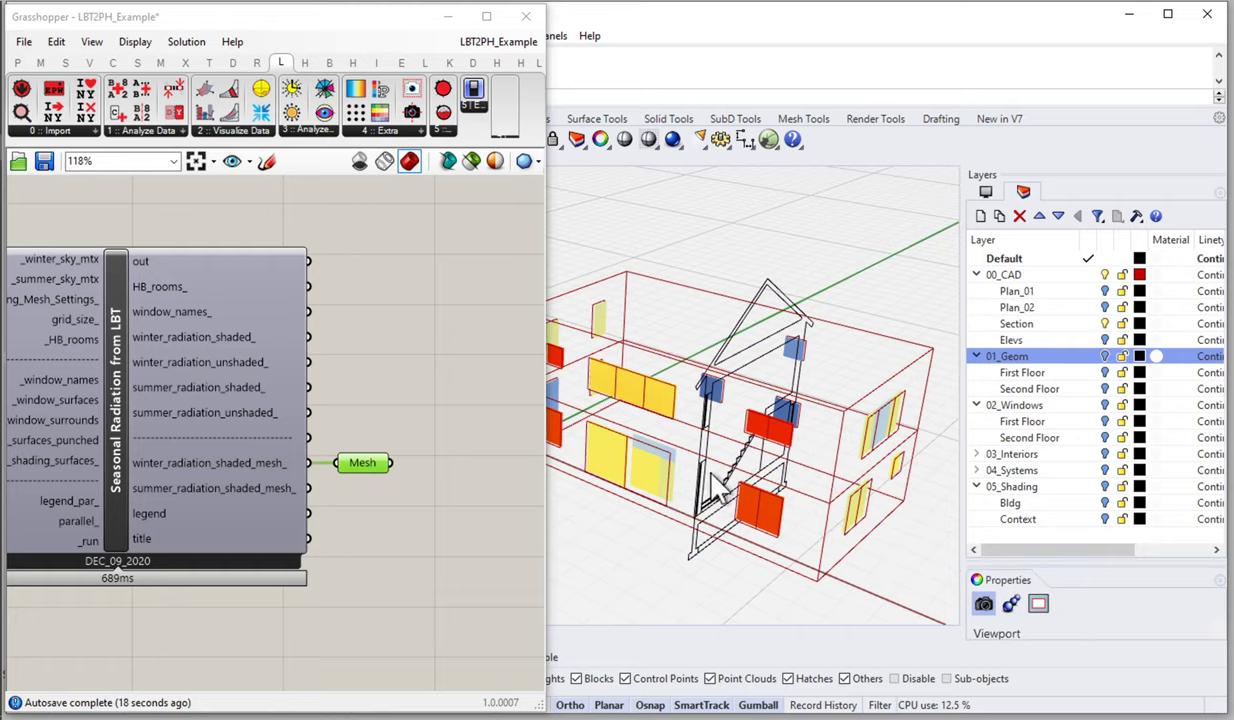
left_click(1104, 323)
right_click_drag(702, 432, 733, 465)
scroll(745, 440, "up", 6)
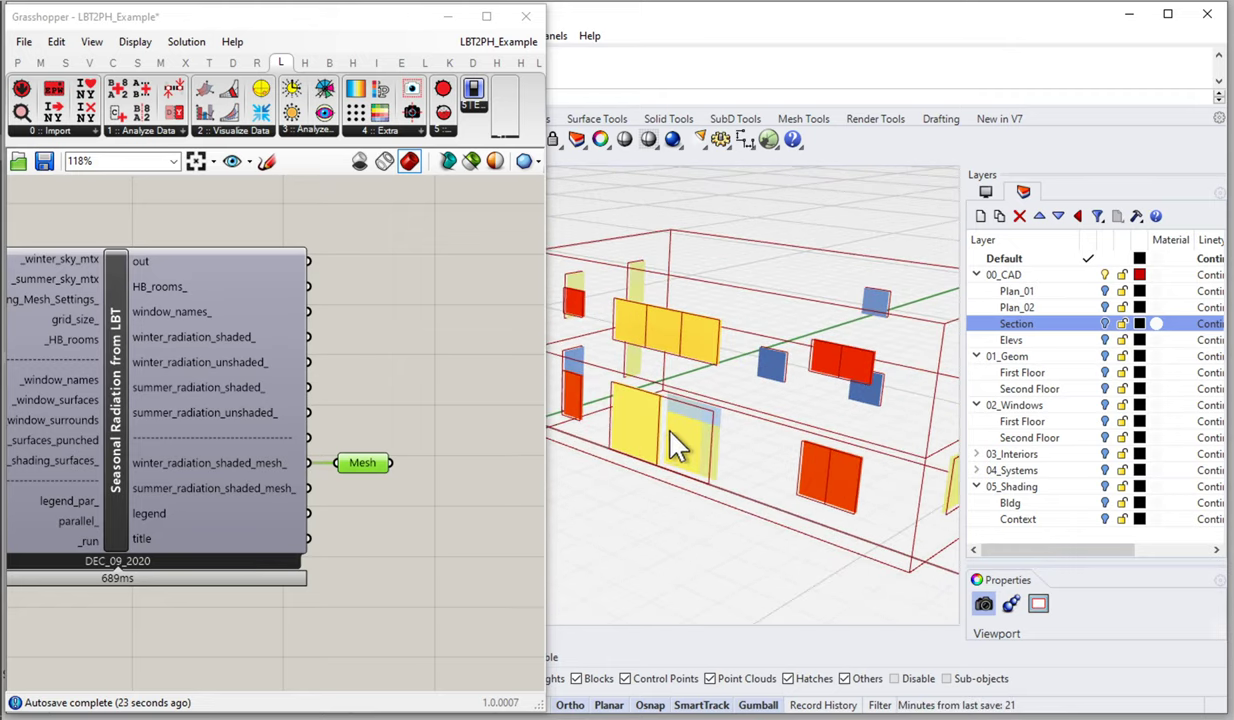
Place a panel containing 0.2 above Seasonal Radiation and wire it into the grid_size_ input
scroll(765, 435, "down", 5)
right_click_drag(118, 400, 277, 439)
double_click(184, 212)
mouse_move(408, 325)
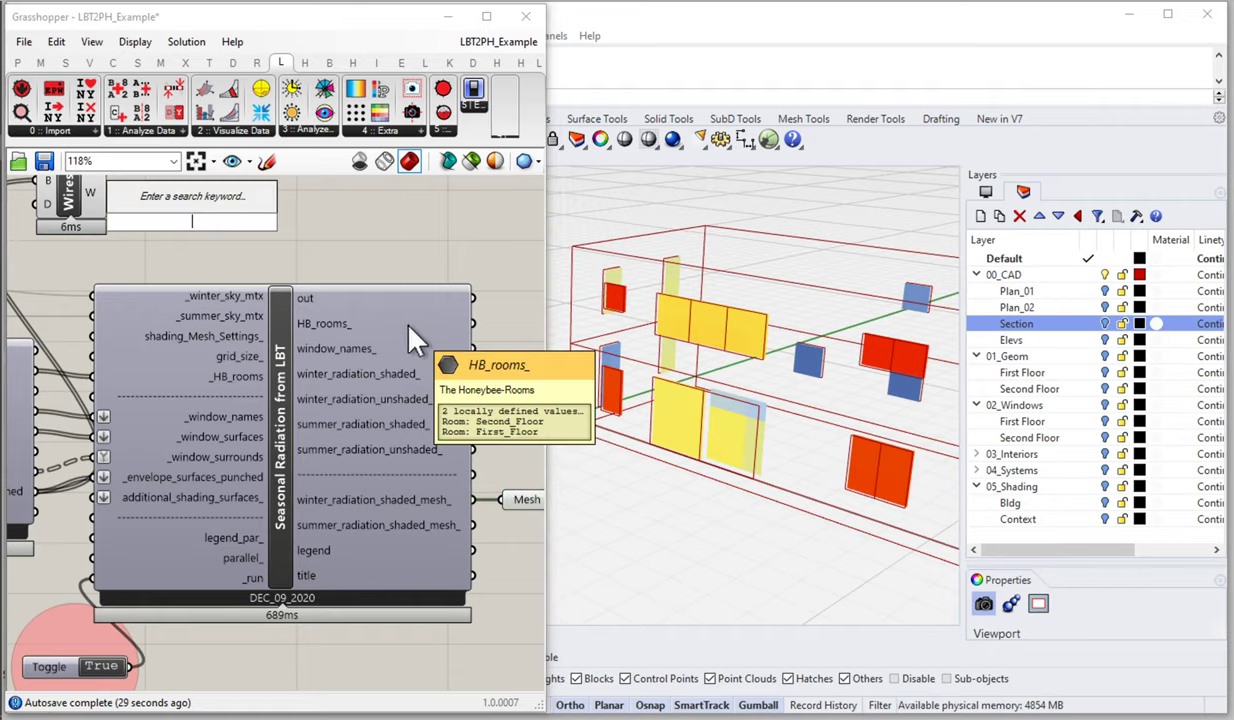
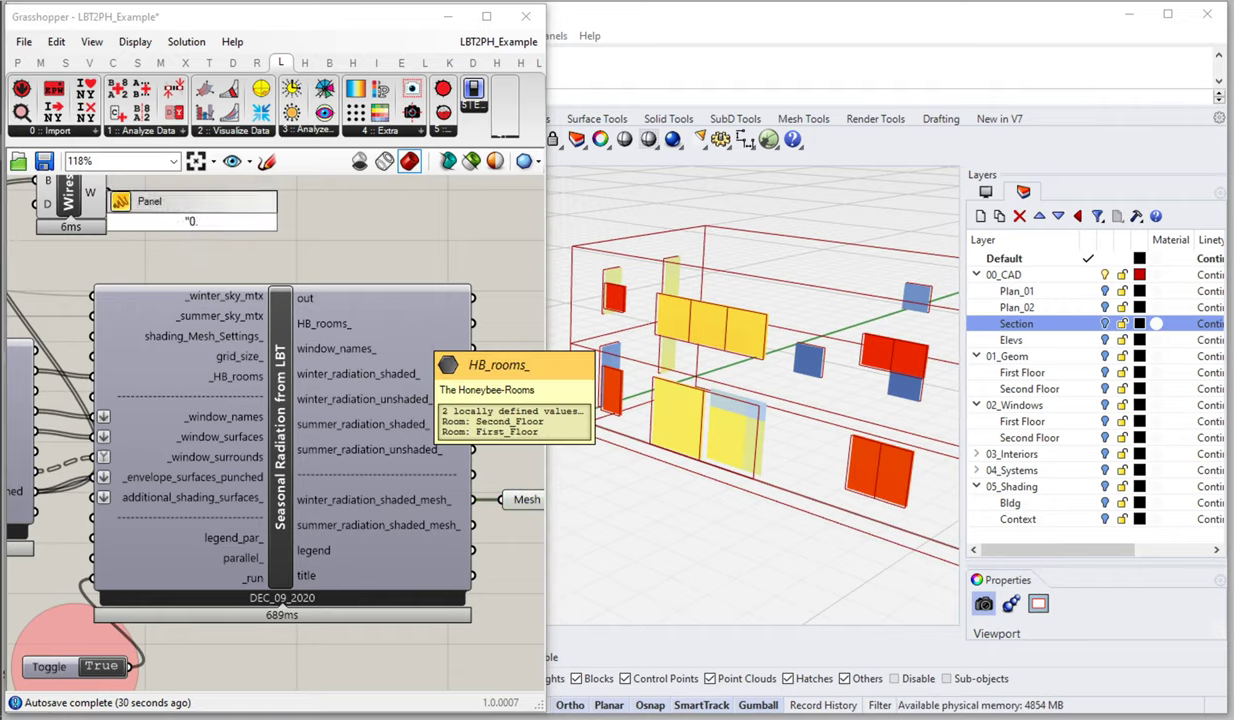
type("2")
key("Return")
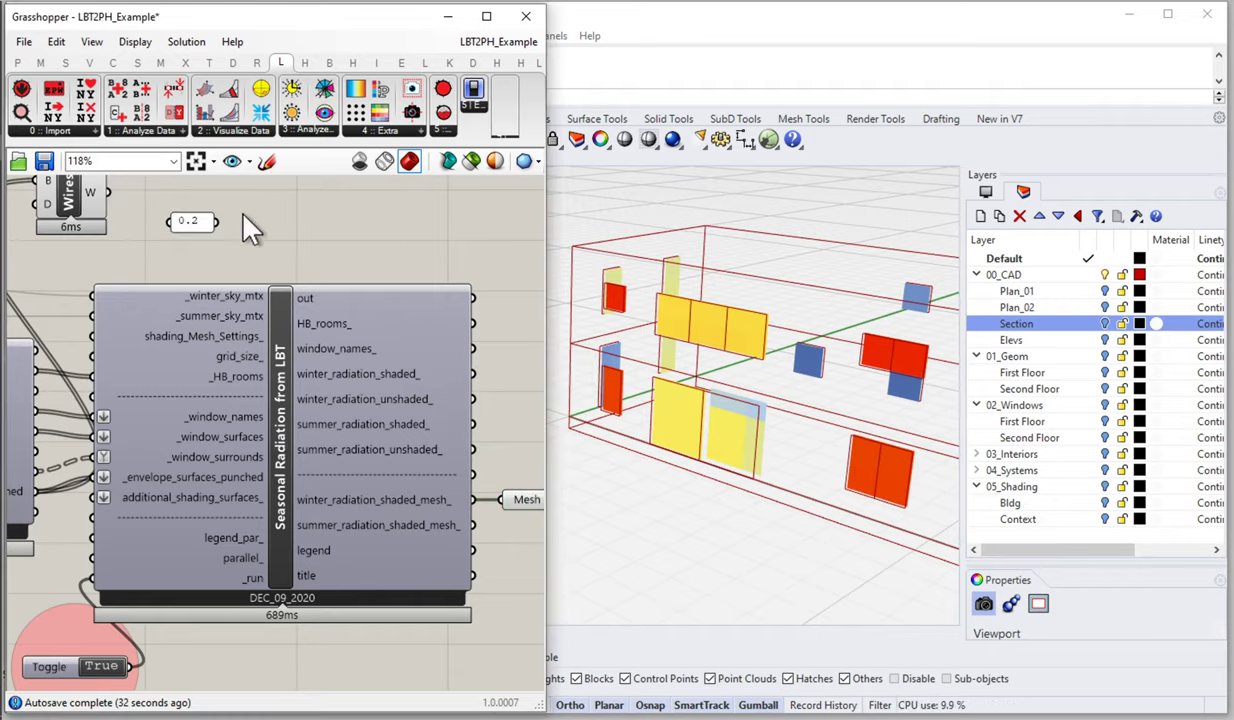
left_click_drag(217, 221, 95, 337)
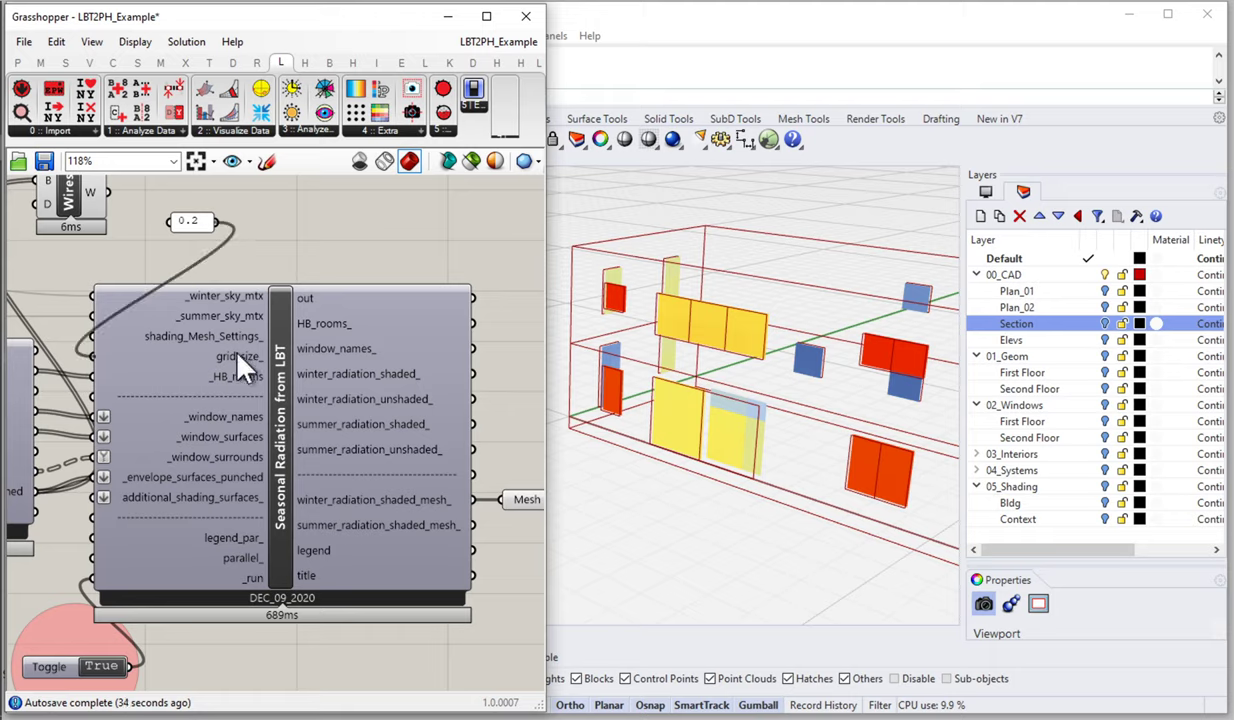
left_click_drag(238, 354, 238, 354)
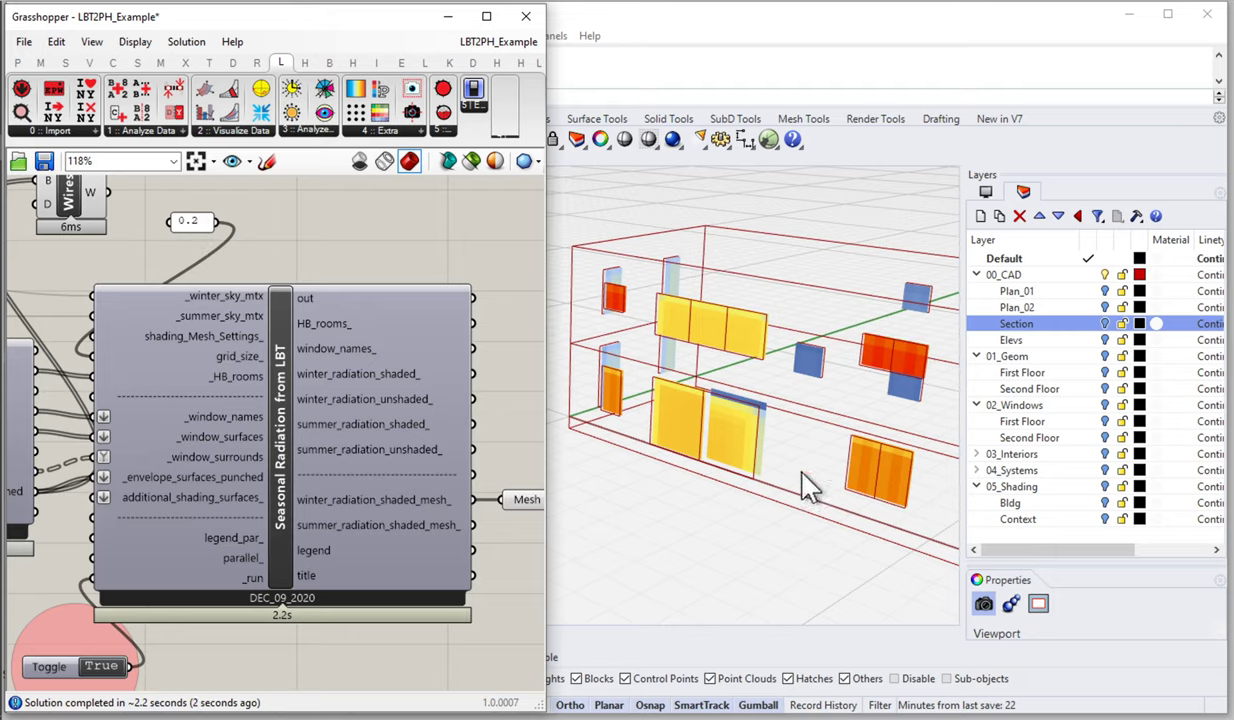
Set the grid size panel's value to 0.1
scroll(744, 444, "up", 2)
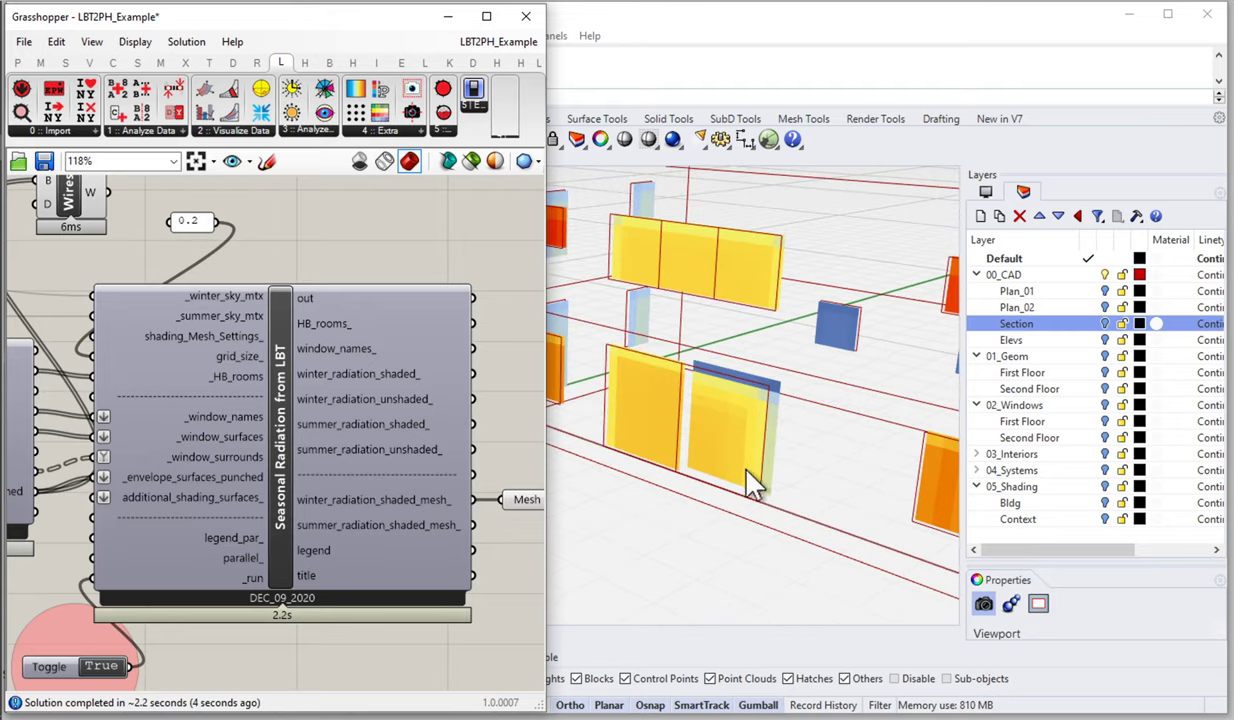
scroll(748, 470, "down", 3)
double_click(187, 220)
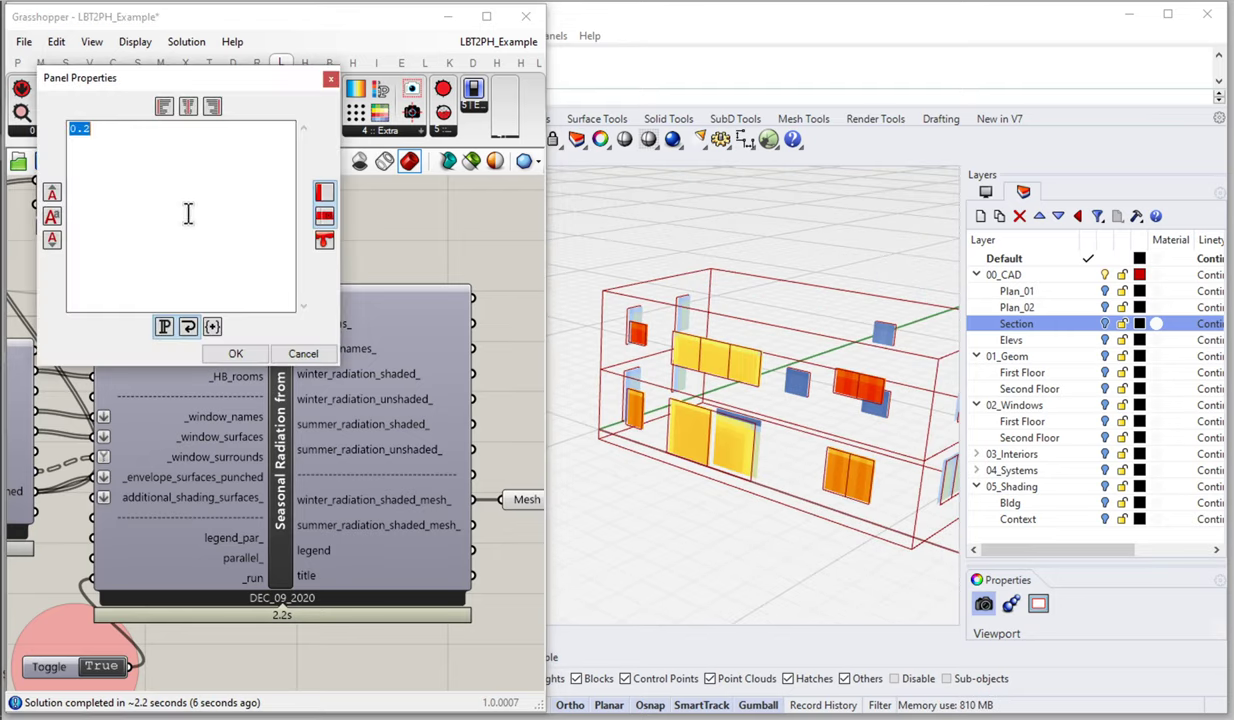
left_click(236, 353)
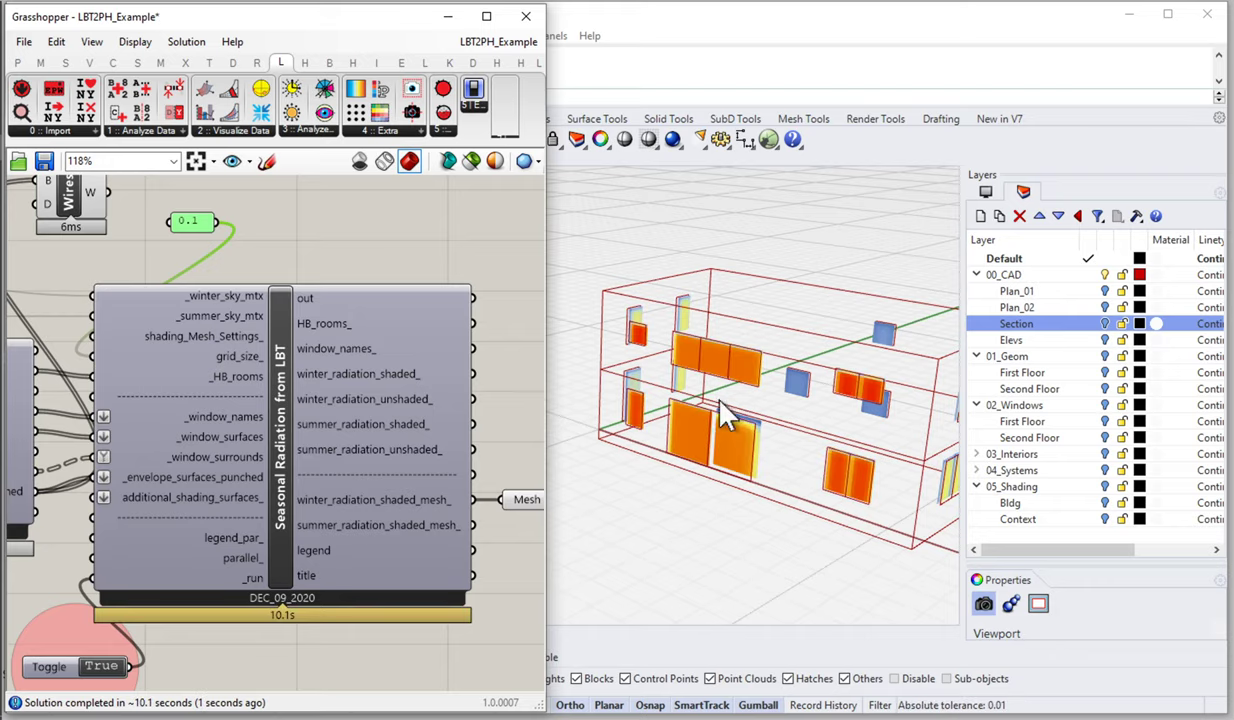
Examine the finer winter radiation mesh on the windows up close and from several angles around the house
scroll(728, 450, "up", 3)
scroll(735, 440, "up", 3)
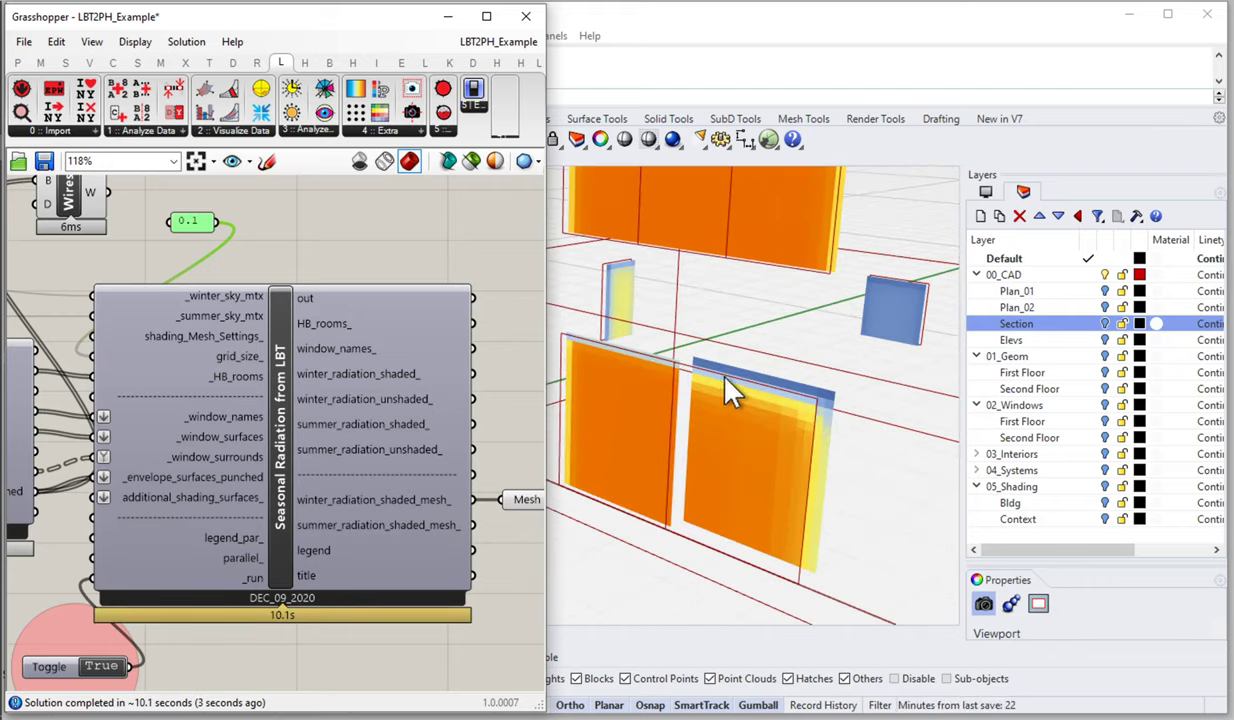
right_click_drag(762, 392, 705, 378)
scroll(741, 490, "down", 5)
right_click_drag(771, 504, 744, 427)
scroll(906, 490, "up", 6)
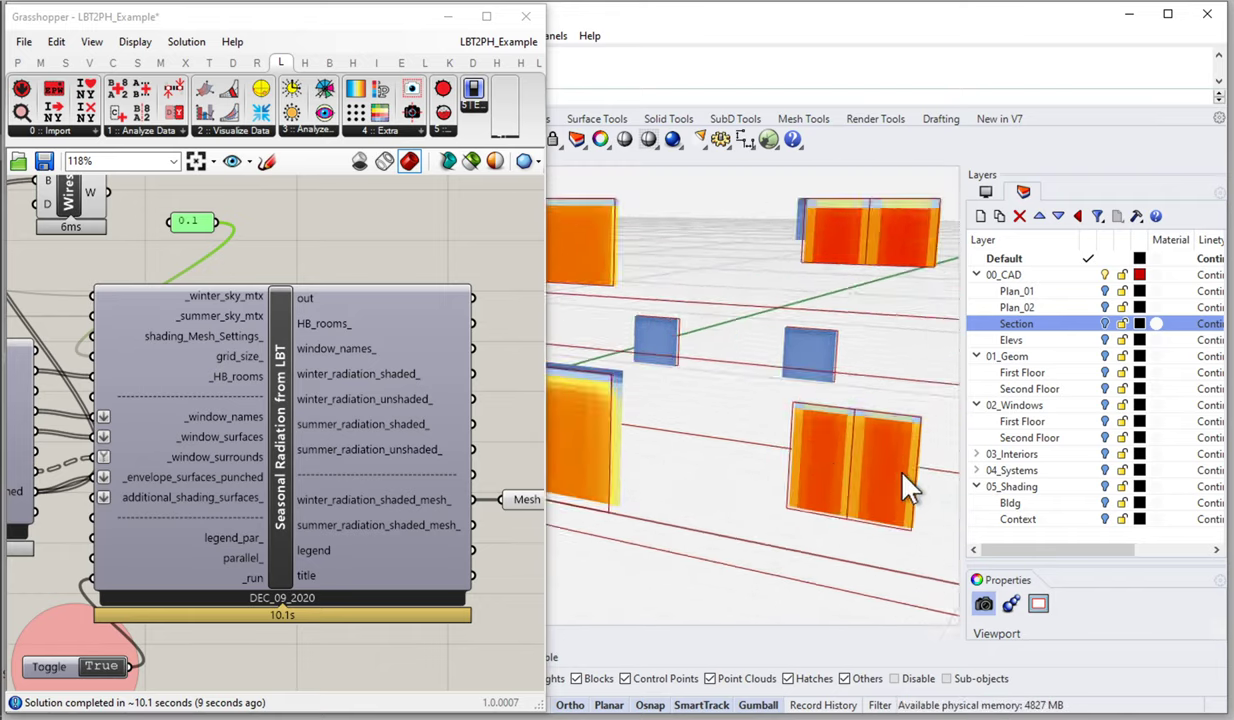
scroll(824, 505, "down", 4)
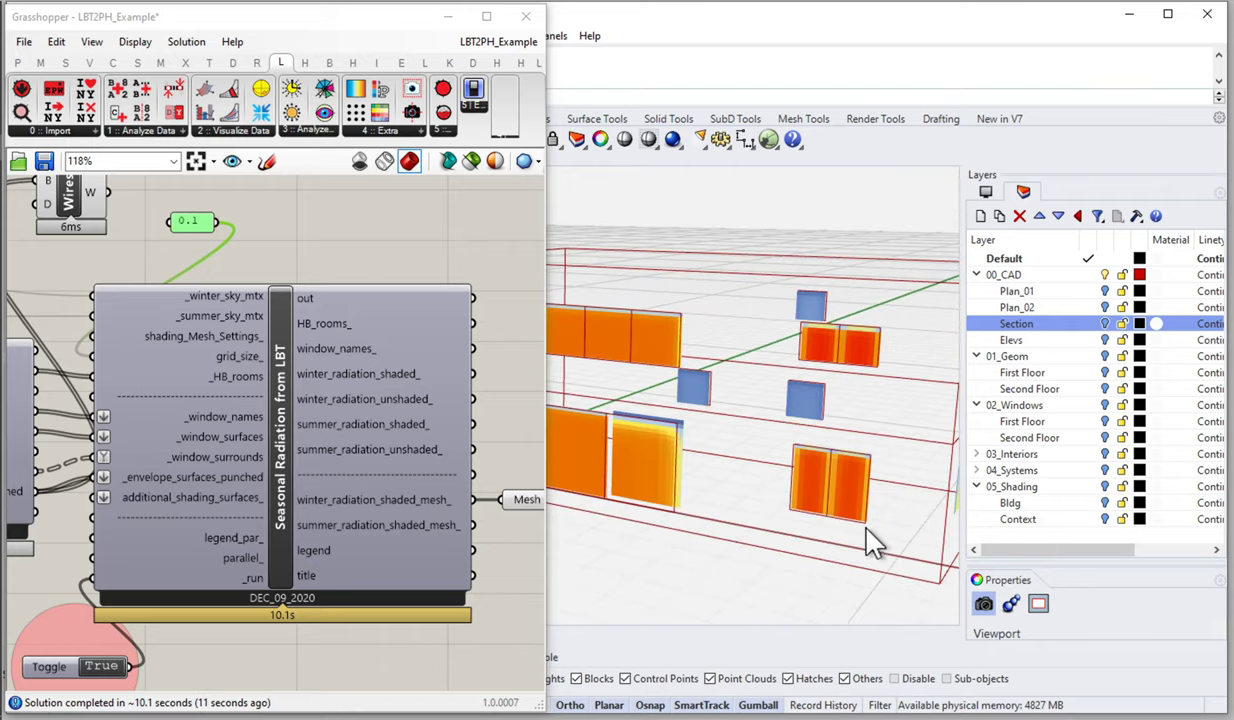
scroll(800, 520, "up", 3)
scroll(748, 505, "down", 4)
right_click_drag(777, 498, 705, 487)
right_click_drag(771, 455, 690, 448)
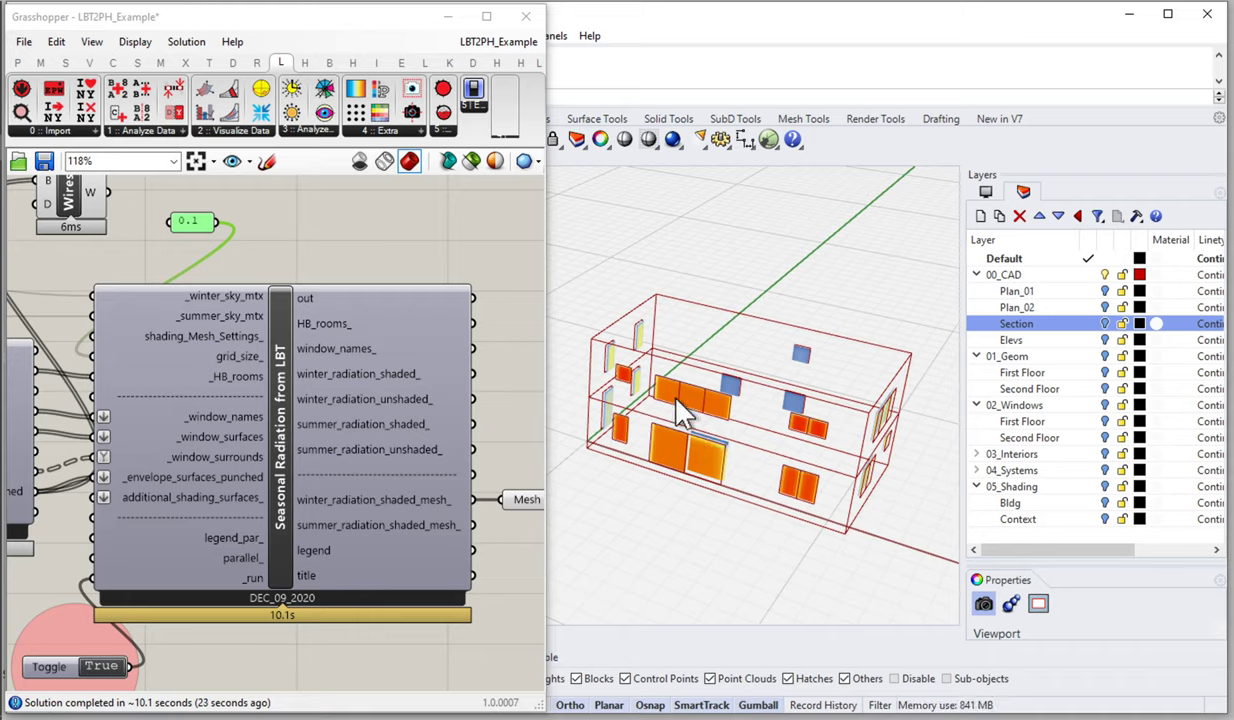
Compare the winter and summer shaded meshes through the Mesh parameter, leaving summer_radiation_shaded_mesh_ wired as its only input
mouse_move(352, 503)
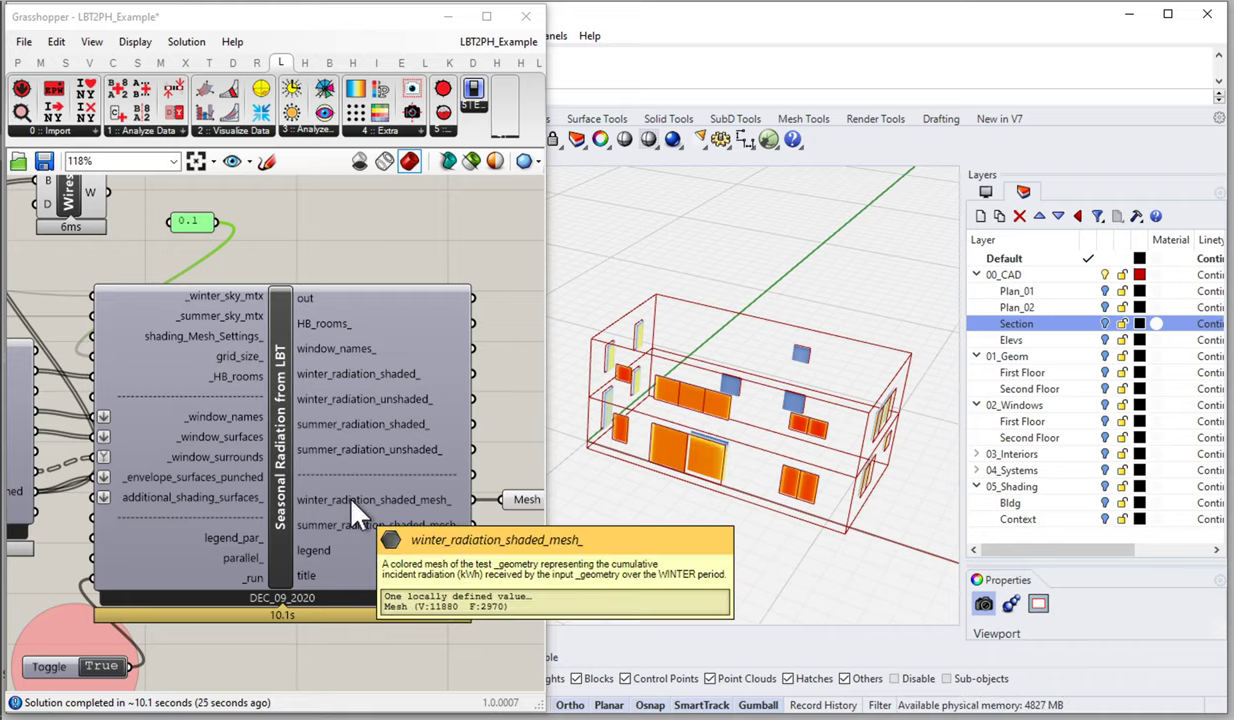
left_click_drag(473, 525, 500, 499)
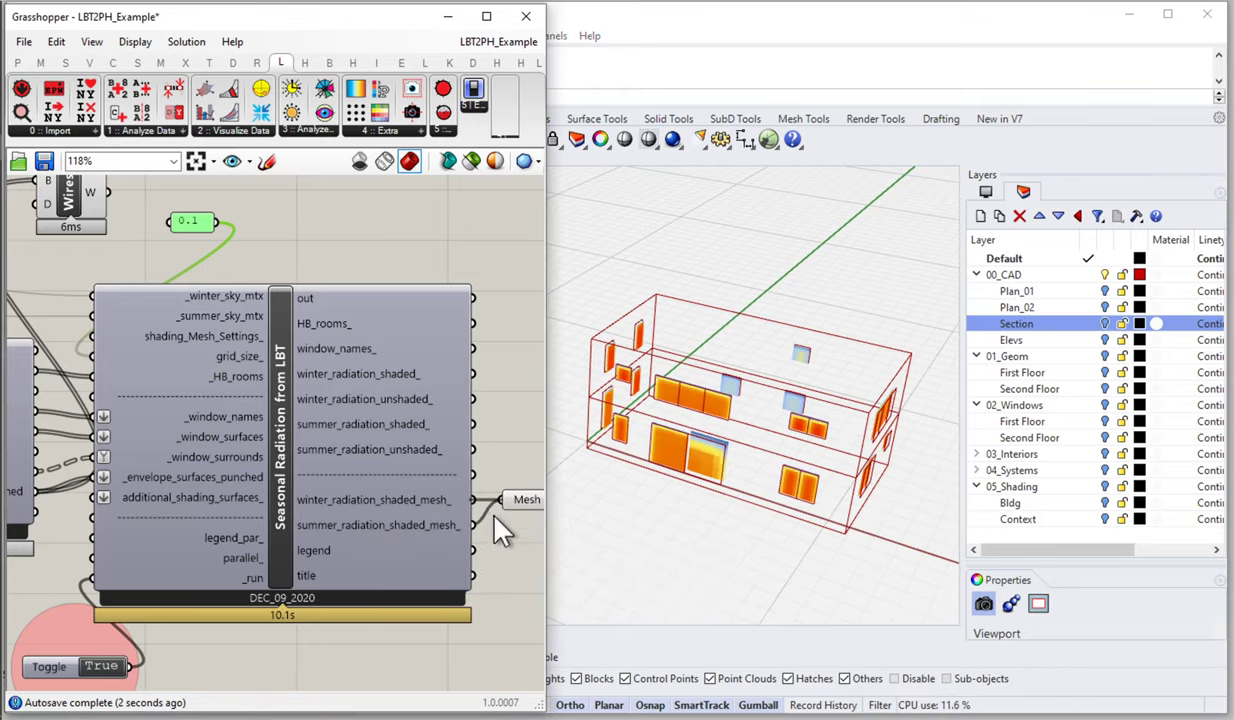
left_click_drag(500, 499, 476, 528)
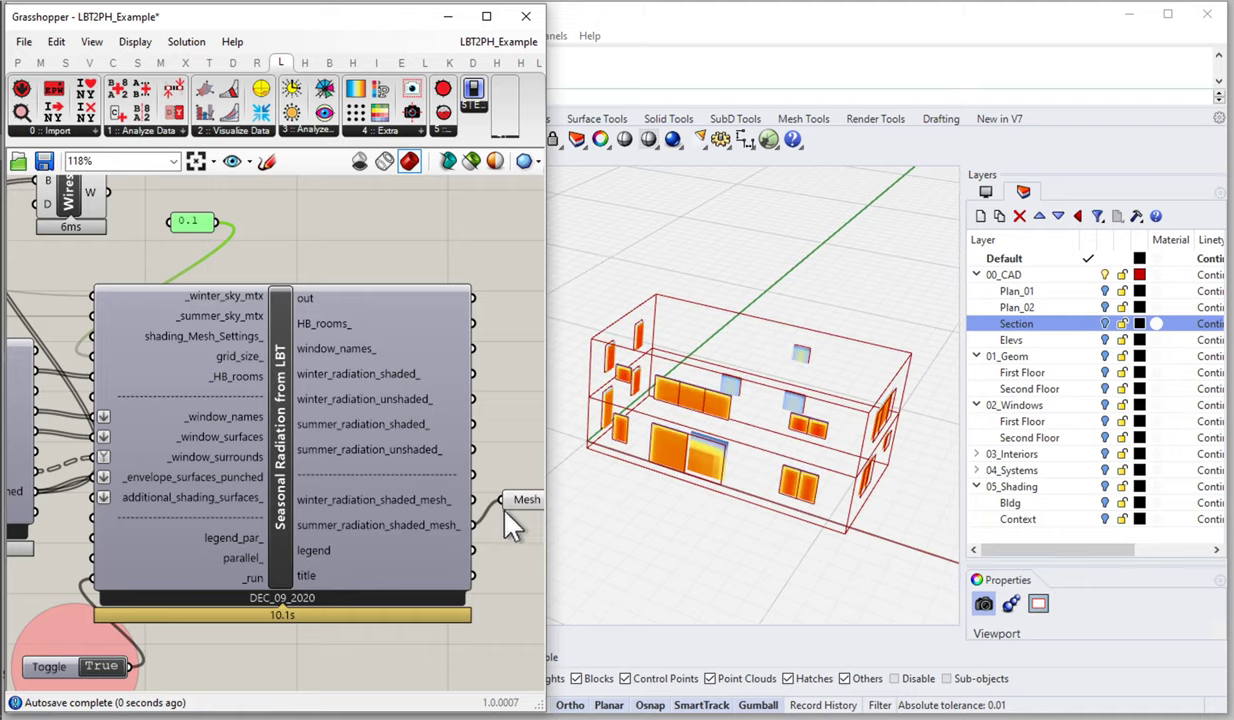
right_click_drag(507, 519, 425, 498)
left_click_drag(447, 489, 449, 509)
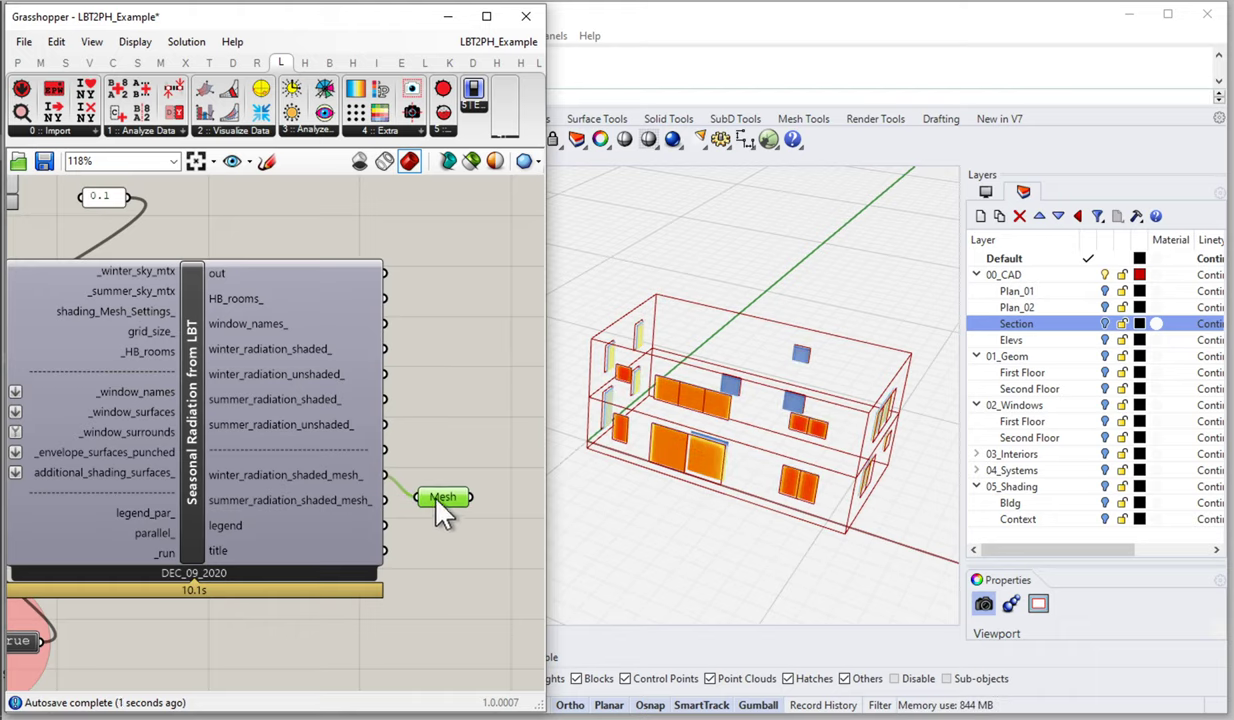
left_click_drag(437, 501, 442, 494)
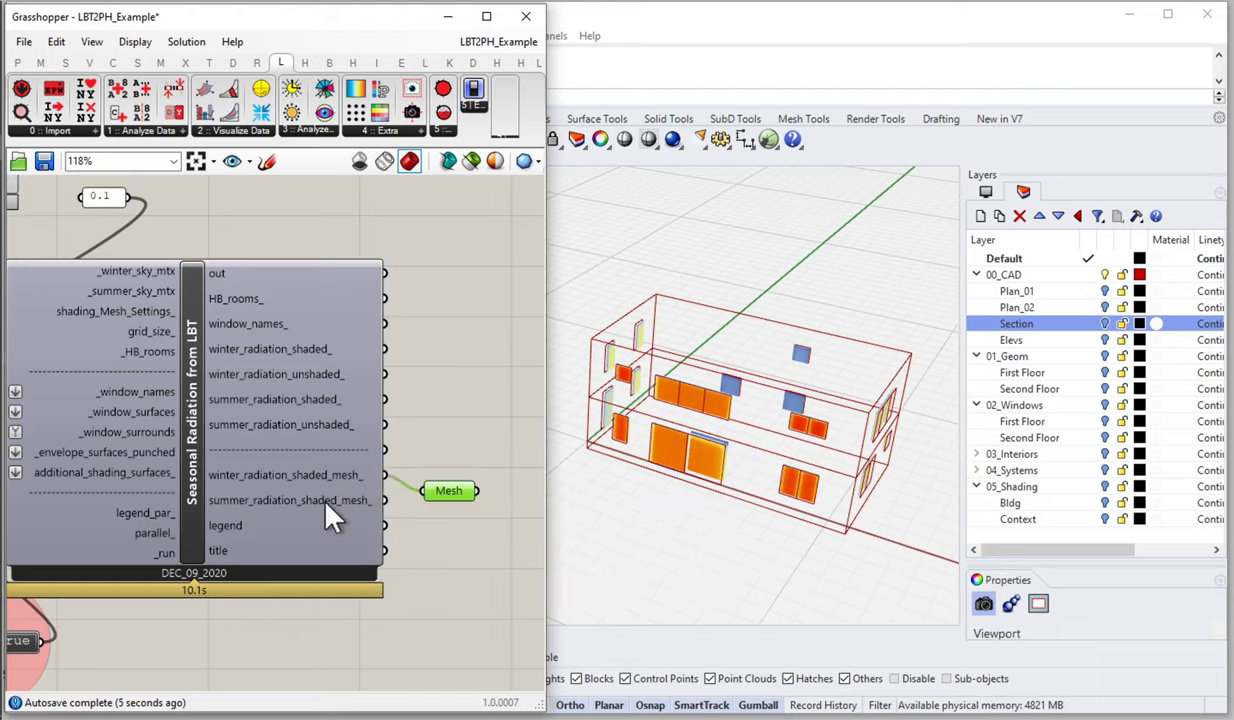
left_click_drag(385, 503, 446, 496)
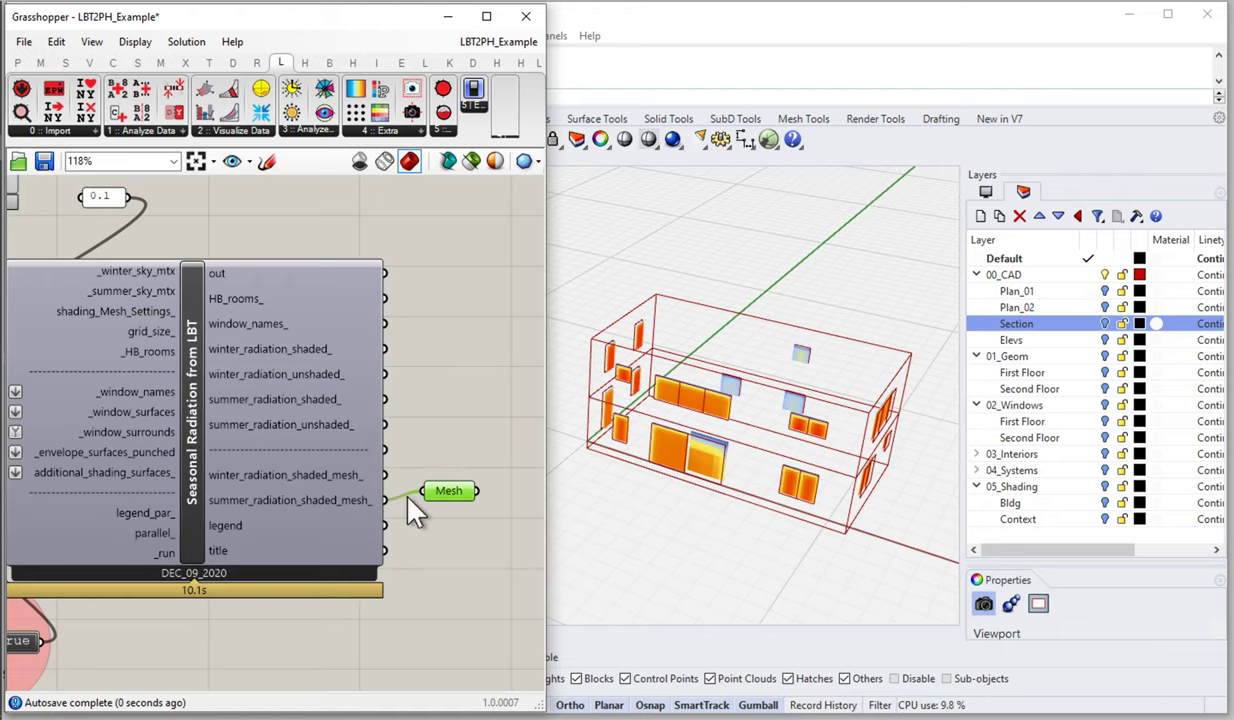
mouse_move(375, 503)
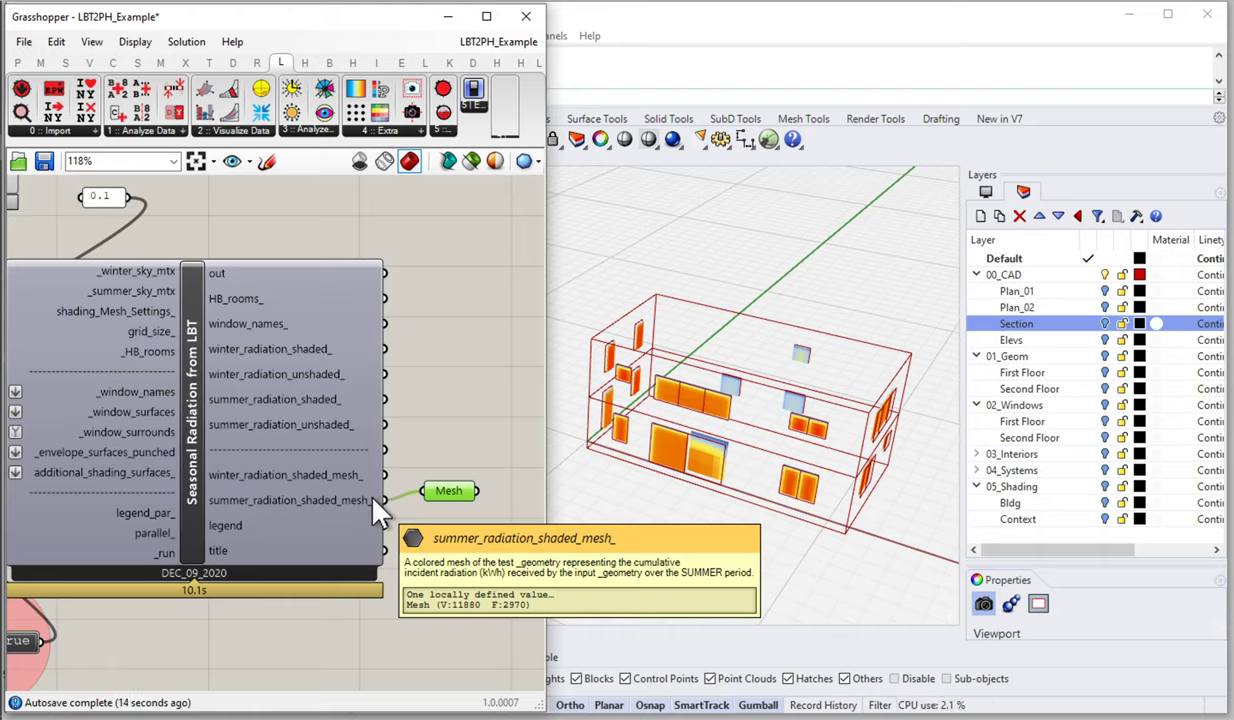
Copy the Roof, Neighbor and Overhang Brep parameters with their Merge component from the disabled group to below Create Window Reveals
right_click_drag(193, 390, 315, 357)
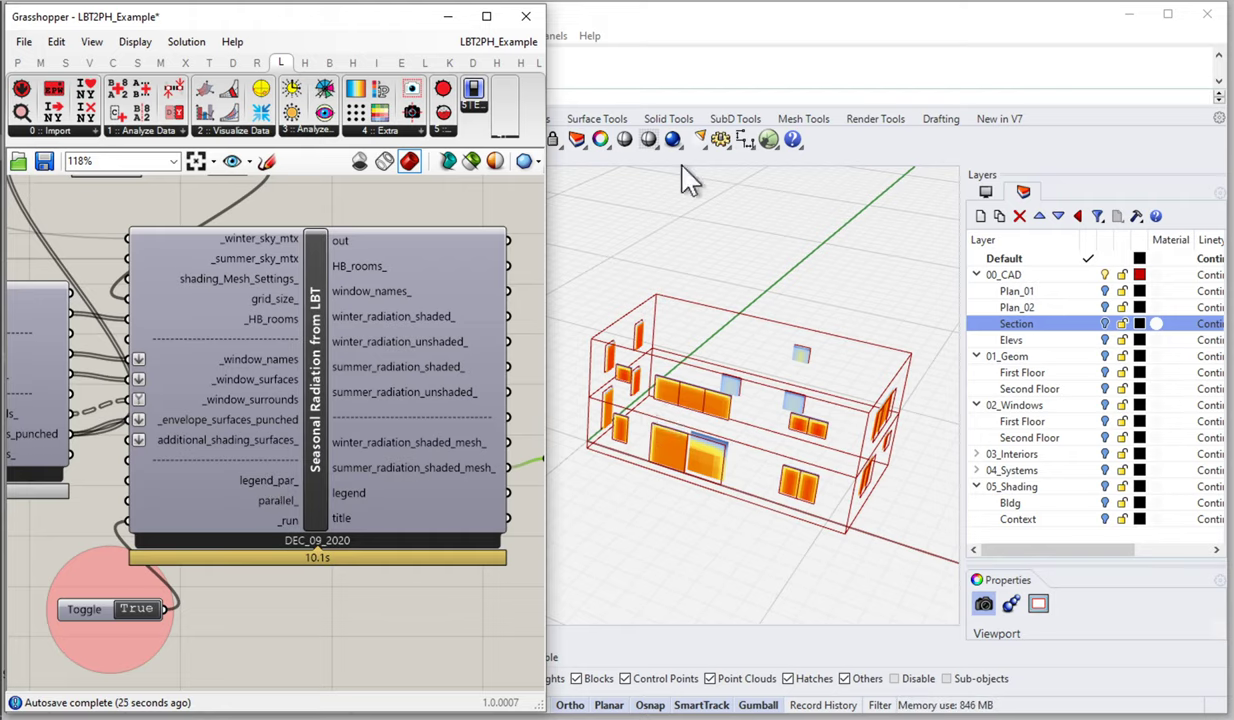
left_click(948, 385)
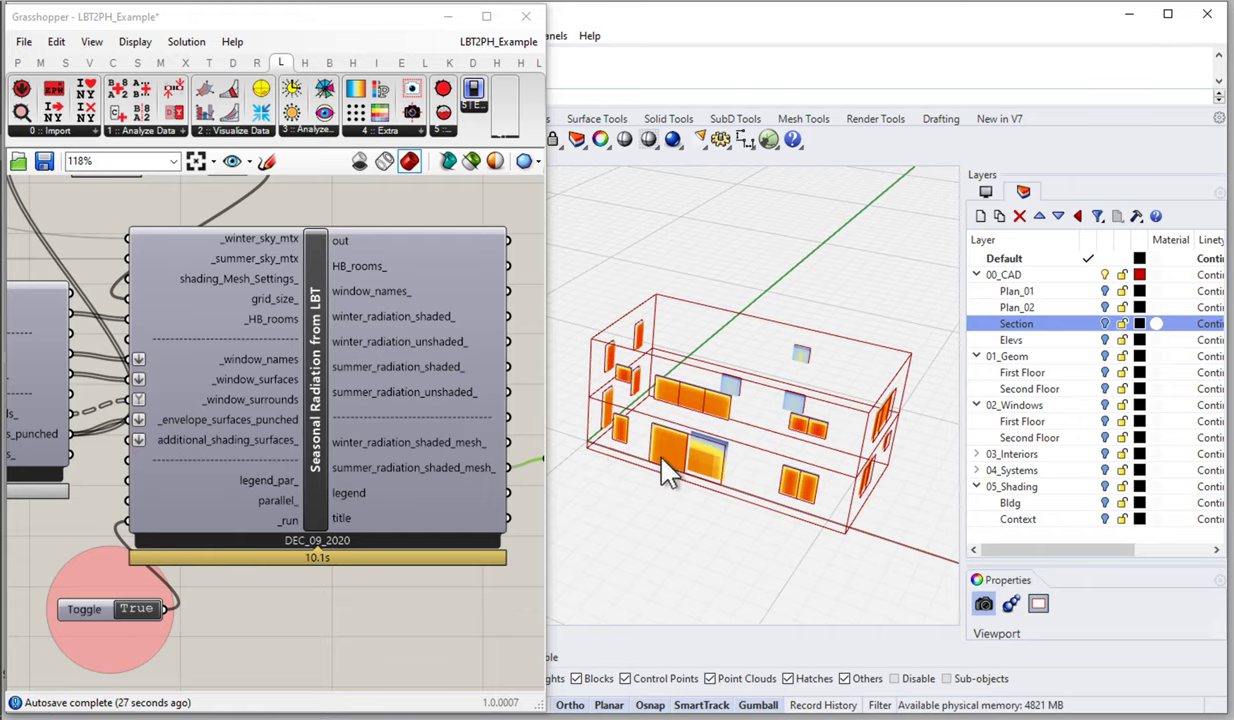
scroll(410, 421, "down", 4)
scroll(320, 420, "up", 4)
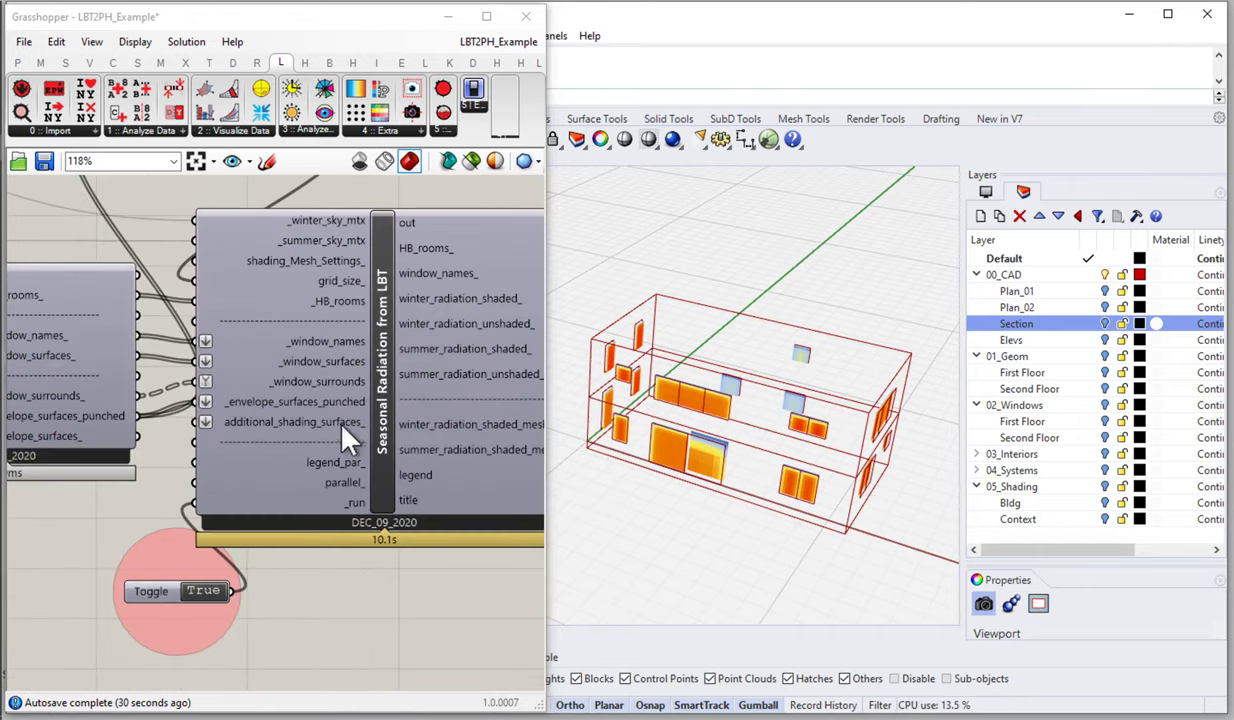
scroll(303, 435, "down", 5)
right_click_drag(247, 355, 335, 445)
scroll(167, 315, "up", 1)
scroll(165, 315, "up", 3)
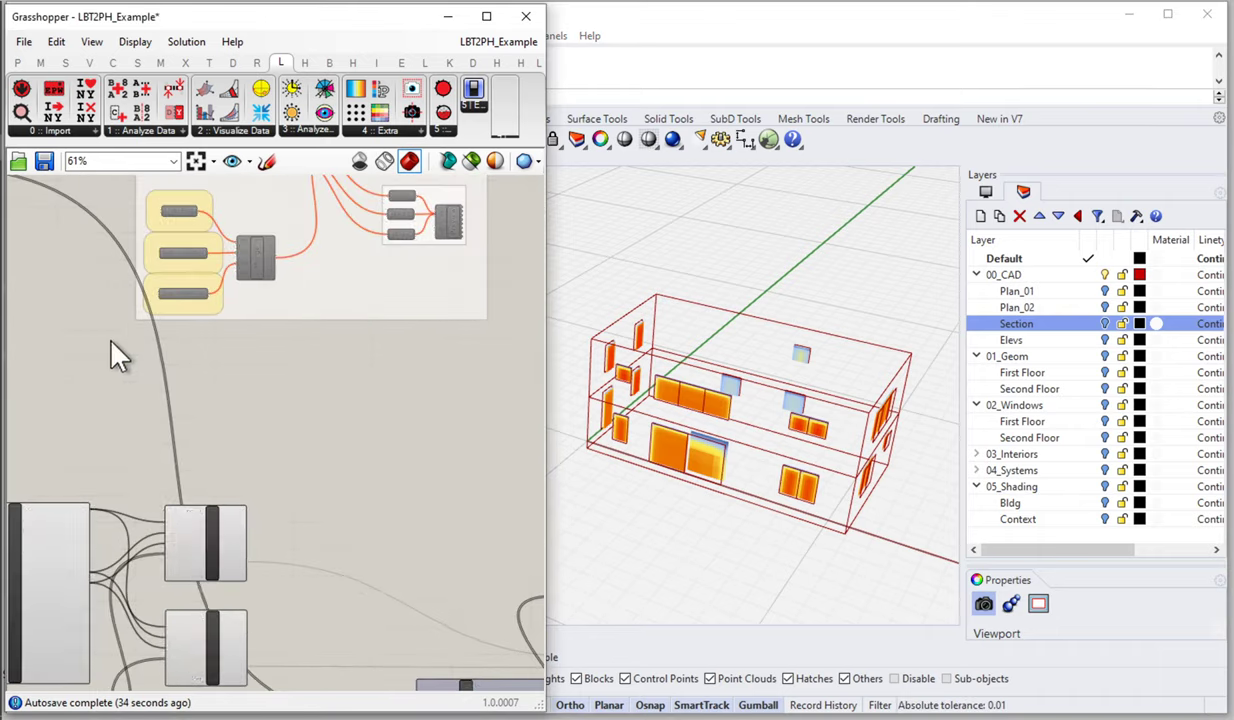
left_click_drag(116, 322, 239, 188)
scroll(168, 212, "up", 3)
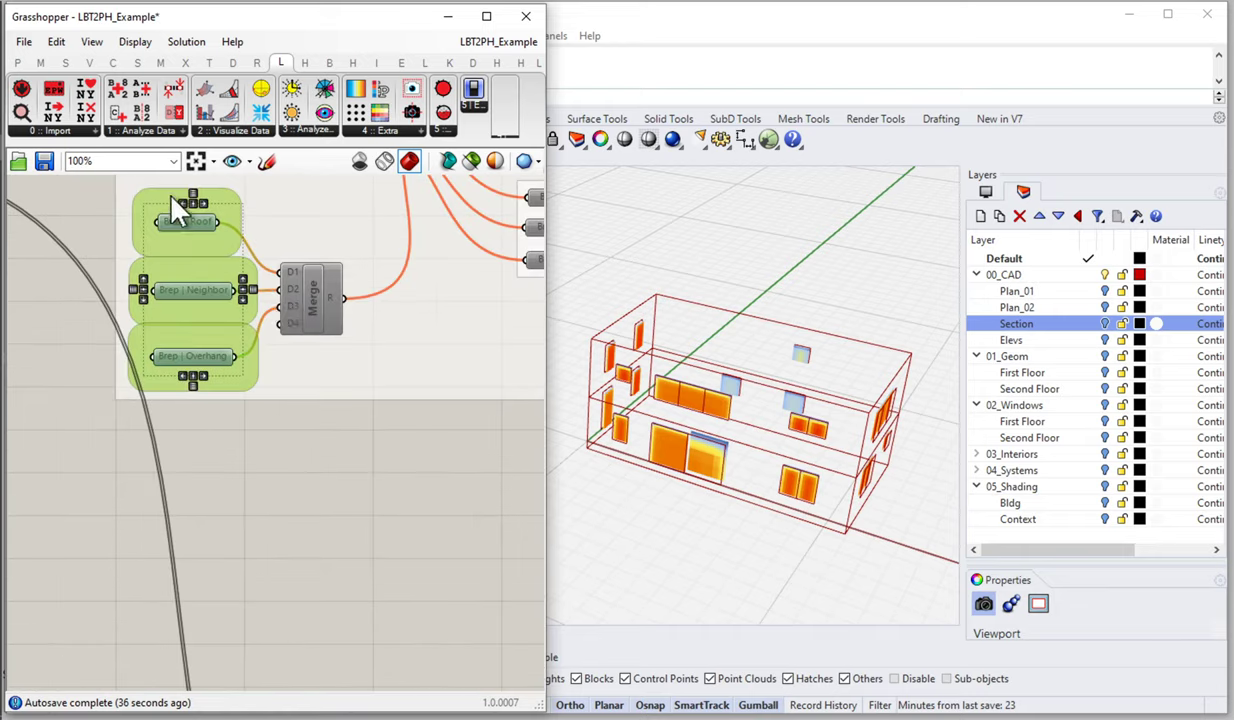
left_click_drag(75, 448, 376, 222)
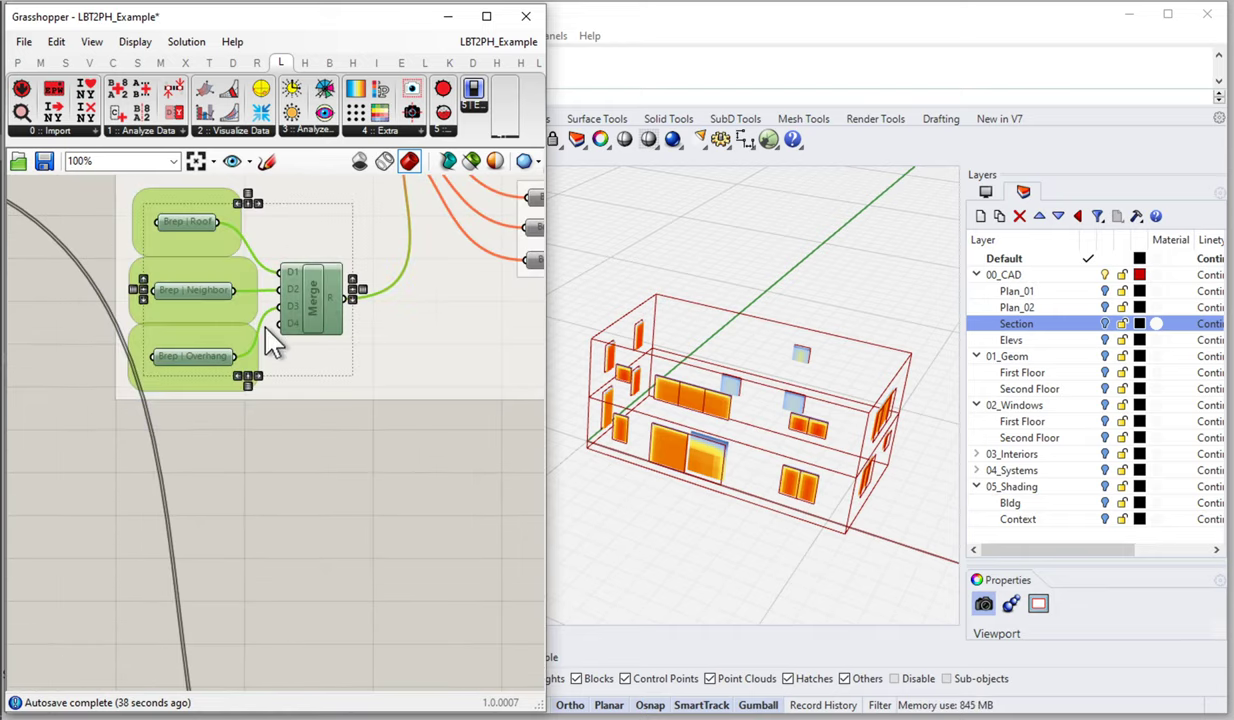
scroll(268, 335, "down", 5)
scroll(283, 303, "down", 2)
left_click_drag(297, 303, 352, 467)
scroll(352, 470, "up", 7)
left_click(450, 470)
left_click_drag(108, 604, 398, 350)
left_click_drag(365, 454, 411, 447)
Enable the copied Roof, Neighbor and Overhang Brep parameters and their Merge component
right_click(145, 385)
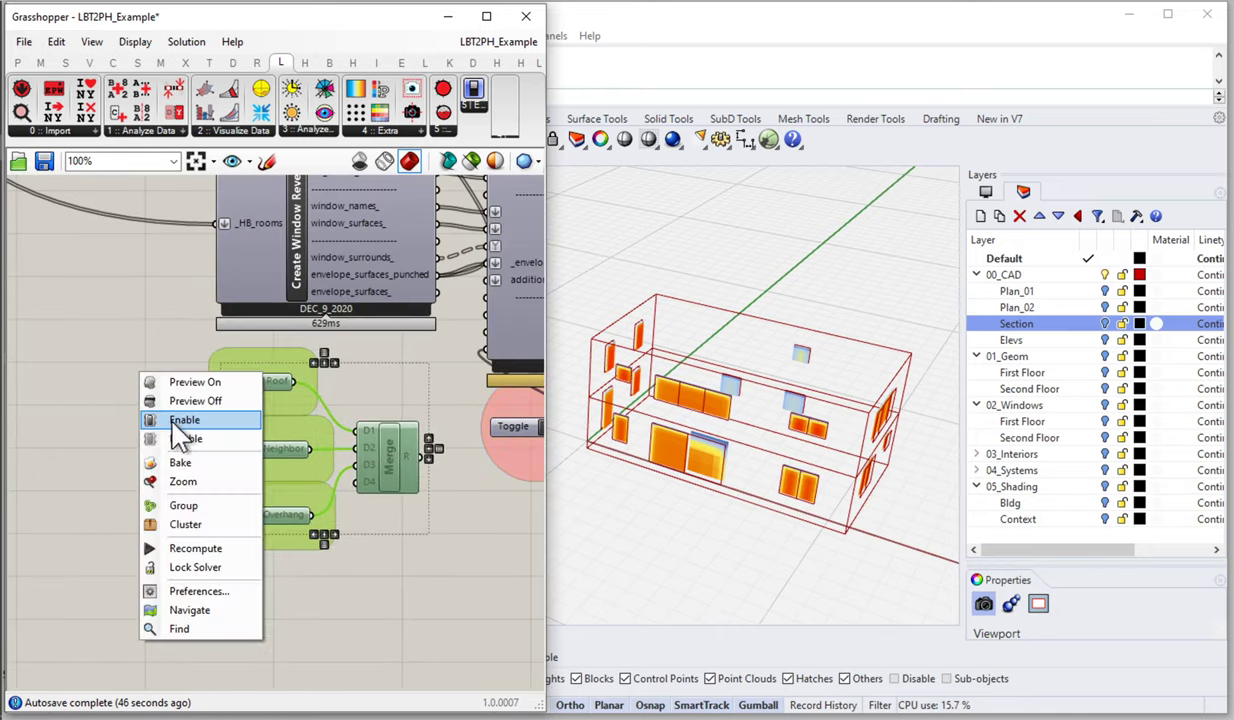
left_click(183, 433)
left_click(450, 475)
right_click_drag(450, 475, 268, 520)
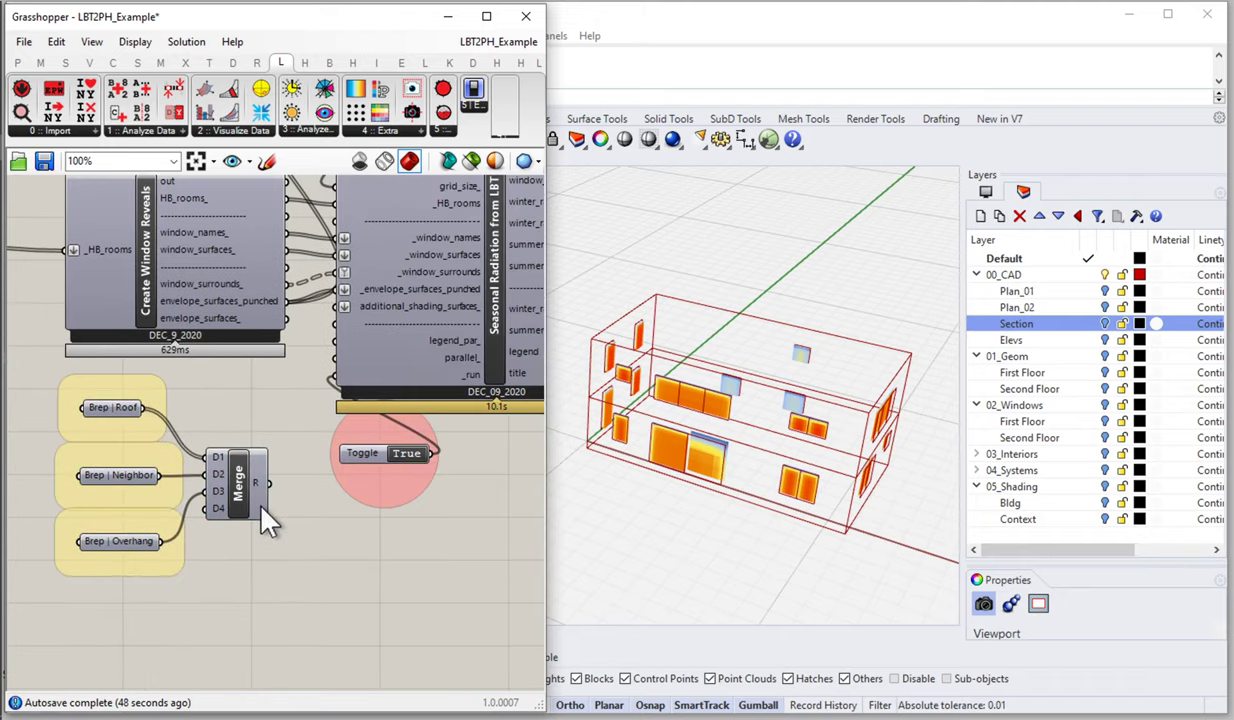
Turn on the preview of the copied Merge component and inspect the roof, neighbour and overhang shading geometry in Rhino
left_click(230, 470)
right_click(293, 375)
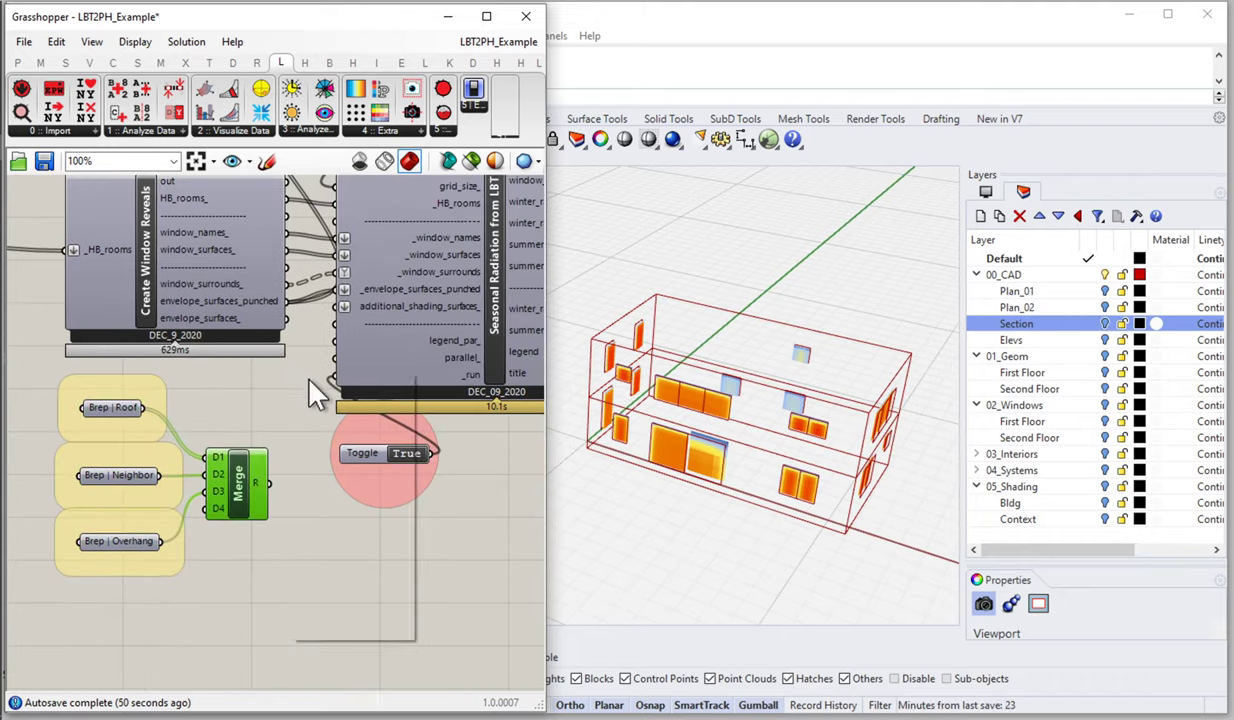
left_click(312, 384)
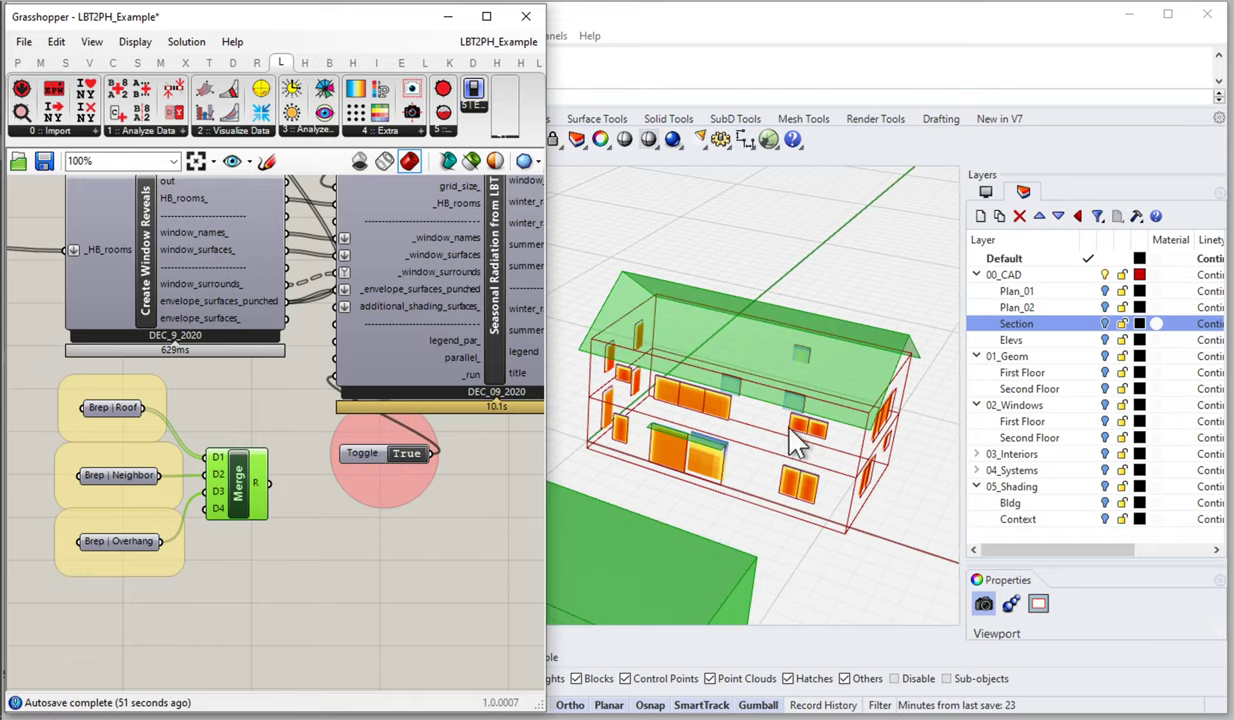
scroll(700, 550, "down", 3)
scroll(733, 460, "up", 2)
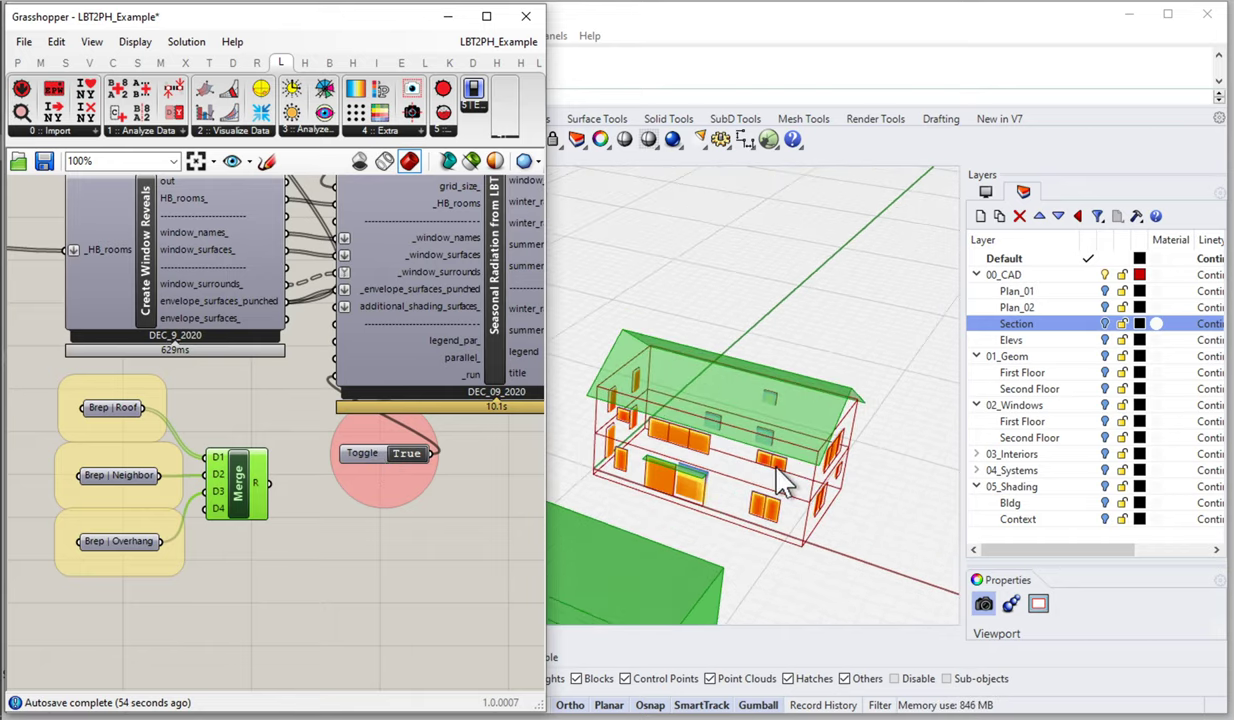
scroll(703, 490, "up", 2)
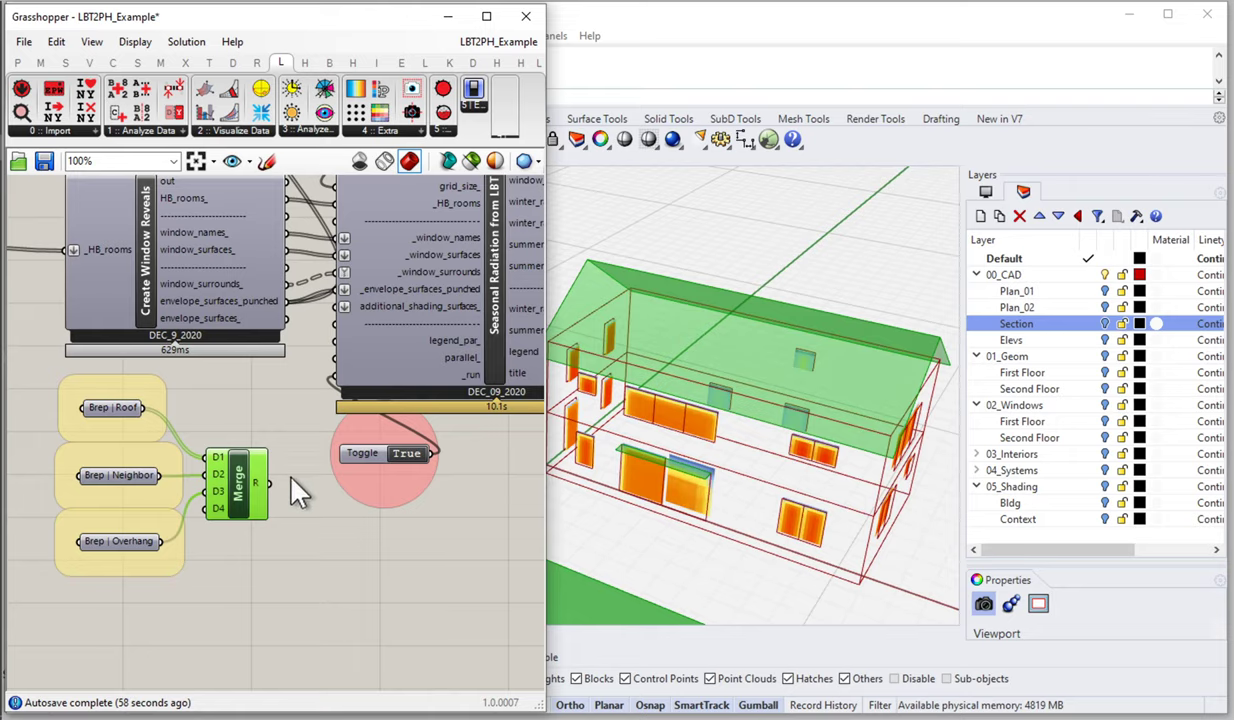
Turn off the Merge component's preview and connect its R output to additional_shading_surfaces_ on Seasonal Radiation from LBT
right_click(294, 555)
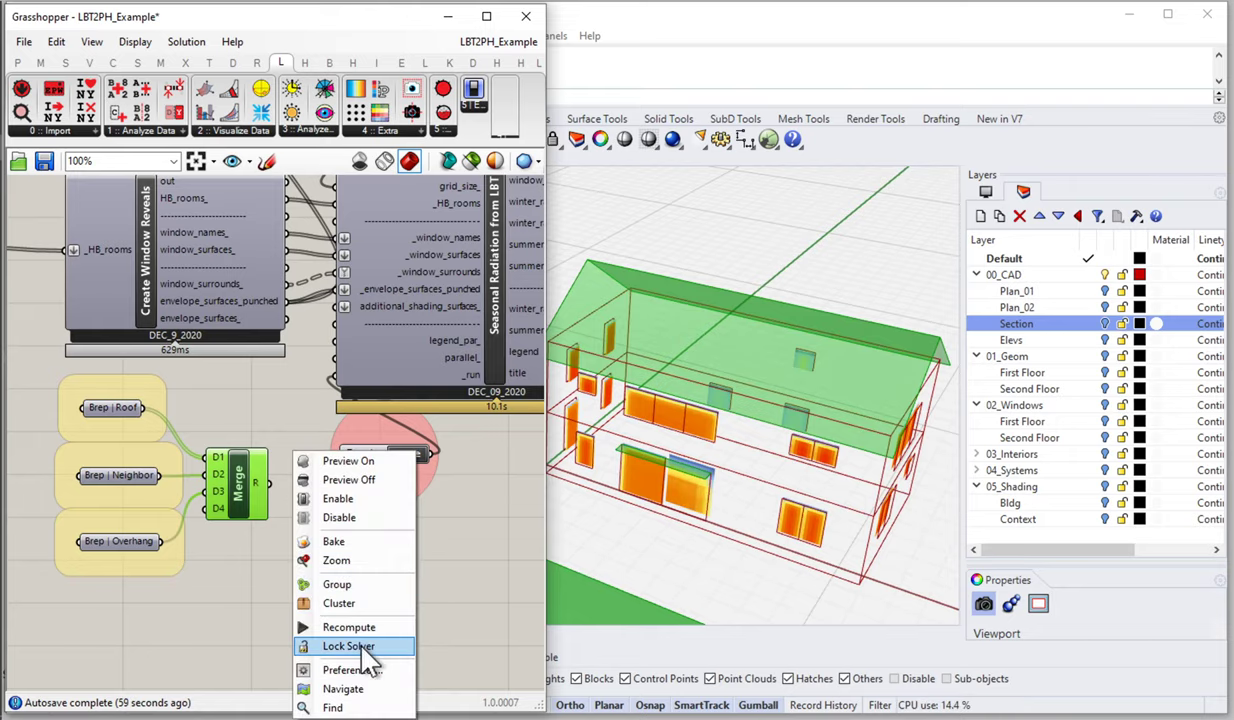
left_click(350, 480)
right_click_drag(282, 503, 247, 576)
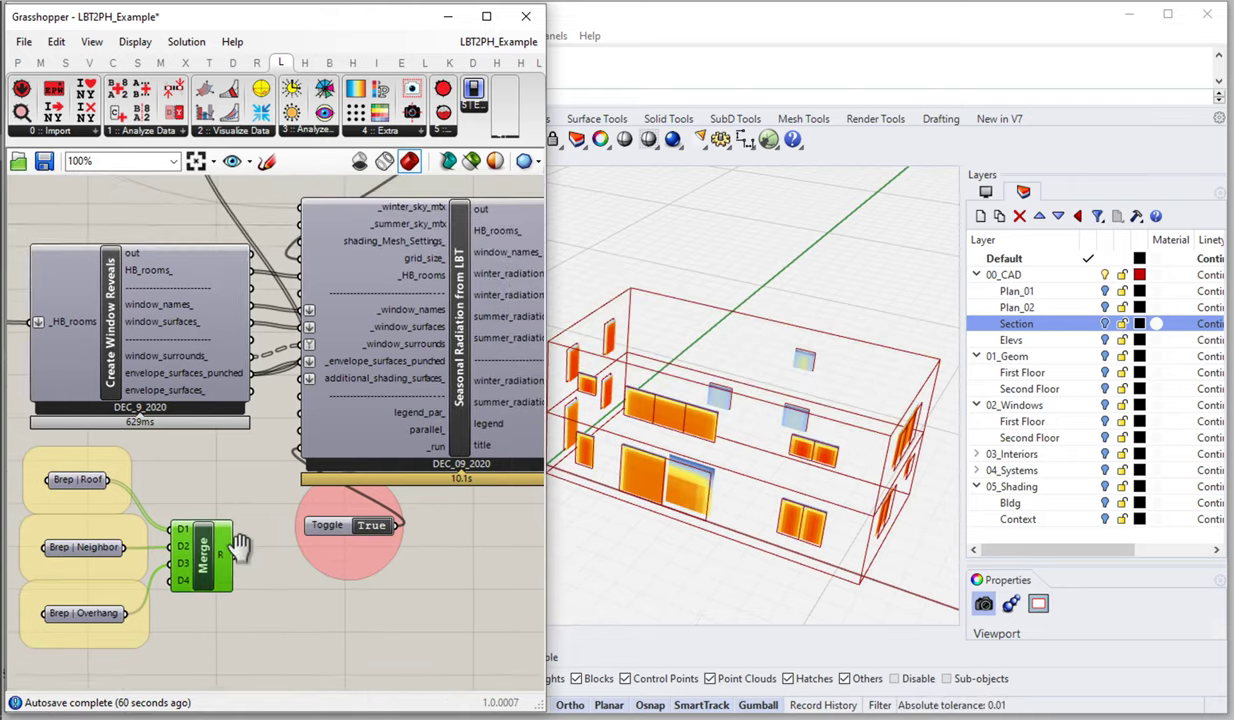
left_click_drag(232, 557, 305, 384)
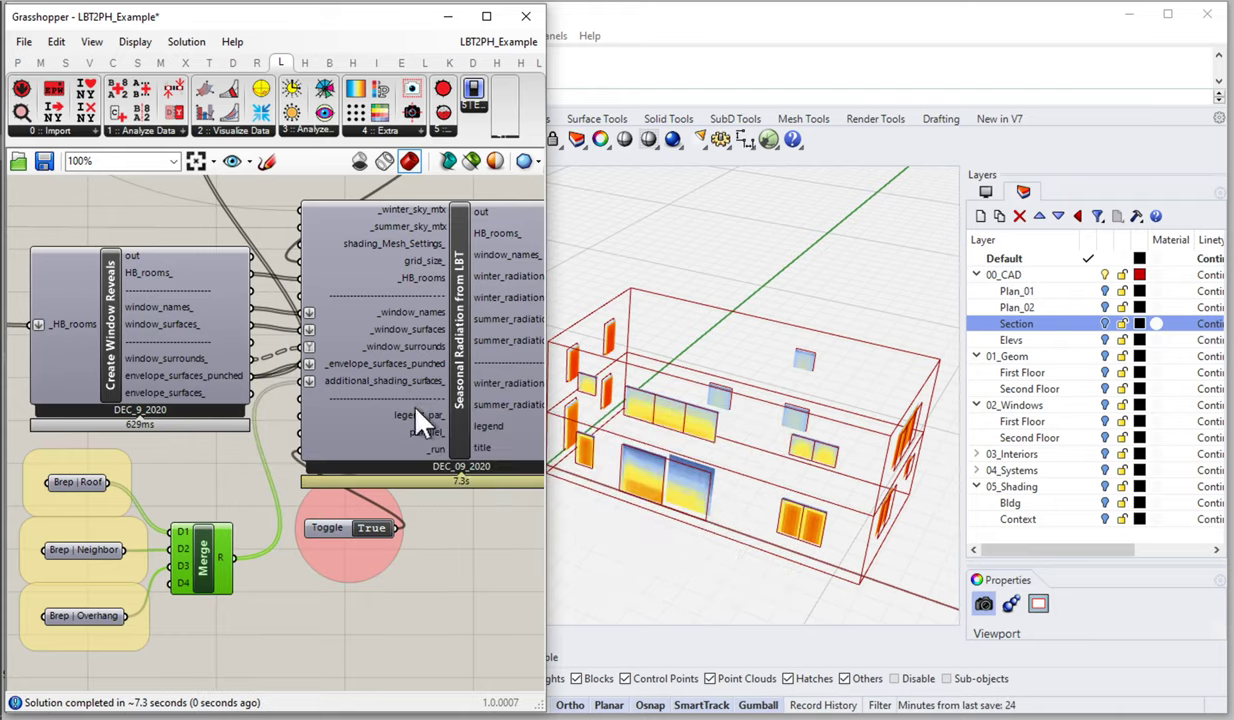
Examine the summer radiation meshes on the windows in Rhino with the roof, neighbour and overhang shading applied
right_click_drag(683, 507, 700, 485)
scroll(683, 524, "up", 5)
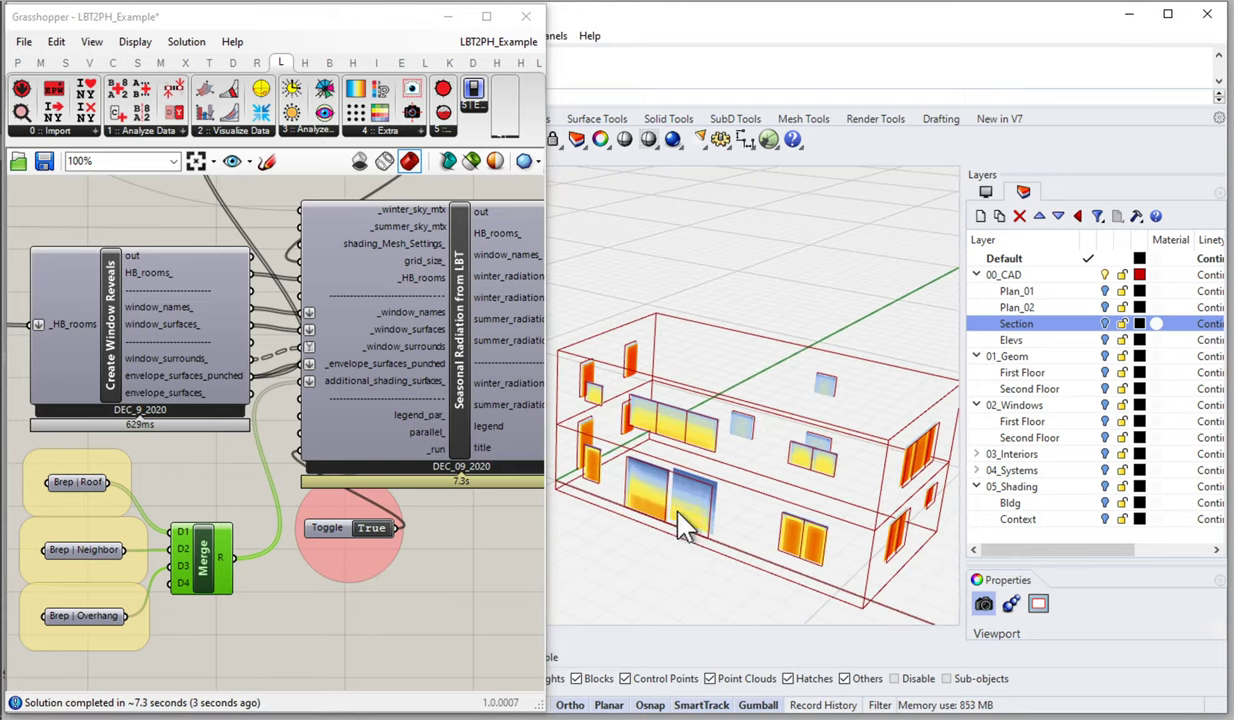
scroll(681, 513, "up", 2)
right_click_drag(659, 491, 867, 475)
scroll(790, 512, "down", 6)
scroll(785, 512, "up", 2)
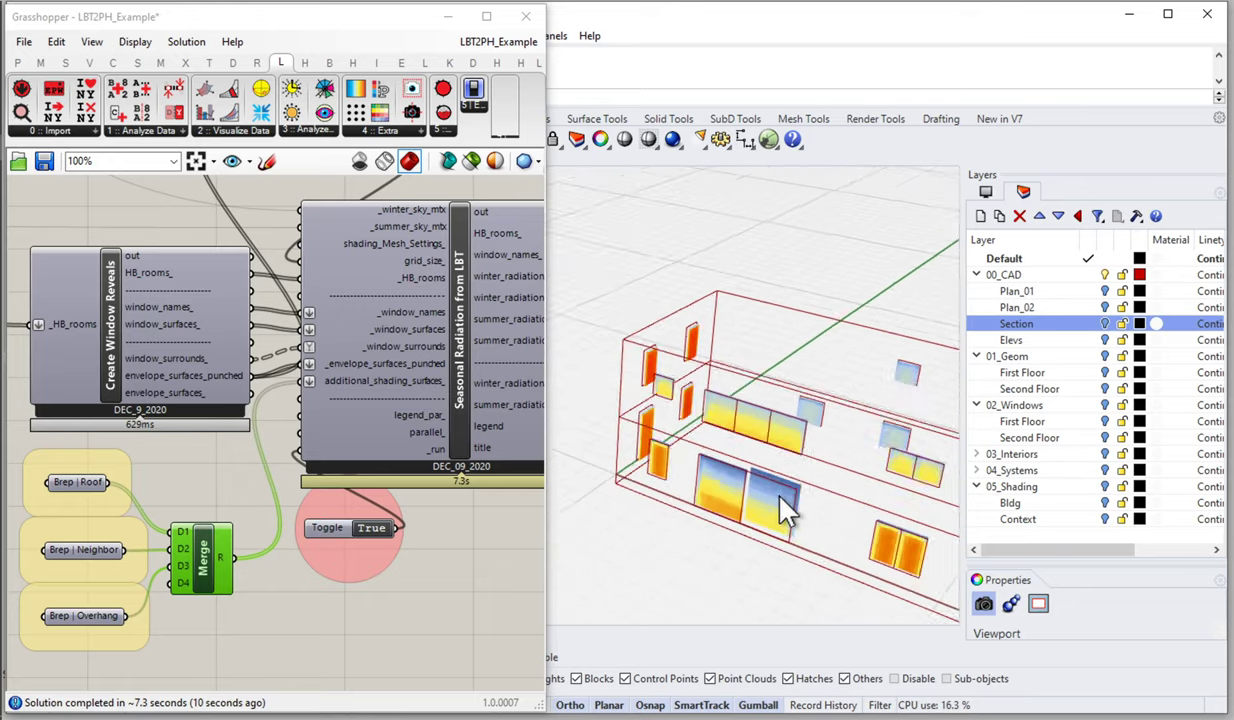
scroll(785, 512, "up", 4)
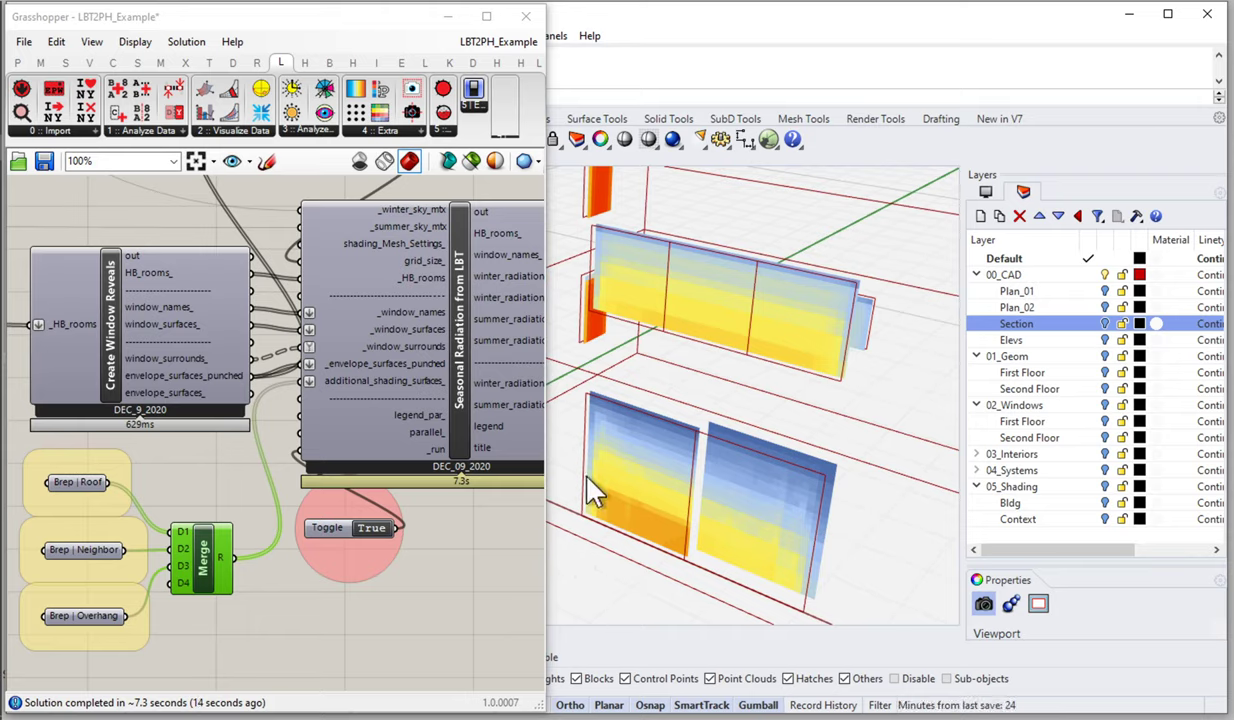
scroll(700, 505, "down", 5)
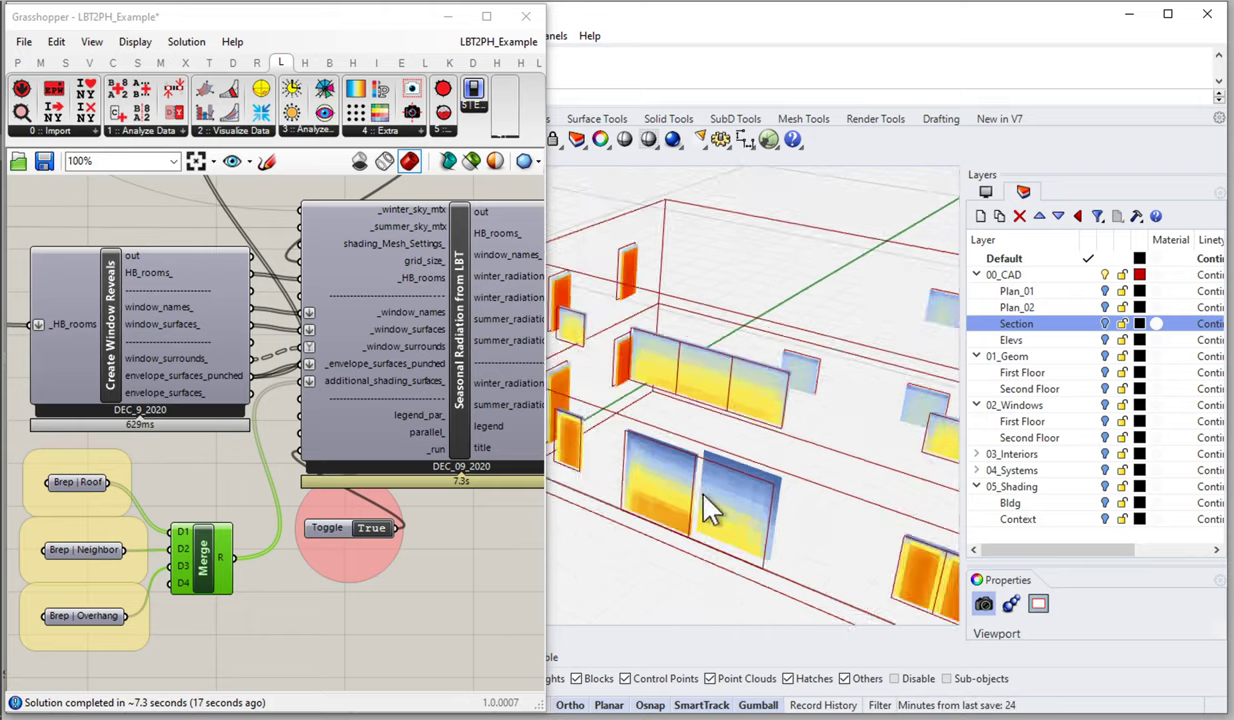
right_click_drag(705, 515, 779, 504)
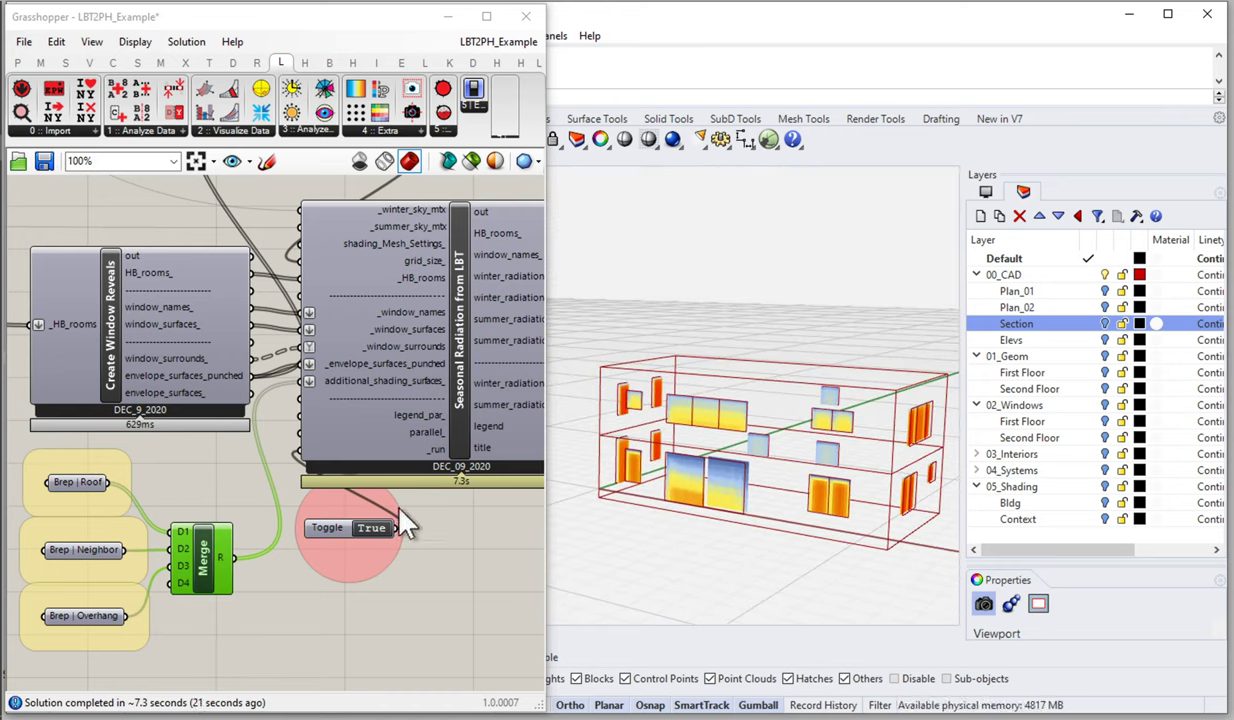
Tidy the canvas by moving the Wires component above Seasonal Radiation and the 0.1 panel beside its grid_size_ input
left_click_drag(362, 549, 364, 545)
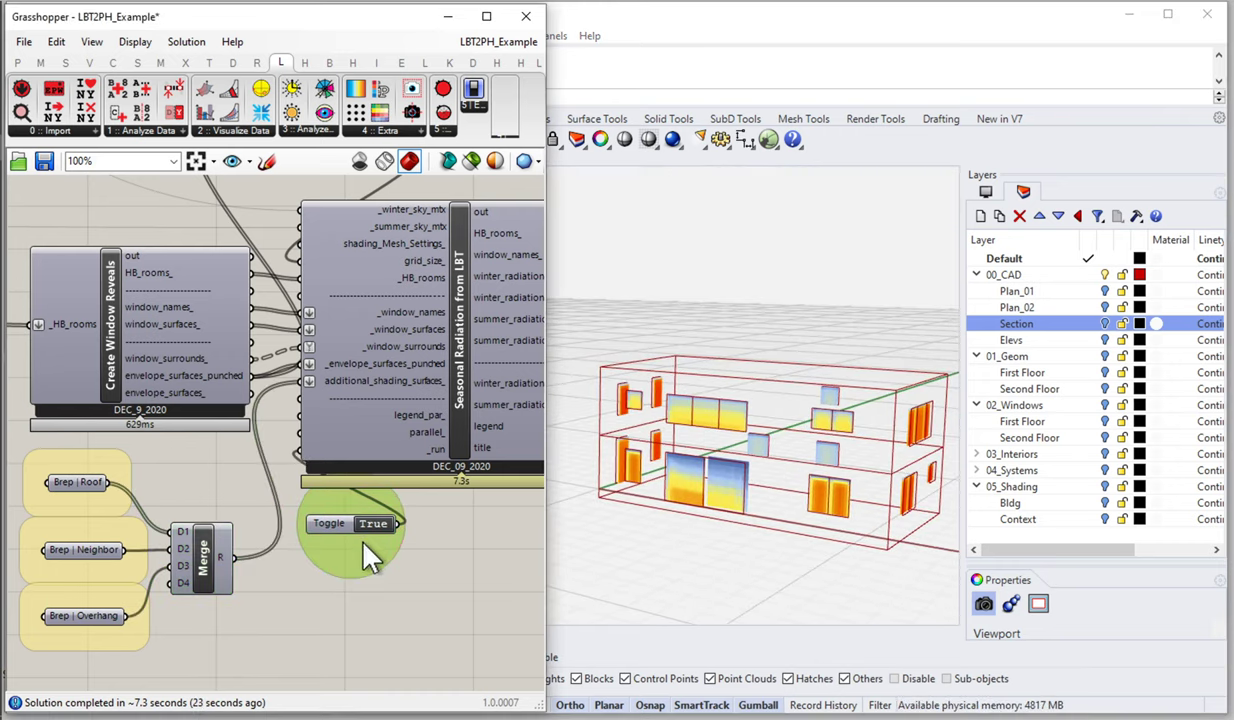
right_click_drag(416, 430, 302, 472)
scroll(420, 450, "down", 2)
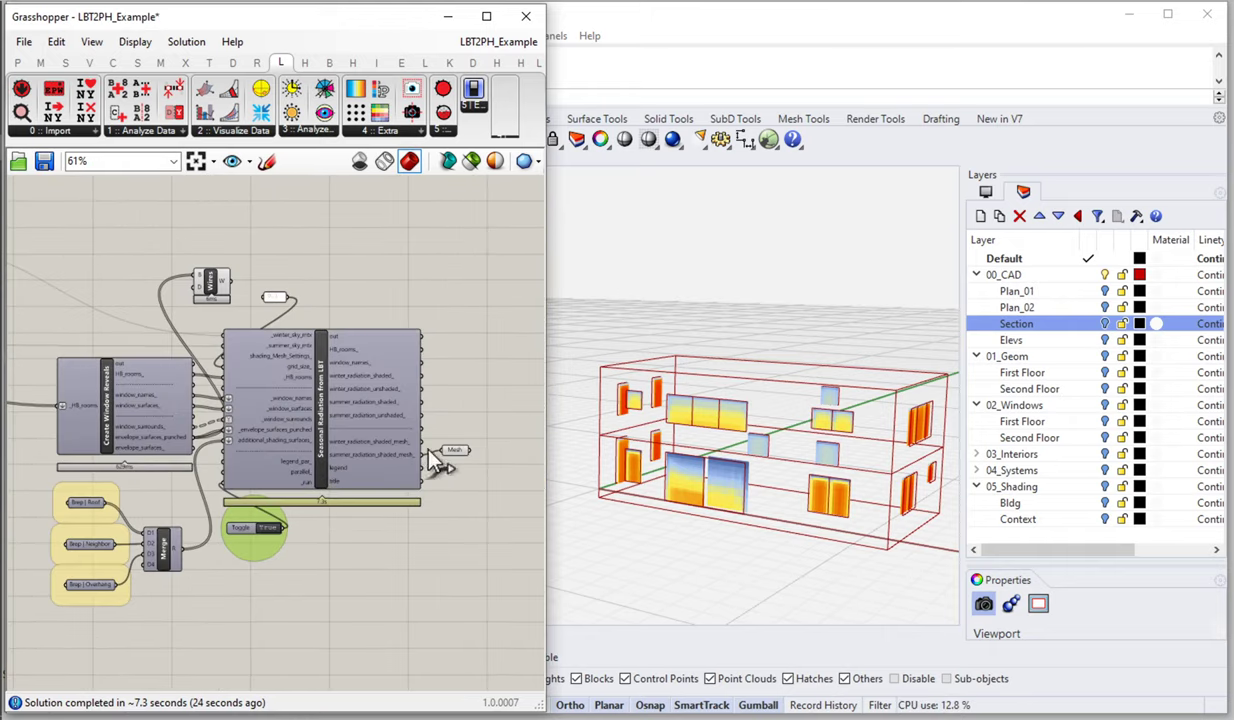
left_click_drag(464, 474, 463, 470)
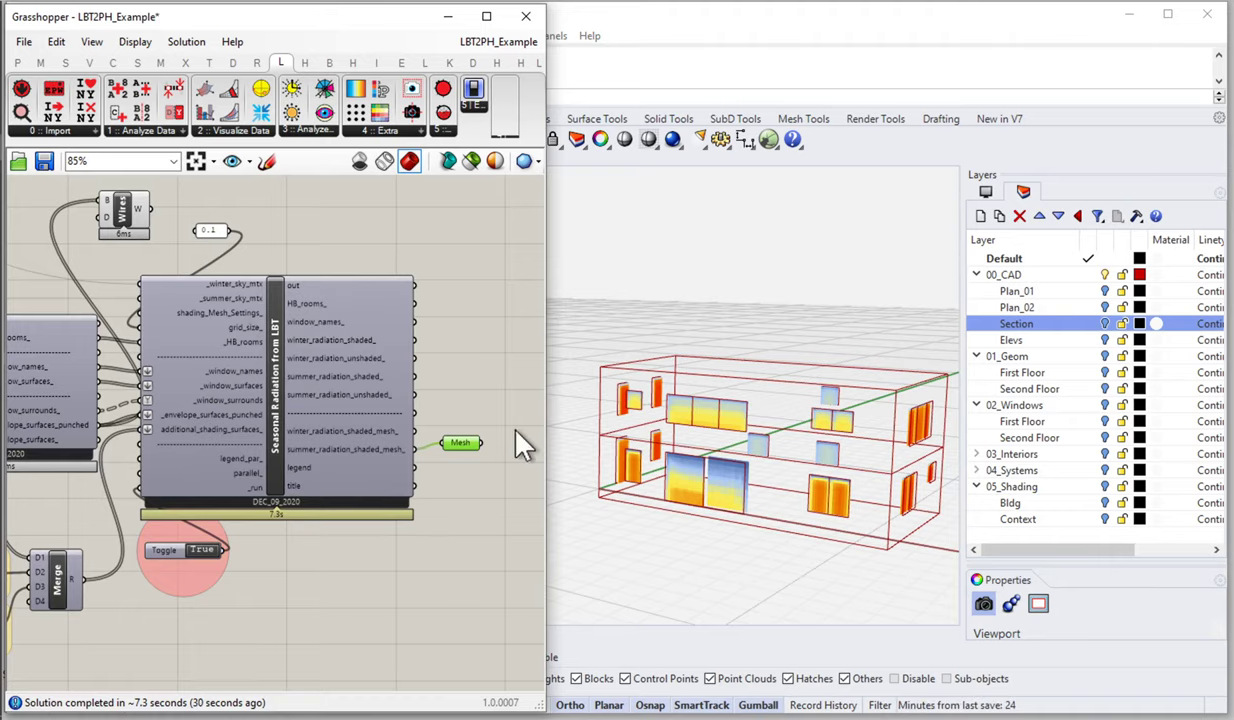
right_click_drag(184, 281, 274, 412)
left_click_drag(226, 319, 372, 344)
scroll(288, 350, "up", 3)
left_click_drag(289, 346, 88, 442)
right_click_drag(289, 356, 362, 321)
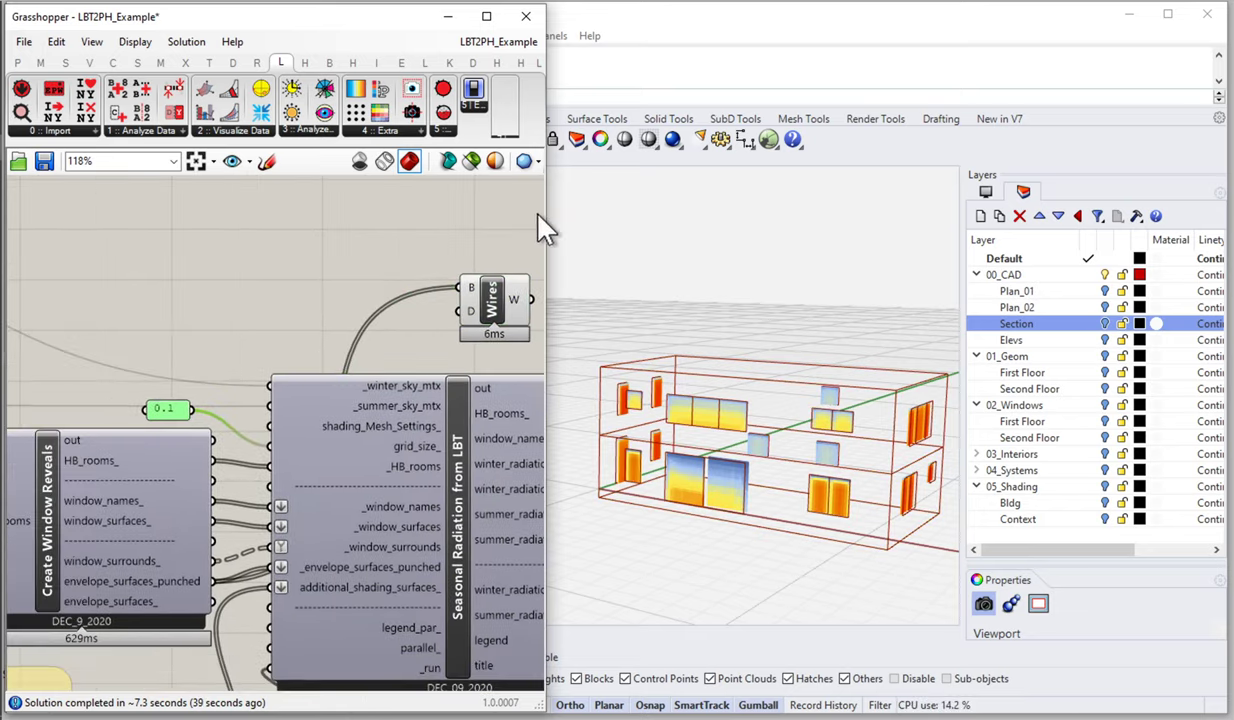
Add a Settings (Quality) mesh component above the 0.1 panel and connect it to shading_Mesh_Settings_ on Seasonal Radiation
left_click_drag(547, 229, 690, 230)
mouse_move(395, 435)
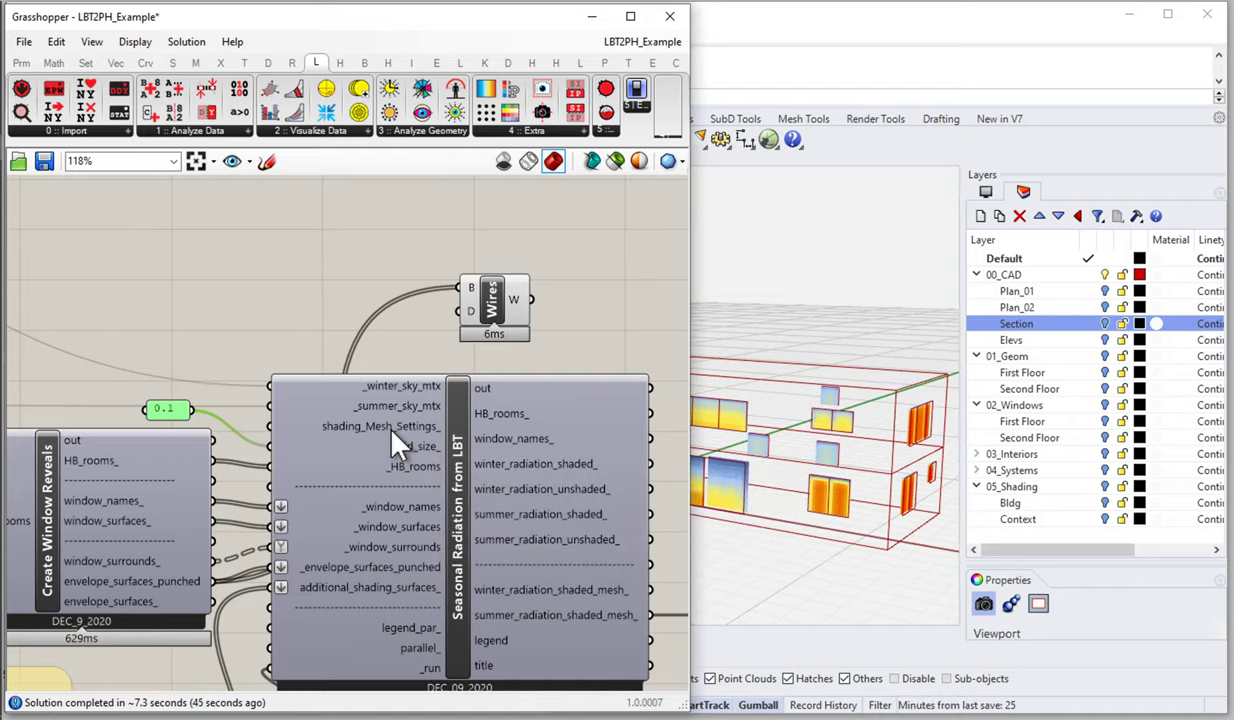
left_click_drag(883, 176, 1085, 176)
left_click(218, 62)
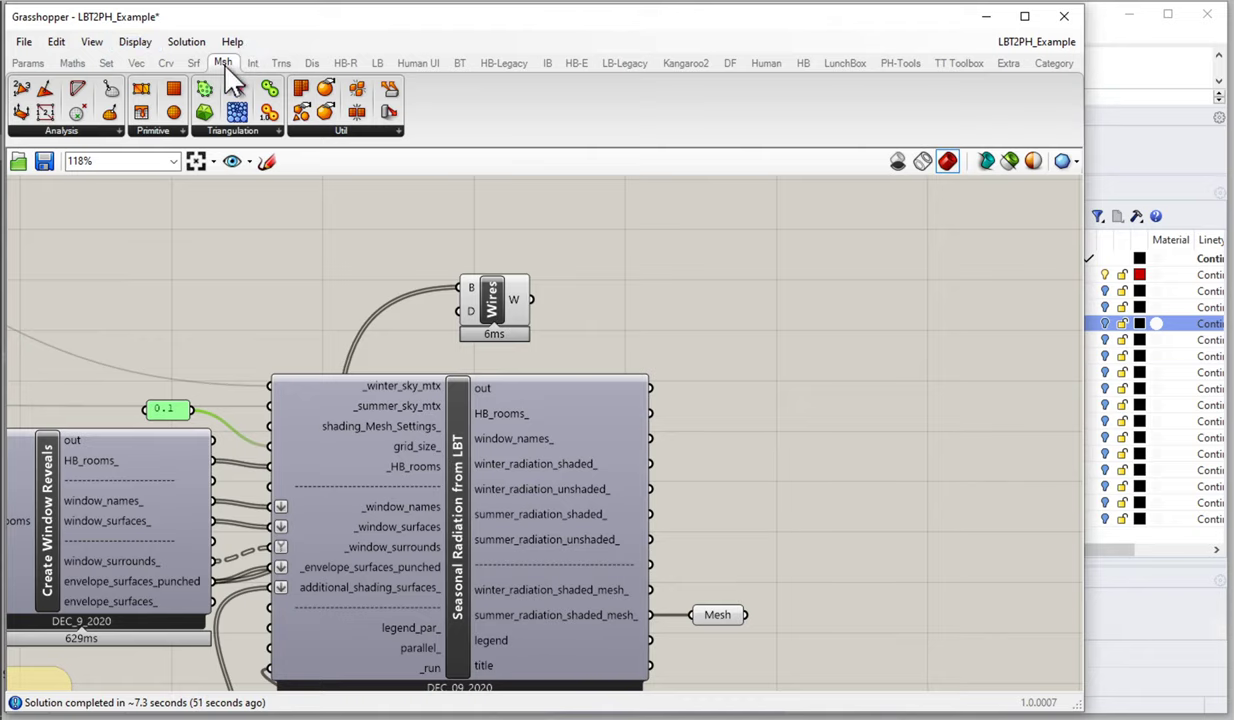
left_click(222, 62)
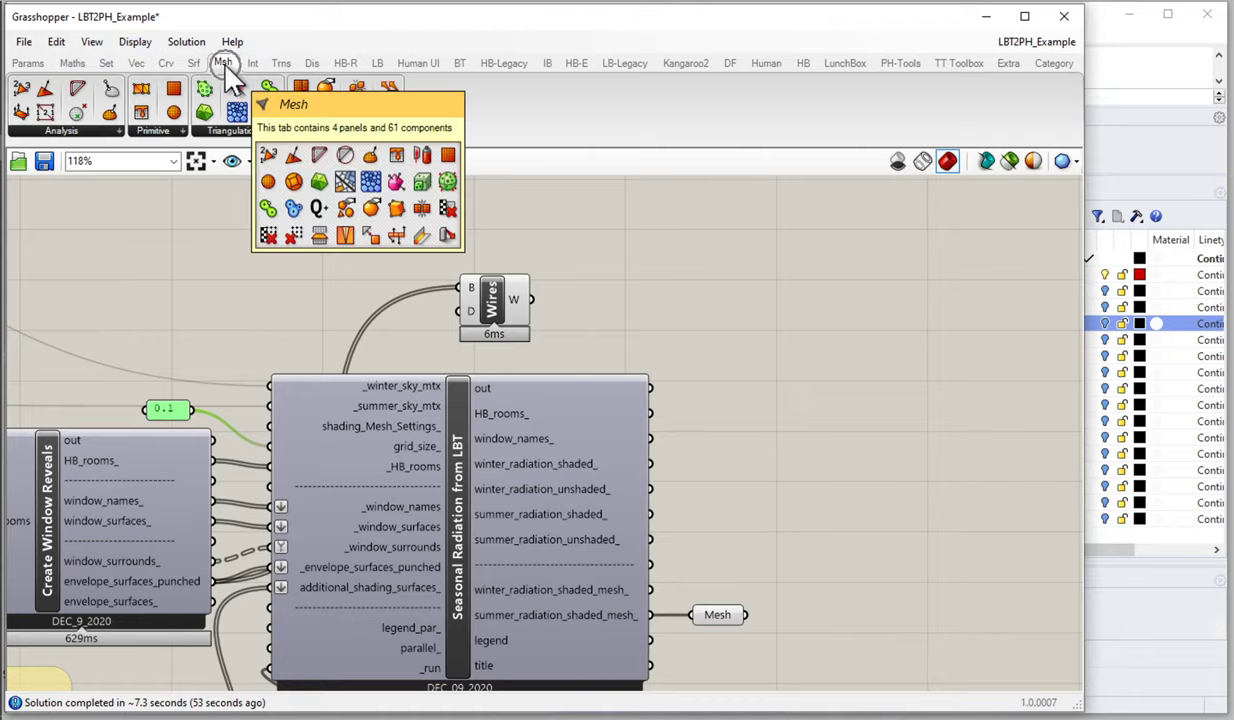
left_click(345, 131)
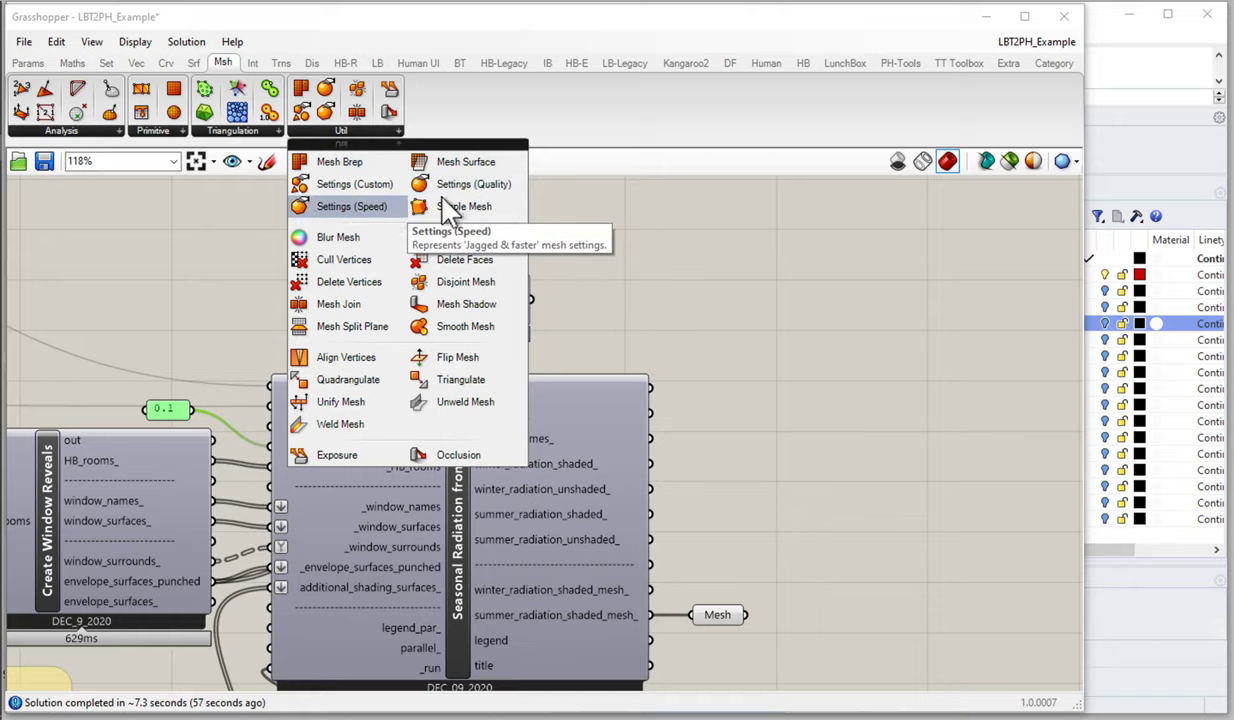
left_click(455, 188)
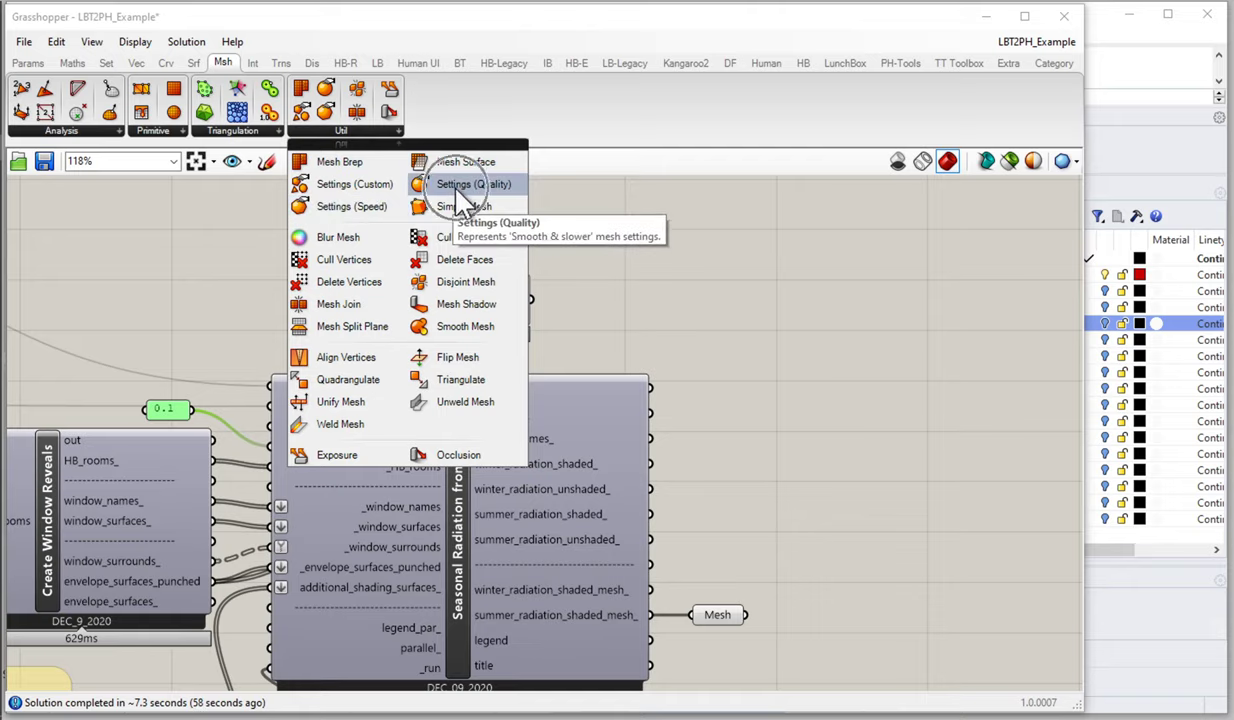
left_click_drag(155, 318, 158, 320)
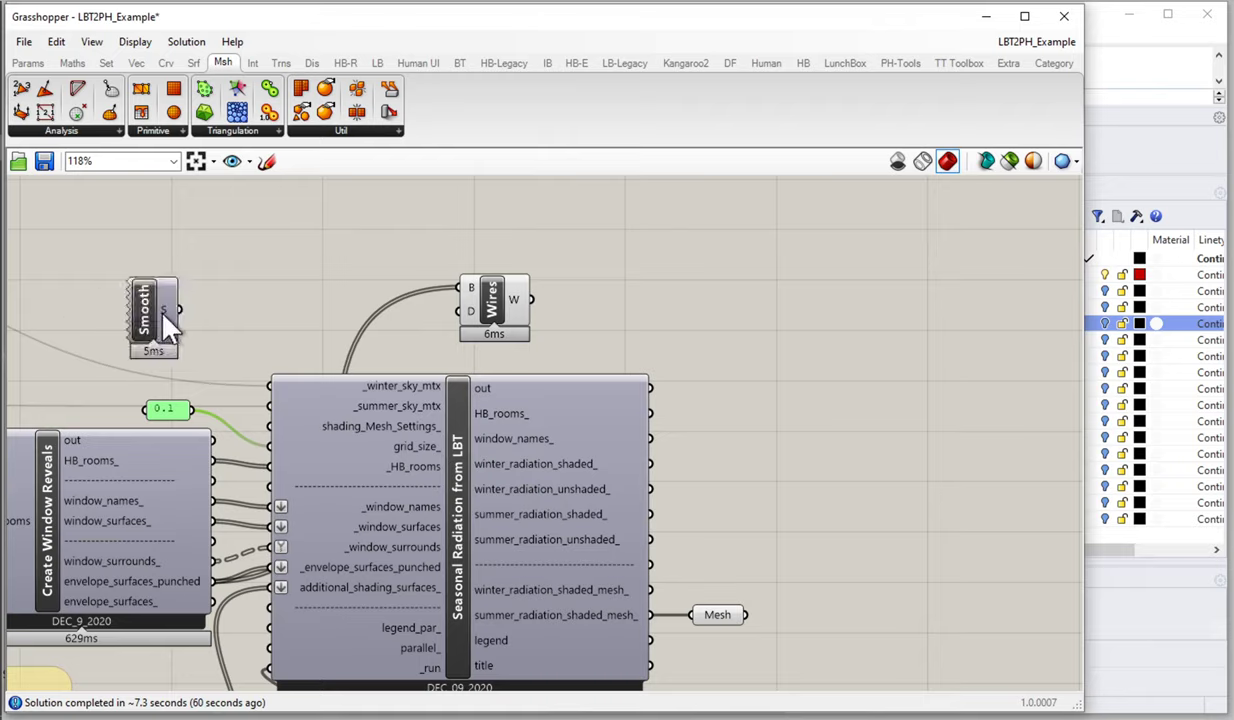
left_click_drag(178, 310, 266, 430)
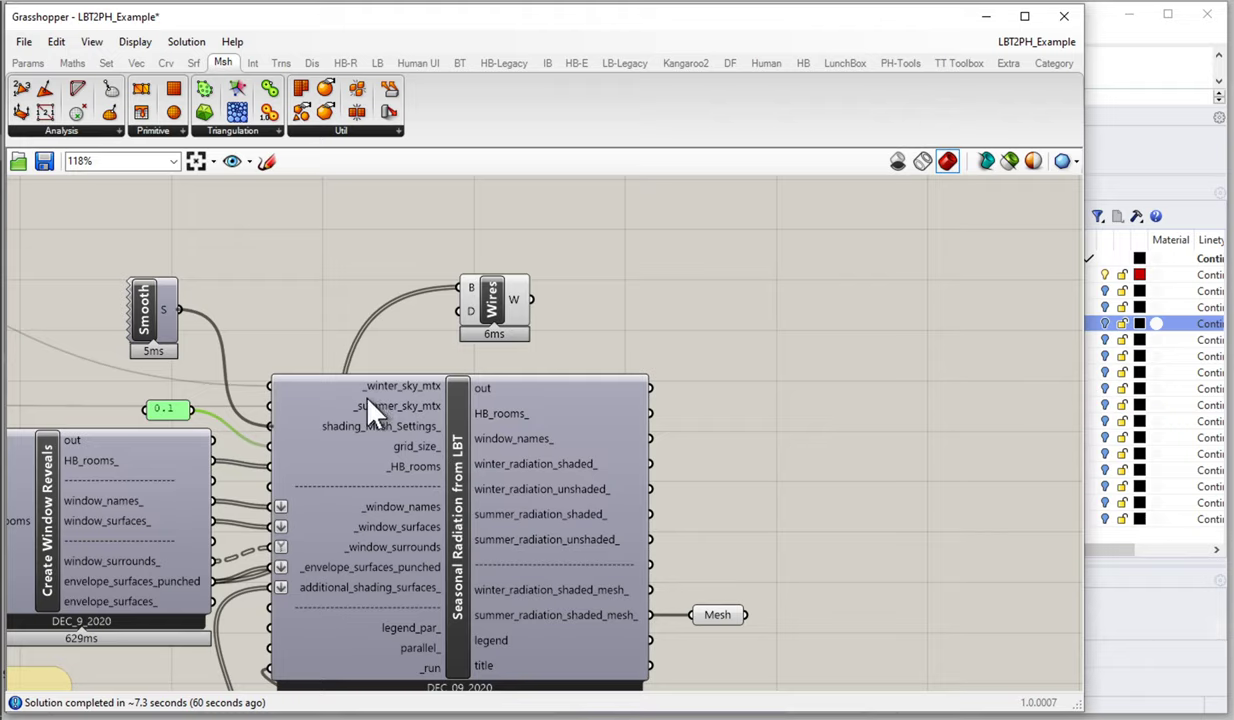
Move the smooth mesh settings component just above the 0.1 panel and review the alternative mesh settings components
right_click_drag(584, 611, 532, 501)
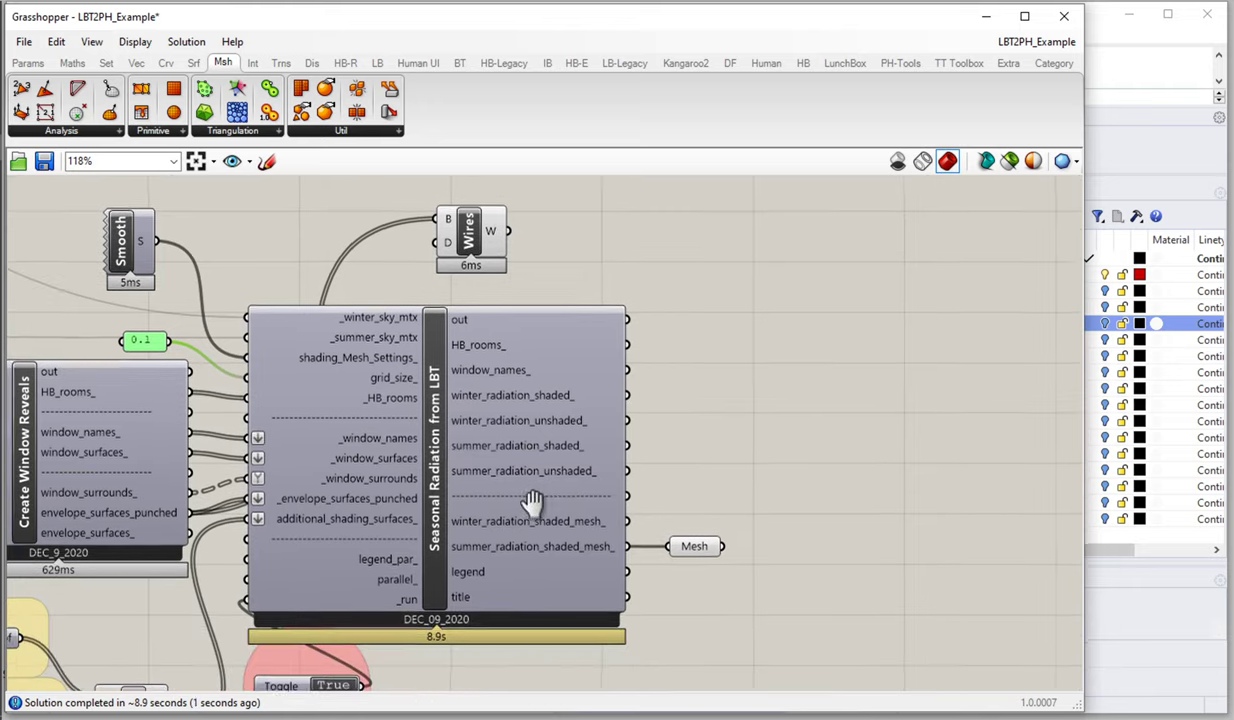
left_click_drag(1078, 478, 560, 514)
right_click_drag(693, 478, 724, 496)
left_click_drag(122, 216, 146, 262)
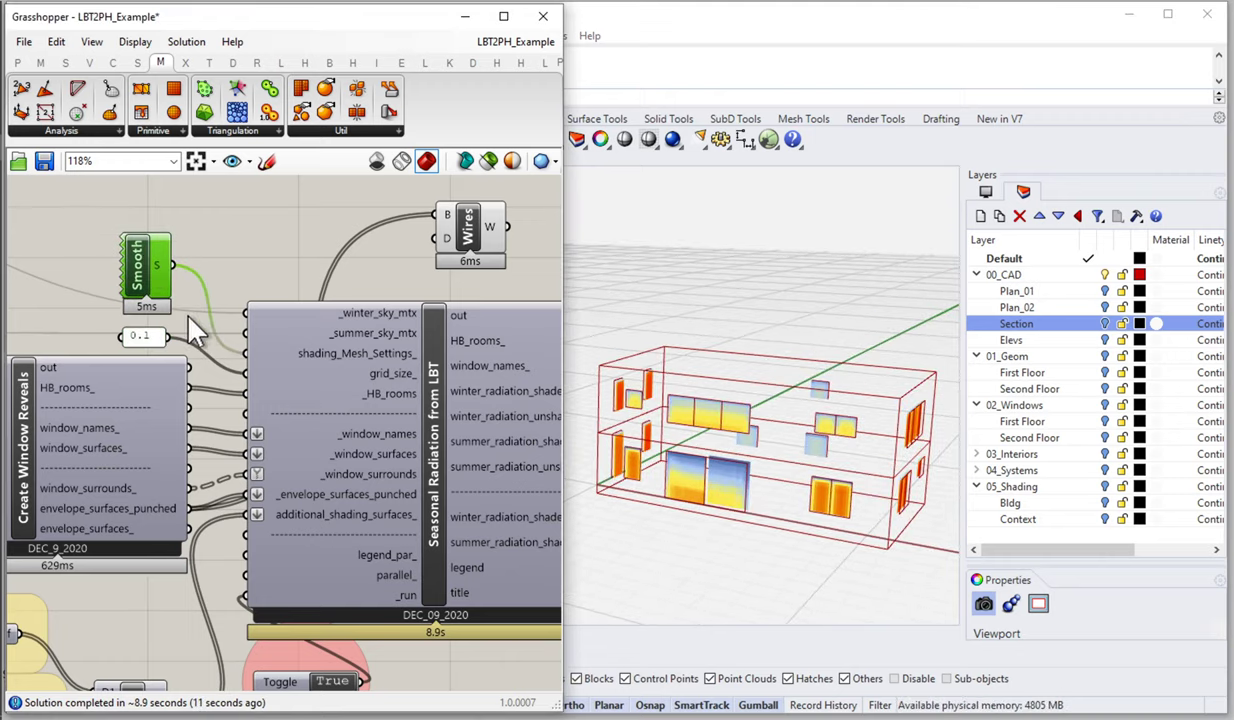
left_click(330, 129)
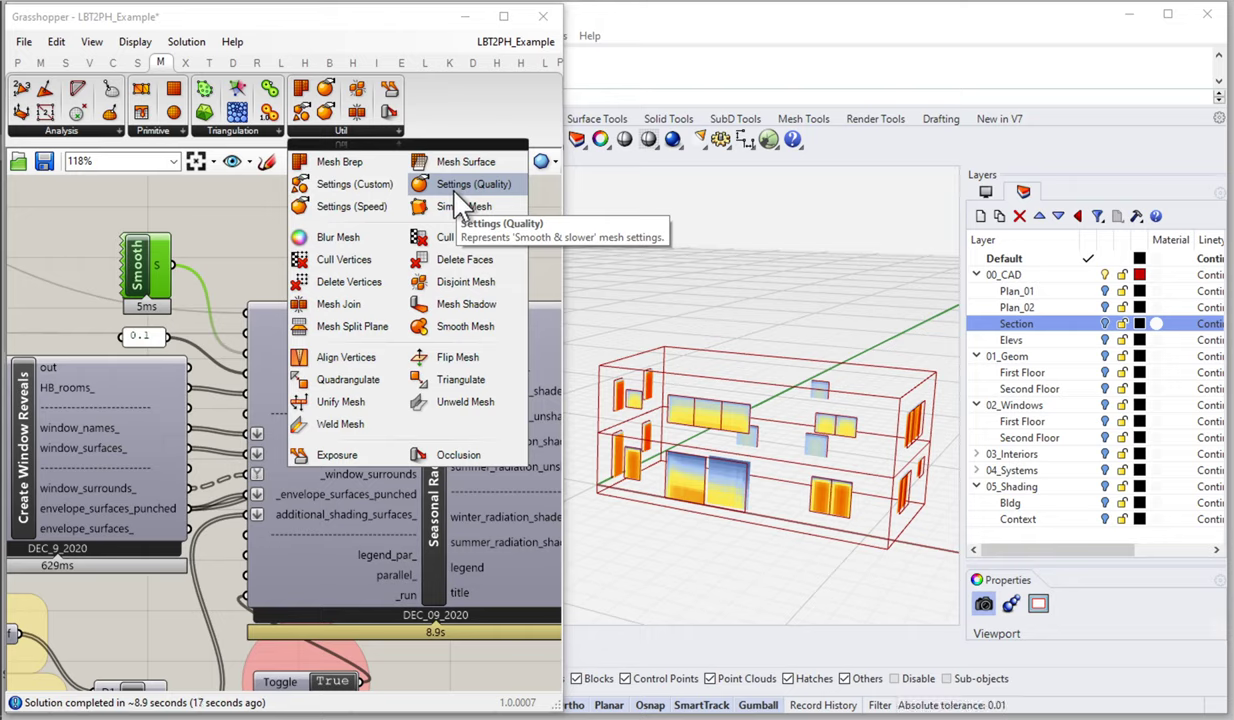
left_click(360, 203)
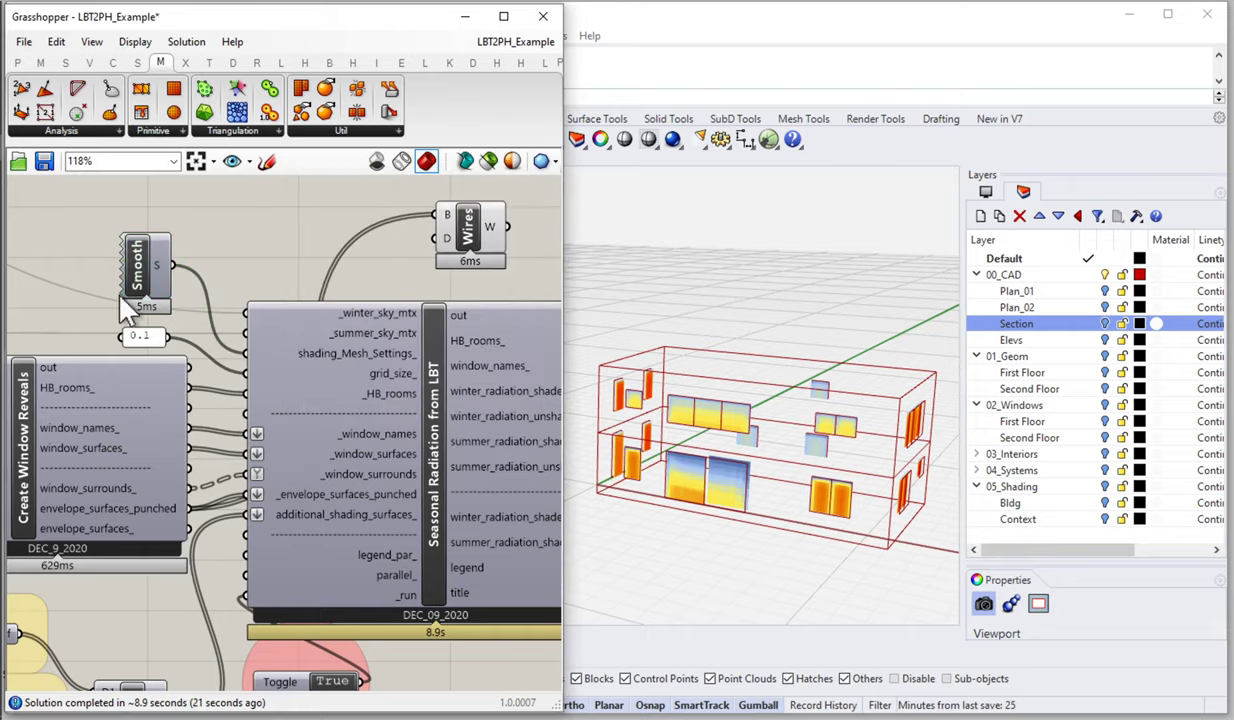
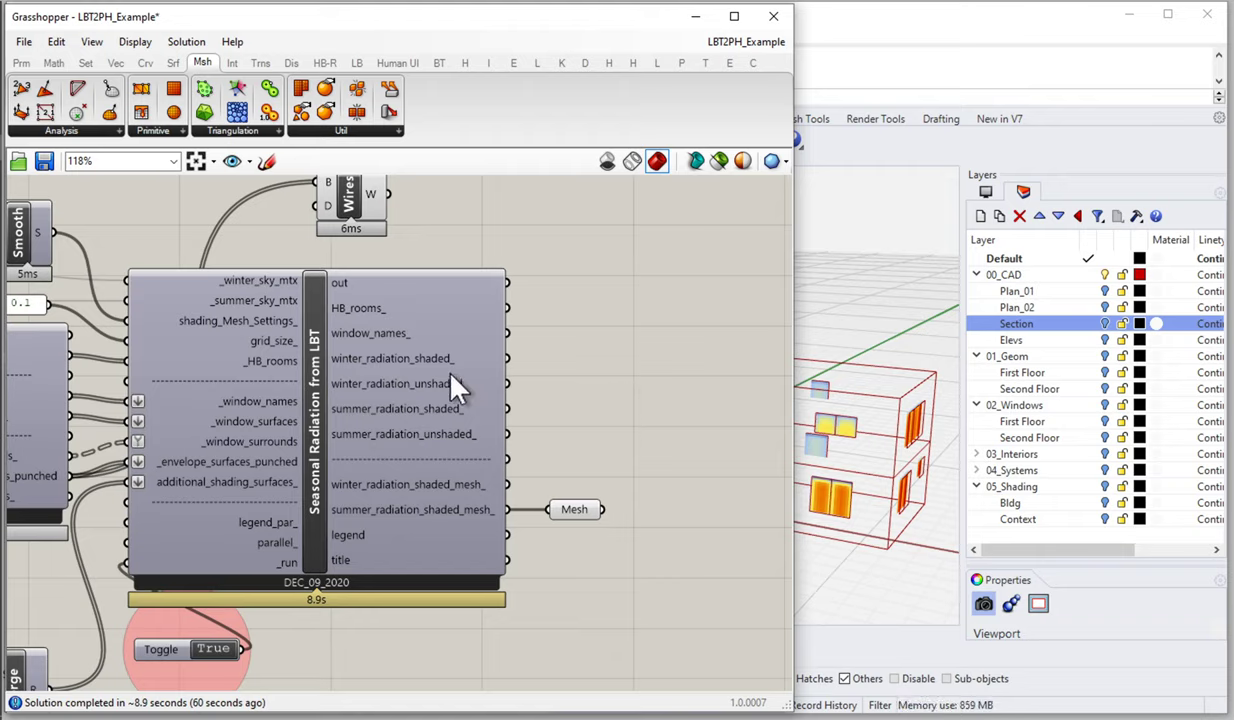
Add a Division component that divides winter_radiation_shaded_ by winter_radiation_unshaded_
mouse_move(422, 378)
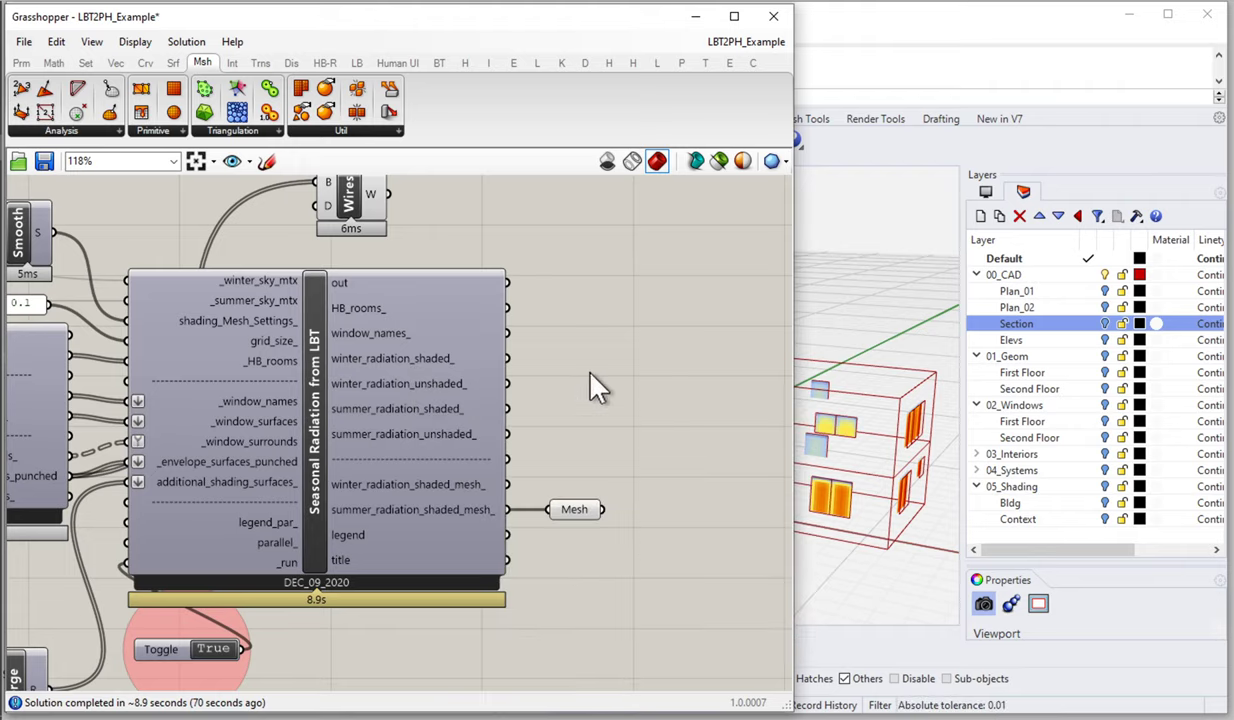
double_click(591, 385)
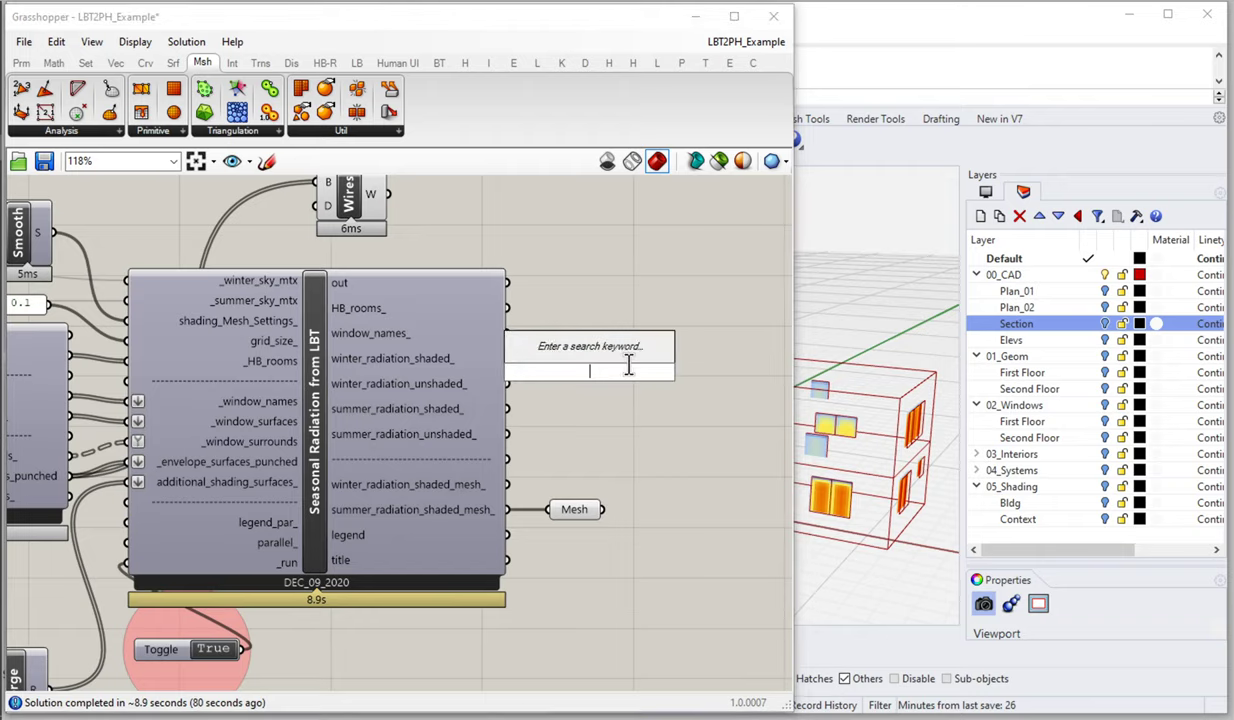
type("divi")
key("Up")
key("Up")
key("Up")
key("Up")
key("Up")
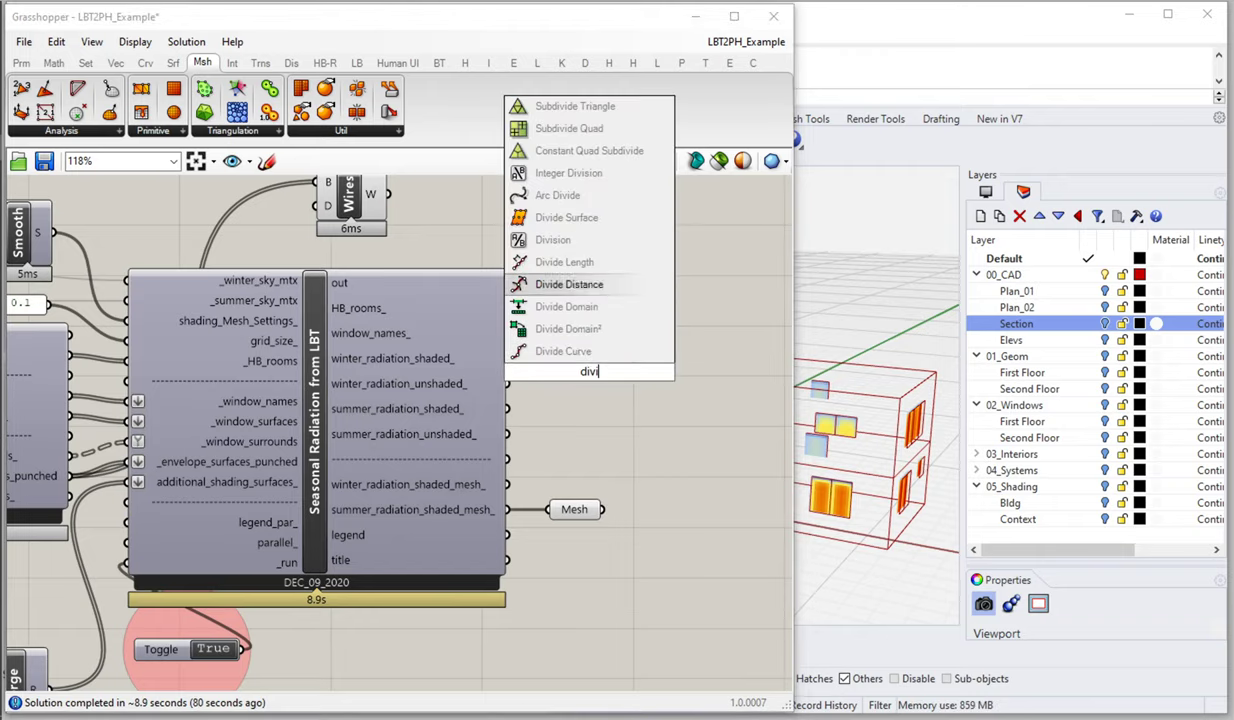
key("Return")
left_click_drag(507, 358, 590, 386)
left_click(697, 381)
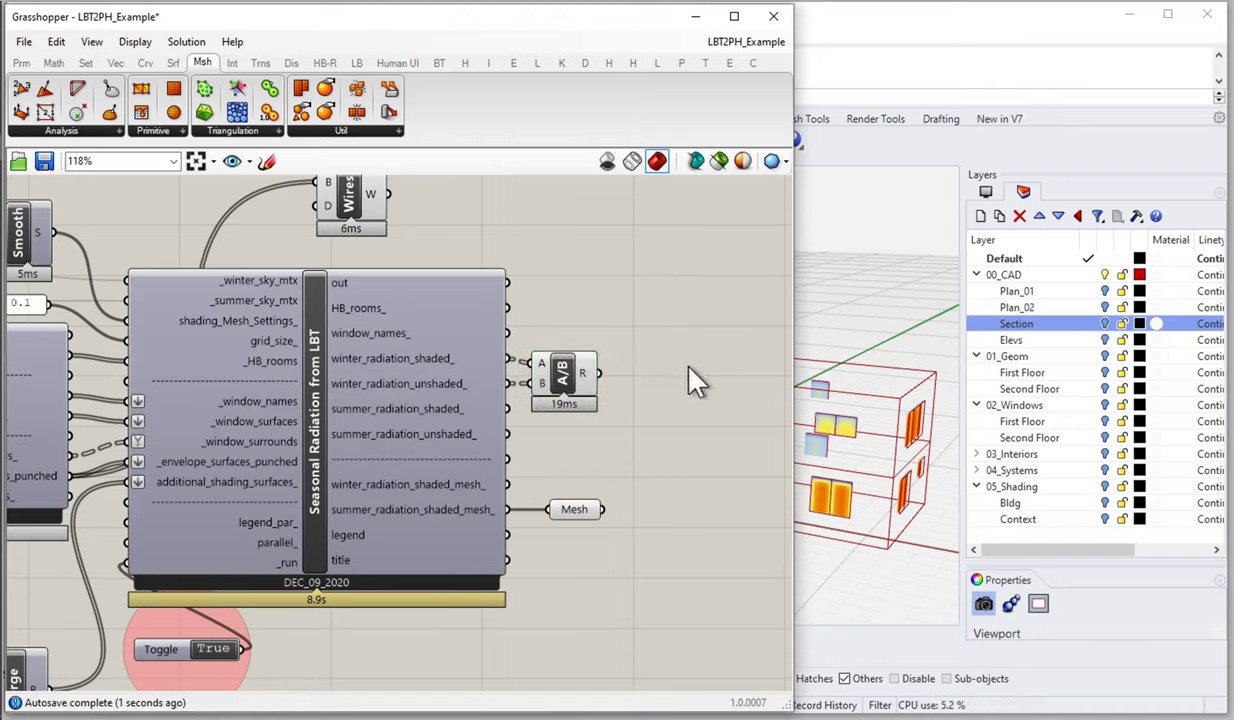
Add a panel beside the Division component and connect the R output to it
double_click(690, 370)
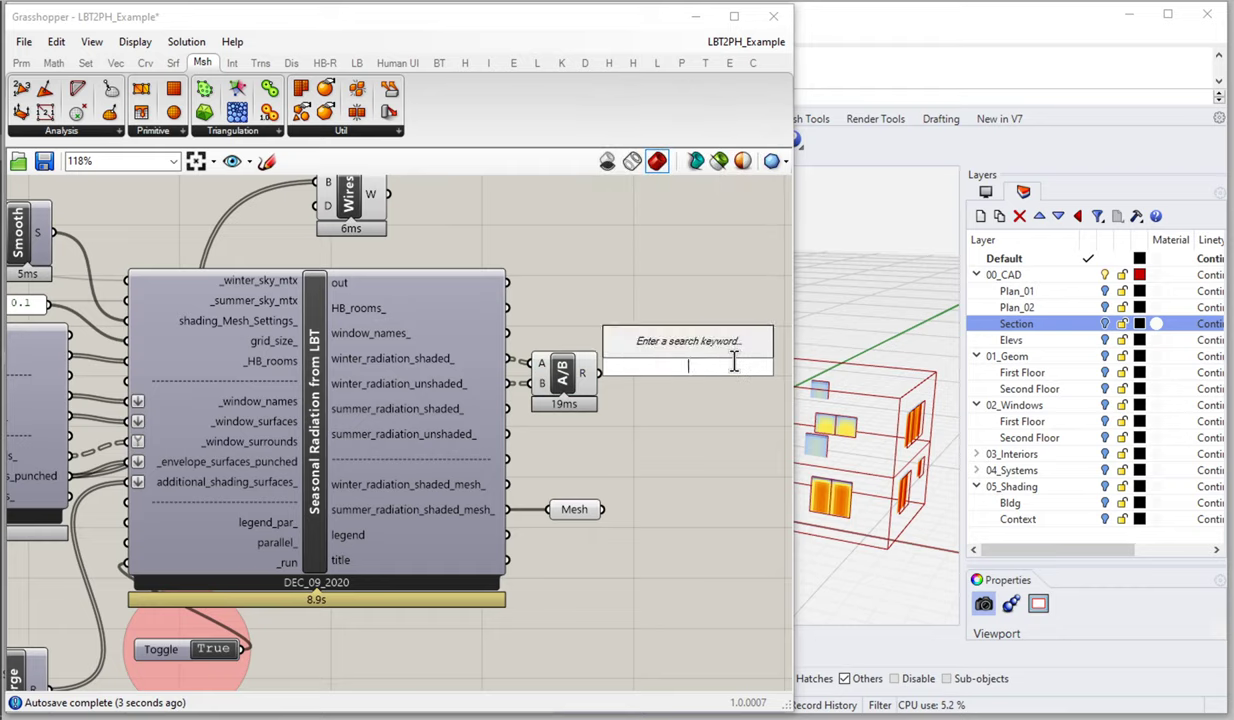
type("panel")
key("Return")
left_click_drag(598, 373, 607, 368)
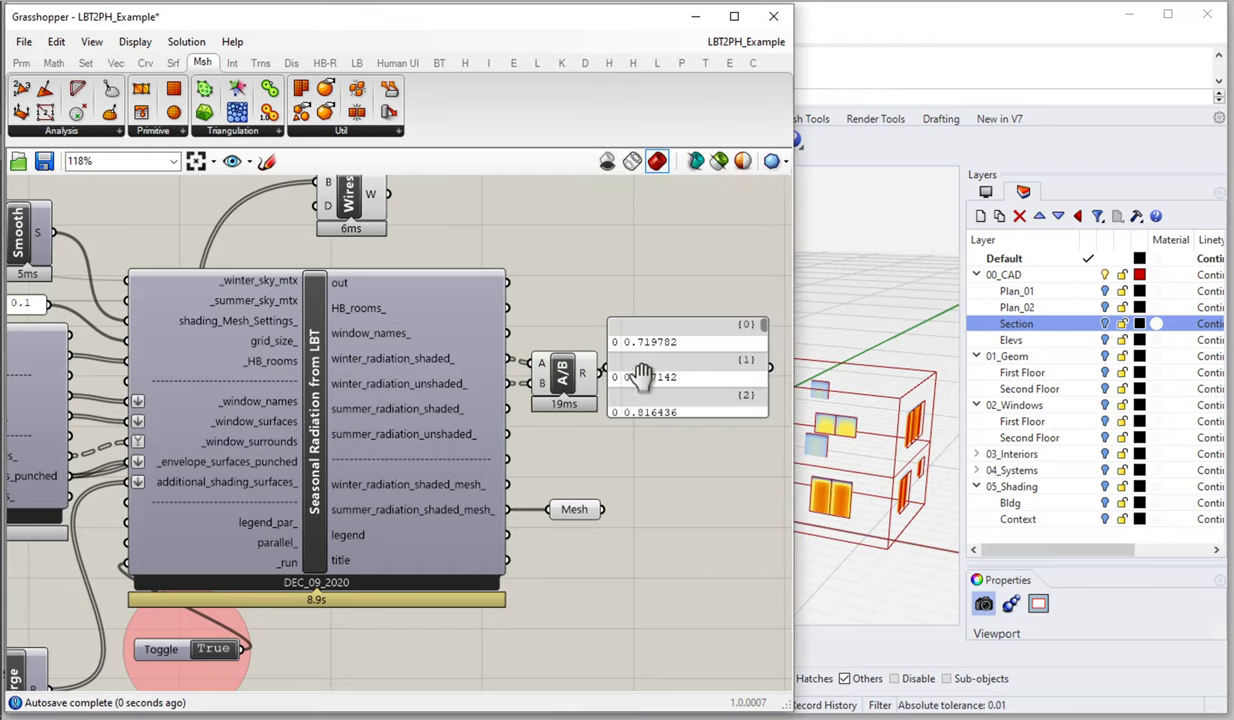
Flatten the R output of the winter radiation Division component
right_click_drag(641, 375, 515, 356)
right_click(455, 357)
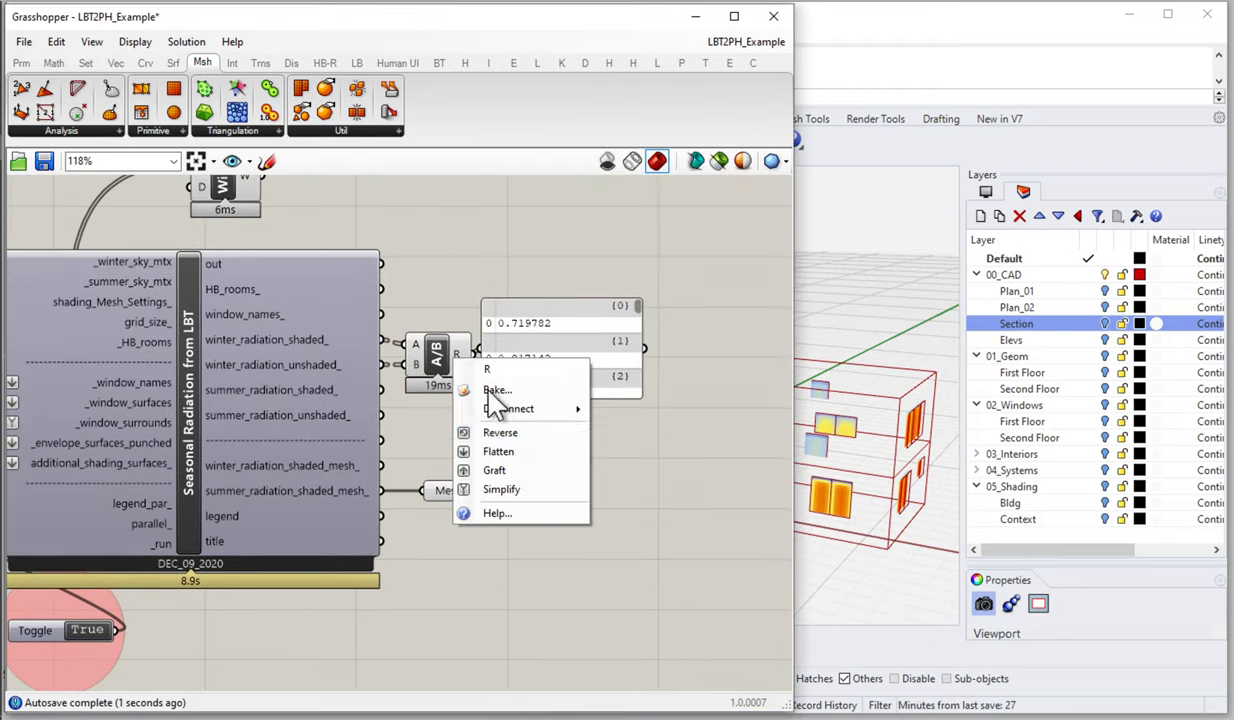
left_click(518, 453)
Read through the flattened winter shading factors in the panel and delete the panel
left_click_drag(638, 312, 634, 351)
scroll(637, 360, "down", 1)
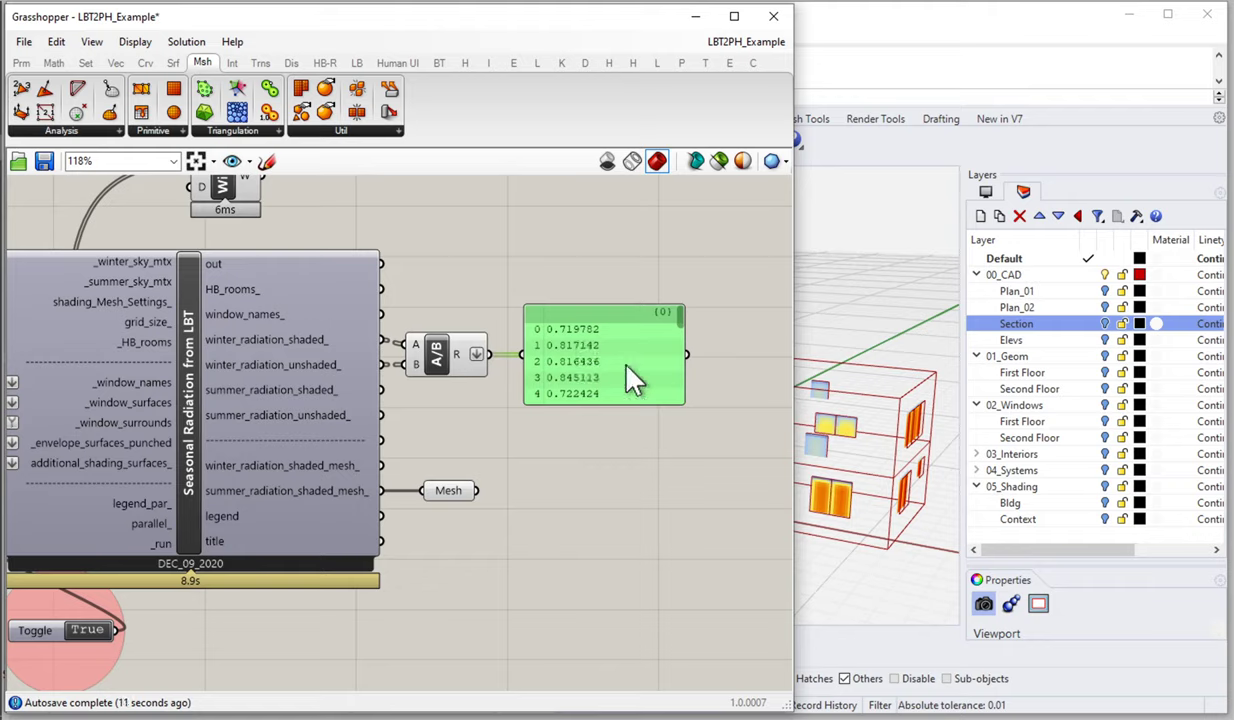
mouse_move(674, 314)
left_mouse_down()
mouse_move(677, 380)
mouse_move(677, 330)
left_mouse_up()
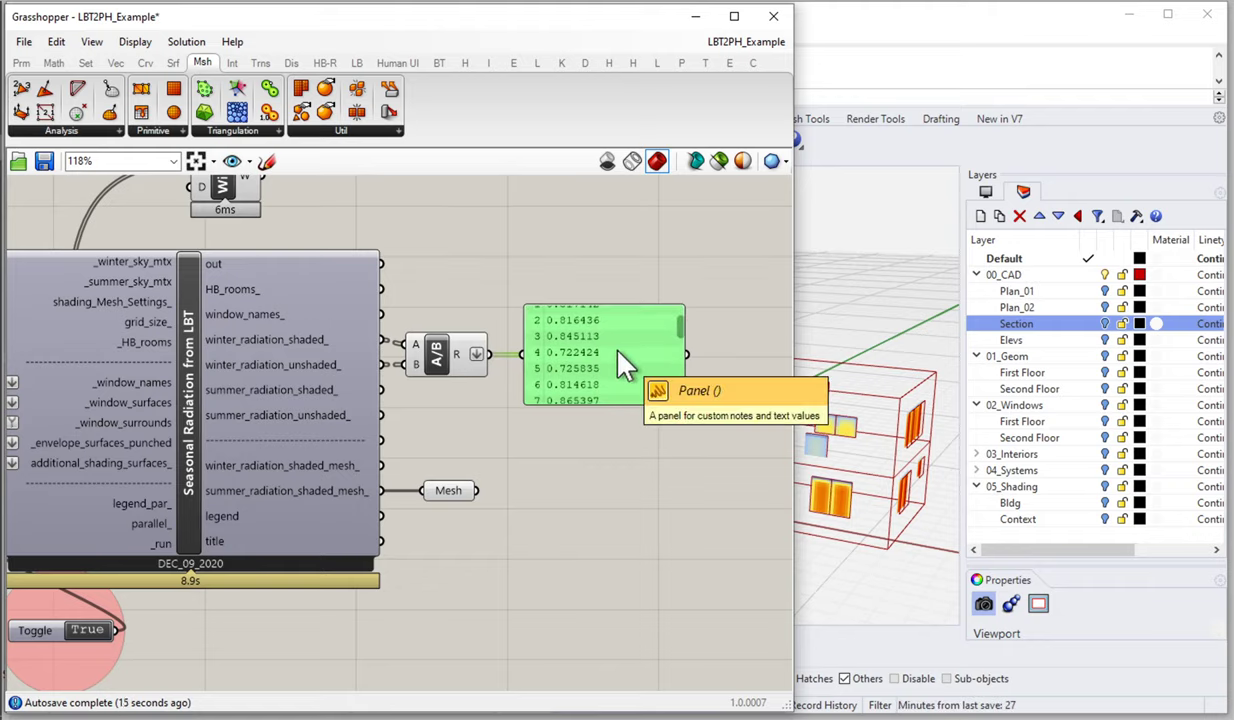
key("Delete")
Add a second Division component that divides summer_radiation_shaded_ by summer_radiation_unshaded_
double_click(432, 398)
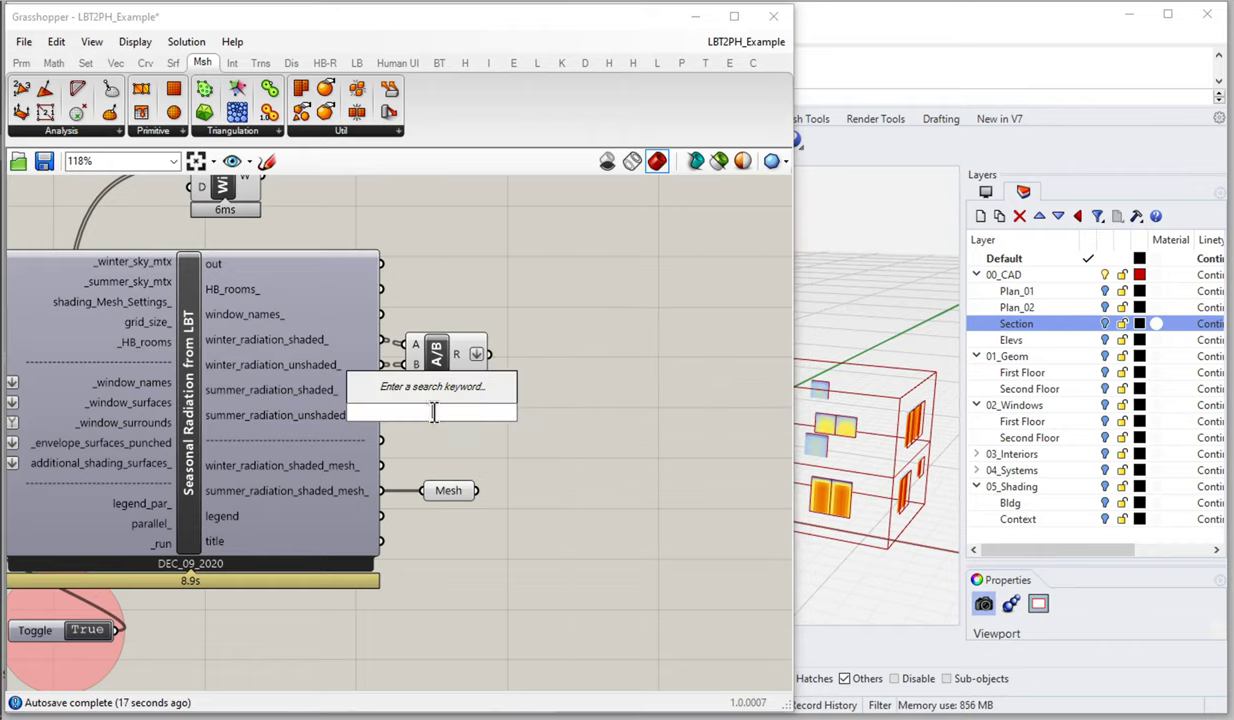
type("divid")
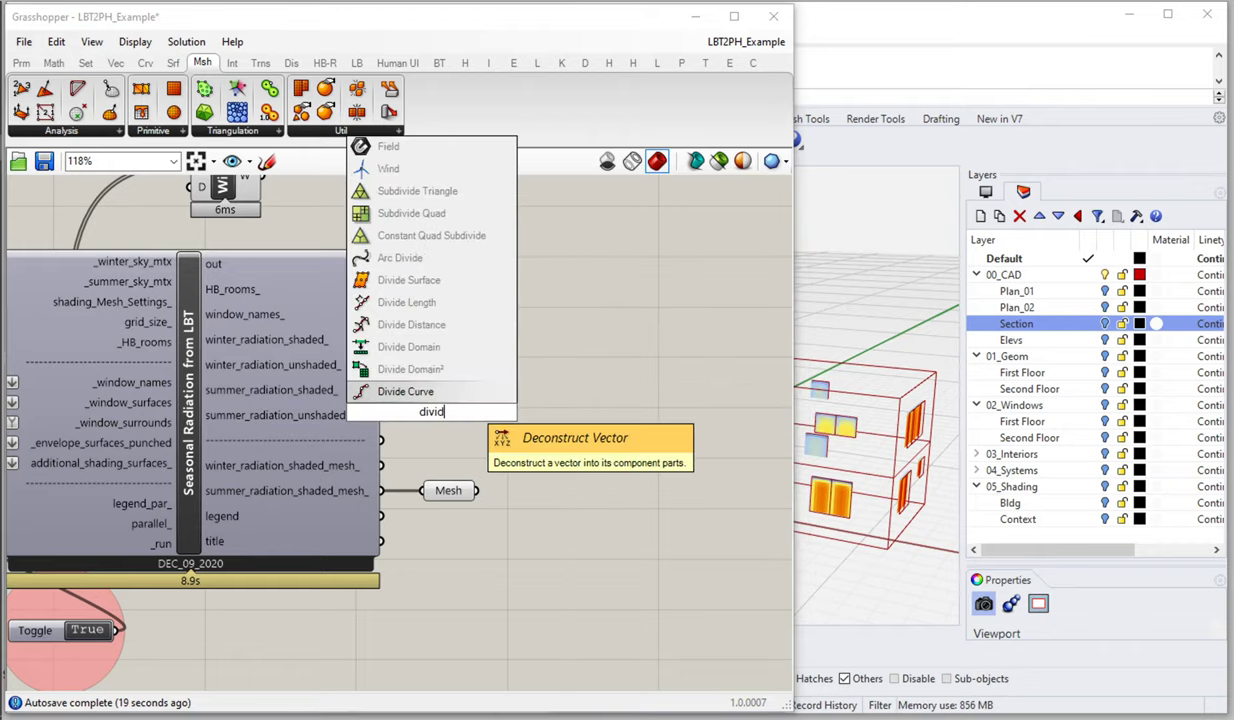
key("Up")
key("Up")
key("Up")
key("BackSpace")
type("s")
key("Down")
key("Down")
key("Down")
key("Down")
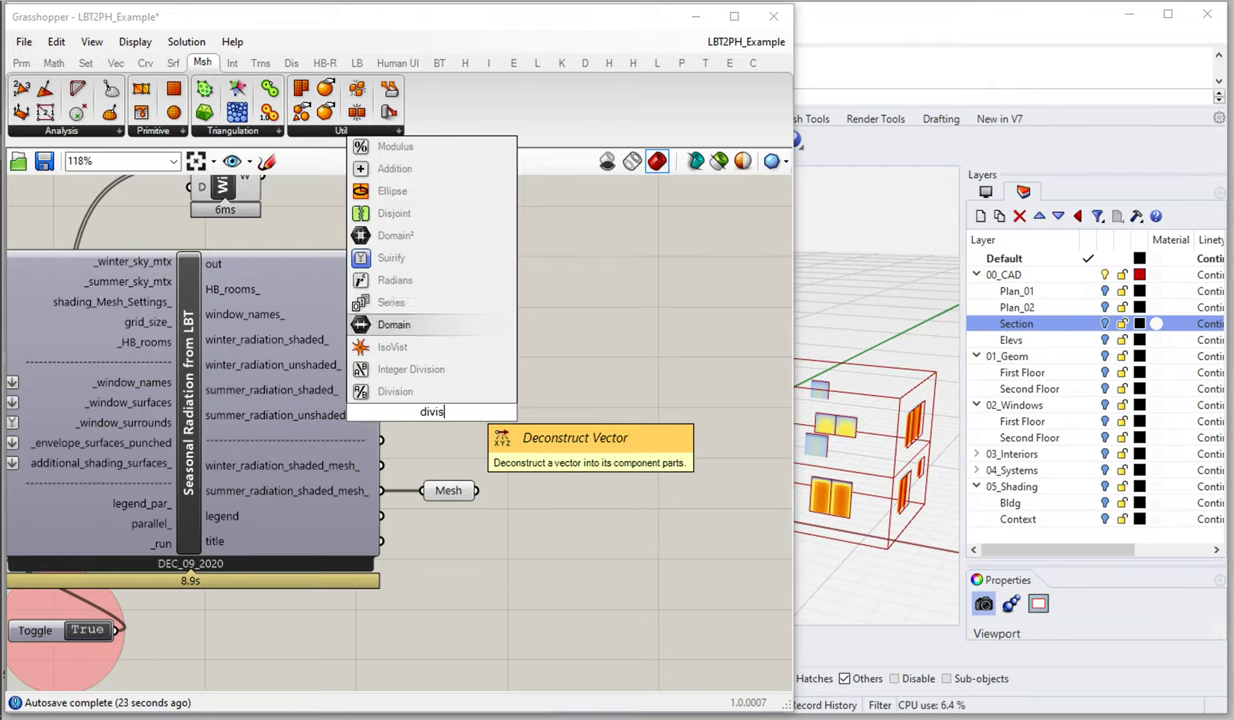
key("Return")
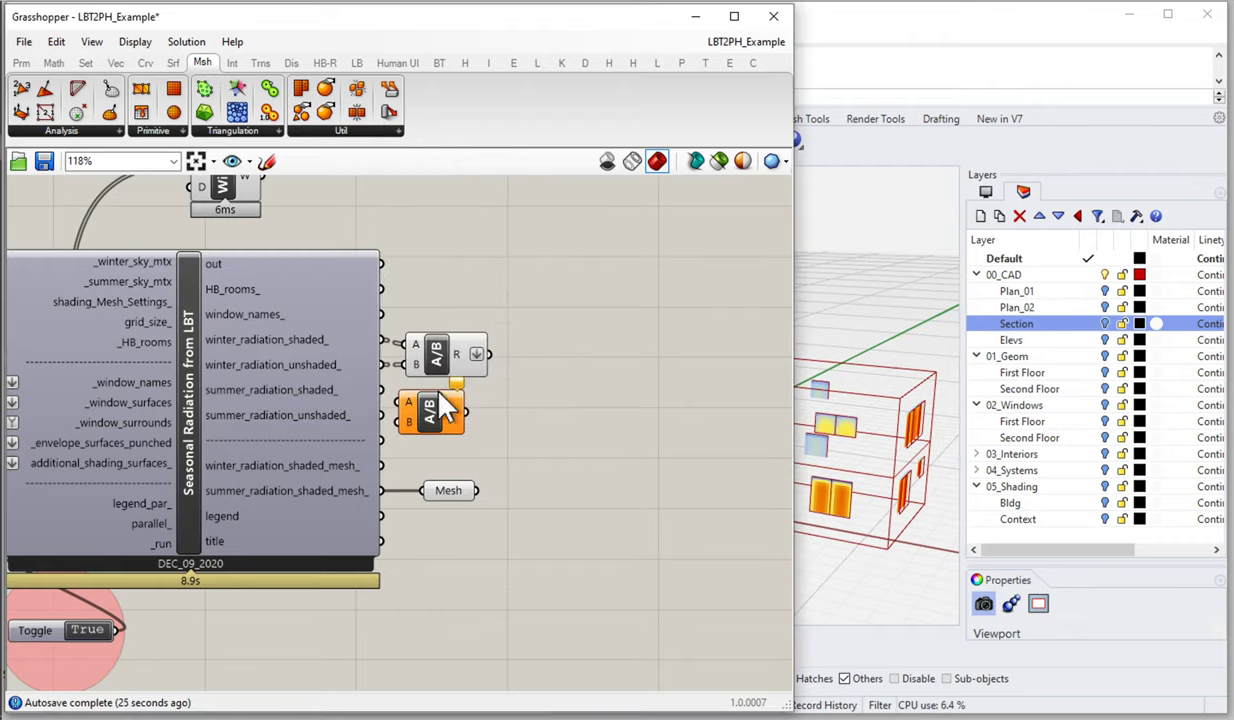
left_click_drag(381, 414, 433, 420)
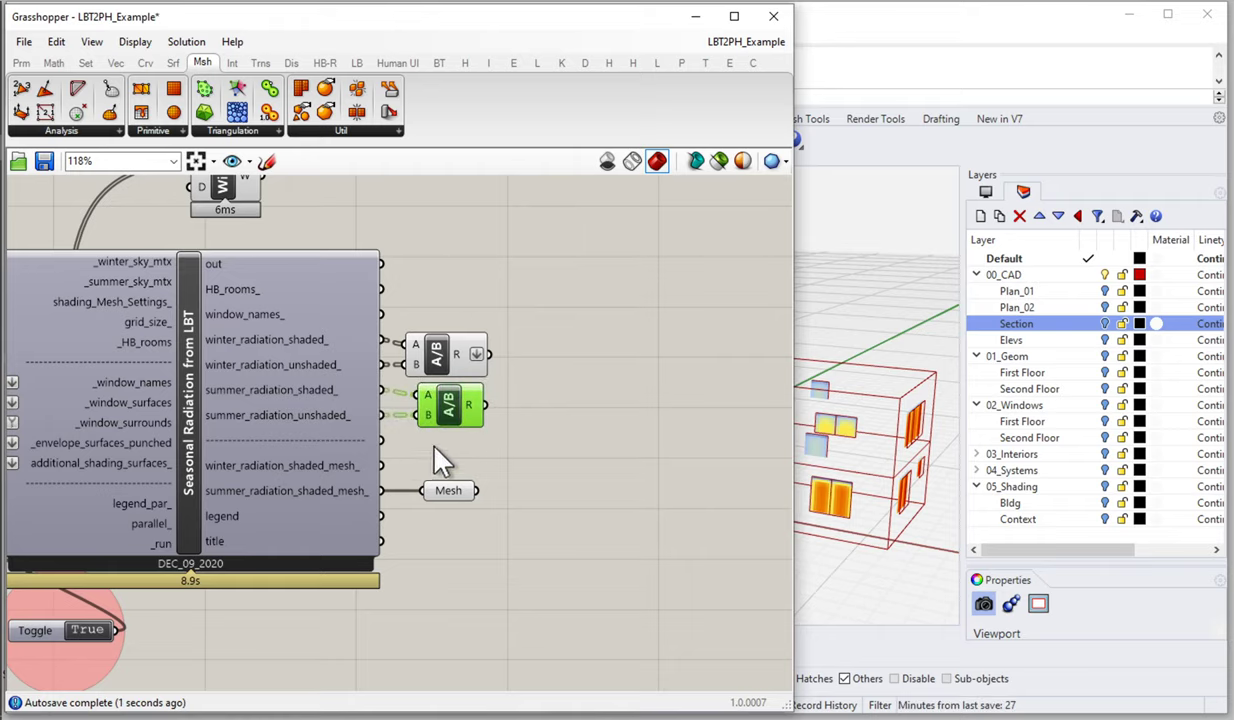
mouse_move(257, 413)
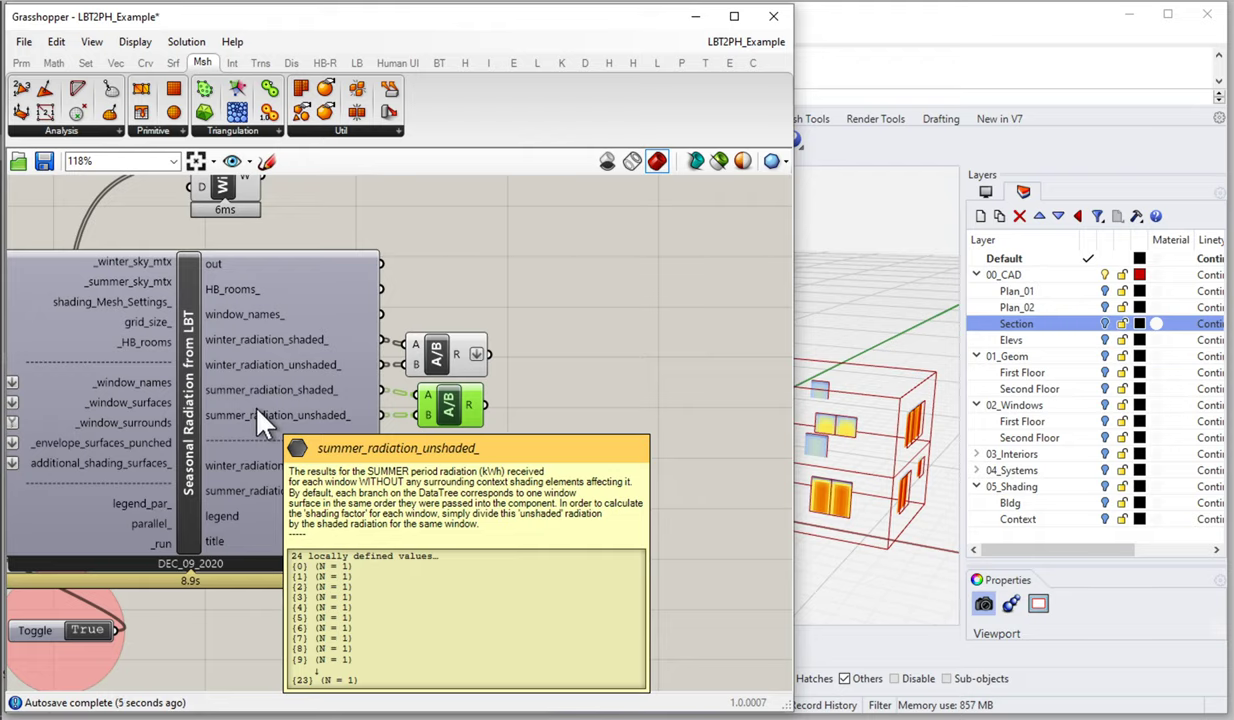
Remove the Flatten from the winter Division component's R output and align the two Division components
right_click(466, 358)
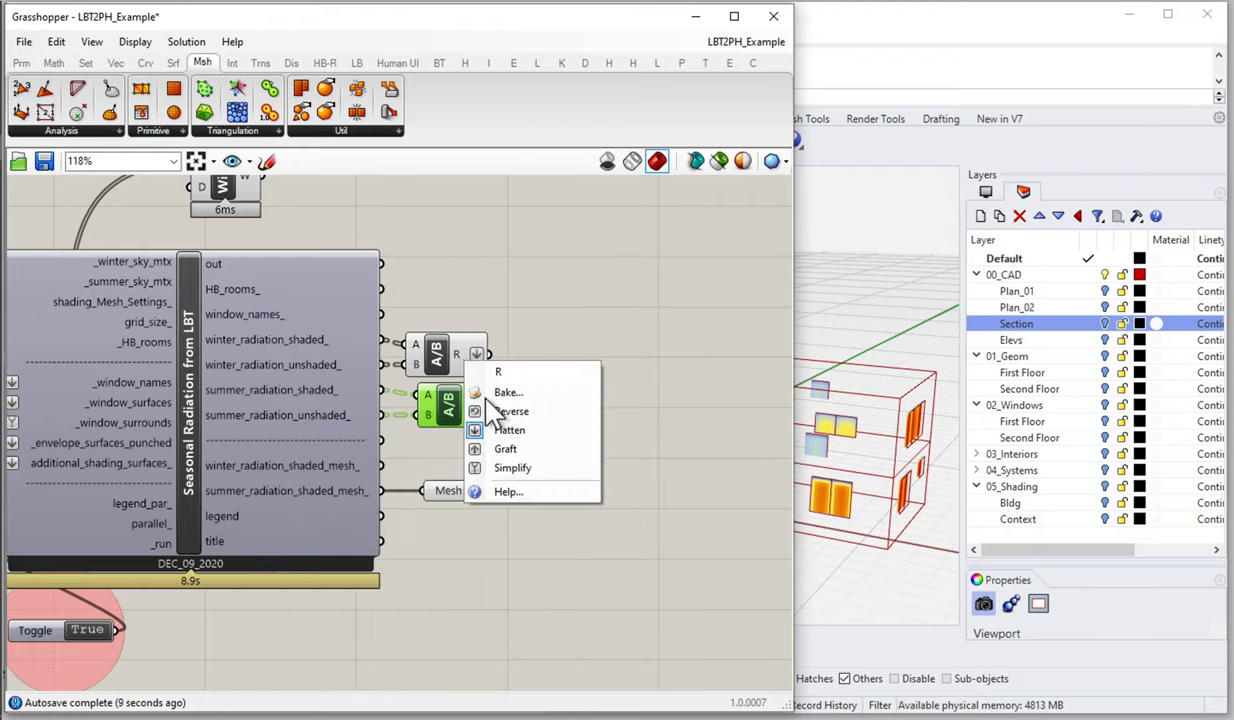
left_click(512, 433)
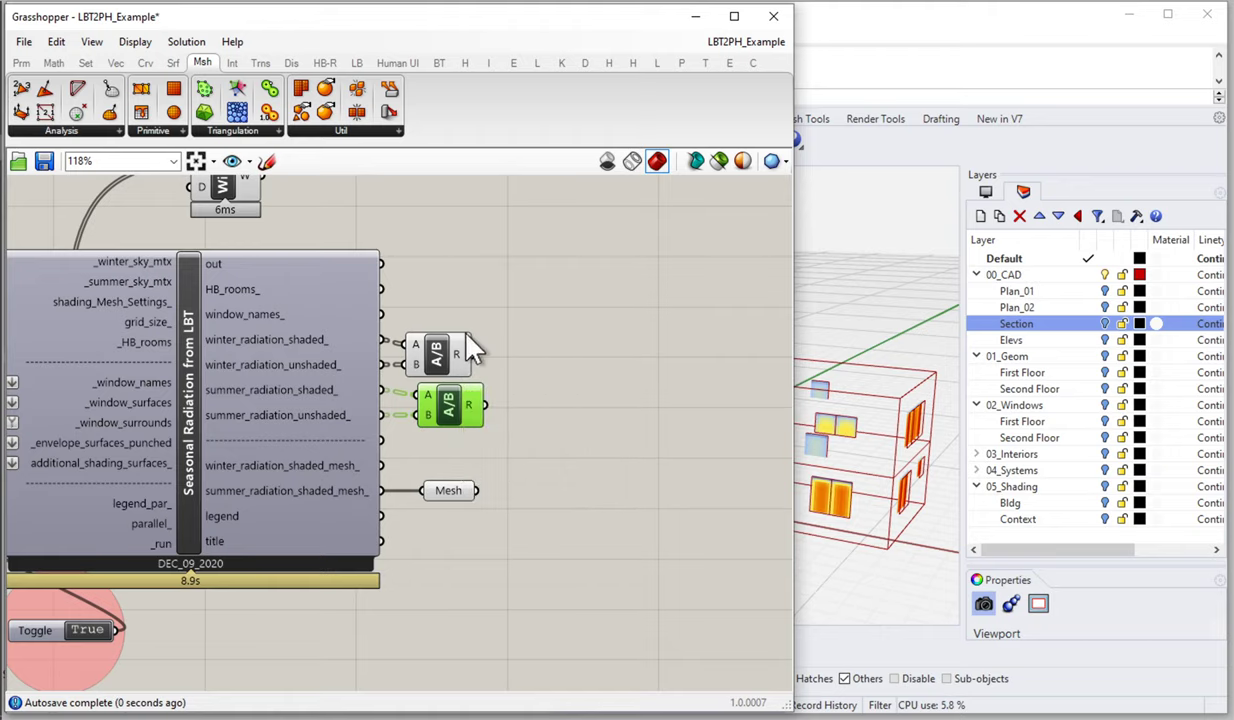
left_click_drag(467, 335, 480, 330)
left_click(451, 405)
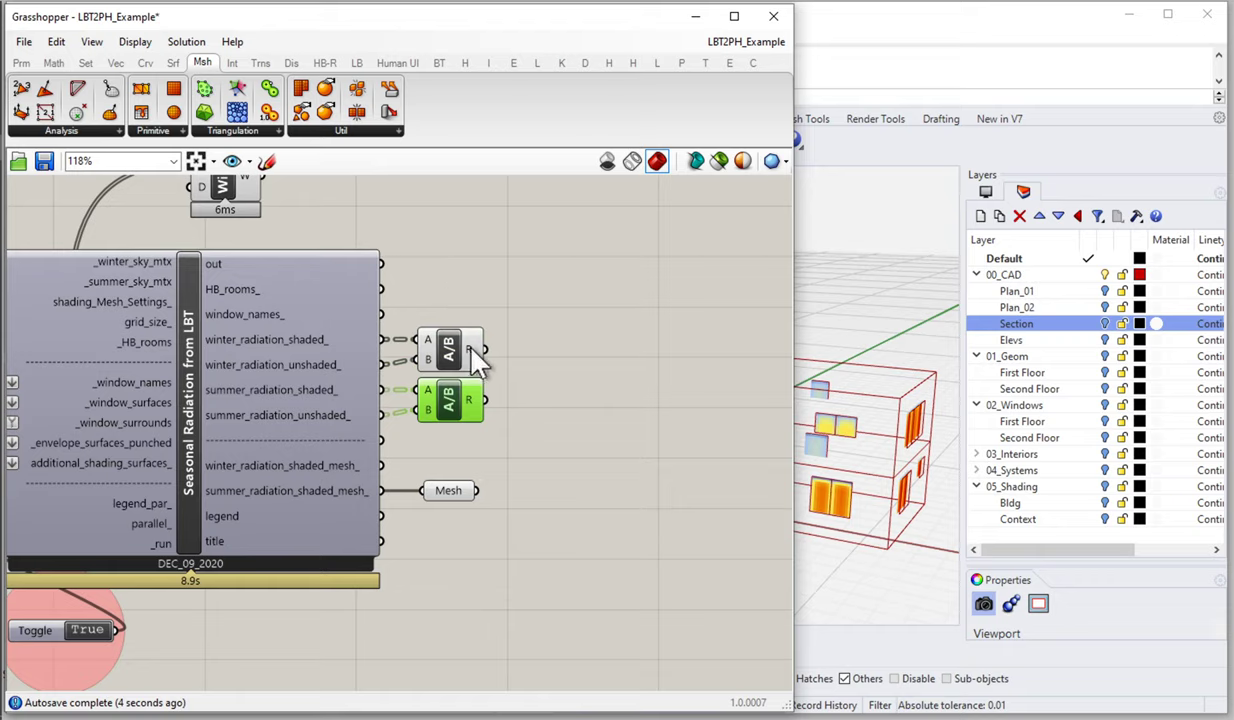
mouse_move(476, 355)
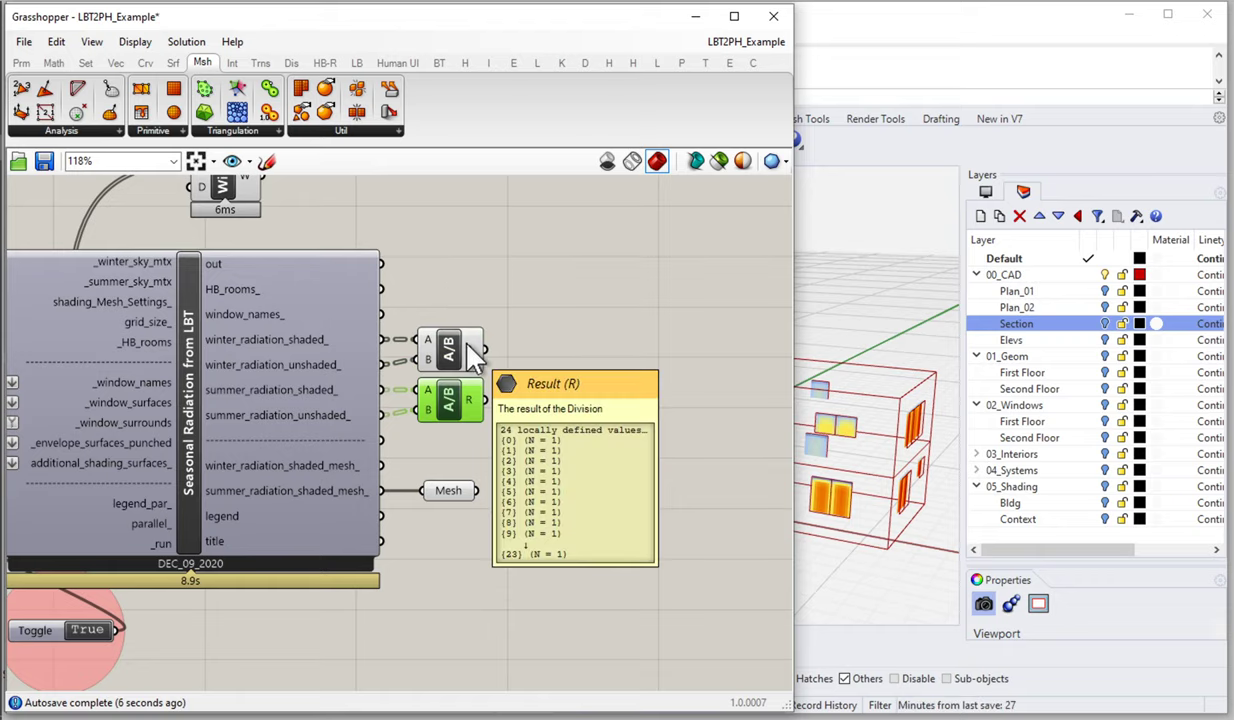
right_click_drag(410, 350, 517, 331)
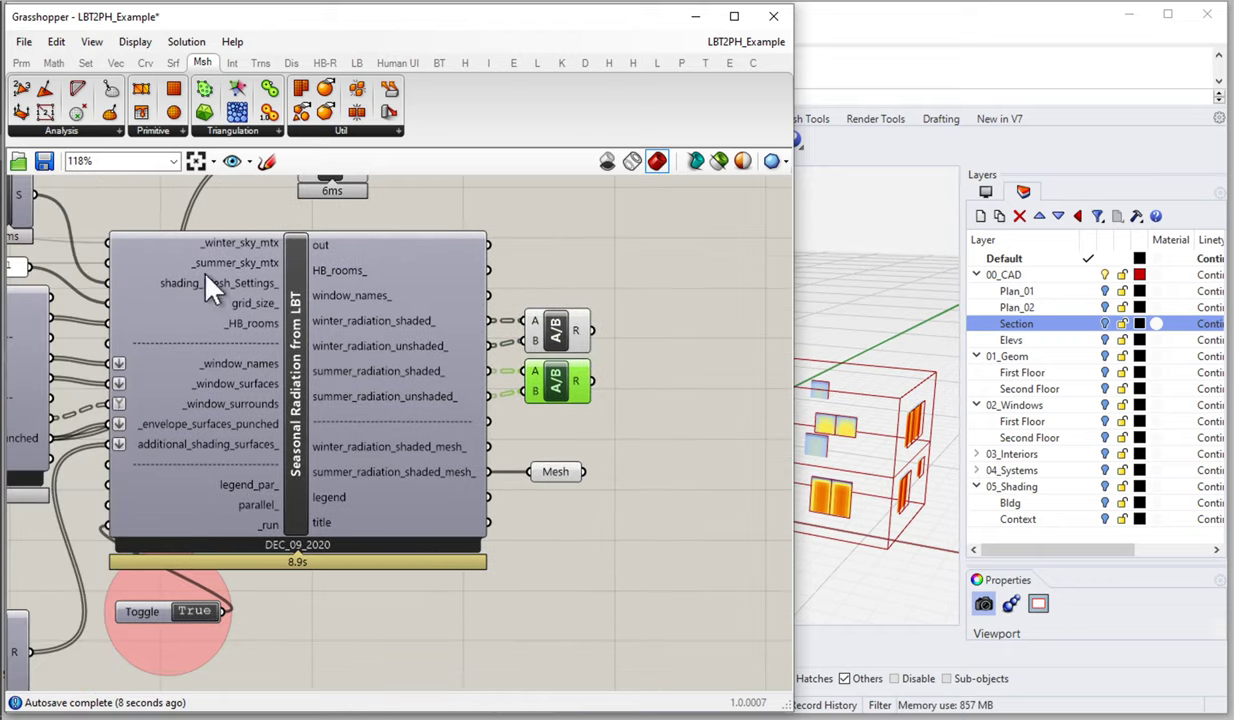
Widen the Grasshopper window and place an LBT2PH_ApplyWindowShadingFactors component beside the Division components
mouse_move(192, 430)
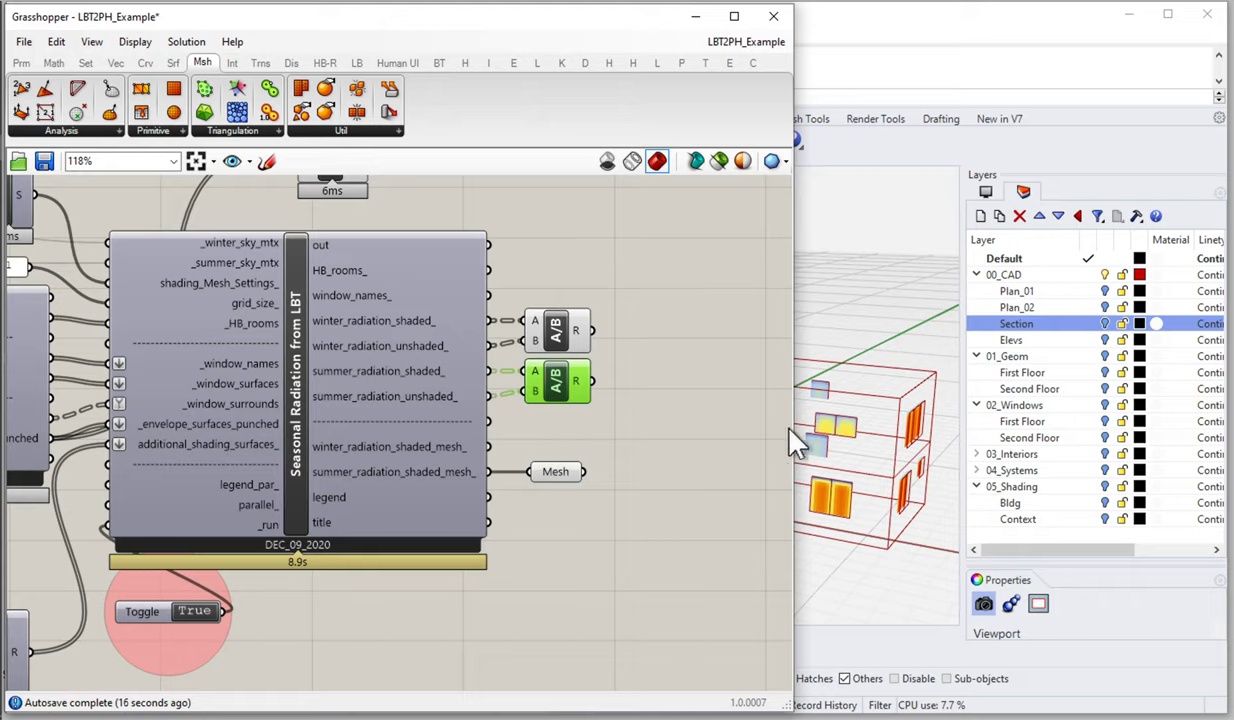
left_click_drag(795, 430, 1071, 432)
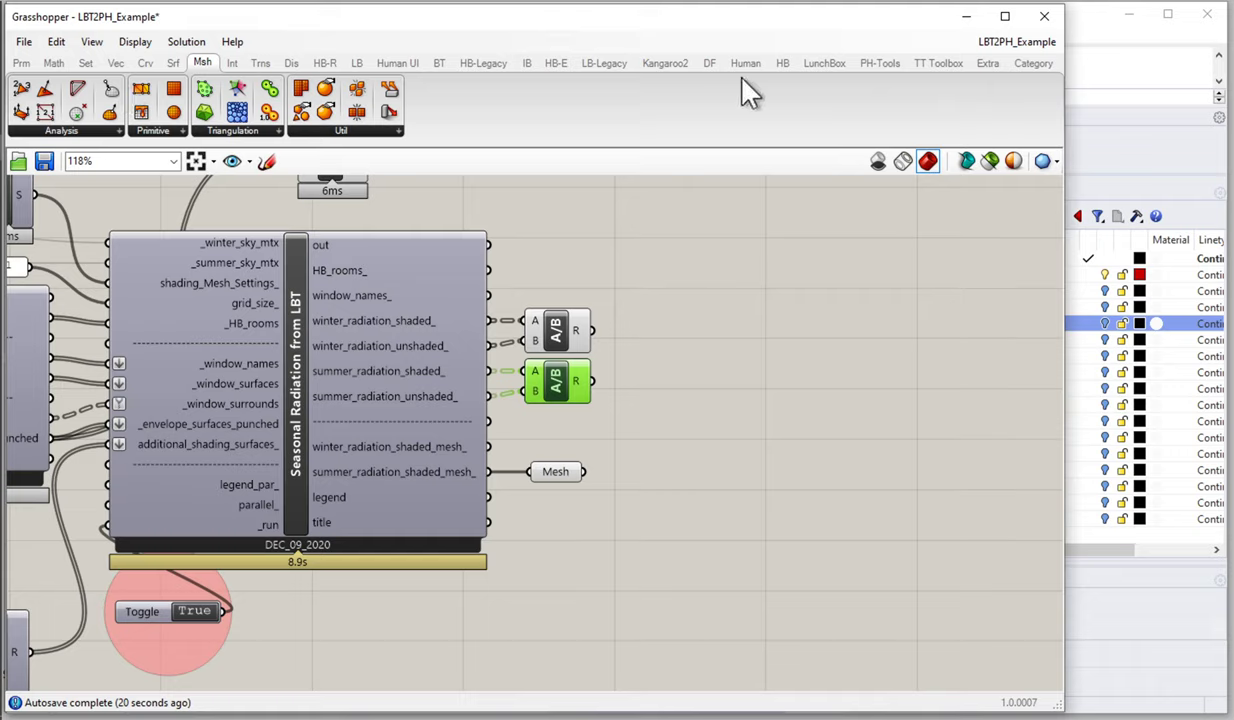
left_click(881, 67)
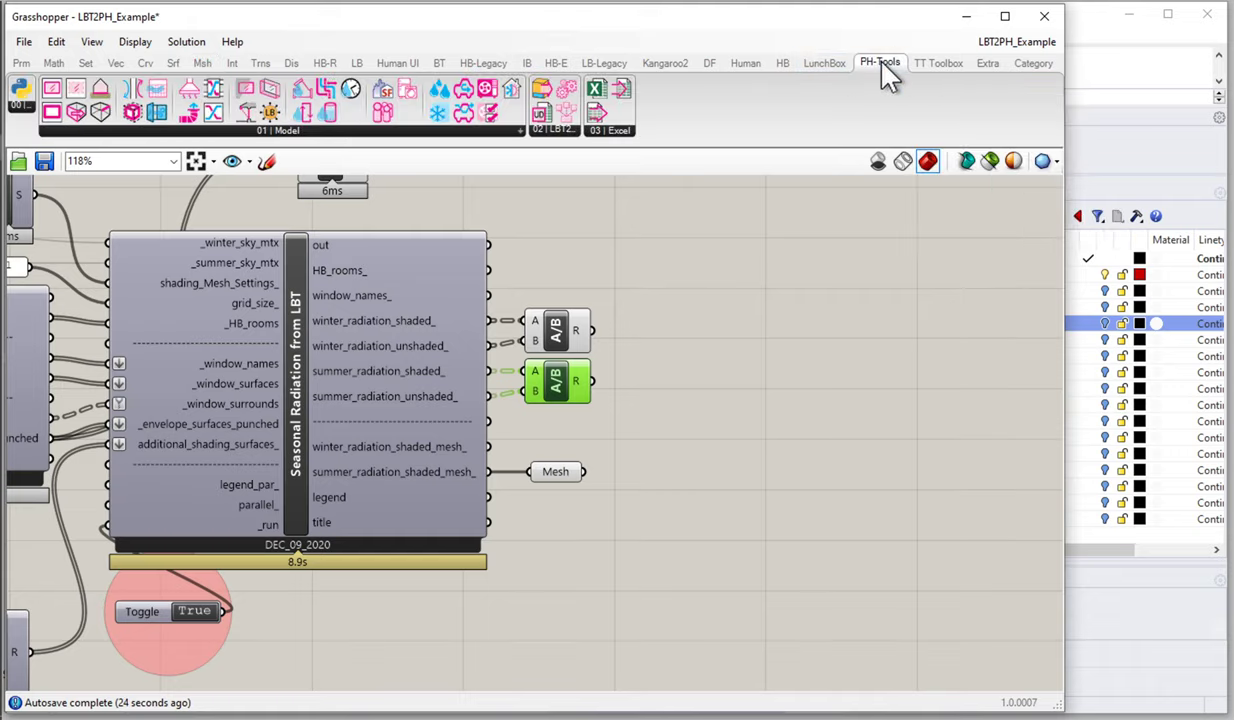
left_click(280, 131)
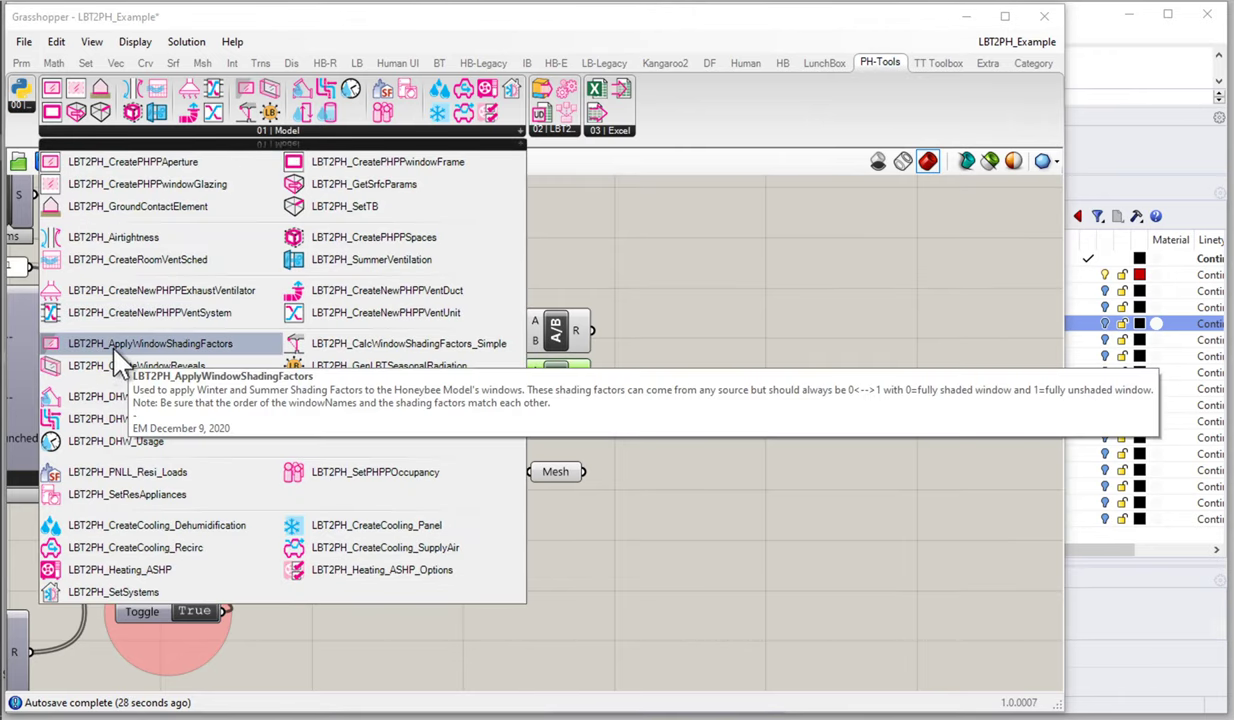
mouse_move(190, 345)
left_mouse_down()
mouse_move(785, 345)
mouse_move(796, 358)
left_mouse_up()
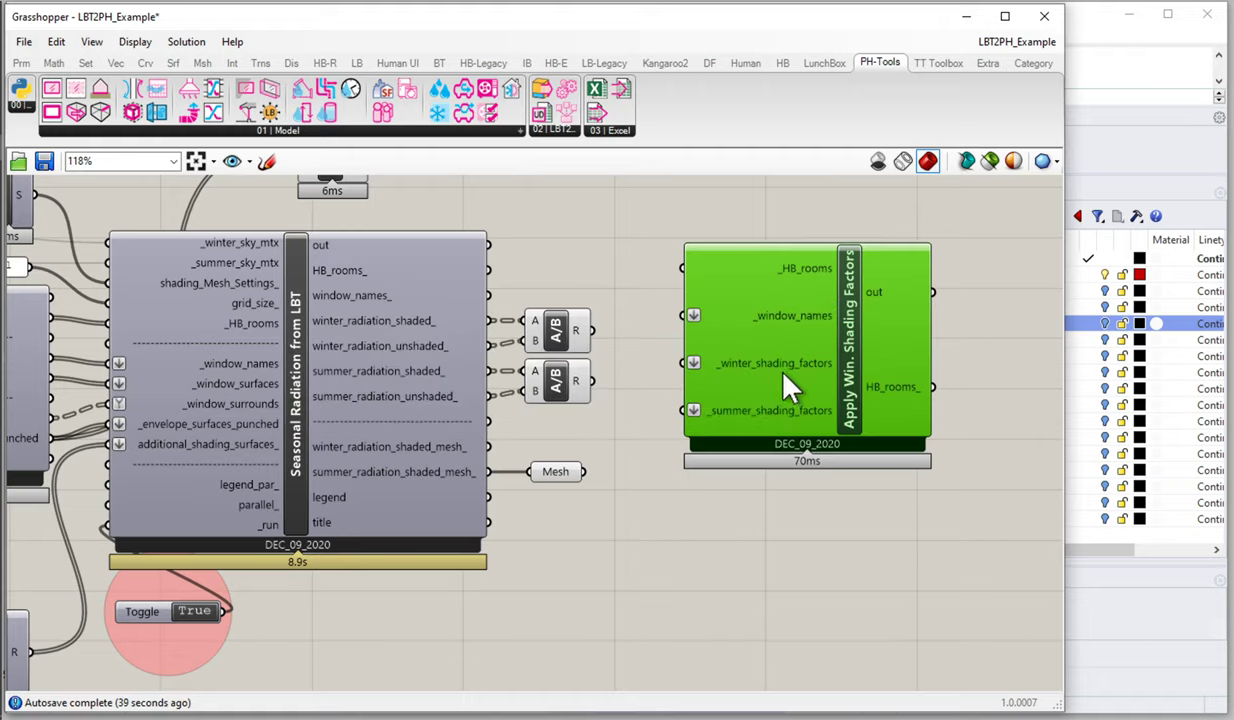
mouse_move(785, 376)
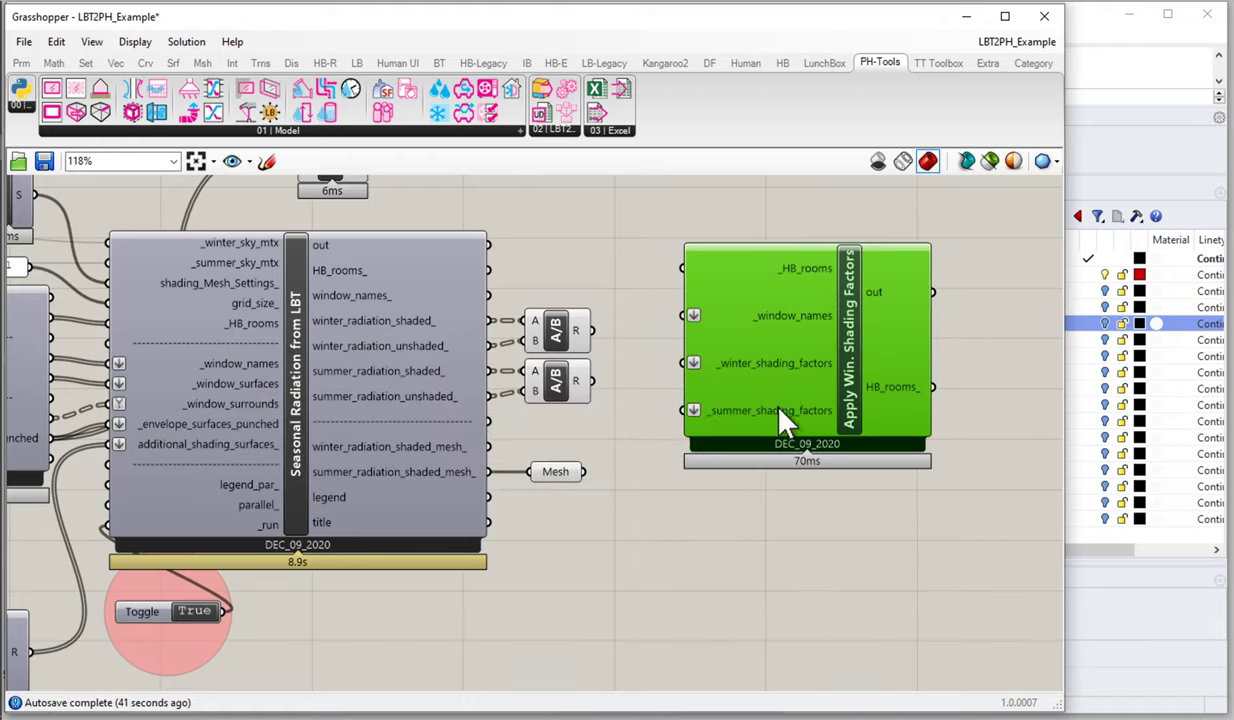
left_click(778, 410)
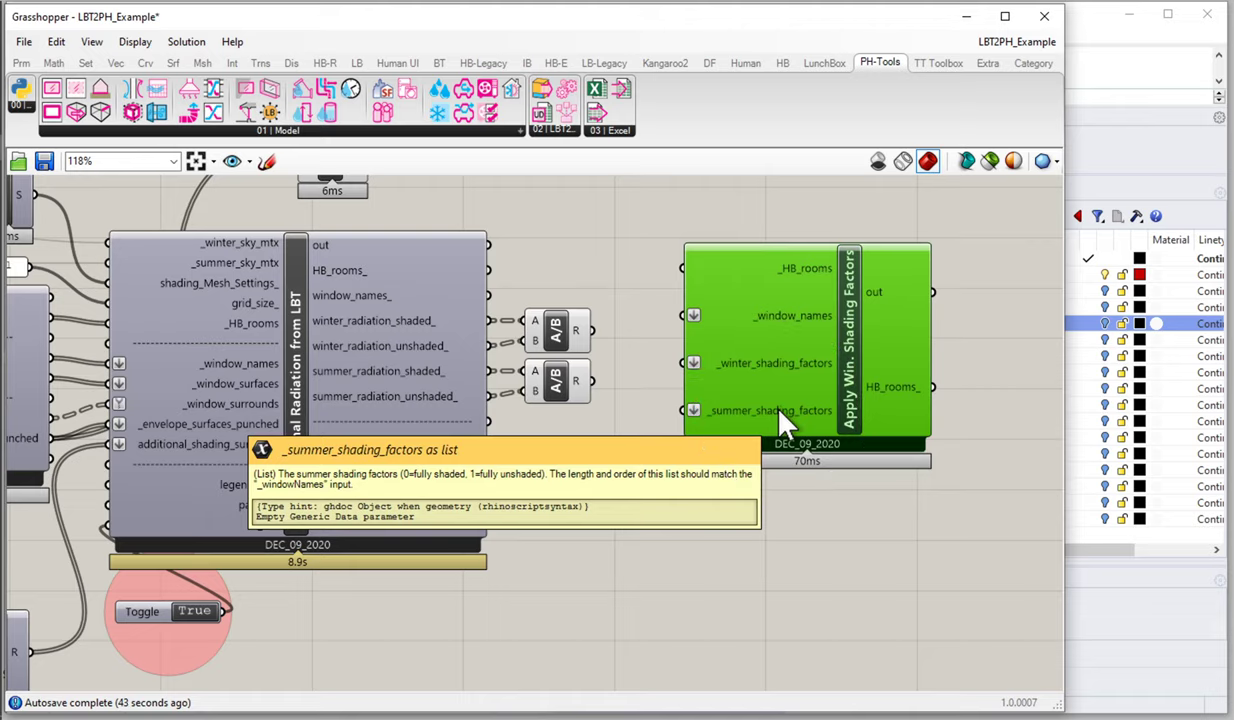
left_click_drag(781, 348, 786, 336)
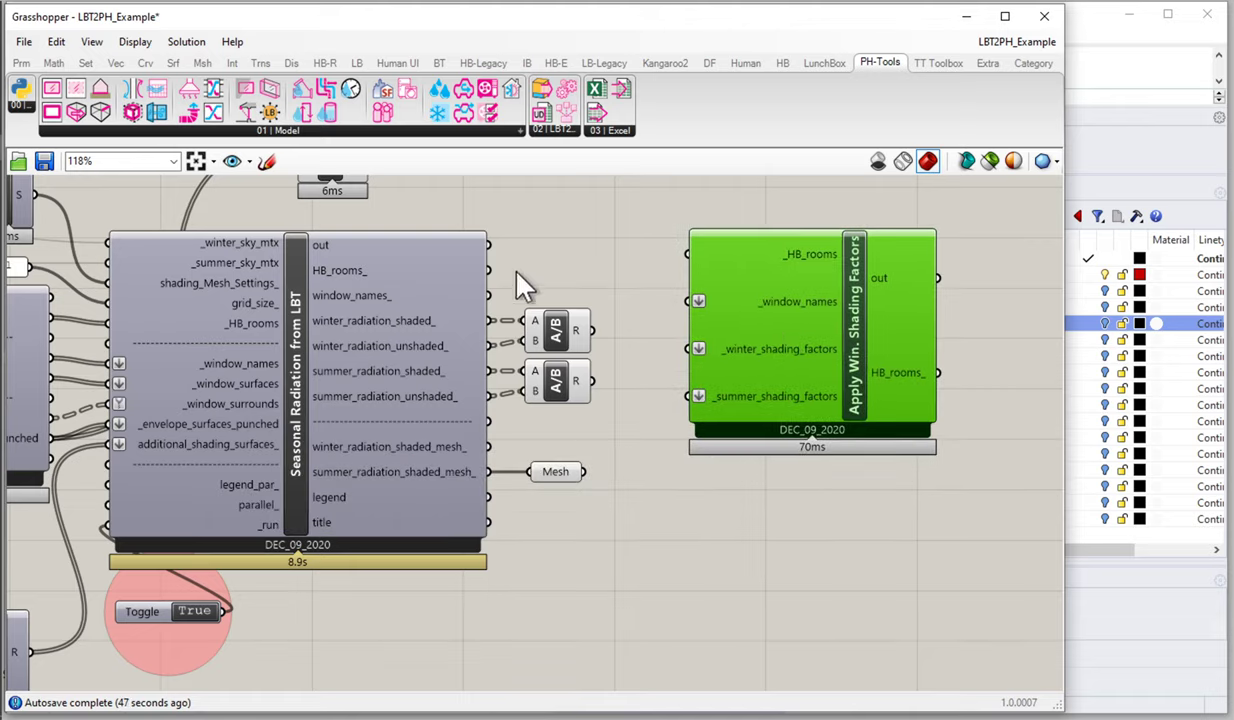
Connect HB_rooms_, window_names_ and the winter and summer Division results to the matching inputs of Apply Win. Shading Factors
left_click_drag(487, 270, 687, 254)
left_click_drag(863, 287, 880, 291)
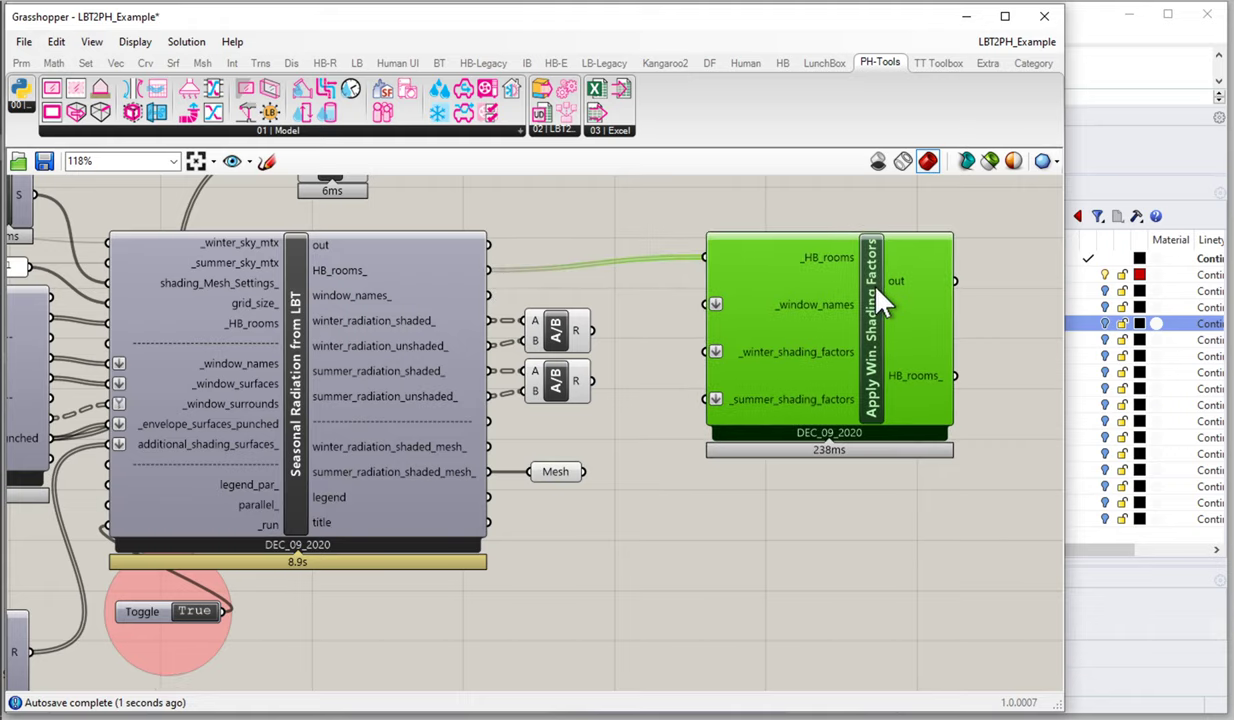
left_click_drag(488, 295, 706, 304)
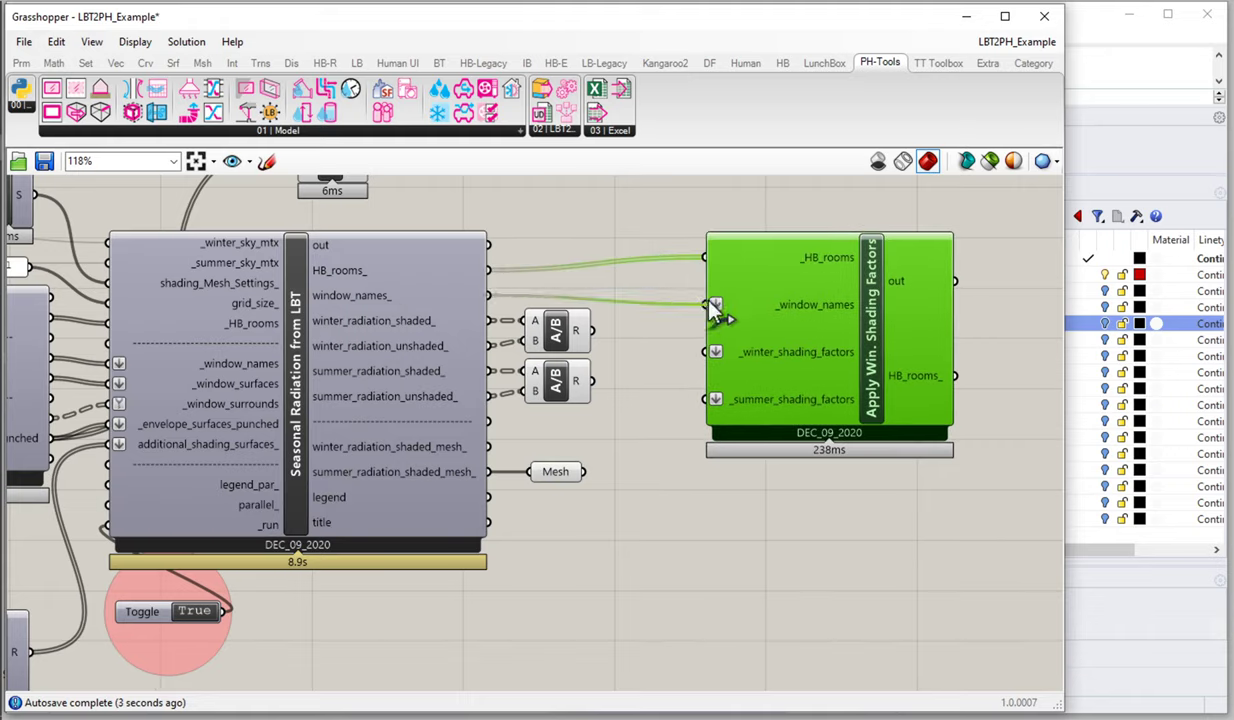
left_click_drag(591, 330, 706, 351)
left_click_drag(592, 381, 706, 399)
mouse_move(826, 380)
left_mouse_down()
mouse_move(790, 358)
mouse_move(780, 368)
left_mouse_up()
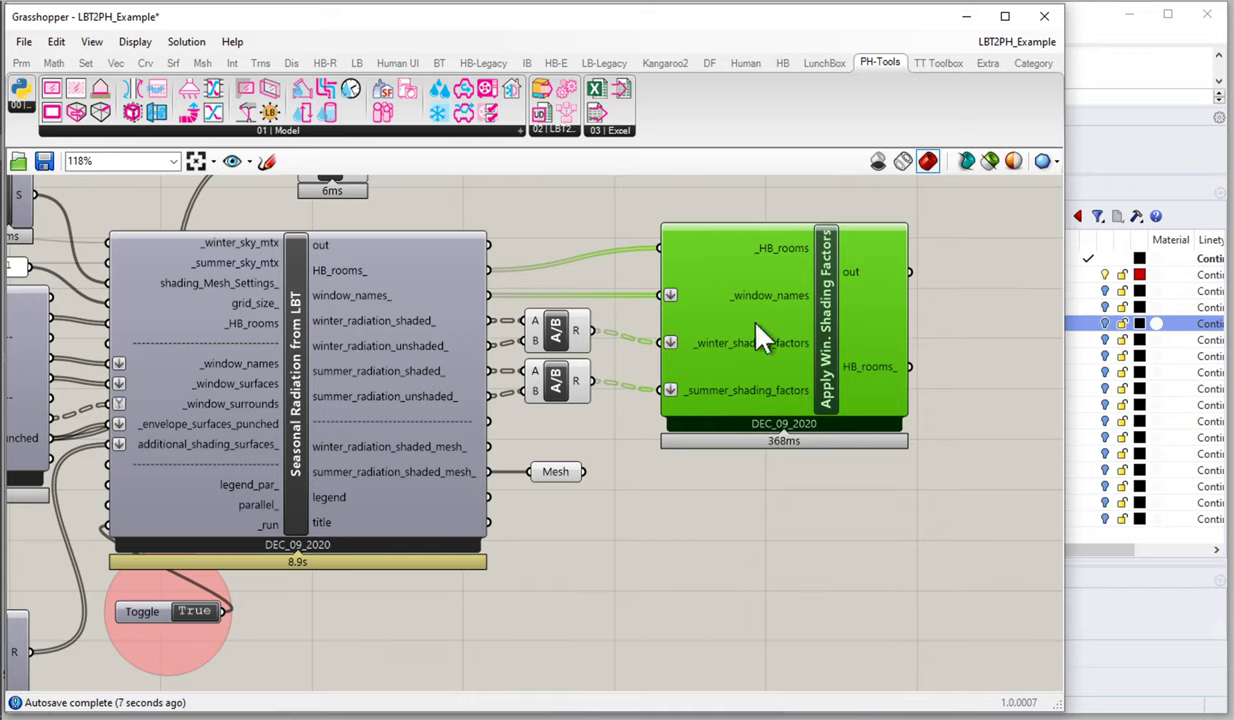
mouse_move(775, 258)
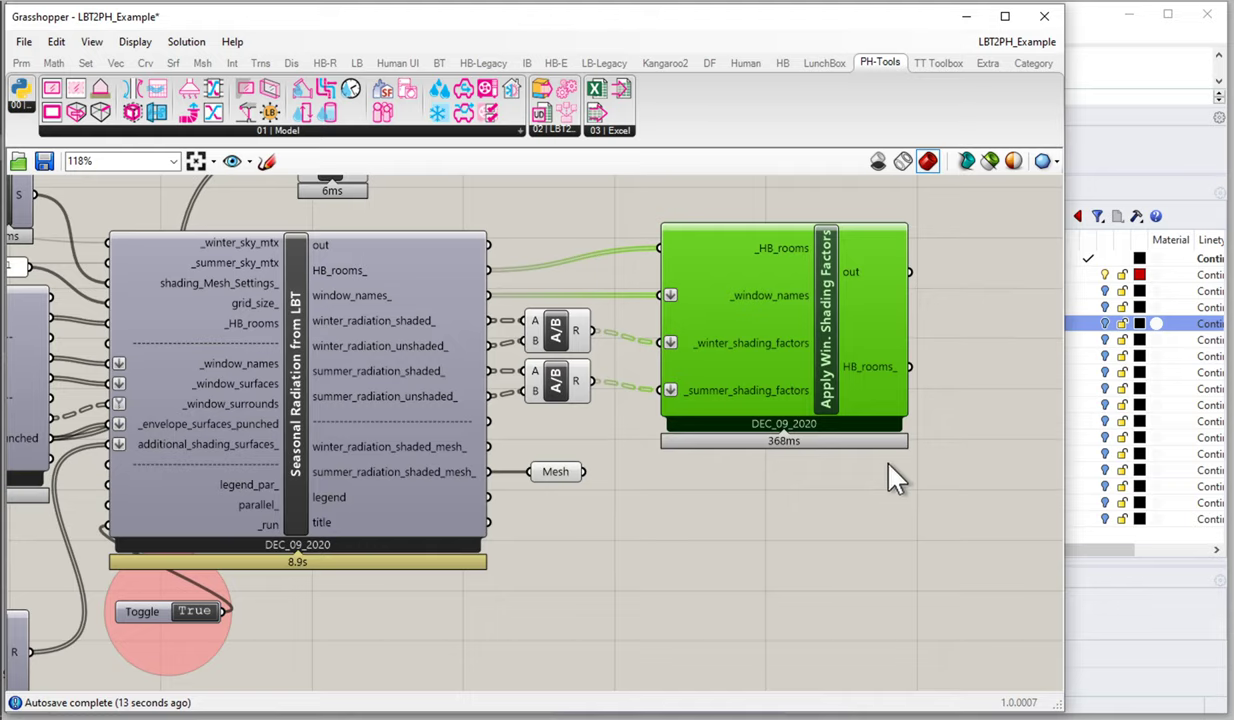
Move the newly built shading components up beneath the existing SHADING section of the canvas
right_click_drag(893, 478, 606, 565)
scroll(606, 565, "down", 4)
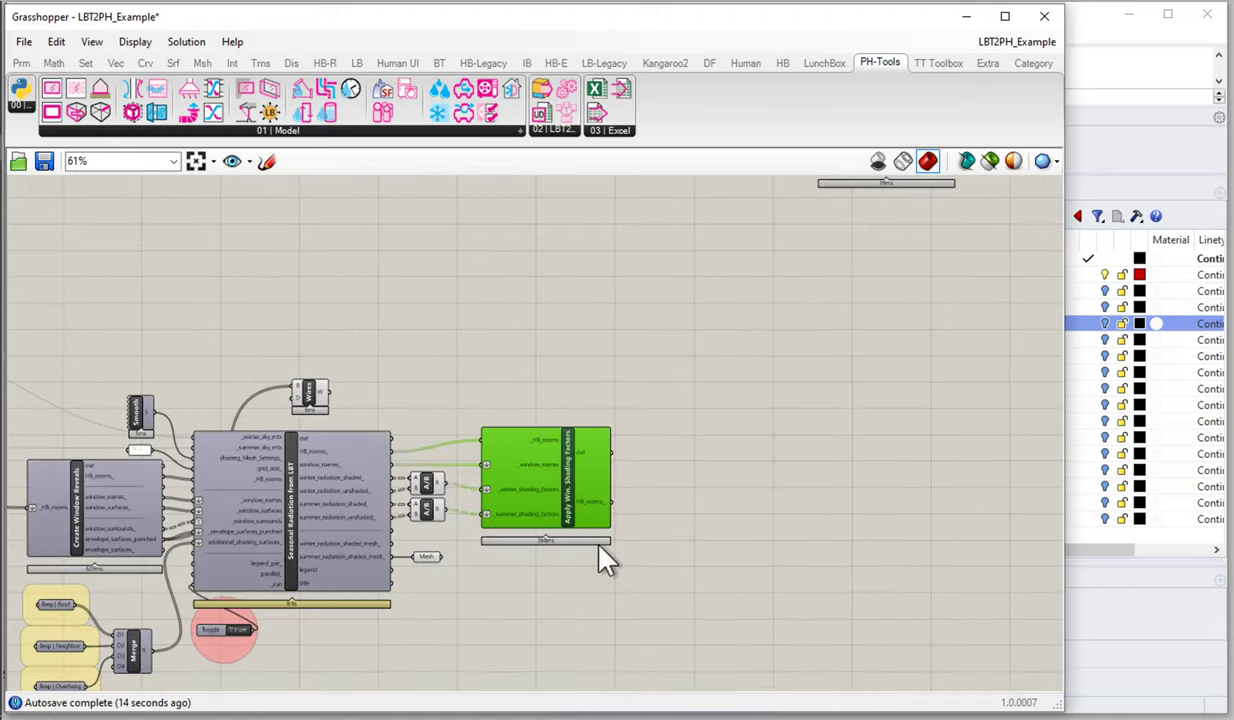
scroll(606, 560, "down", 2)
right_click_drag(622, 499, 628, 585)
scroll(628, 585, "up", 3)
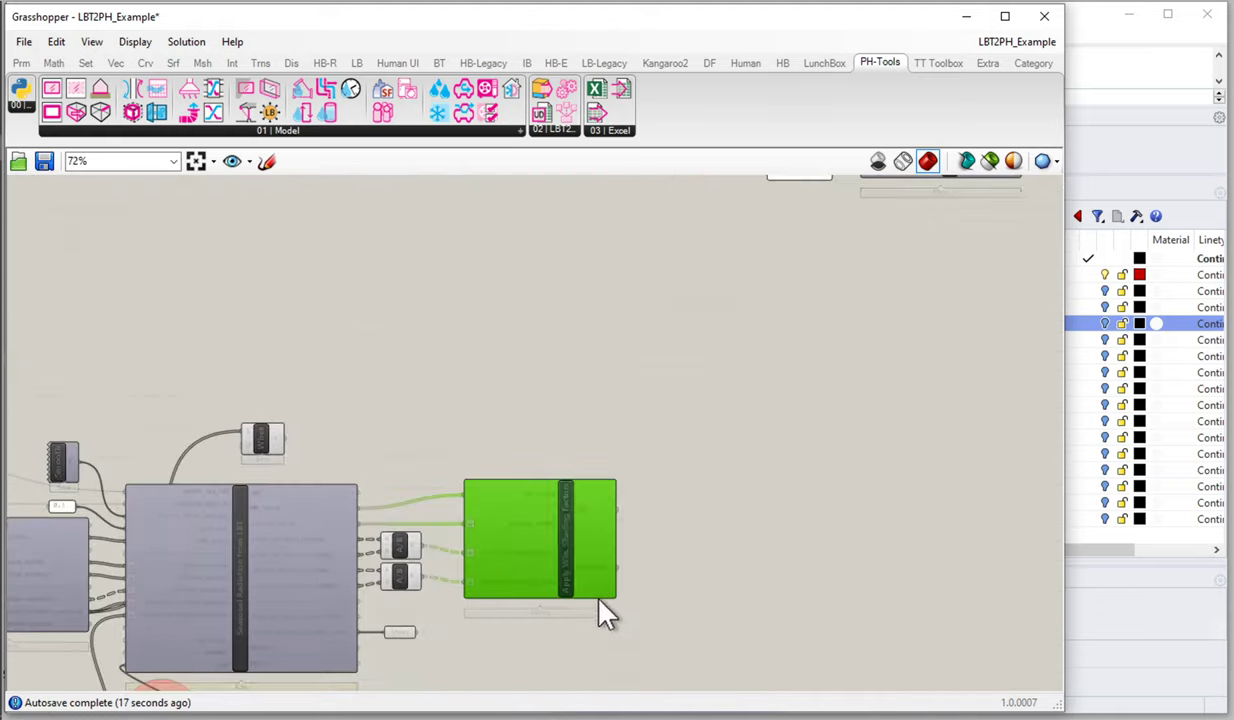
scroll(604, 614, "up", 3)
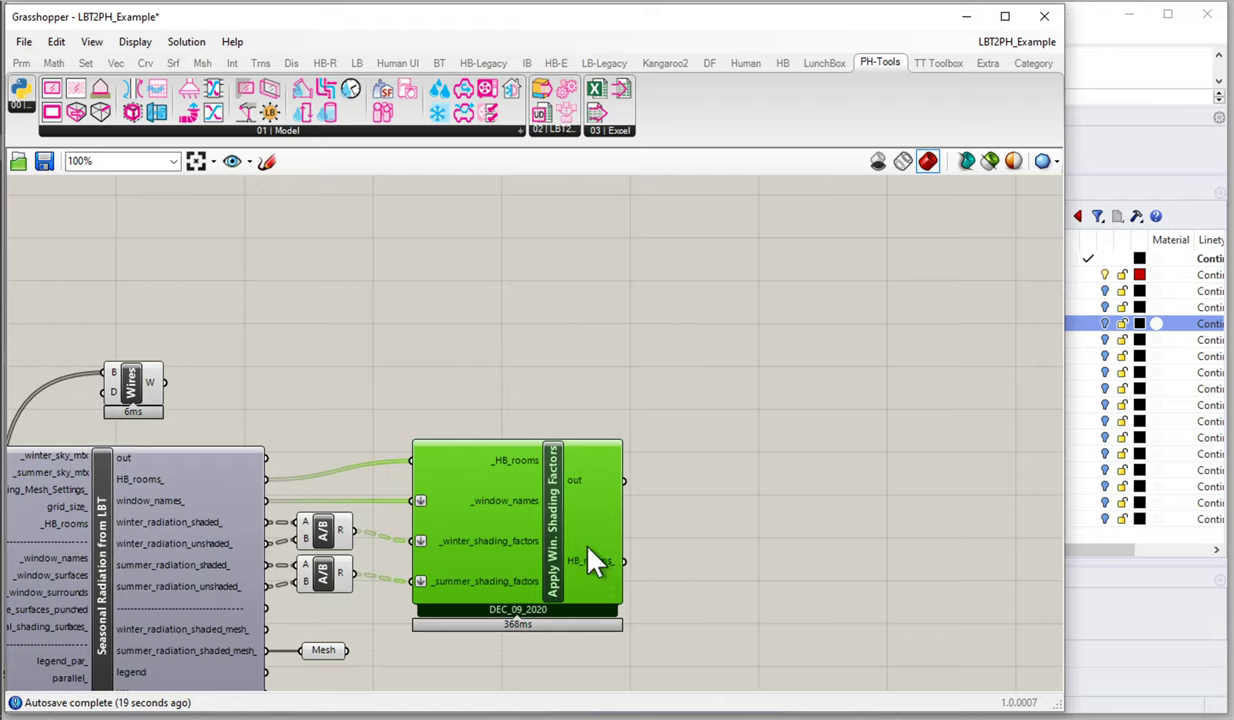
scroll(605, 578, "down", 4)
right_click_drag(432, 301, 482, 400)
scroll(605, 355, "up", 8)
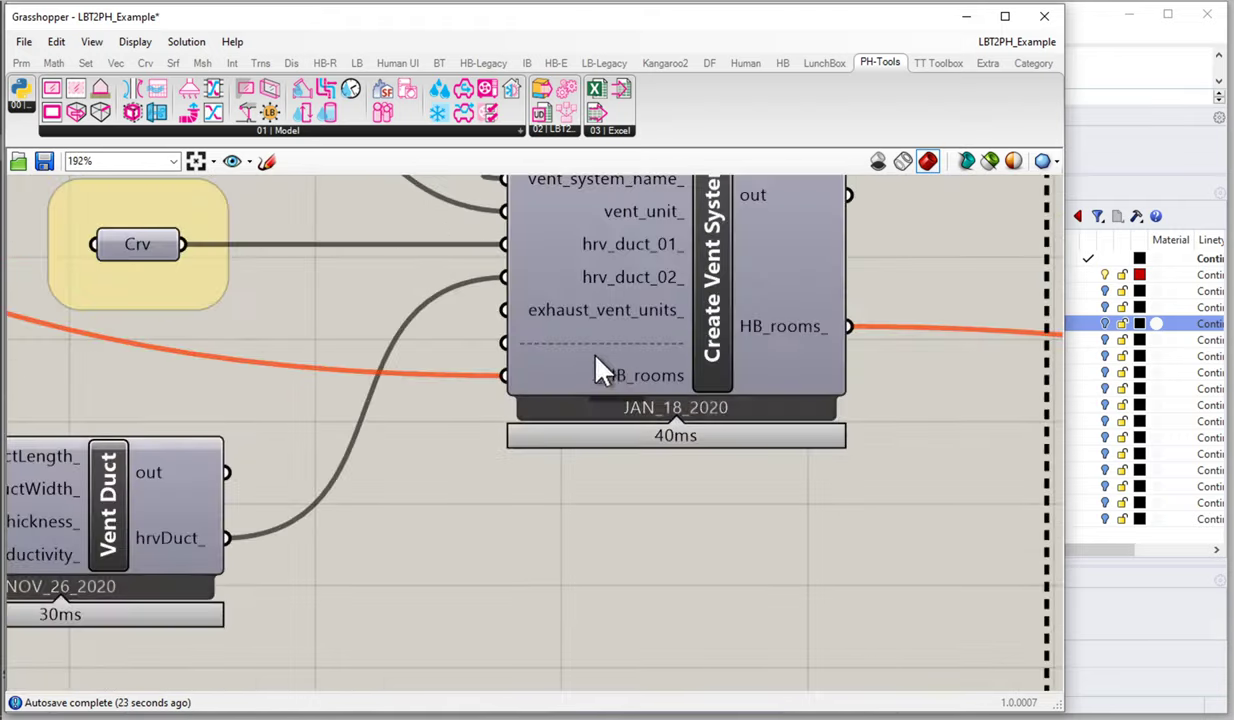
scroll(605, 345, "down", 8)
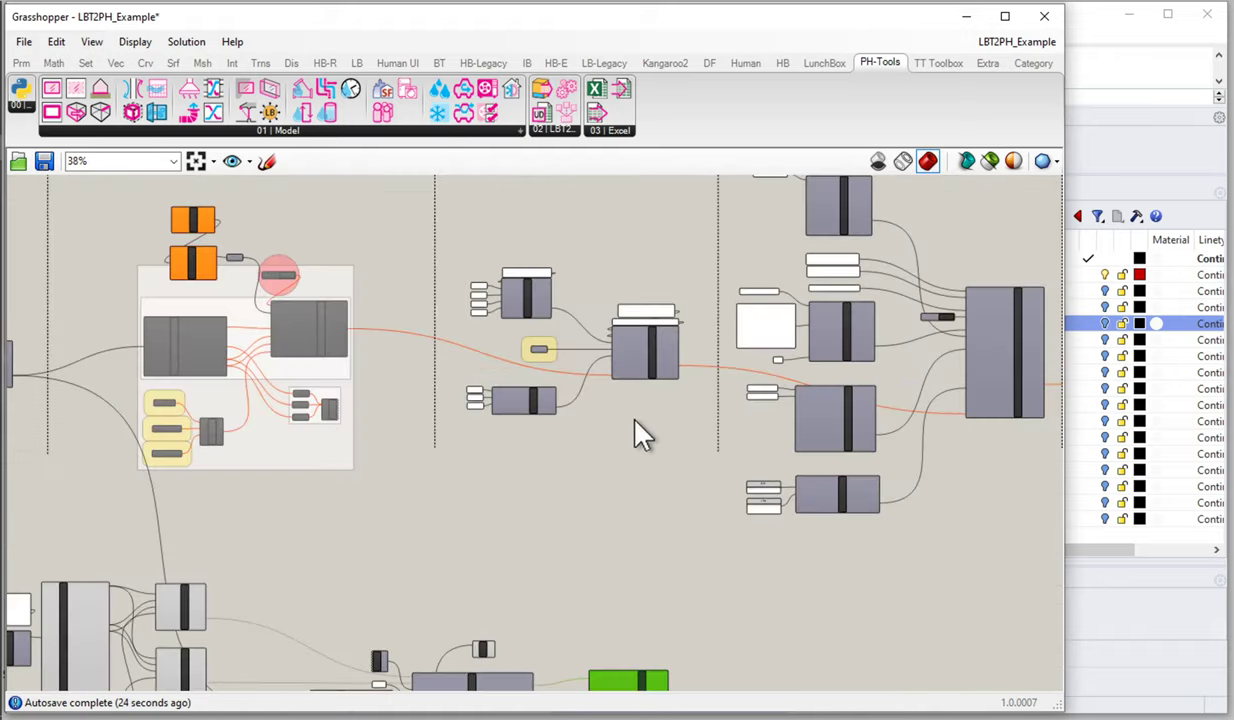
right_click_drag(723, 373, 750, 322)
scroll(779, 468, "down", 1)
left_click_drag(865, 366, 462, 628)
left_click_drag(655, 478, 612, 416)
right_click_drag(540, 375, 488, 502)
left_click(603, 425)
scroll(570, 415, "down", 2)
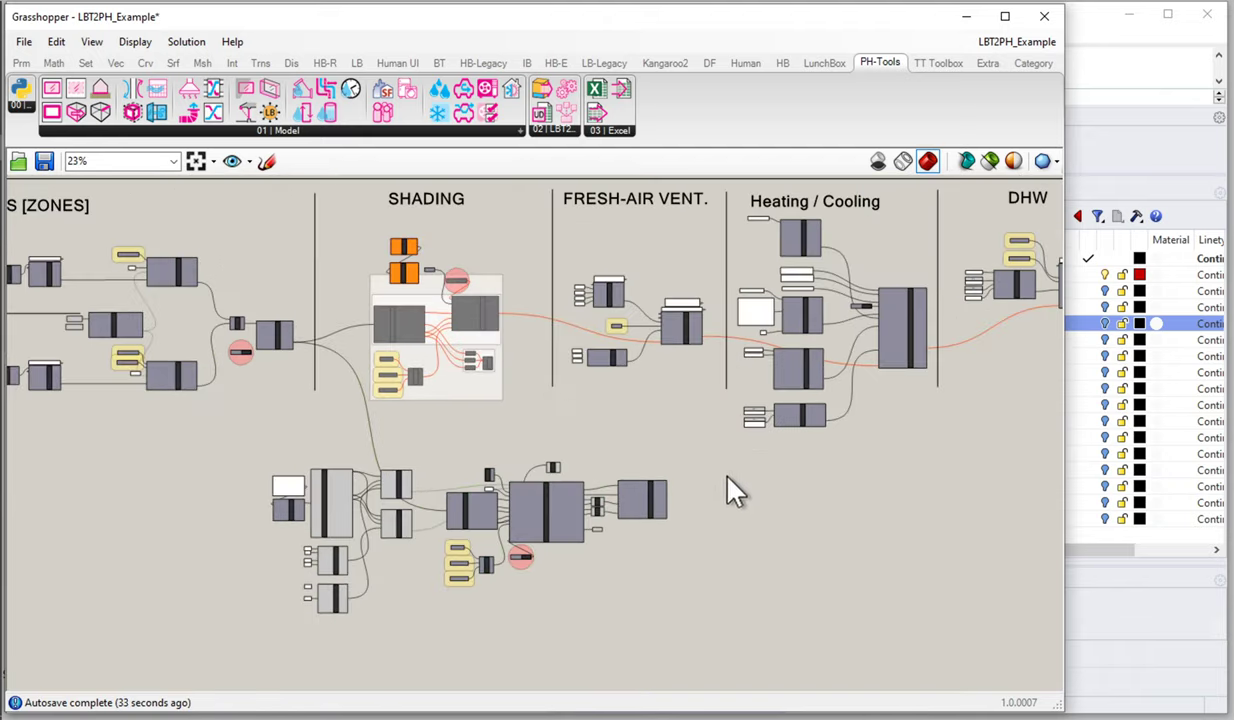
Widen the SHADING section by opening space before FRESH-AIR VENT., repositioning the new components below it
left_click_drag(728, 478, 248, 633)
left_click_drag(655, 496, 404, 535)
left_click_drag(668, 385, 803, 377, "alt")
left_click_drag(710, 463, 76, 650)
left_click_drag(410, 525, 722, 452)
Move the old shading group above the section header line and place the new components inside the SHADING section
left_click_drag(551, 410, 376, 252)
right_click_drag(518, 275, 535, 385)
mouse_move(515, 336)
left_mouse_down()
mouse_move(537, 267)
mouse_move(580, 460)
mouse_move(570, 255)
mouse_move(573, 272)
left_mouse_up()
mouse_move(764, 458)
left_mouse_down()
mouse_move(675, 550)
mouse_move(350, 681)
left_mouse_up()
mouse_move(681, 565)
left_mouse_down()
mouse_move(668, 442)
mouse_move(677, 450)
left_mouse_up()
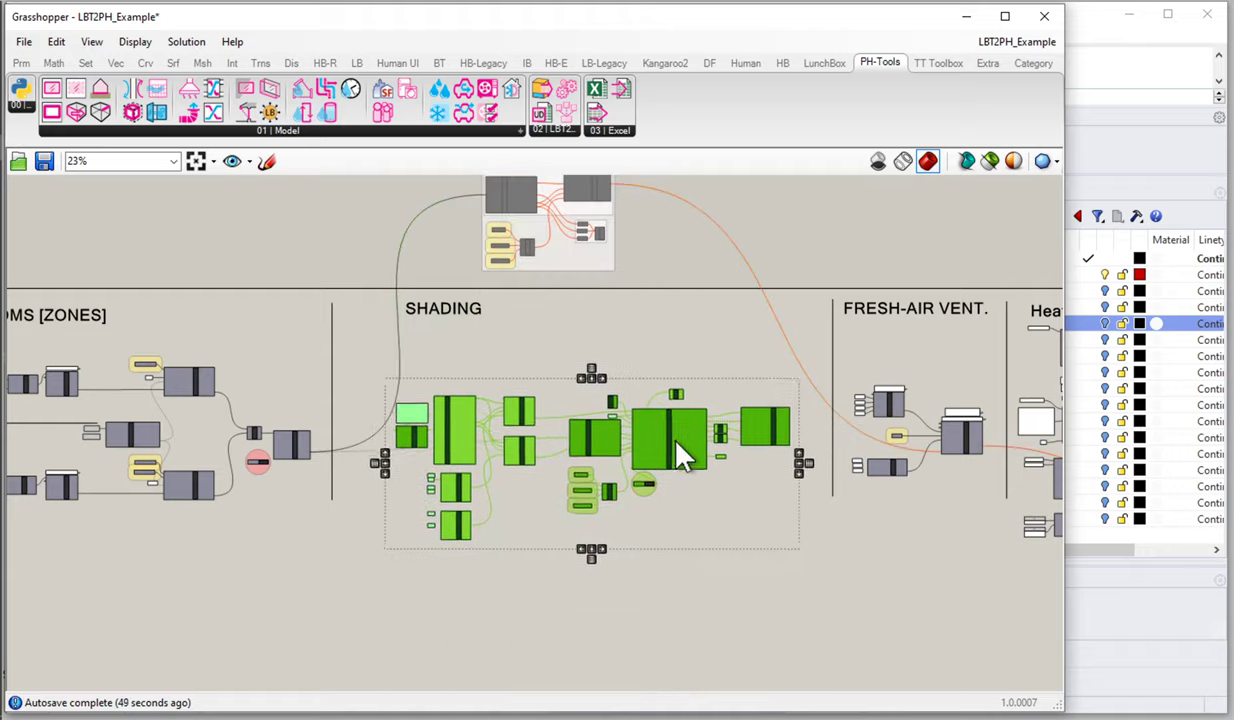
Delete the old shading group above the SHADING section, including its two orange components
right_click_drag(673, 207, 653, 311)
left_click_drag(641, 212, 387, 384)
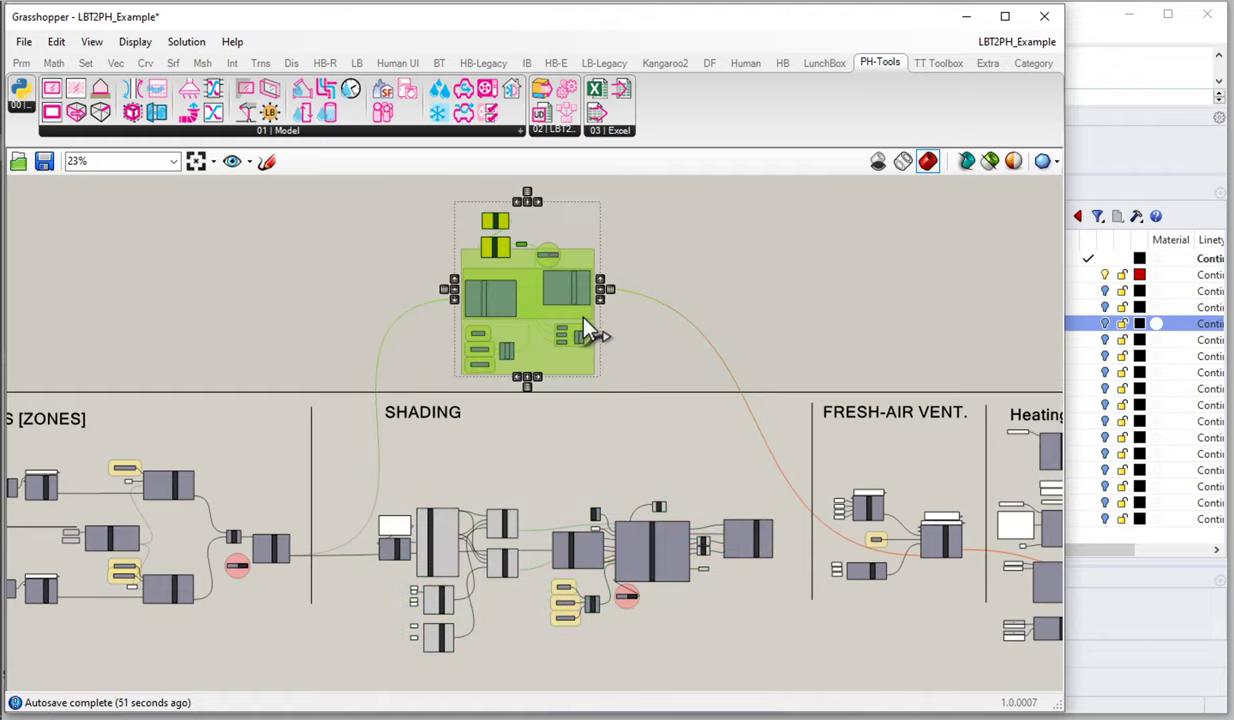
key("Delete")
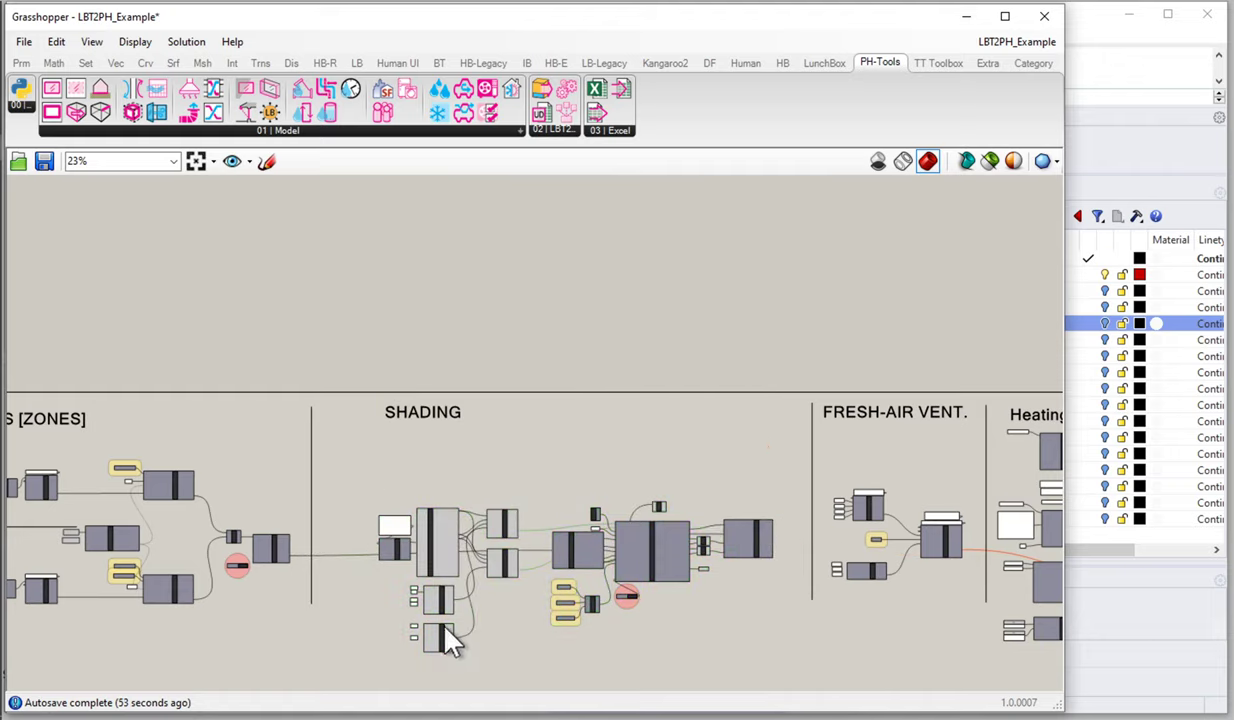
Move the sky matrix components and their inputs up beneath the SHADING title
scroll(455, 630, "up", 5)
left_click_drag(553, 291, 152, 670)
scroll(490, 440, "down", 2)
left_click_drag(512, 422, 454, 298)
left_click(372, 491)
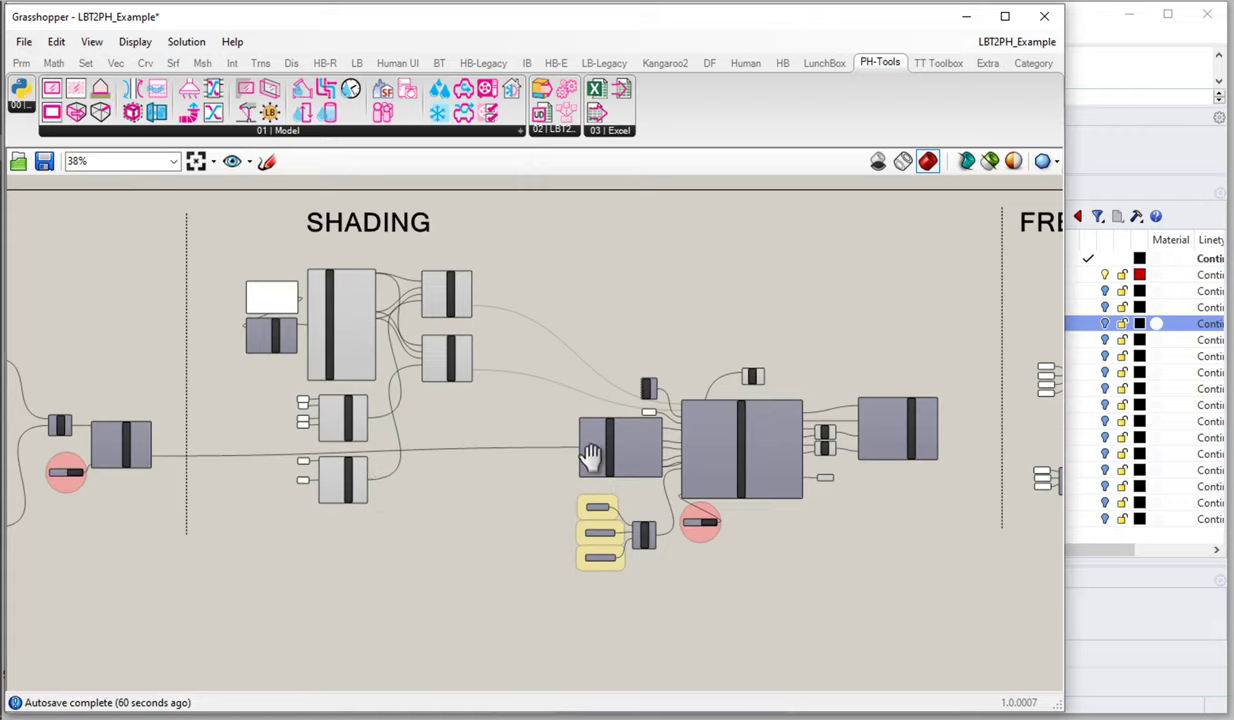
Move the window reveals, Seasonal Radiation and Apply Win. Shading Factors components together down and closer to the sky matrix components
right_click_drag(591, 455, 525, 357)
left_click_drag(899, 505, 487, 229)
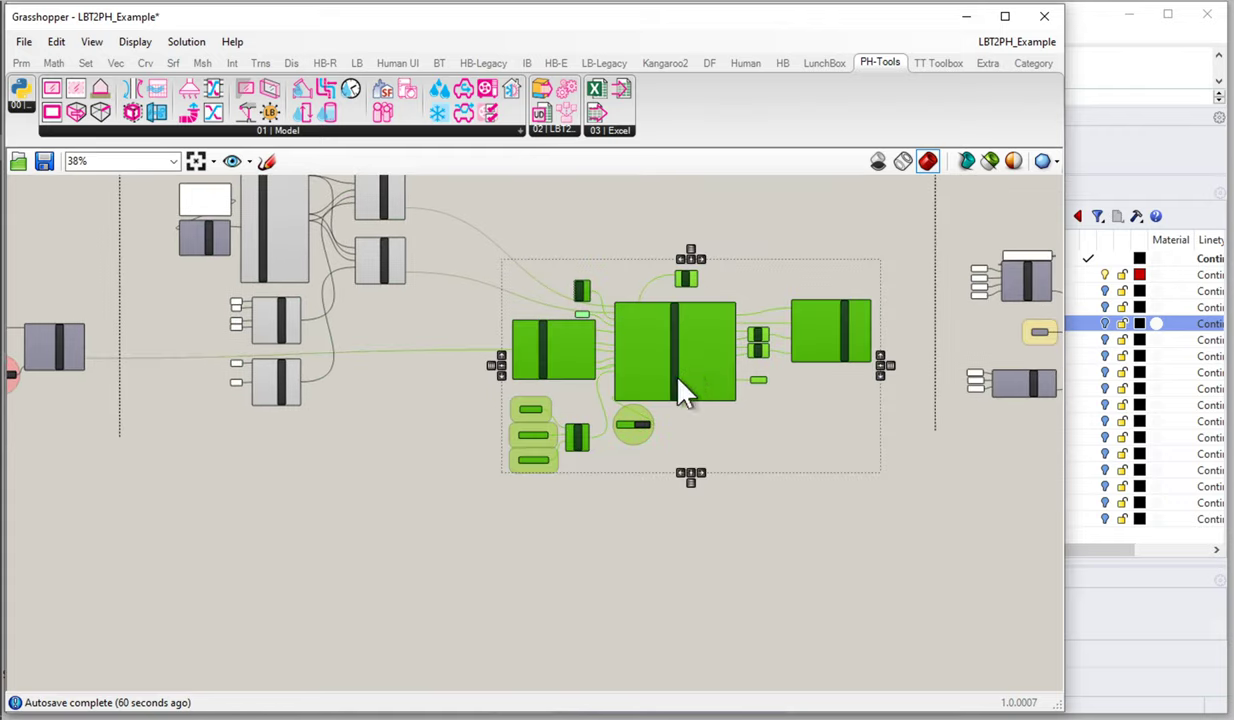
left_click_drag(678, 380, 636, 408)
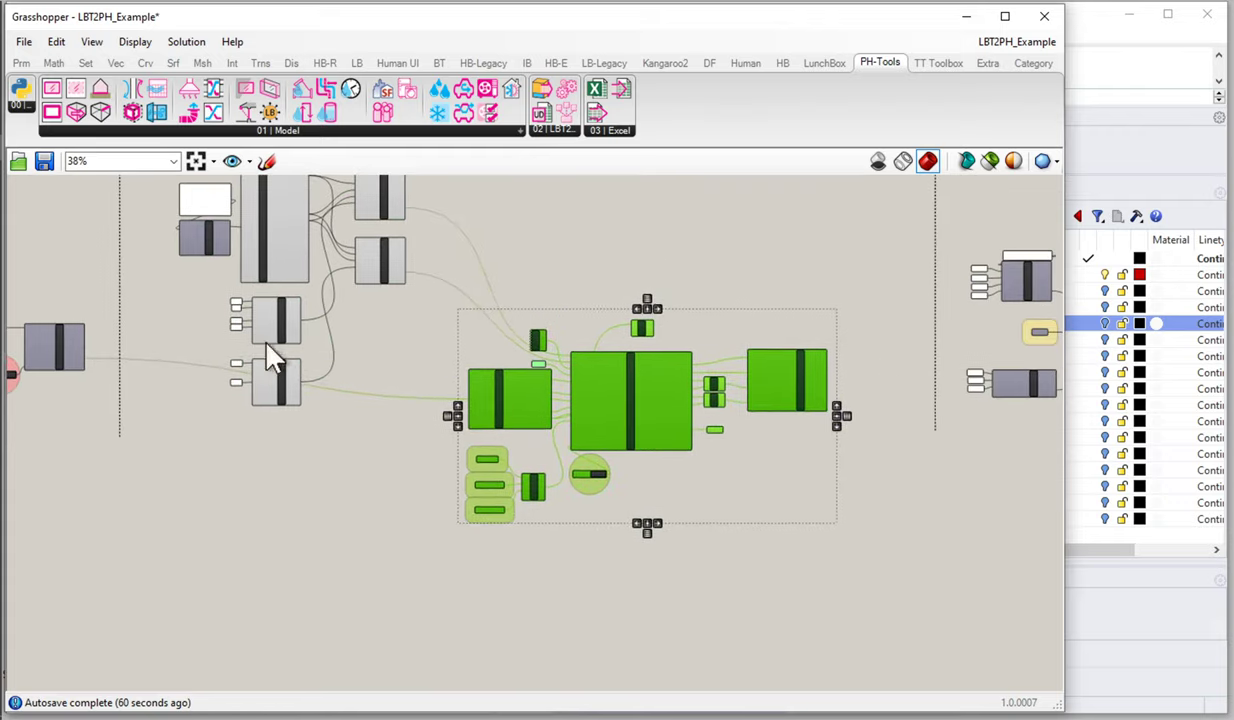
Connect the HB_rooms_ output of Apply Win. Shading Factors to the _HB_rooms input of Create Vent System
scroll(310, 358, "up", 4)
right_click_drag(352, 432, 410, 472)
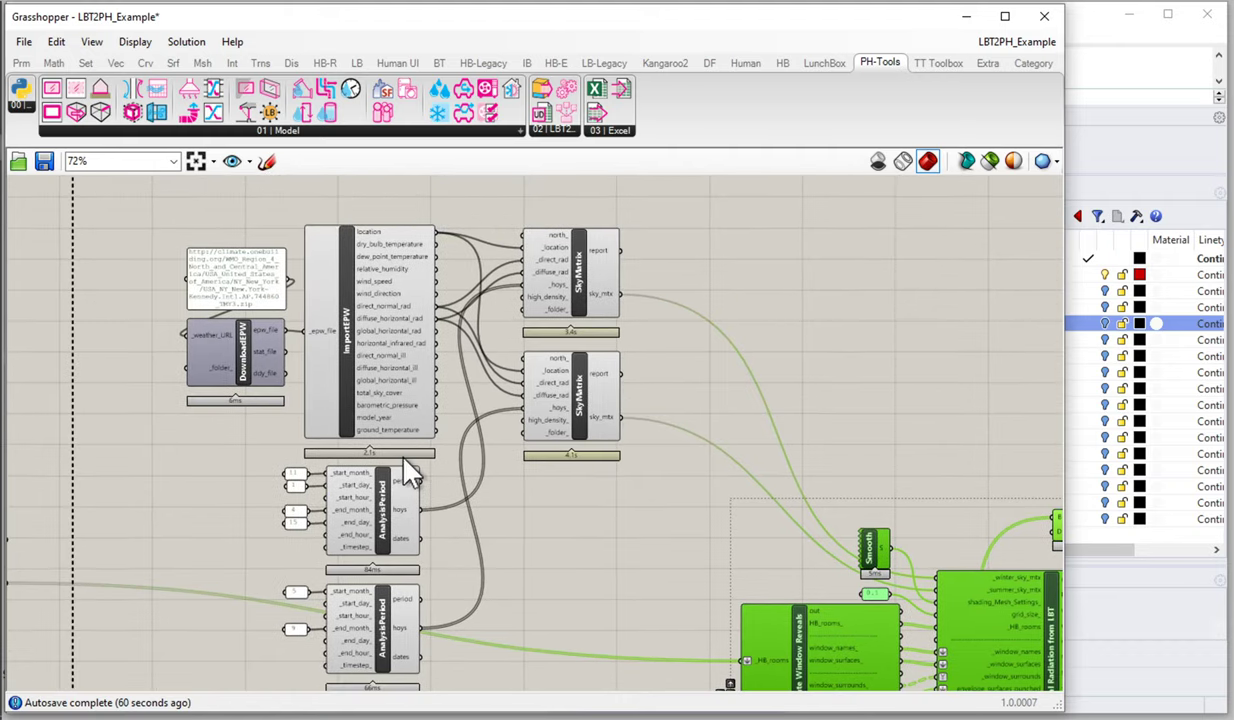
right_click_drag(610, 565, 421, 413)
right_click_drag(537, 402, 353, 358)
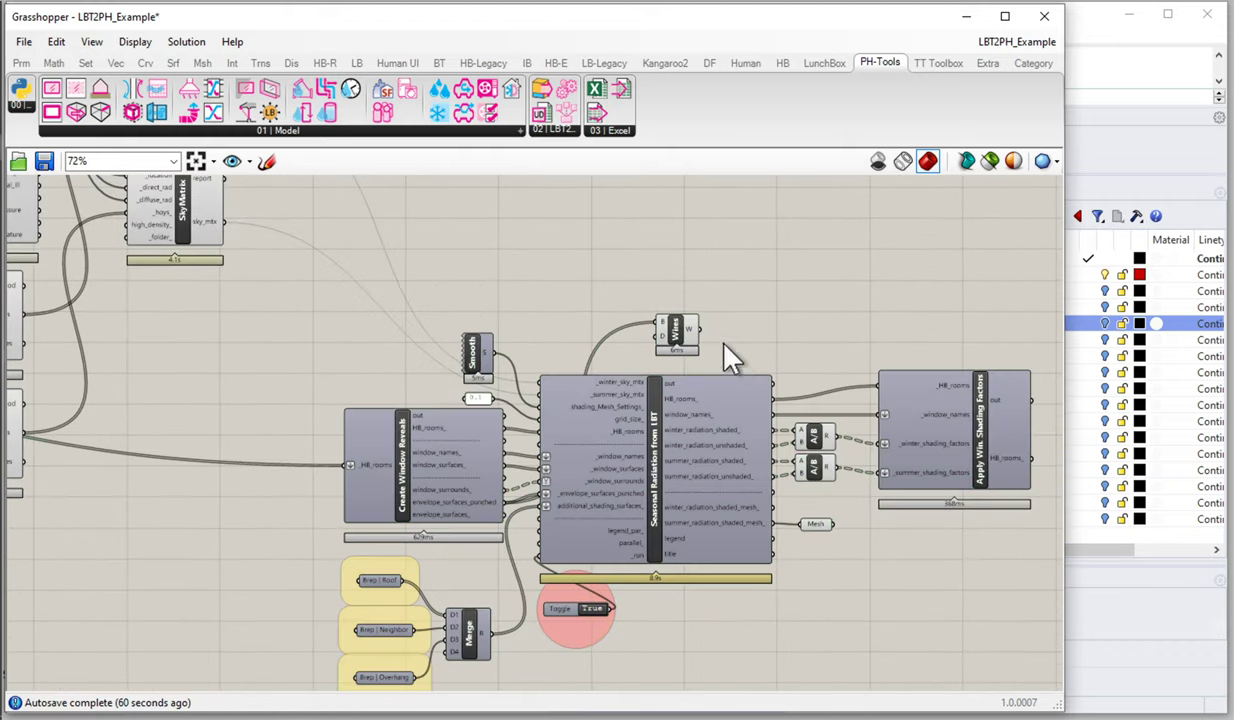
right_click_drag(810, 372, 631, 325)
mouse_move(785, 435)
right_mouse_down()
mouse_move(630, 397)
mouse_move(498, 418)
right_mouse_up()
scroll(465, 412, "up", 2)
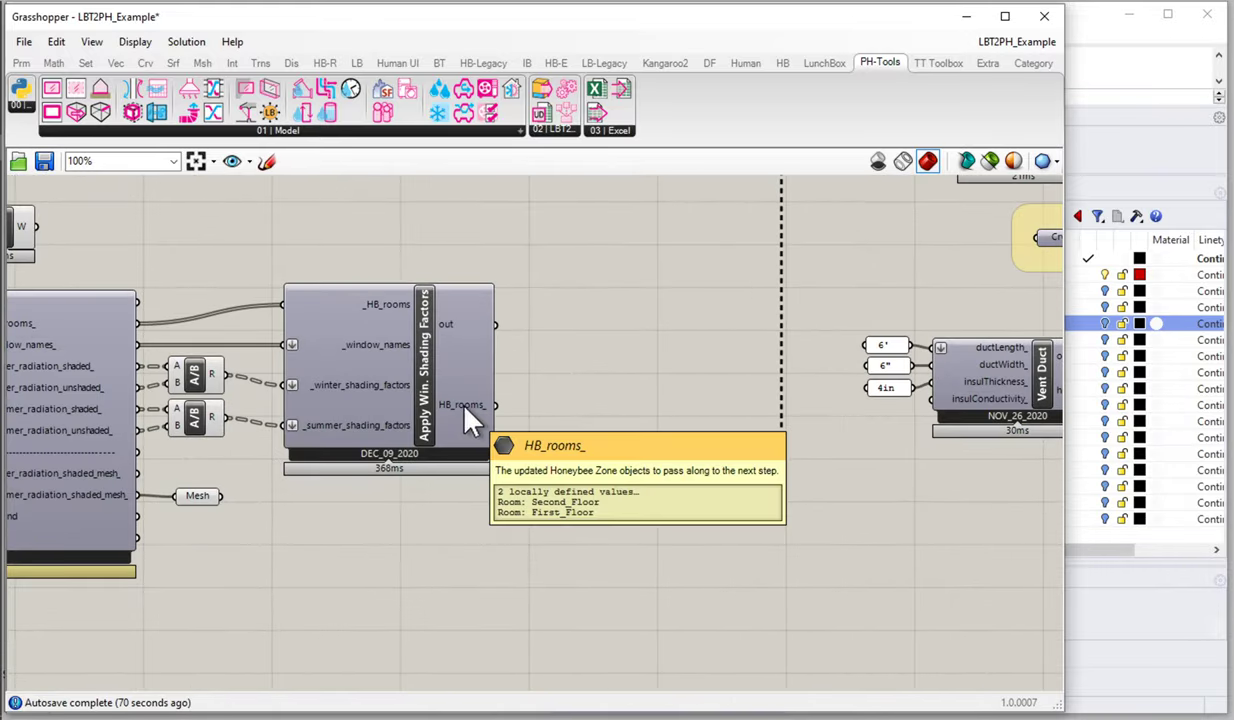
scroll(465, 407, "down", 2)
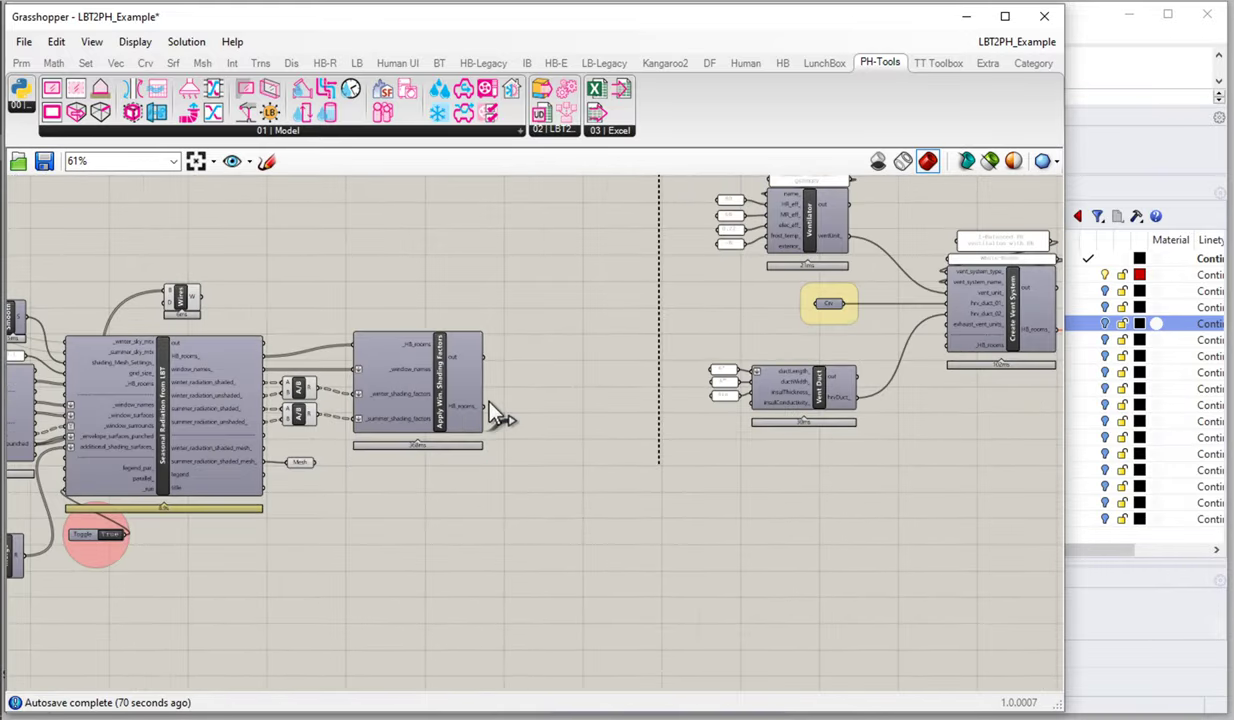
left_click_drag(485, 407, 915, 355)
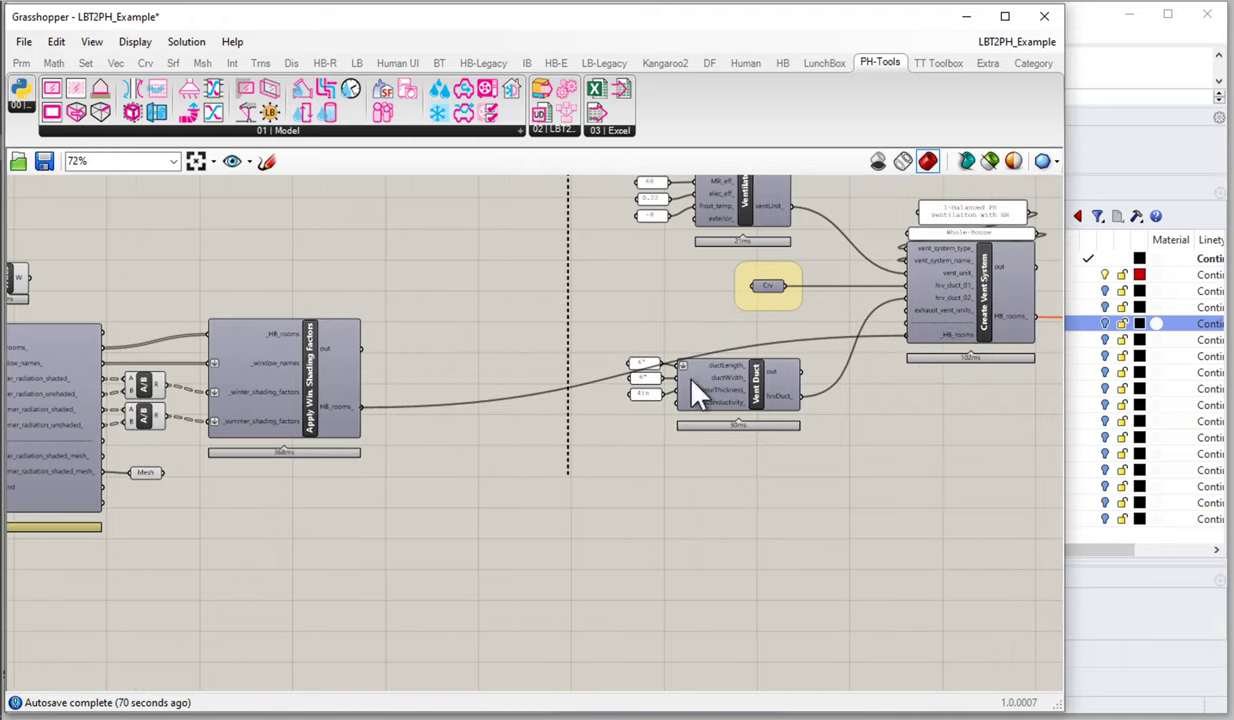
Run the export to PHPP by setting the Open XL Workbook component's run toggle to True
scroll(826, 399, "down", 3)
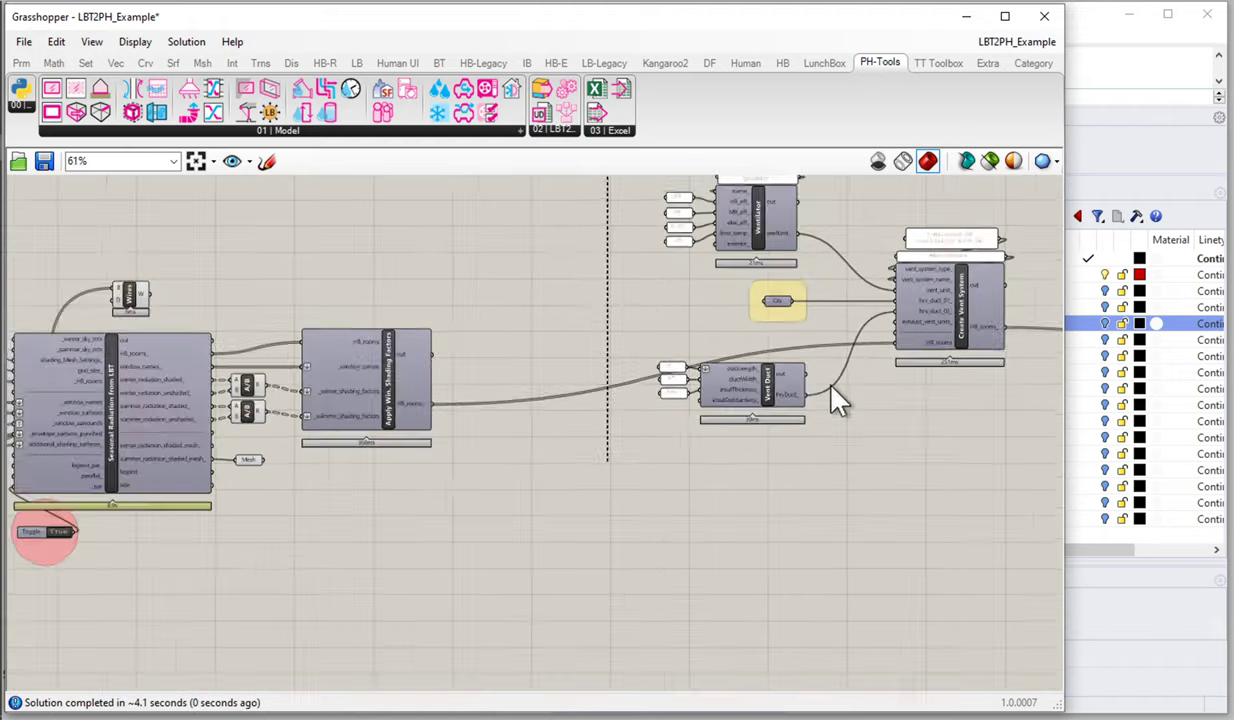
scroll(420, 432, "up", 2)
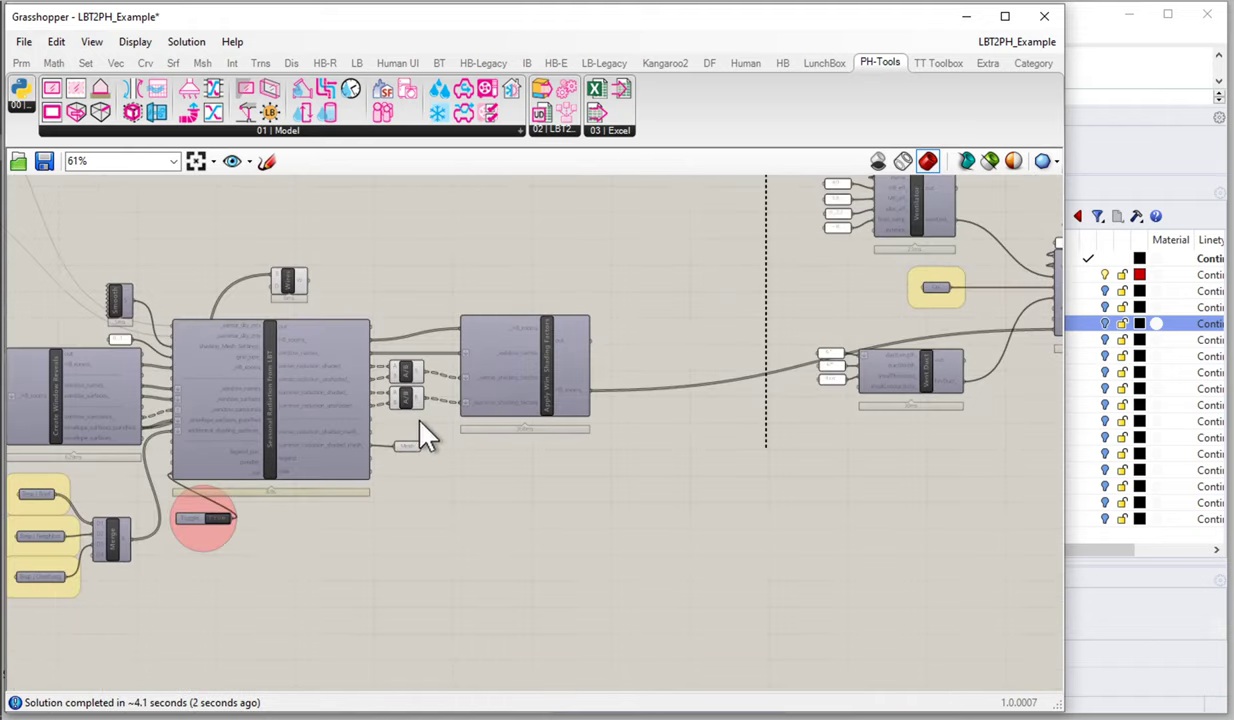
scroll(270, 420, "up", 3)
scroll(265, 415, "down", 5)
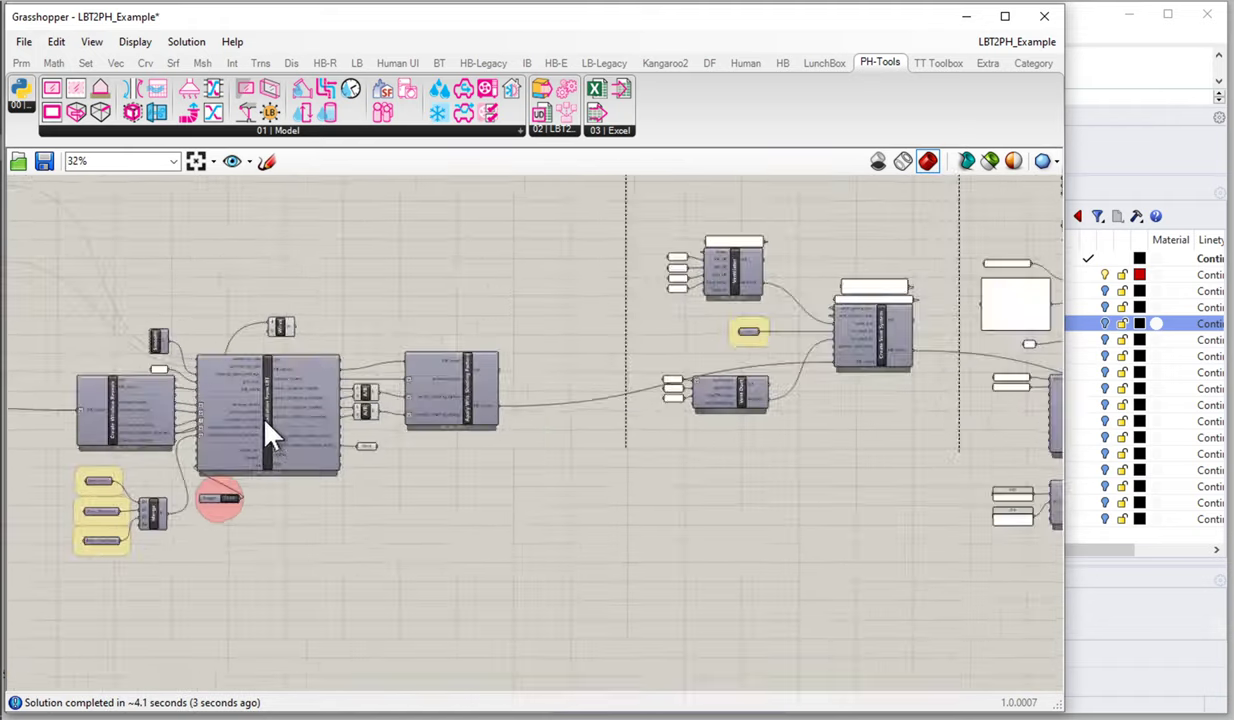
right_click_drag(876, 408, 537, 400)
mouse_move(535, 398)
scroll(532, 388, "down", 1)
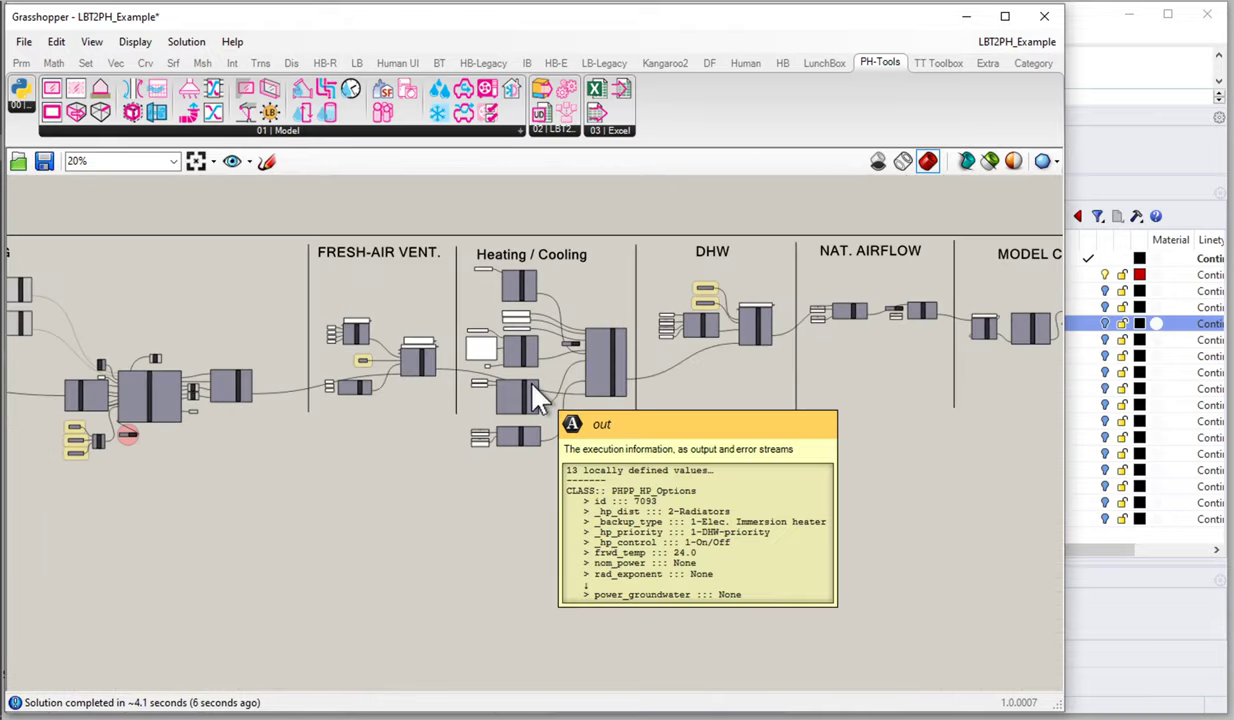
right_click_drag(876, 380, 496, 377)
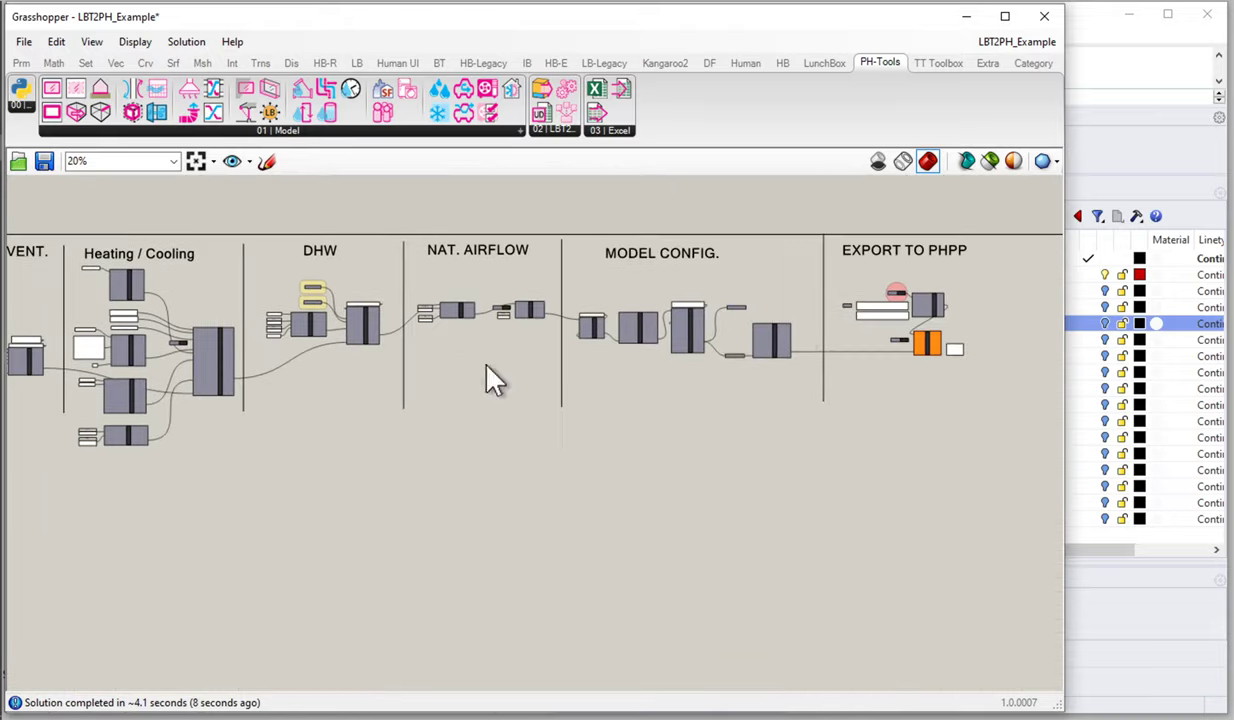
scroll(888, 290, "up", 4)
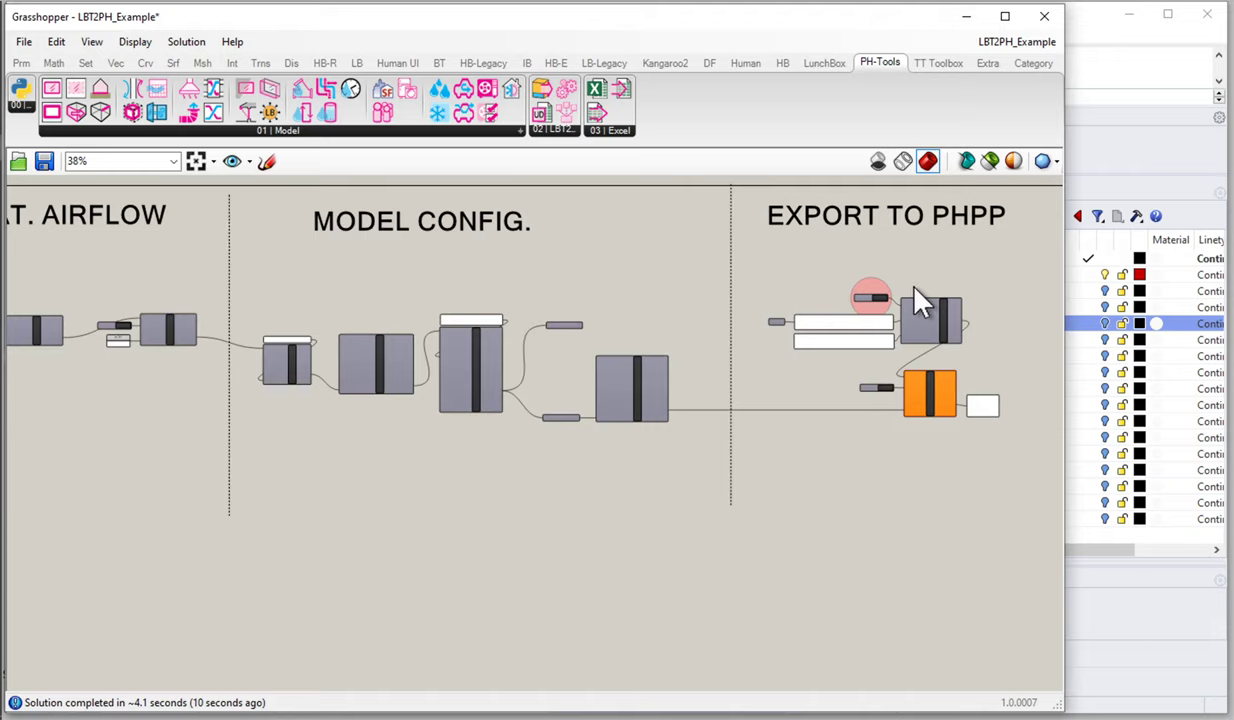
scroll(914, 296, "up", 5)
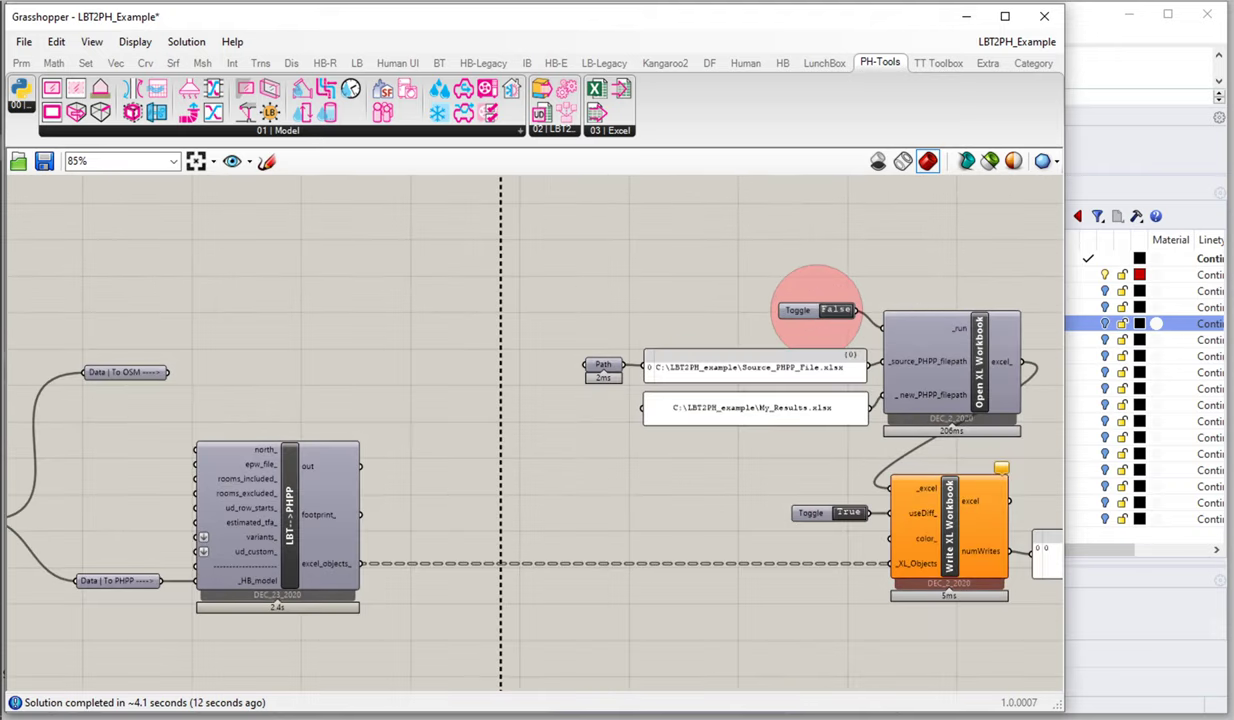
left_click(822, 309)
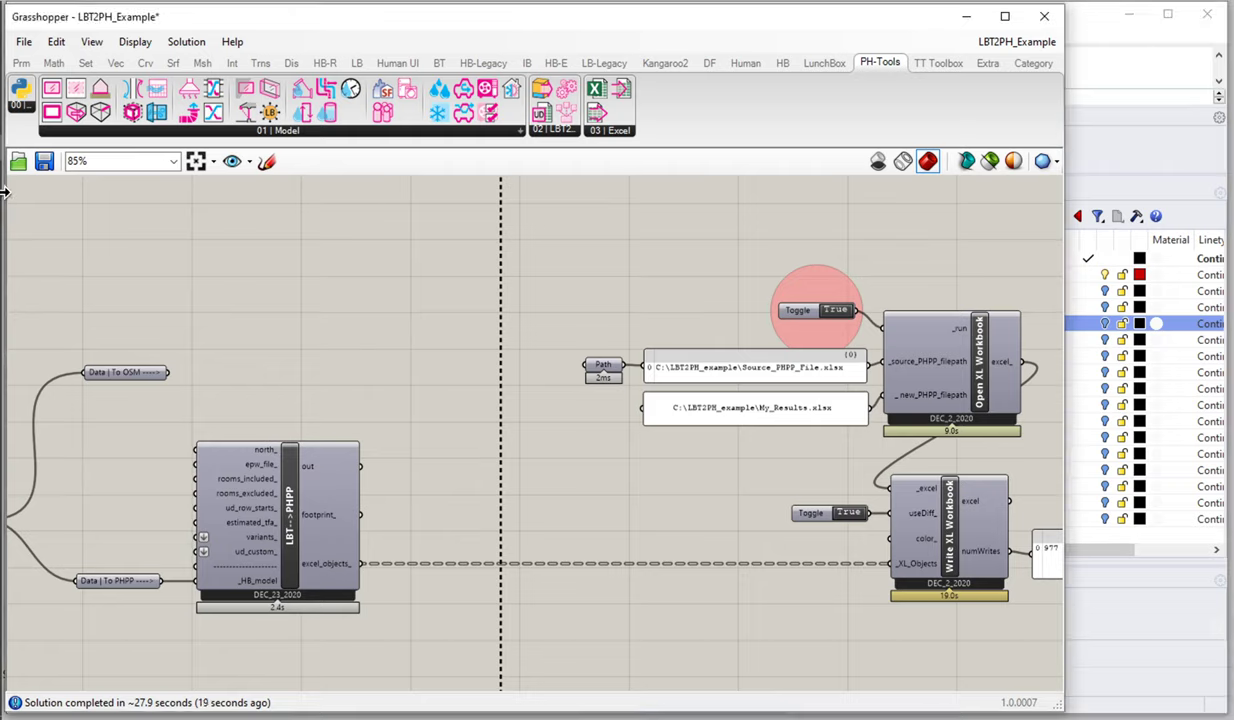
Switch to the My_Results.xlsx workbook in Excel and hide columns T through Y on the Shading worksheet
left_click(58, 168)
left_click(318, 183)
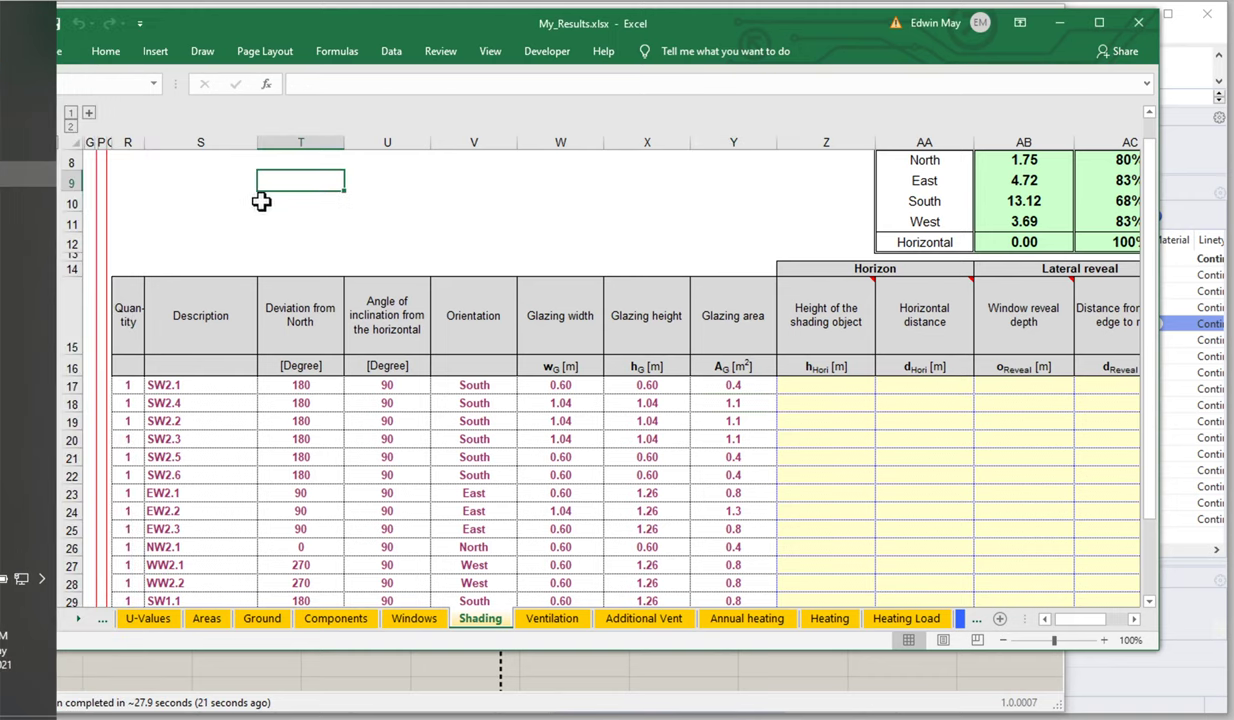
scroll(195, 397, "up", 1)
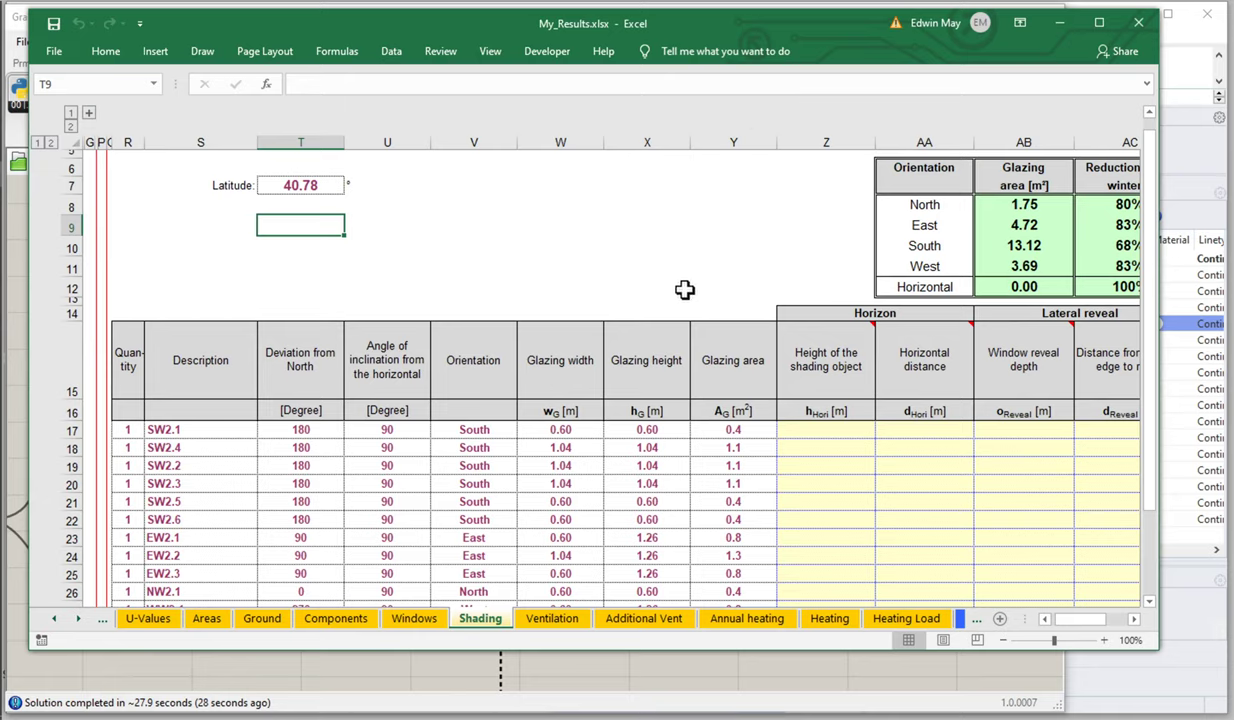
scroll(600, 320, "down", 2)
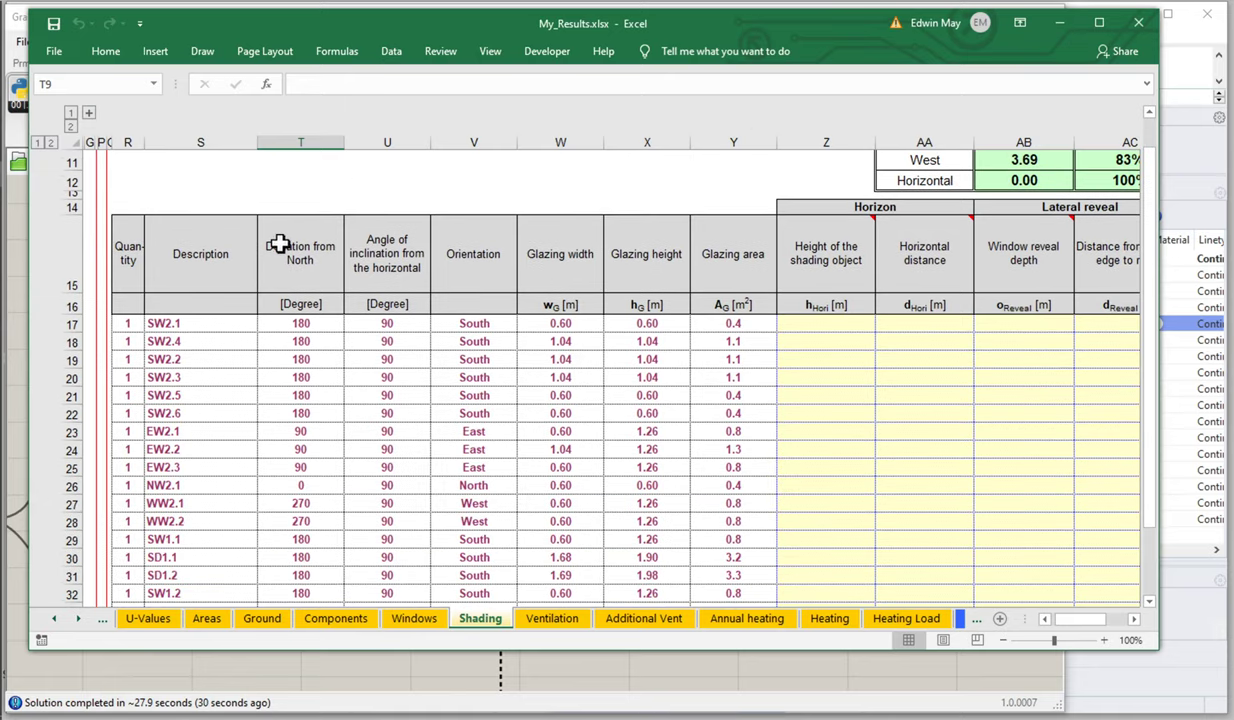
scroll(339, 171, "up", 1)
left_click(330, 162)
left_click_drag(331, 150, 738, 140)
right_click(738, 140)
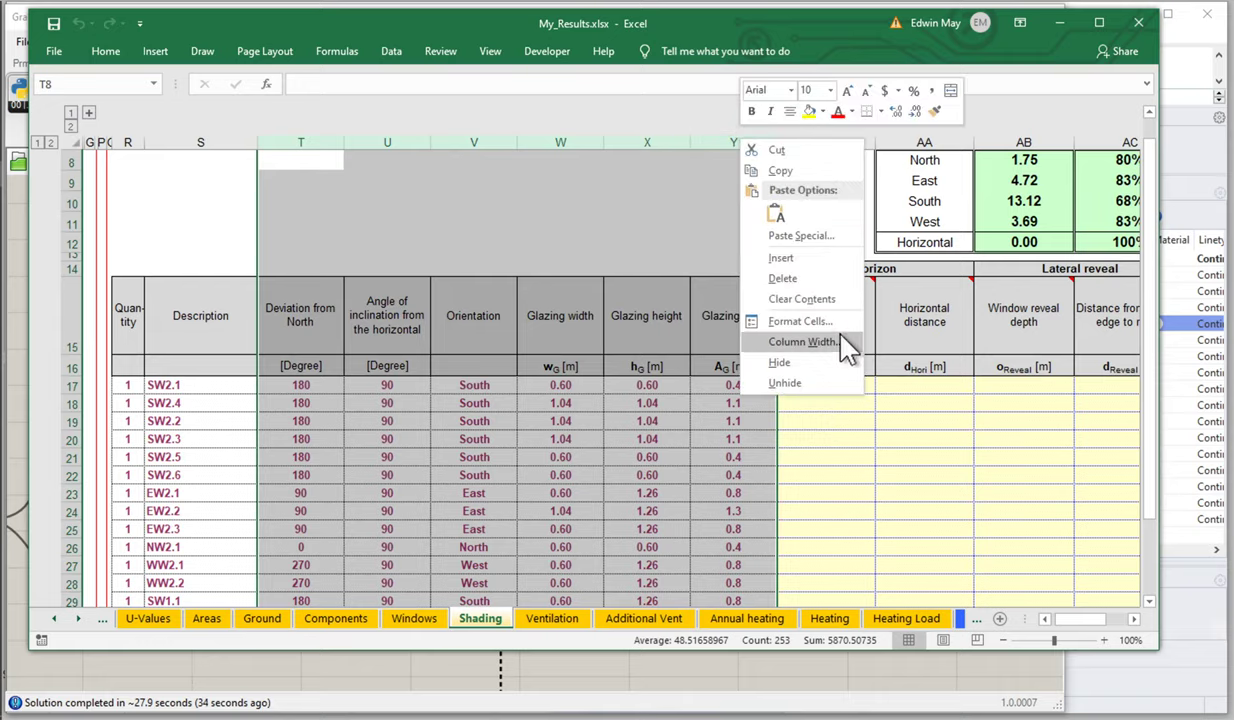
left_click(780, 361)
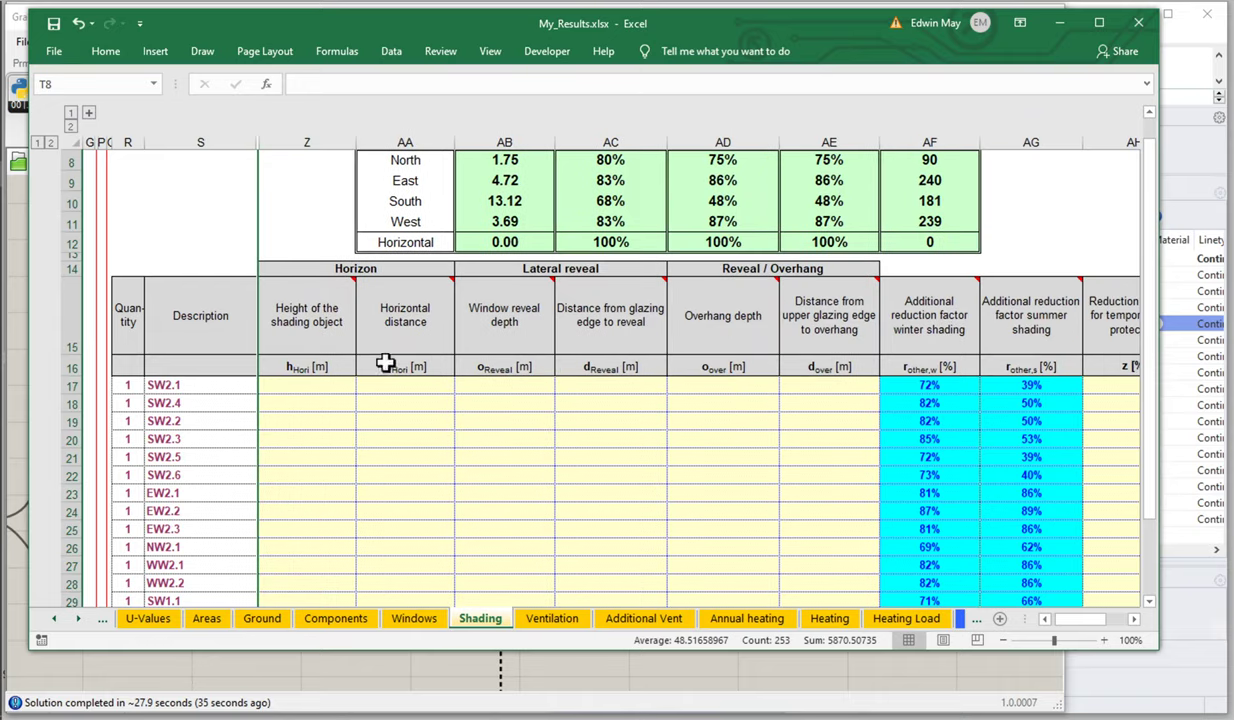
Examine the horizon, reveal and overhang input columns and the additional winter and summer shading reduction factor columns
left_click(388, 474)
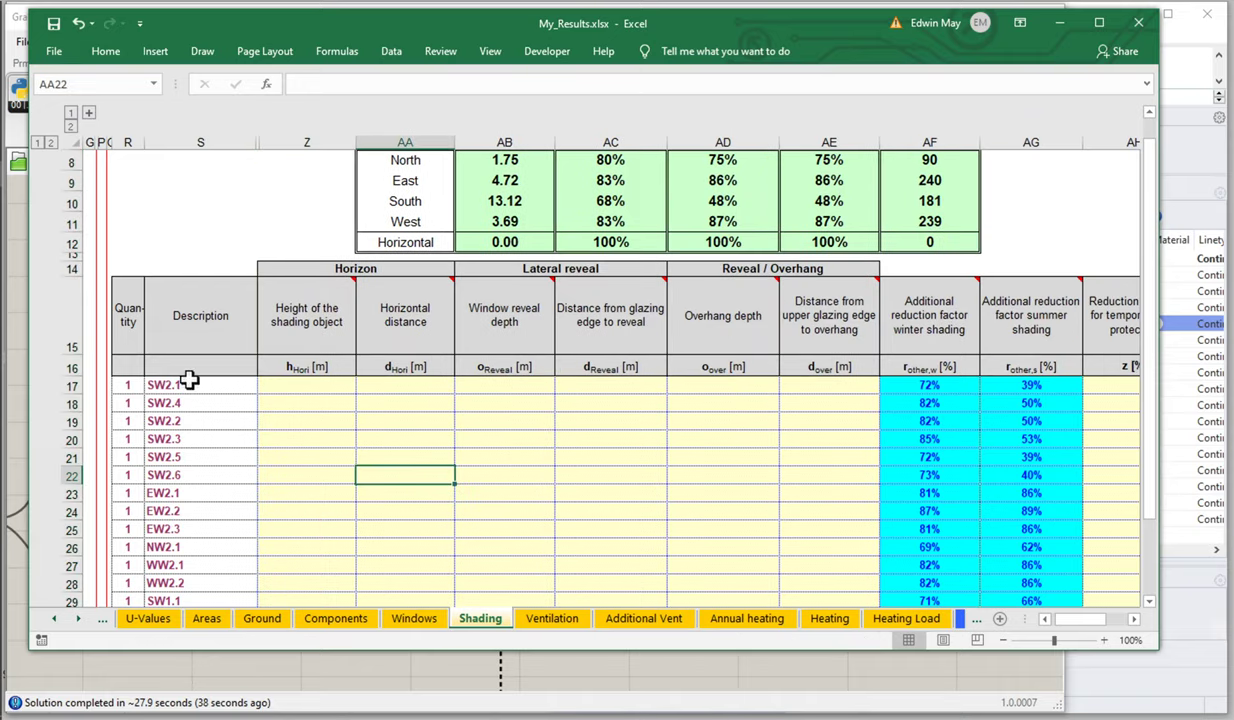
left_click_drag(275, 384, 835, 562)
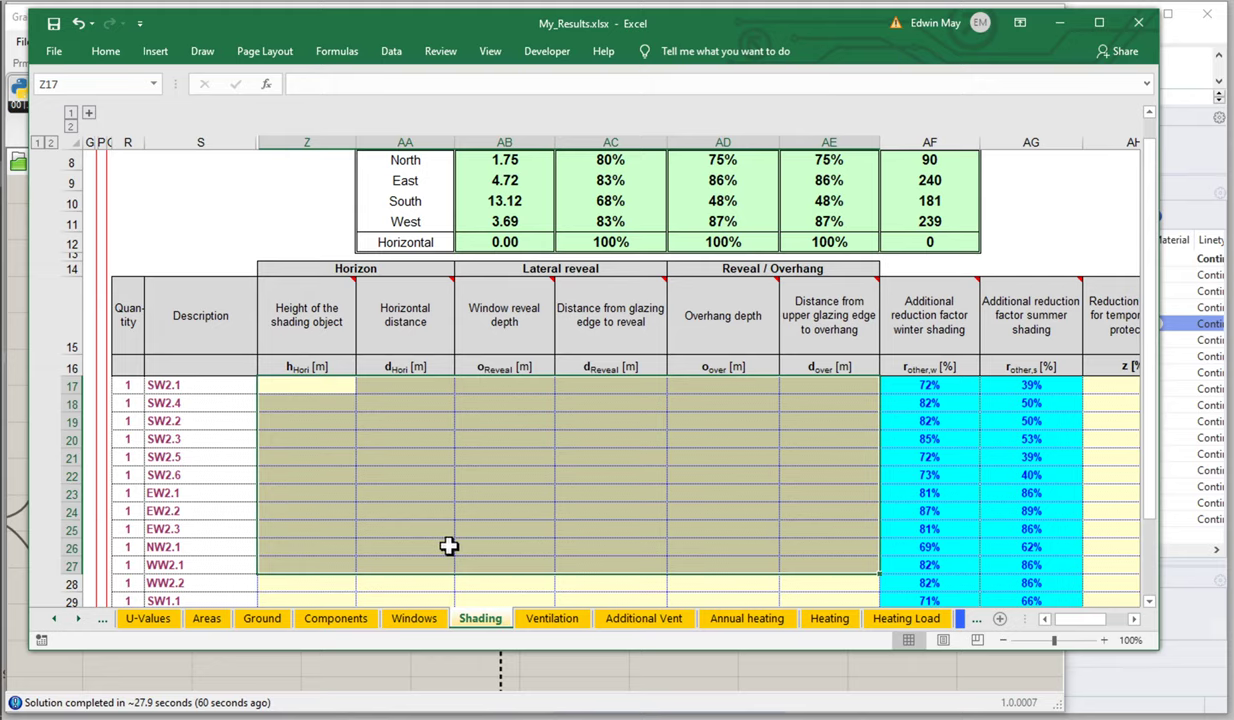
left_click_drag(917, 388, 1045, 566)
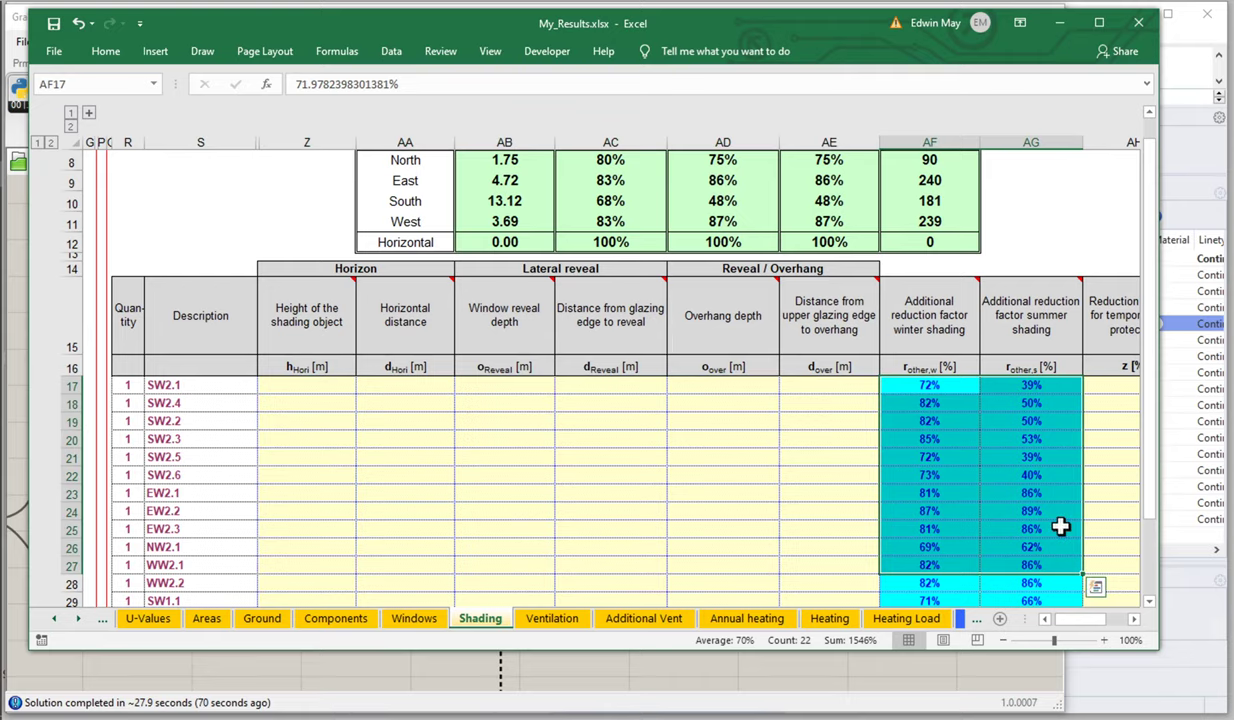
double_click(937, 330)
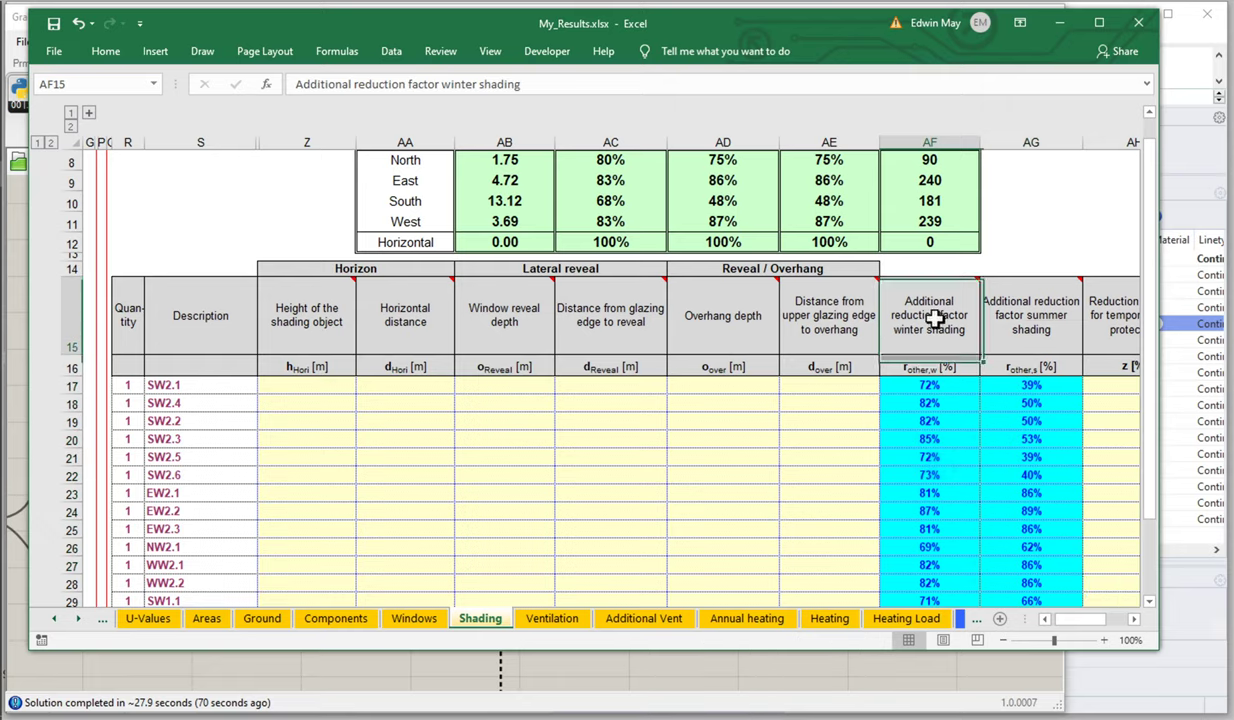
left_click(934, 458)
left_click(1034, 326)
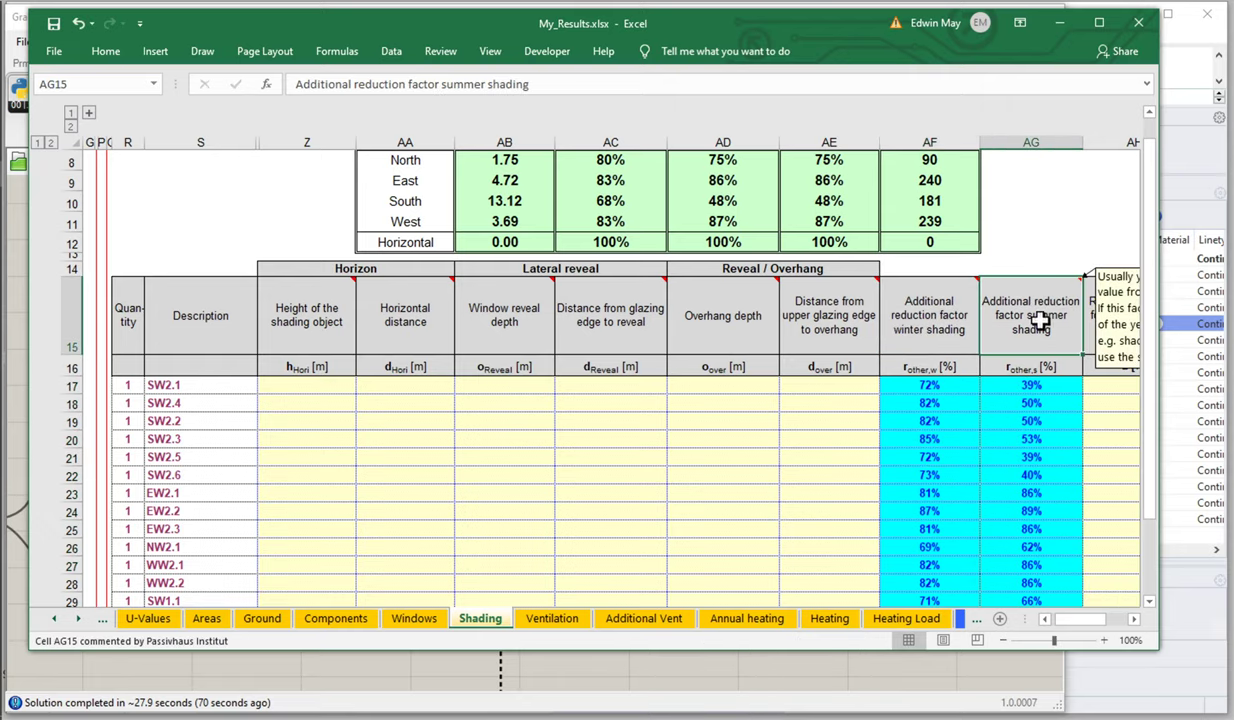
Review the winter and summer reduction factors for each window, from SW2.1 down to WD1.1
scroll(972, 441, "down", 1)
scroll(975, 457, "down", 1)
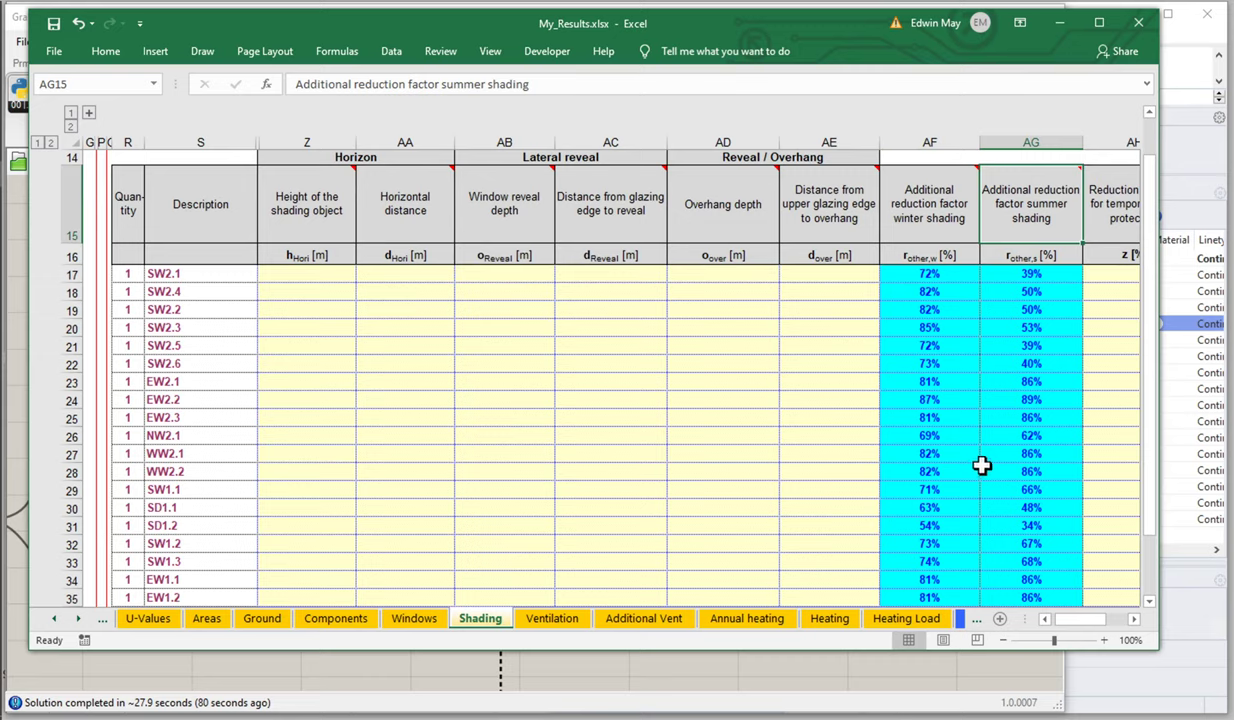
scroll(983, 464, "down", 1)
left_click(940, 410)
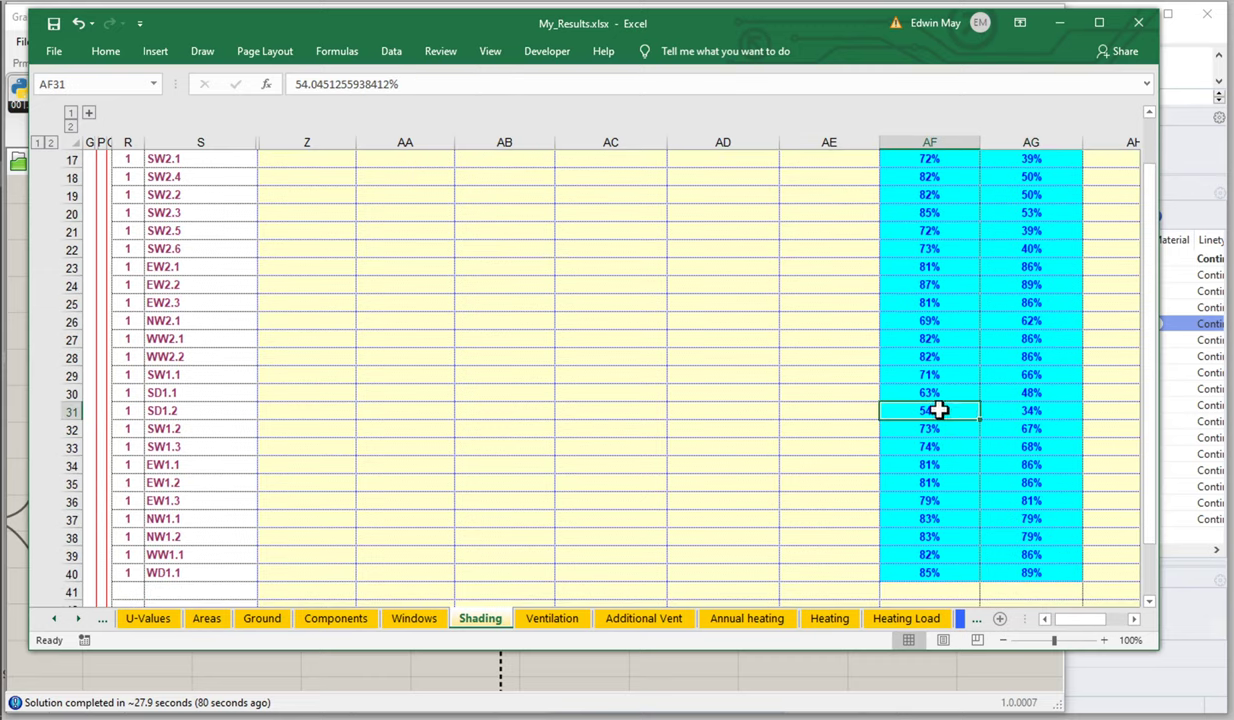
scroll(940, 410, "up", 1)
scroll(945, 345, "down", 1)
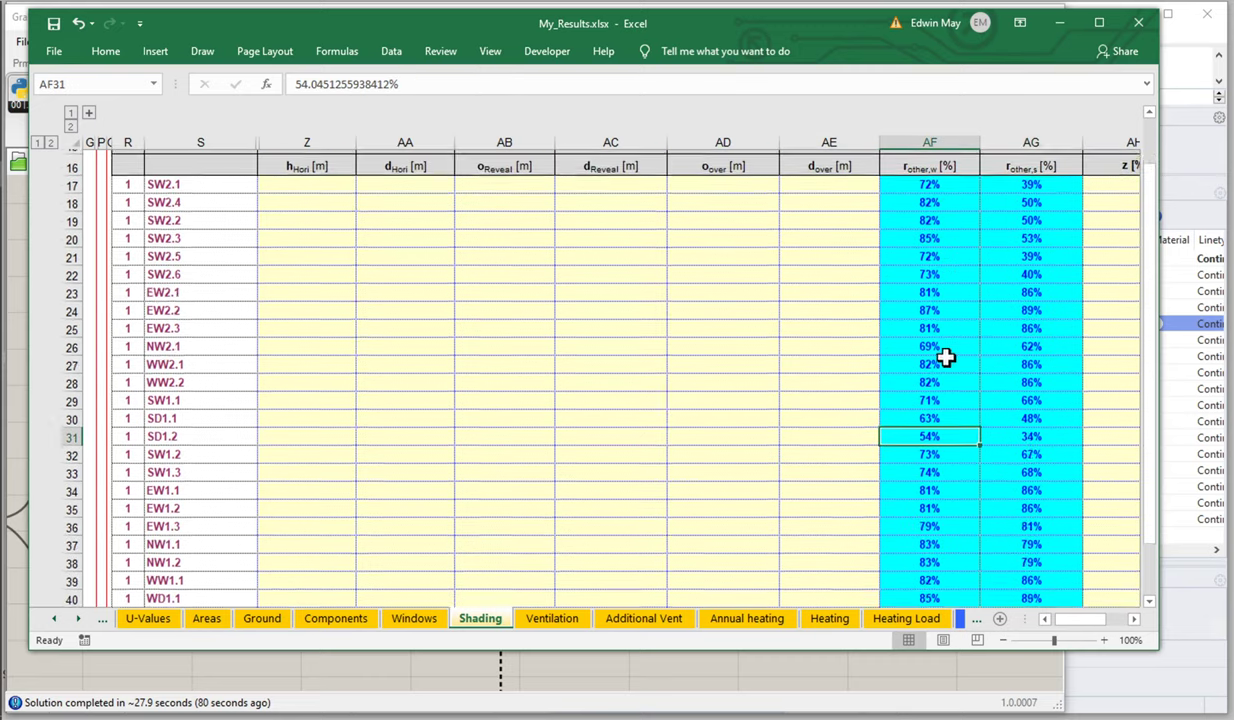
scroll(945, 357, "down", 1)
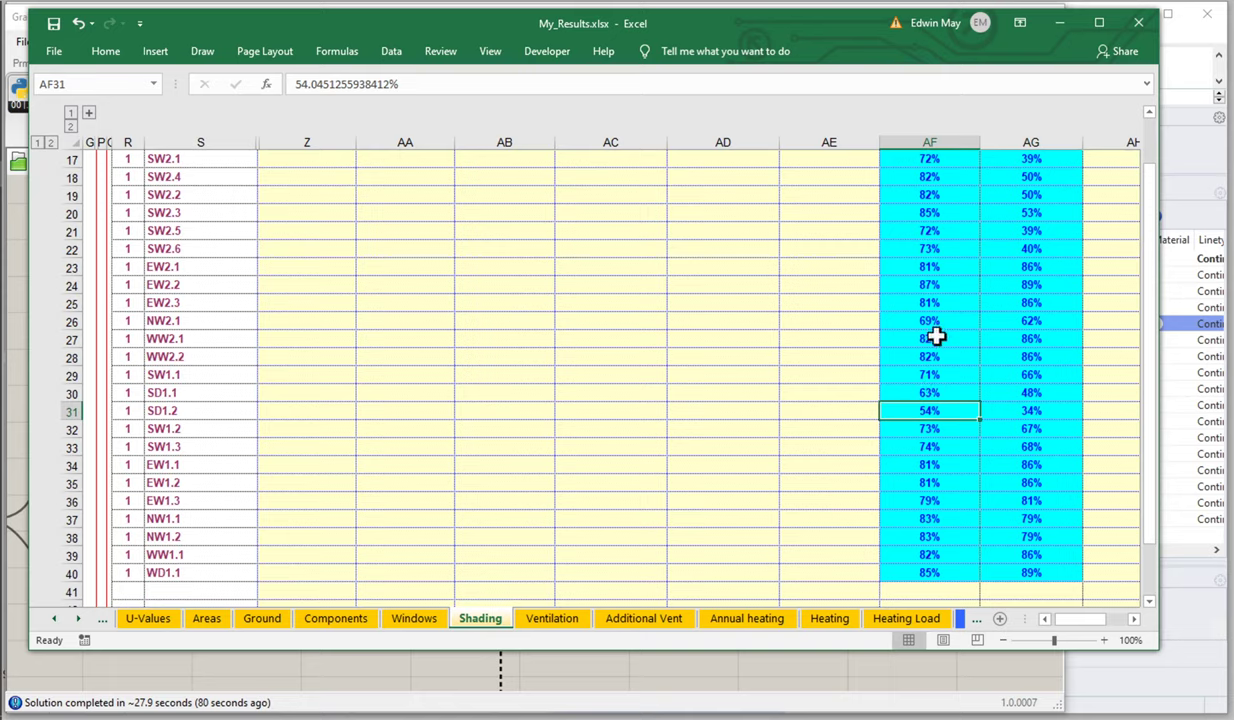
left_click(946, 207)
left_click_drag(1038, 566, 1078, 560)
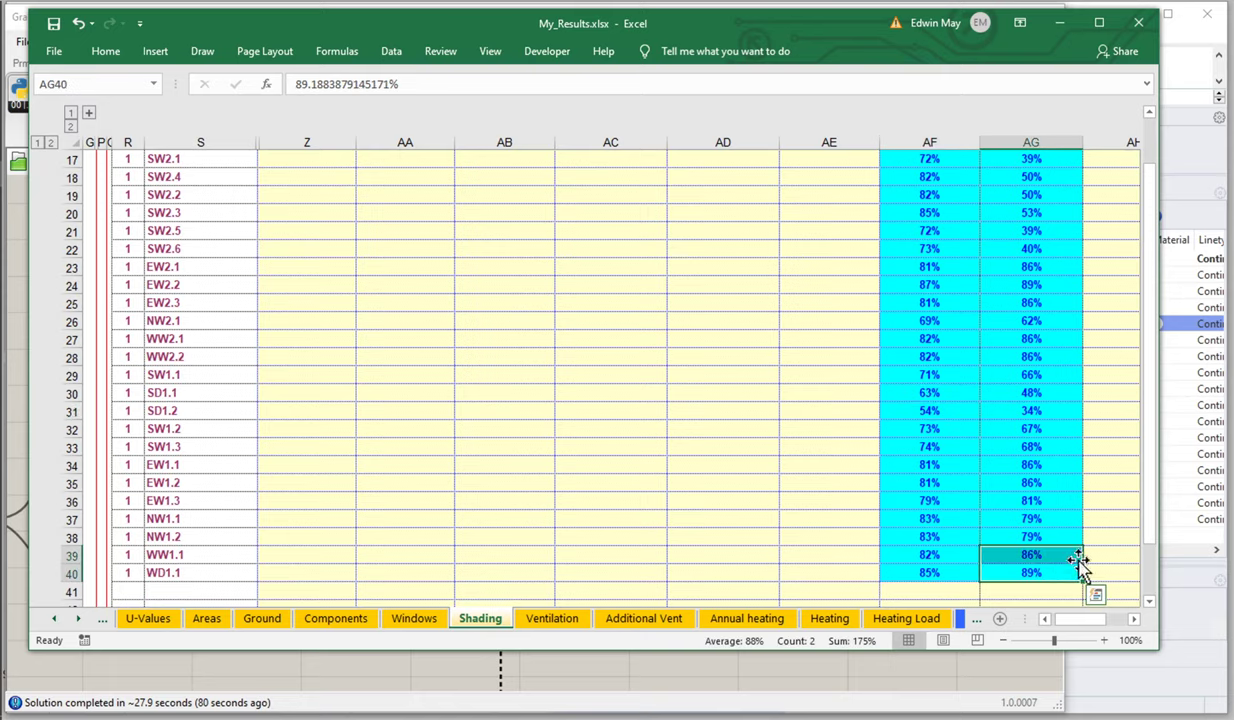
left_click(1060, 574)
scroll(1045, 470, "up", 1)
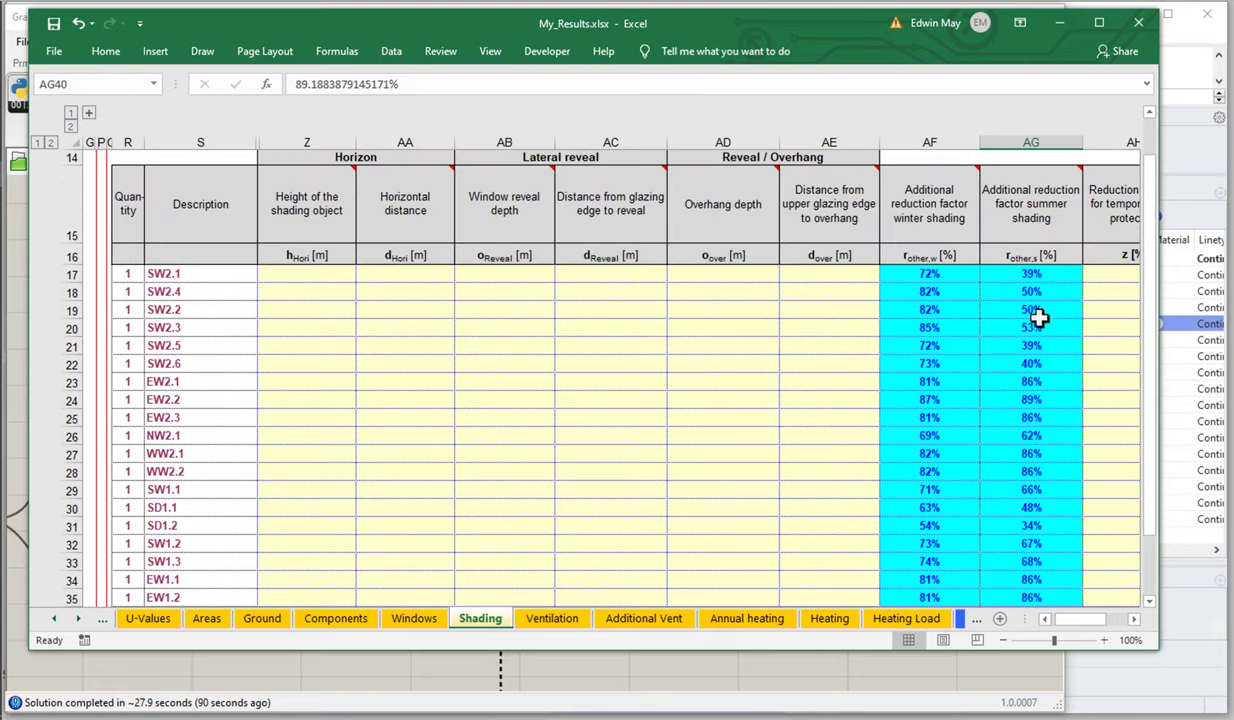
left_click(1038, 278)
scroll(858, 211, "down", 1)
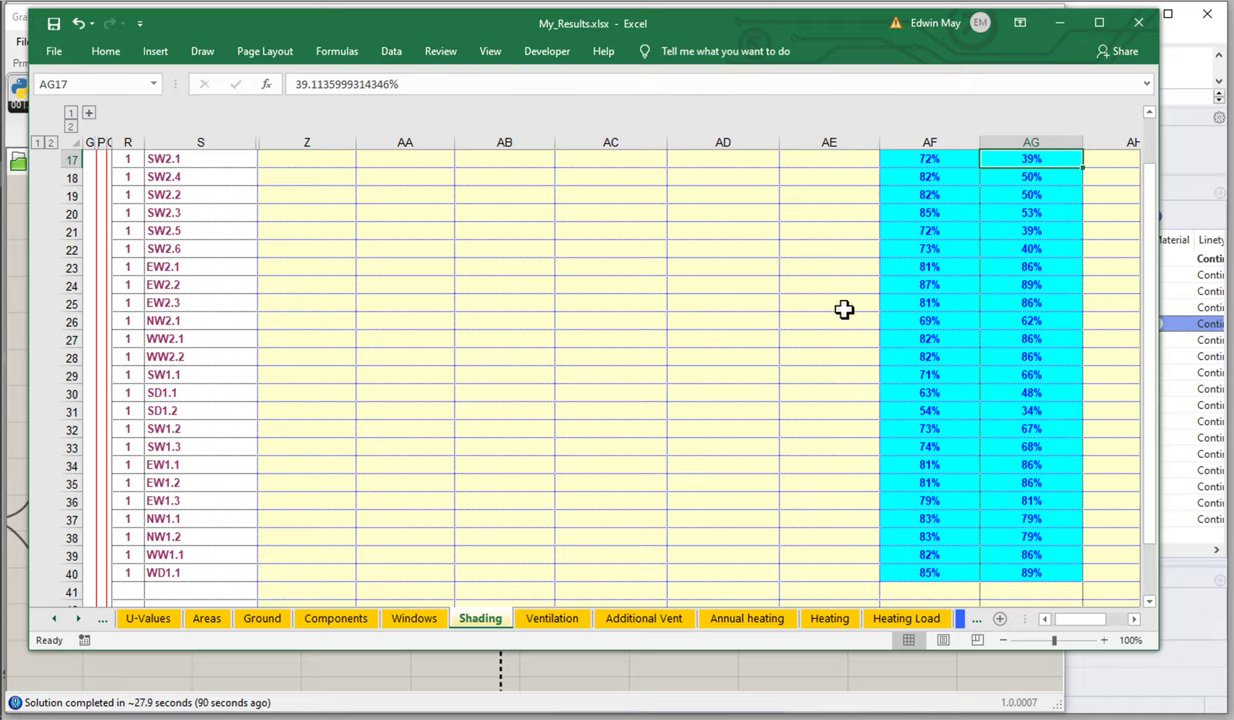
scroll(844, 310, "up", 1)
scroll(844, 310, "up", 1)
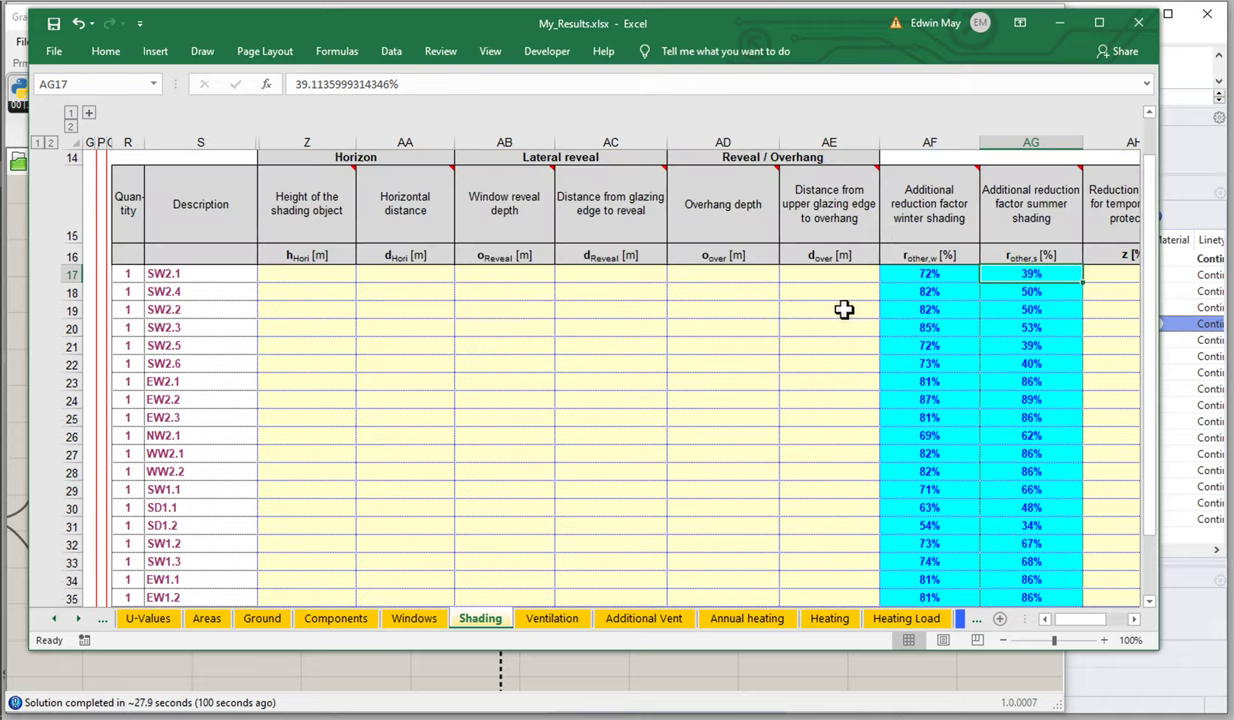
Switch back to Grasshopper's window shading components and narrow its window to uncover the Rhino viewport
left_click(903, 688)
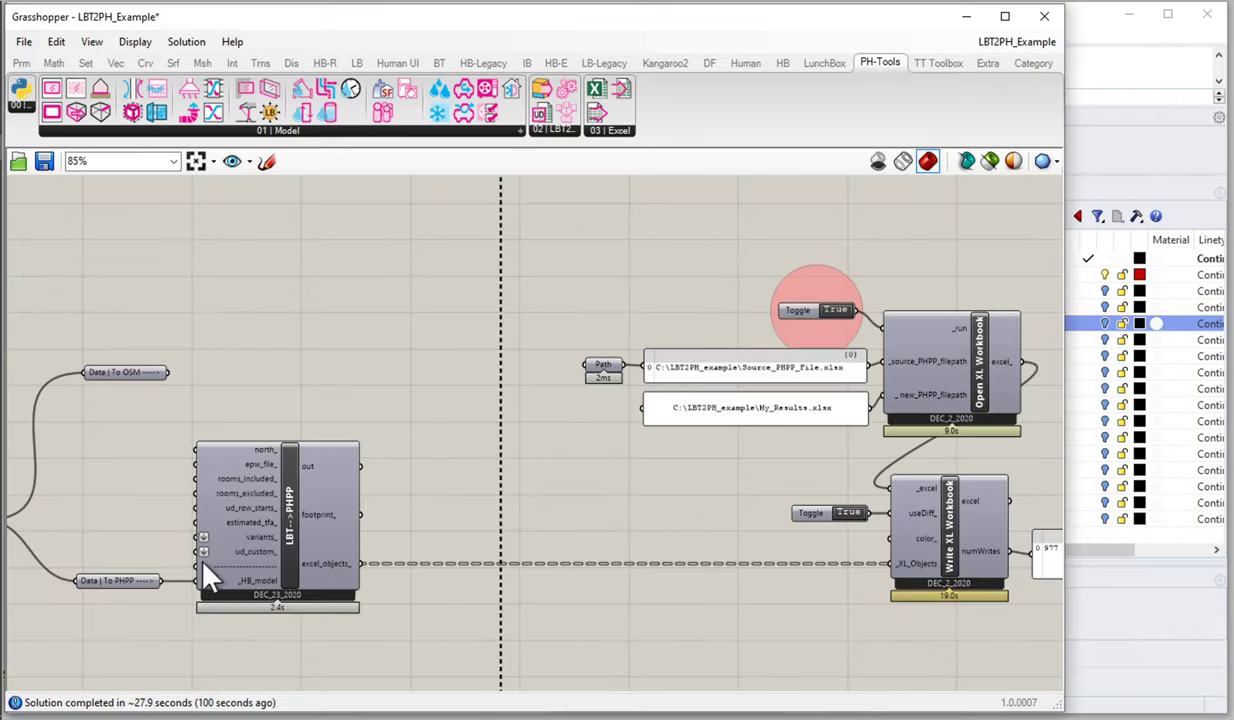
scroll(656, 488, "down", 5)
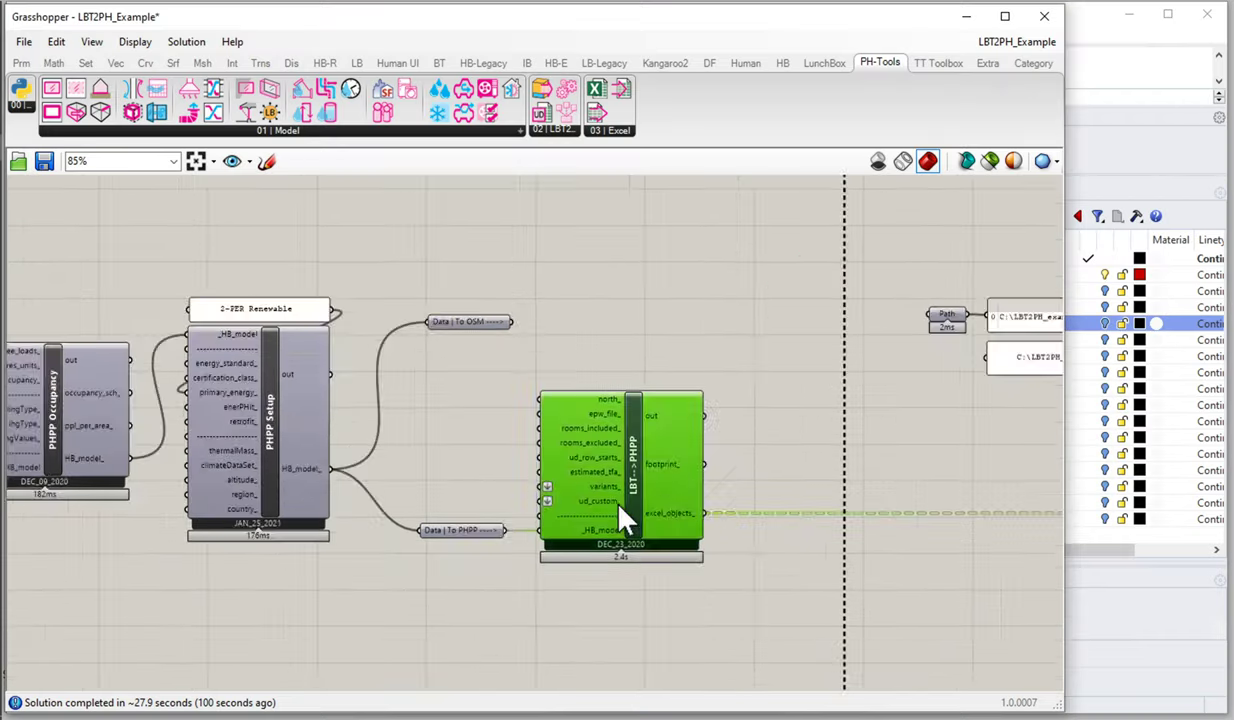
mouse_move(297, 572)
right_mouse_down()
mouse_move(171, 537)
mouse_move(295, 551)
mouse_move(633, 402)
mouse_move(707, 403)
right_mouse_up()
scroll(578, 504, "up", 5)
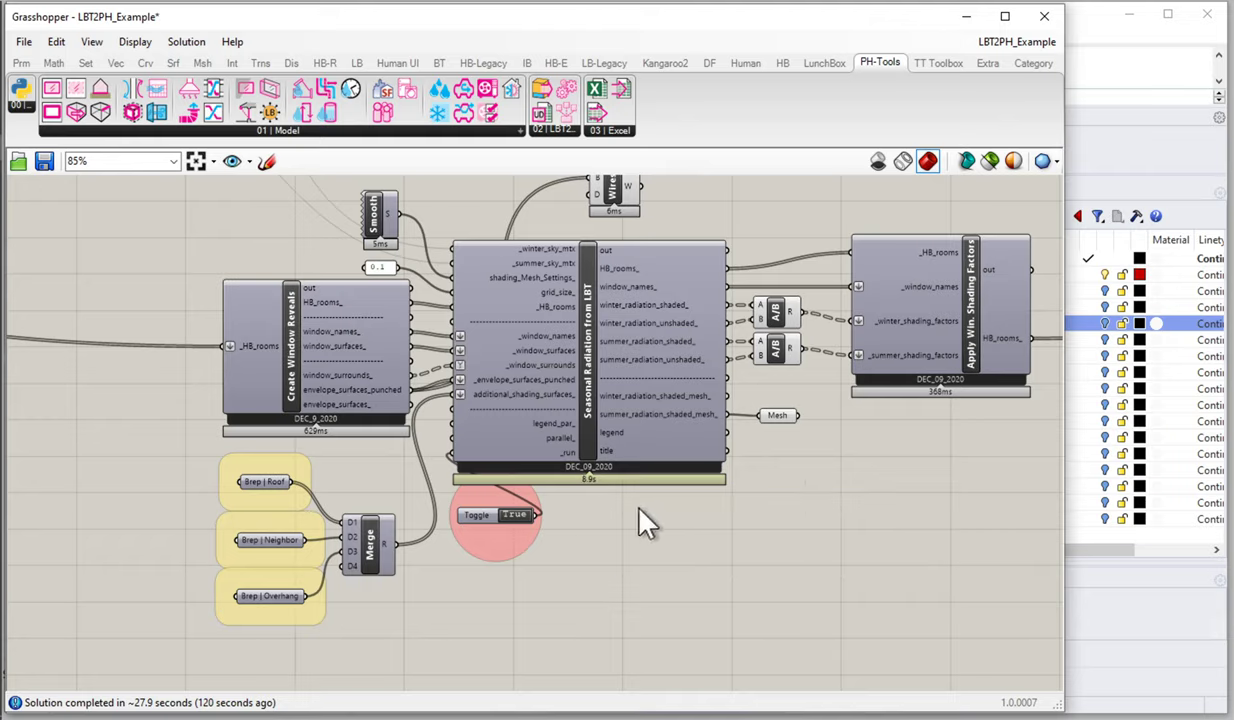
left_click_drag(8, 10, 411, 12)
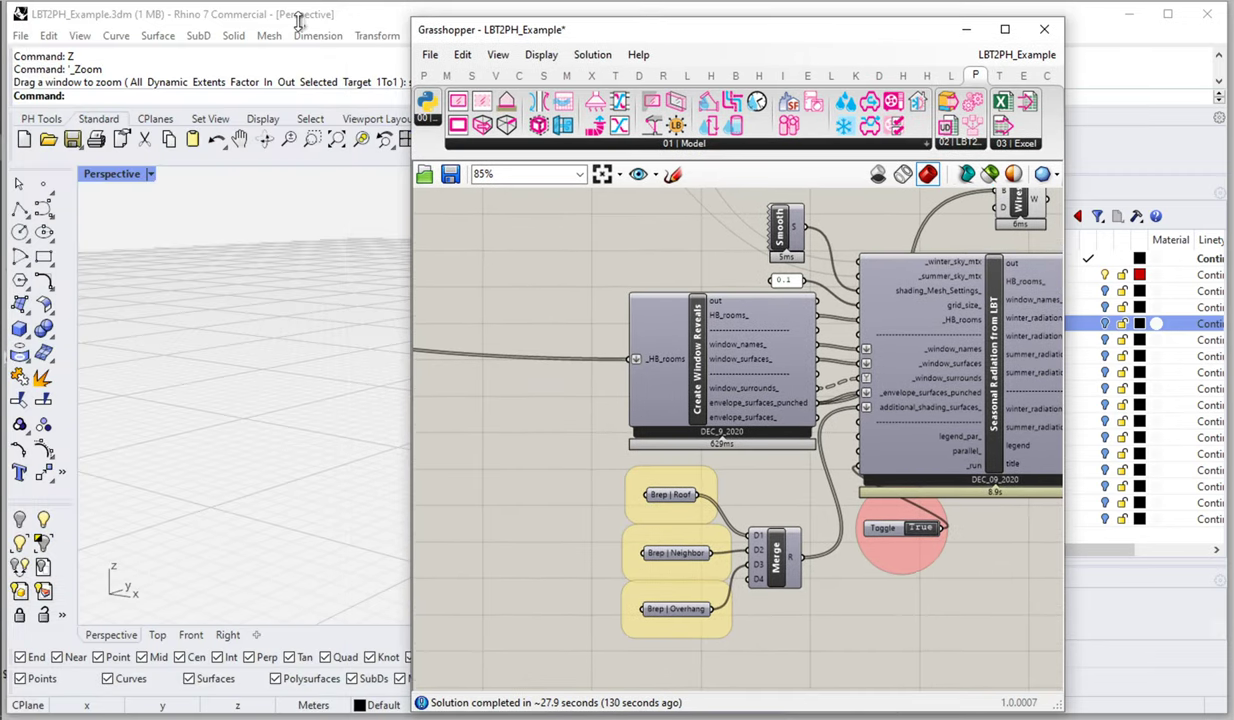
Move the Grasshopper window aside to uncover the Rhino model and check the legend_par_ input description on Seasonal Radiation from LBT
left_click_drag(648, 30, 215, 22)
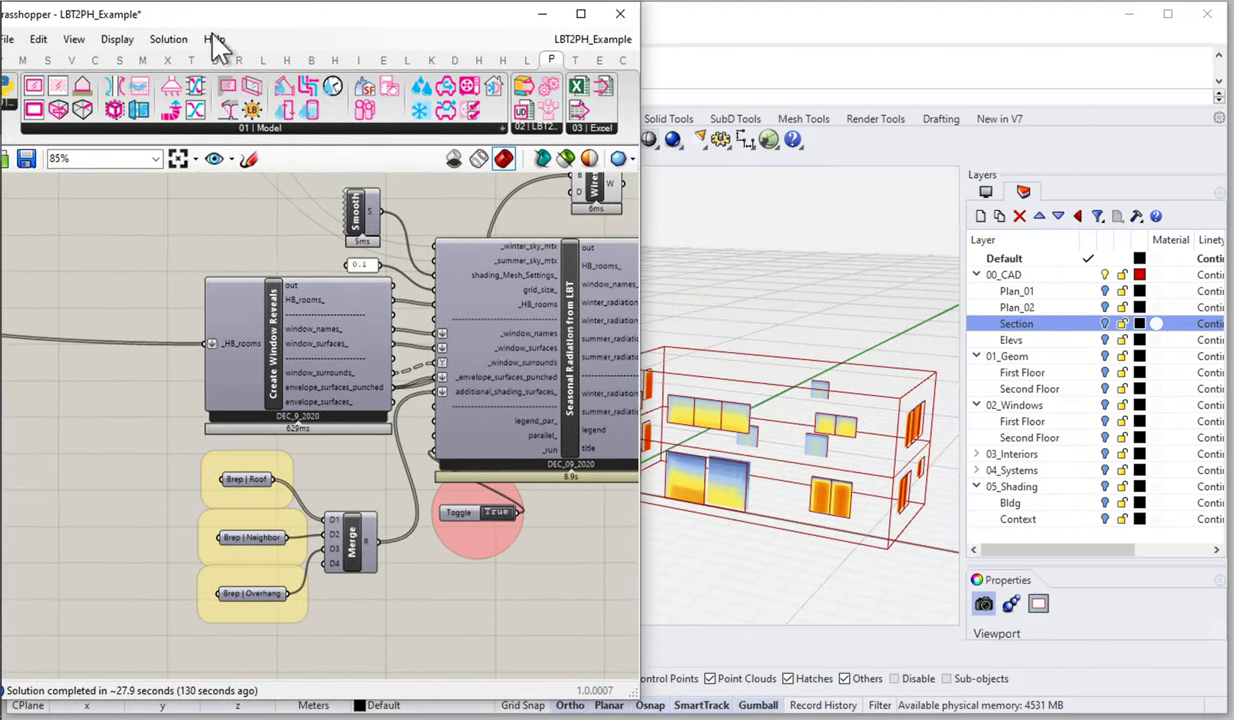
right_click_drag(486, 504, 264, 498)
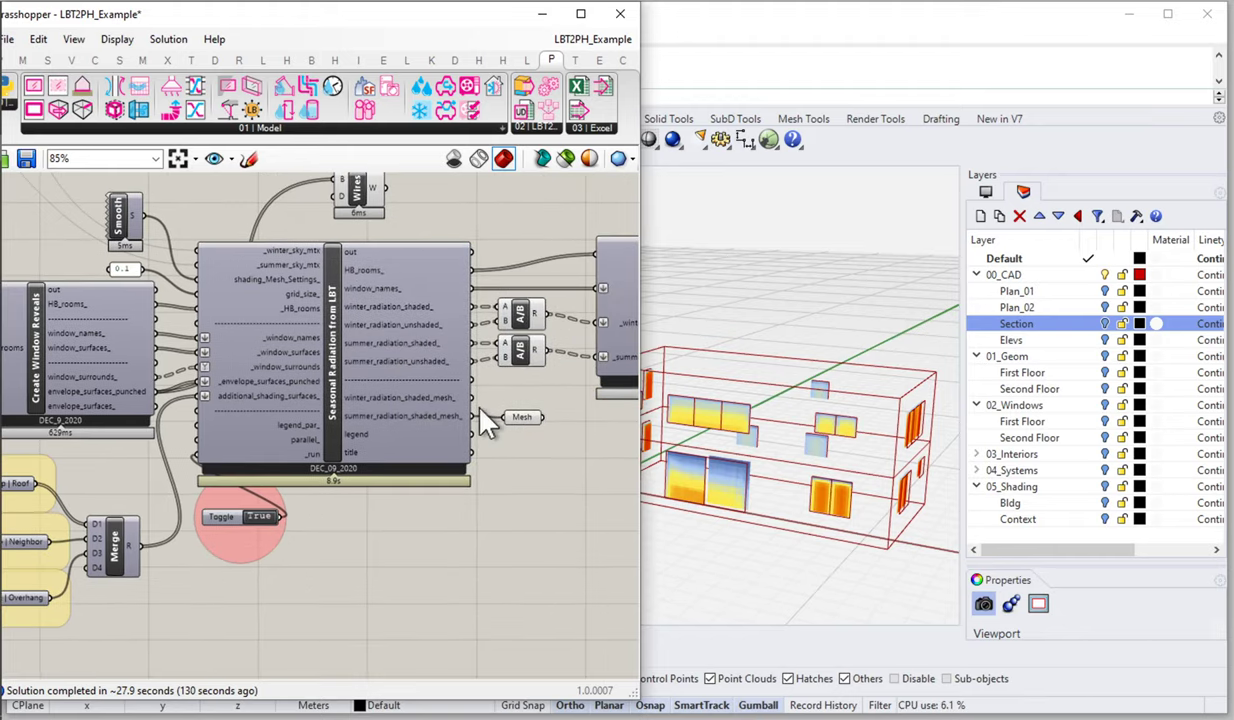
scroll(319, 466, "up", 2)
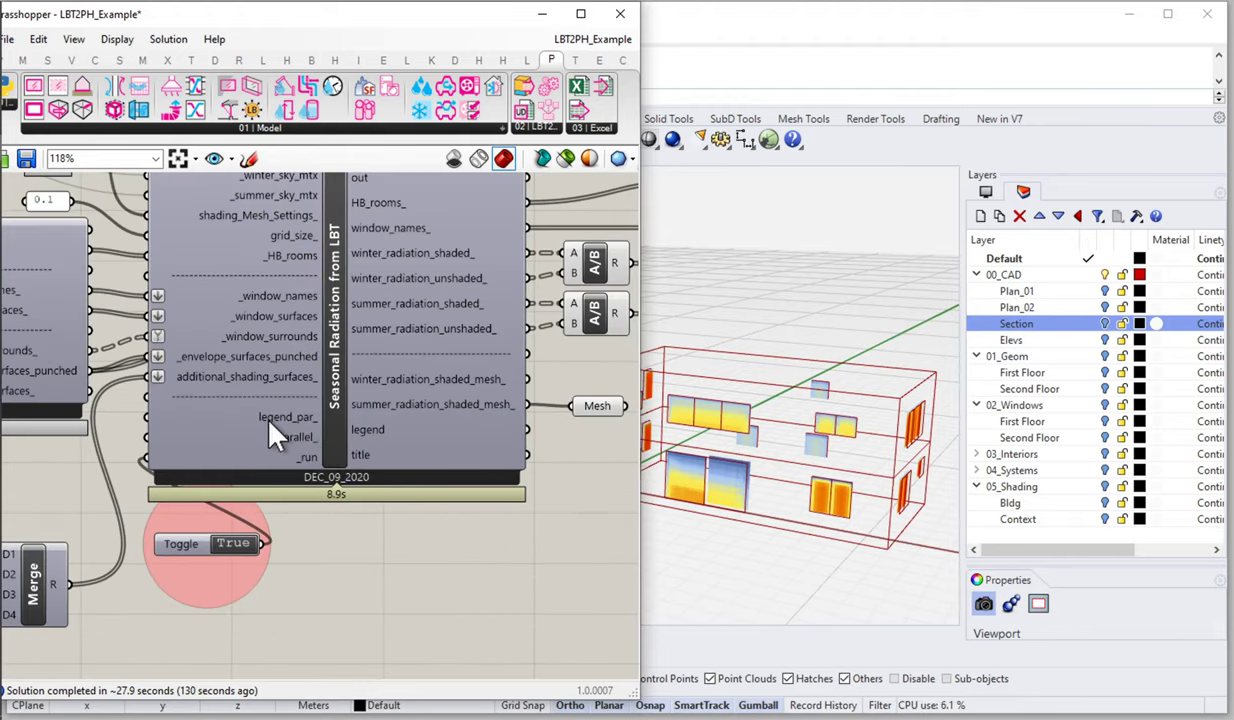
mouse_move(305, 421)
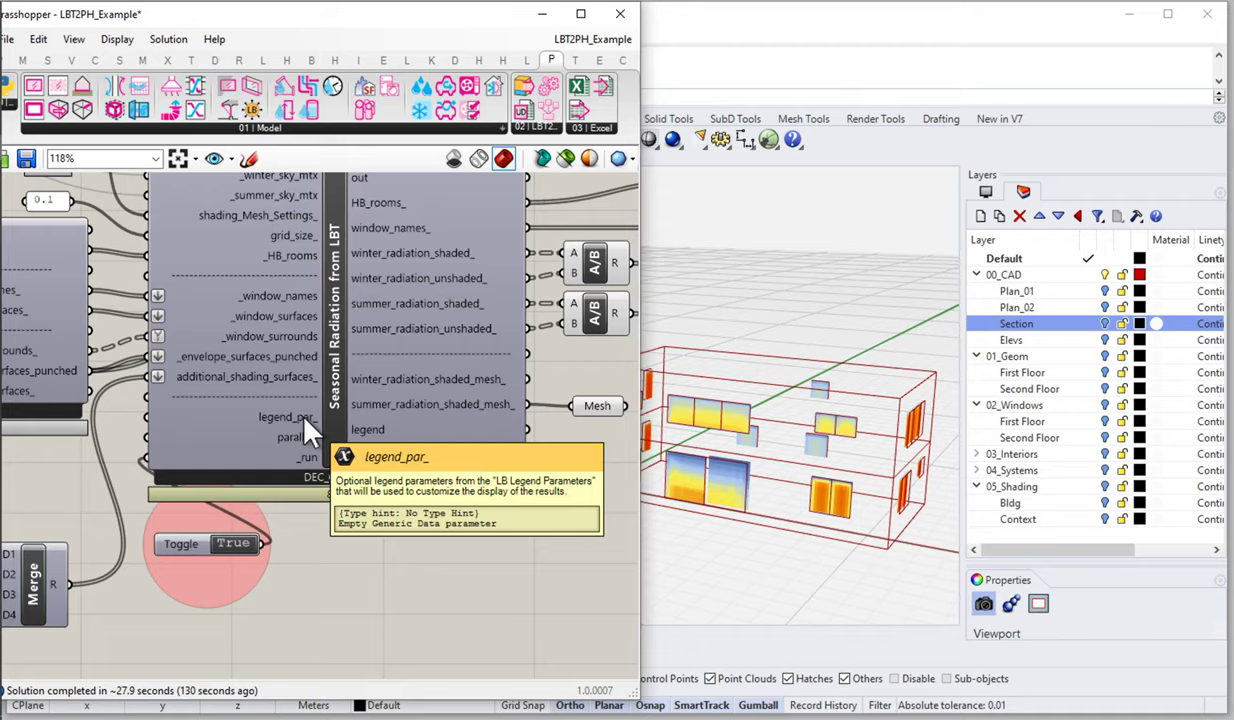
scroll(305, 421, "down", 1)
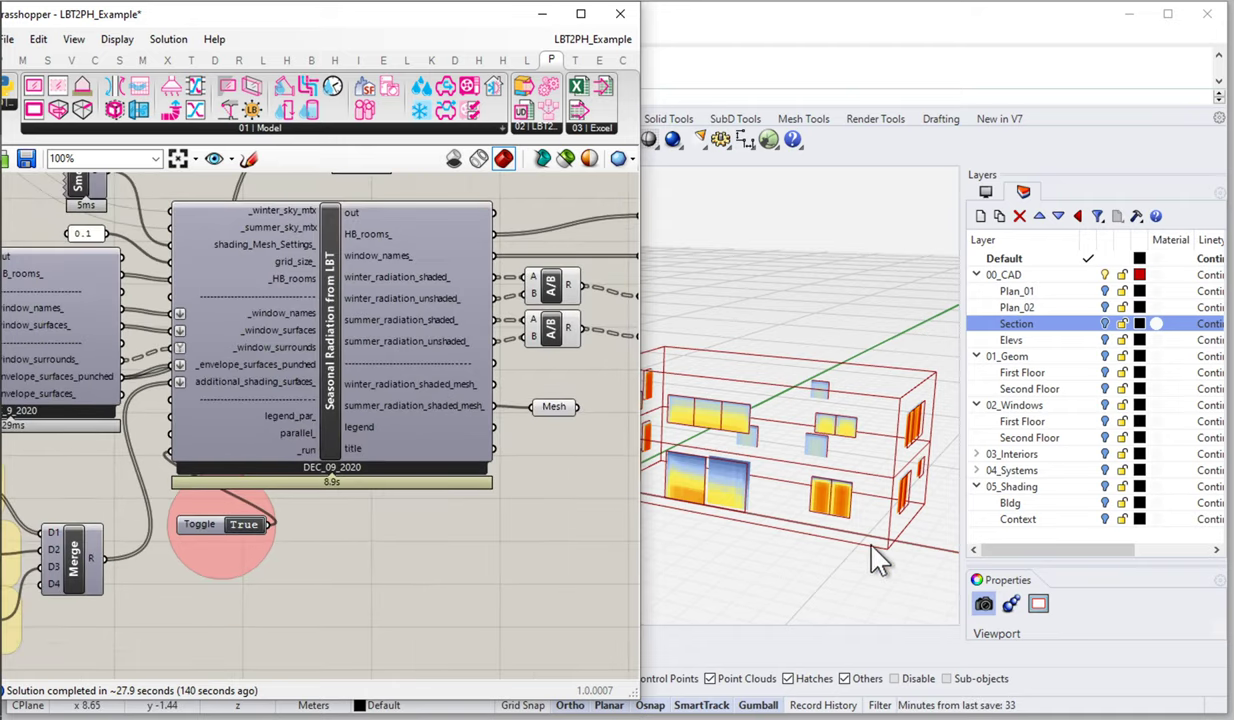
Connect the Seasonal Radiation legend output to a new Mesh parameter and inspect the legend preview in the Rhino viewport
double_click(558, 470)
type("mesh")
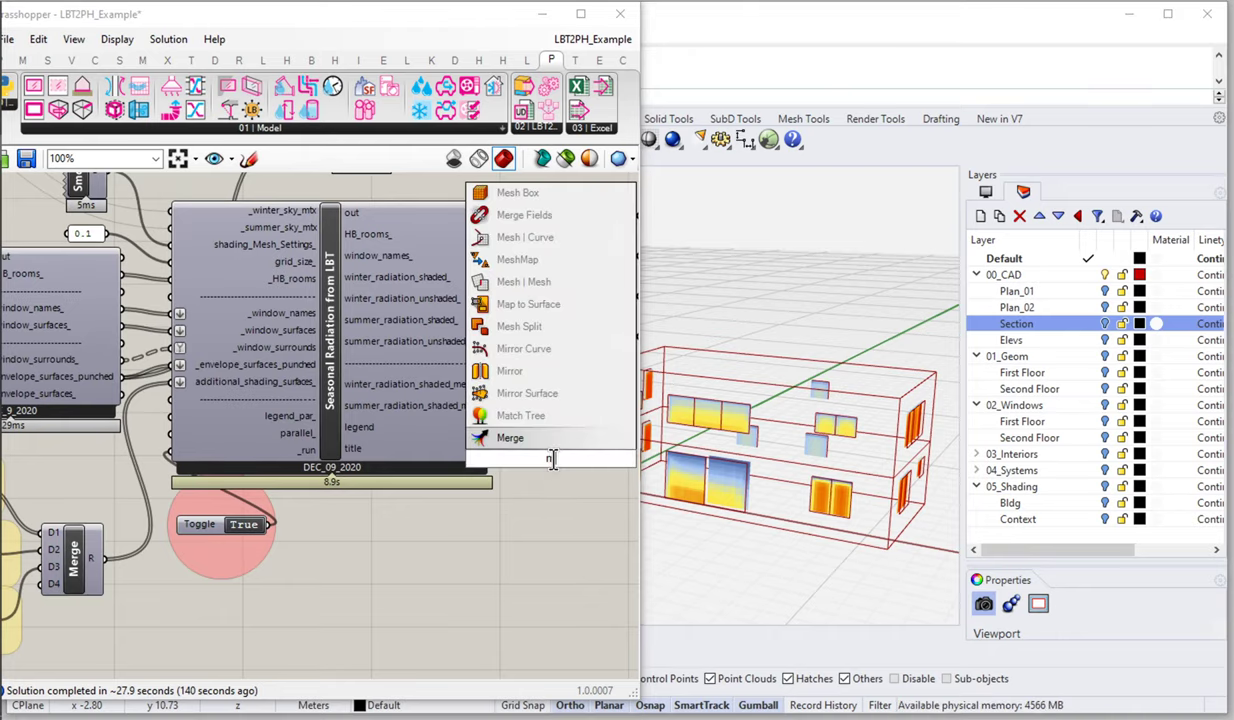
left_click(542, 444)
left_click_drag(493, 427, 531, 459)
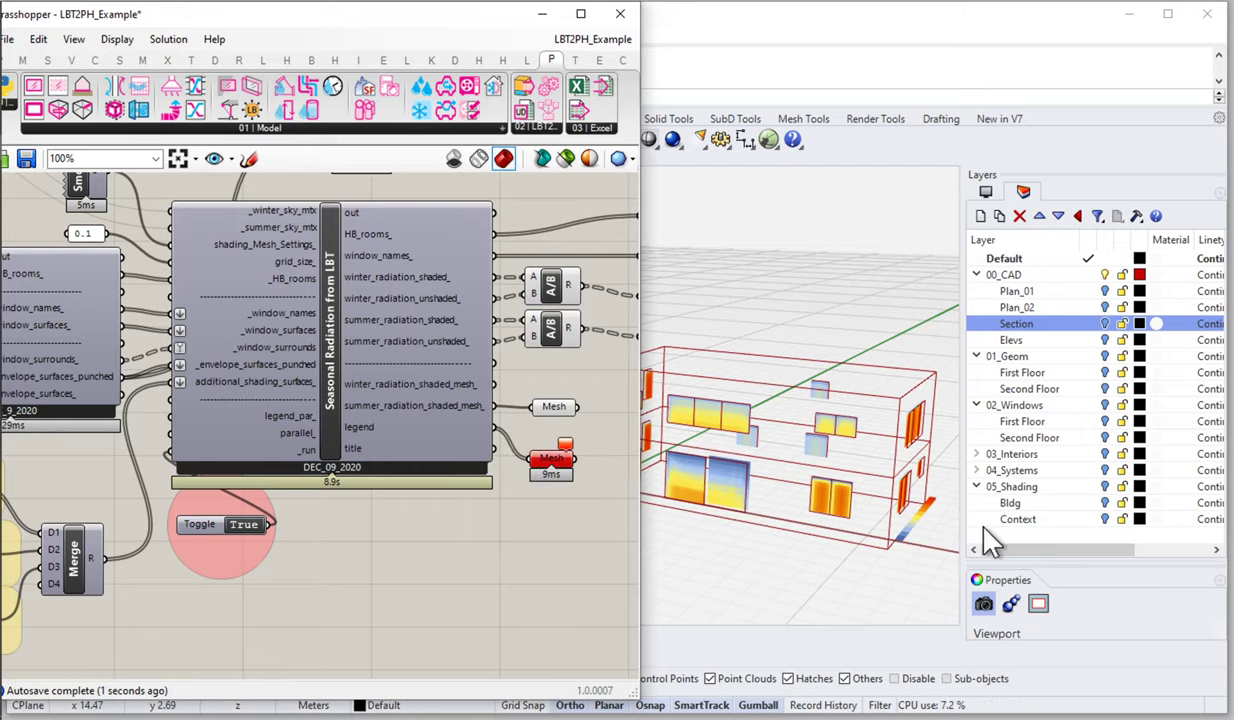
scroll(898, 531, "up", 5)
right_click_drag(898, 531, 852, 616)
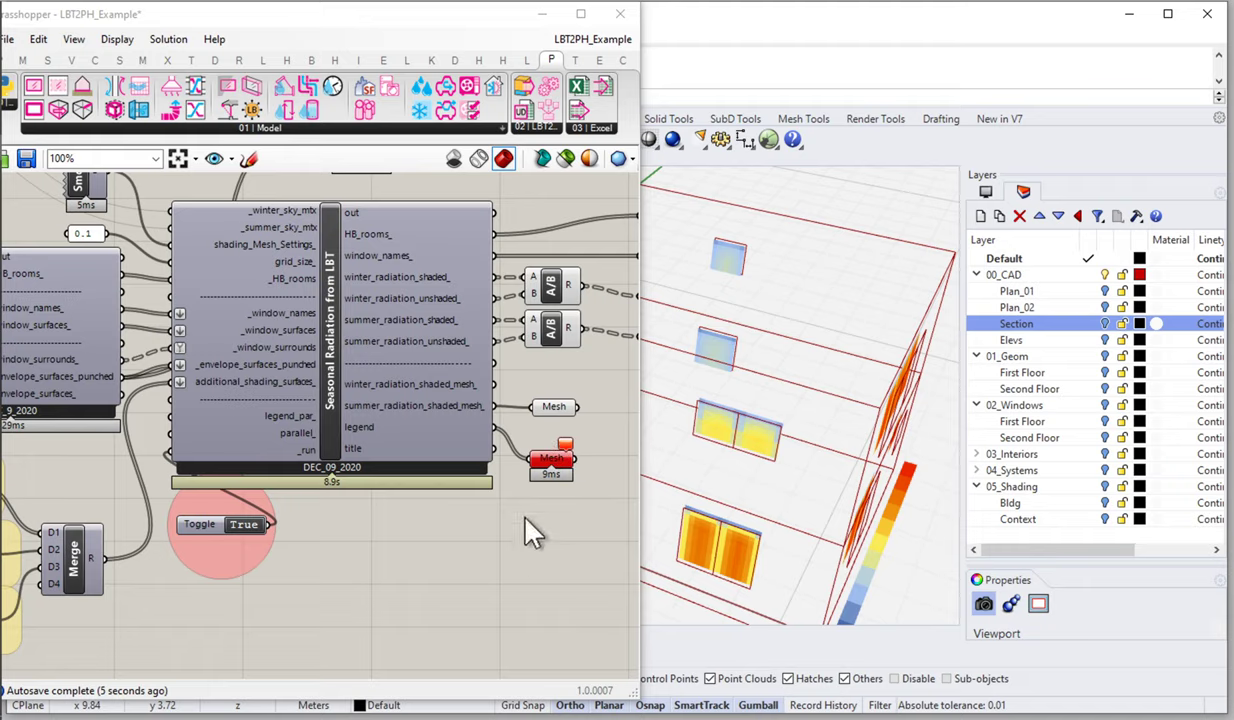
Delete the Mesh parameter connected to the legend output
left_click(551, 468)
key("Delete")
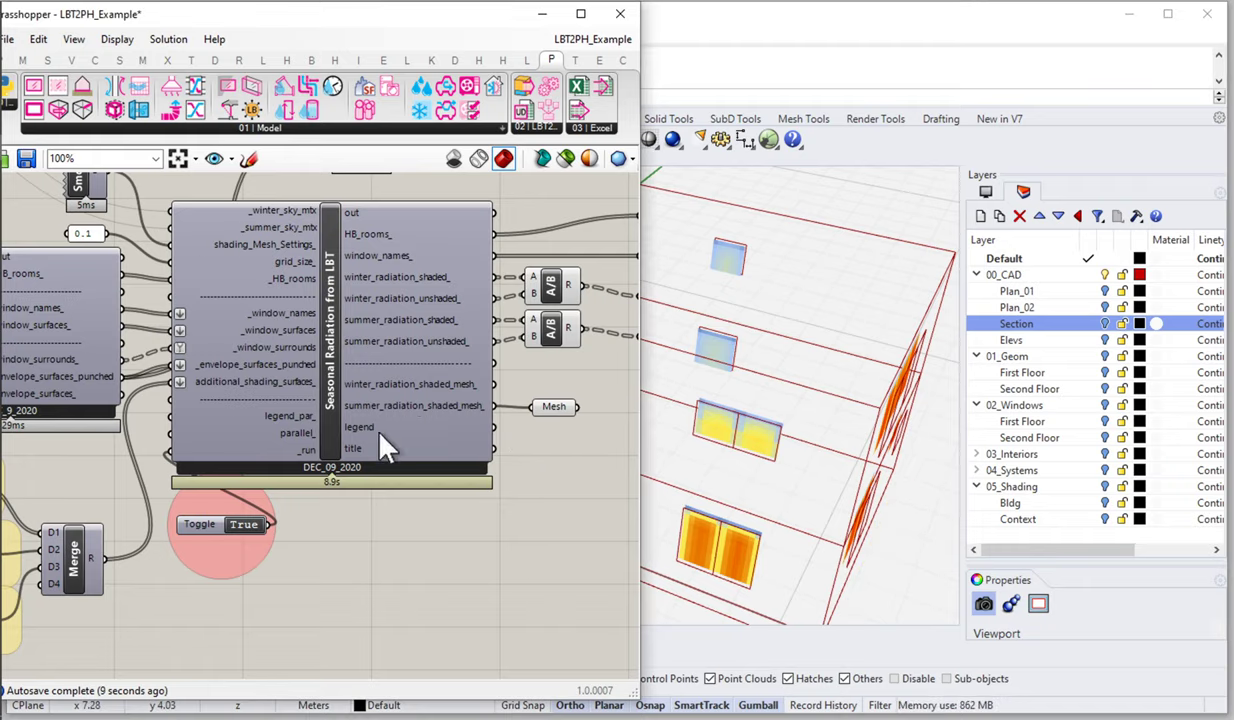
scroll(380, 446, "down", 3)
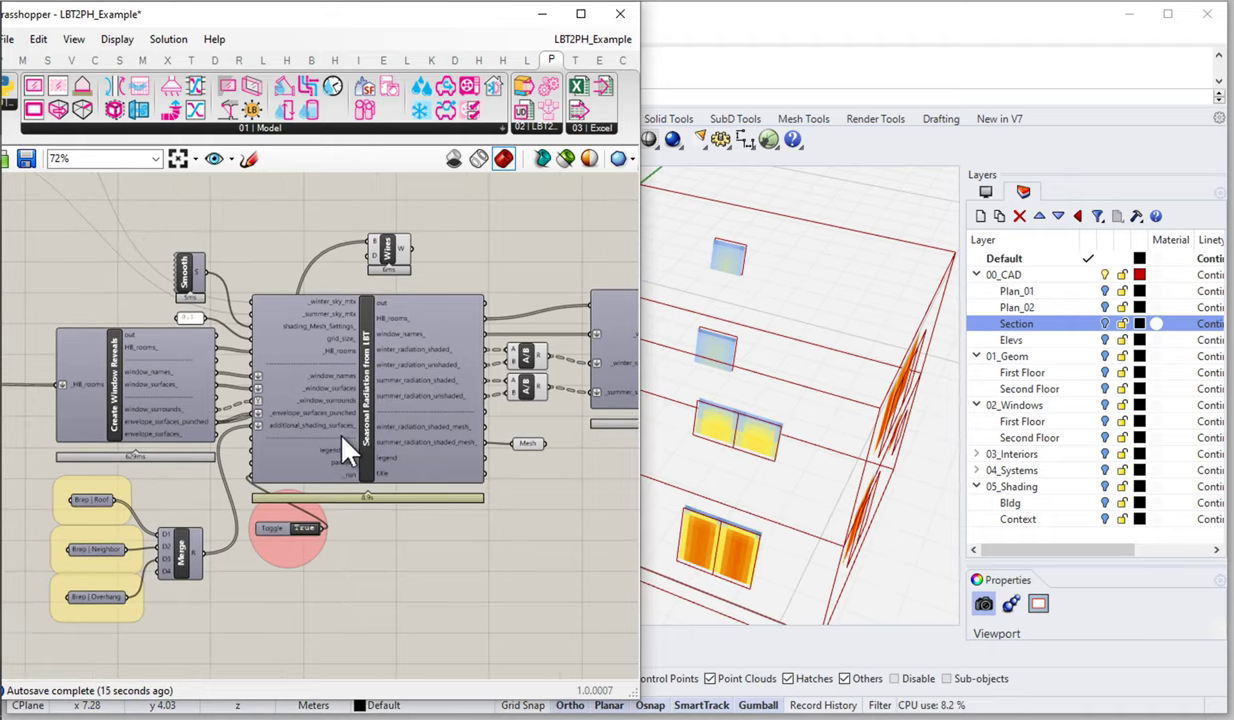
Widen the Grasshopper window and review the Ladybug Analyze Geometry components
left_click_drag(638, 83, 972, 95)
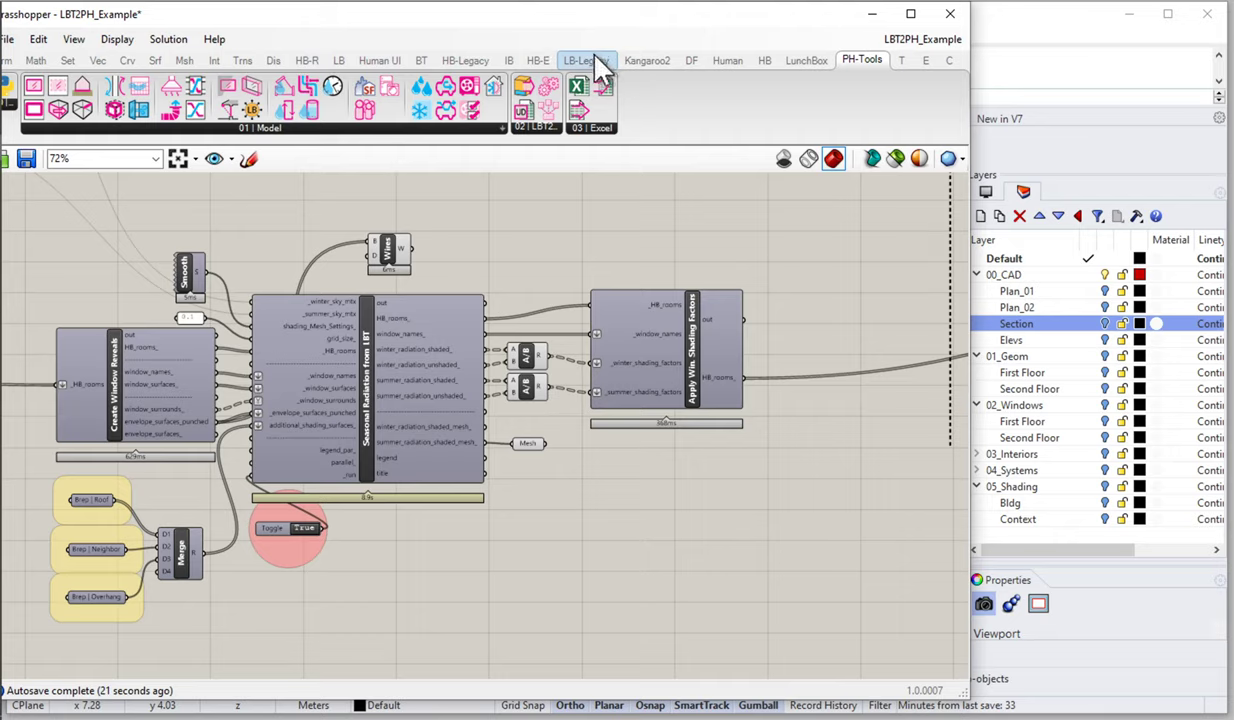
left_click(510, 62)
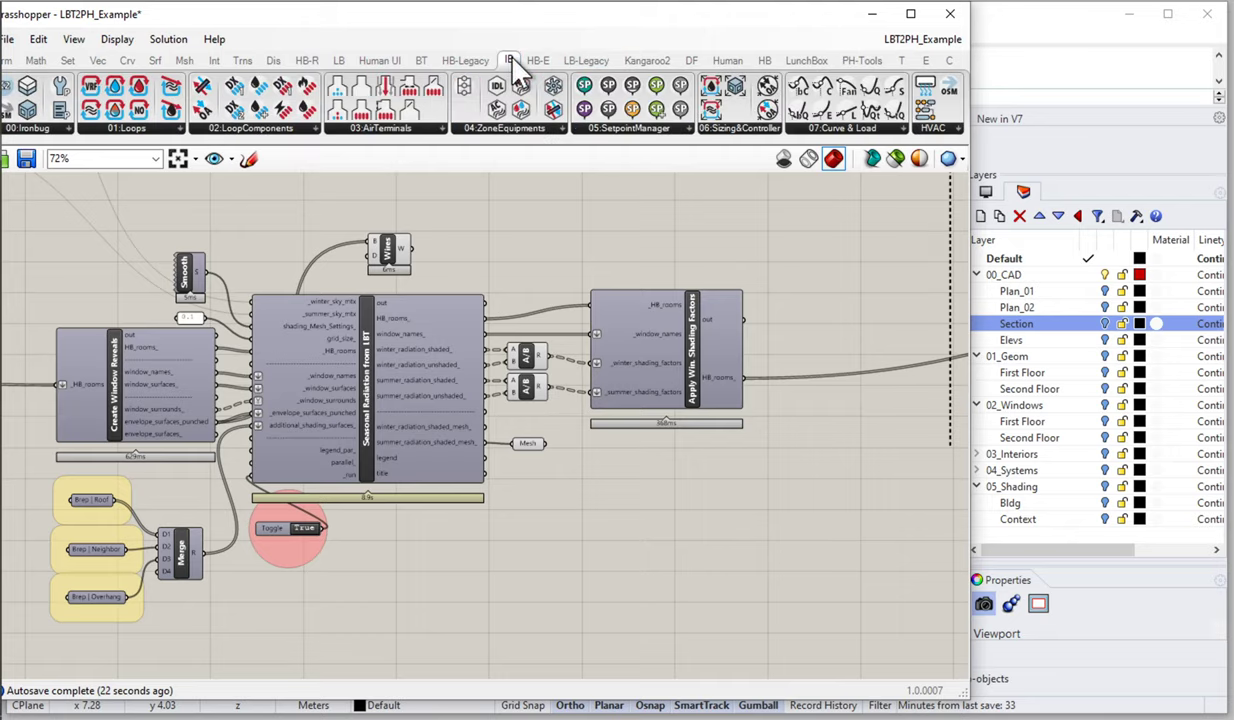
left_click(338, 62)
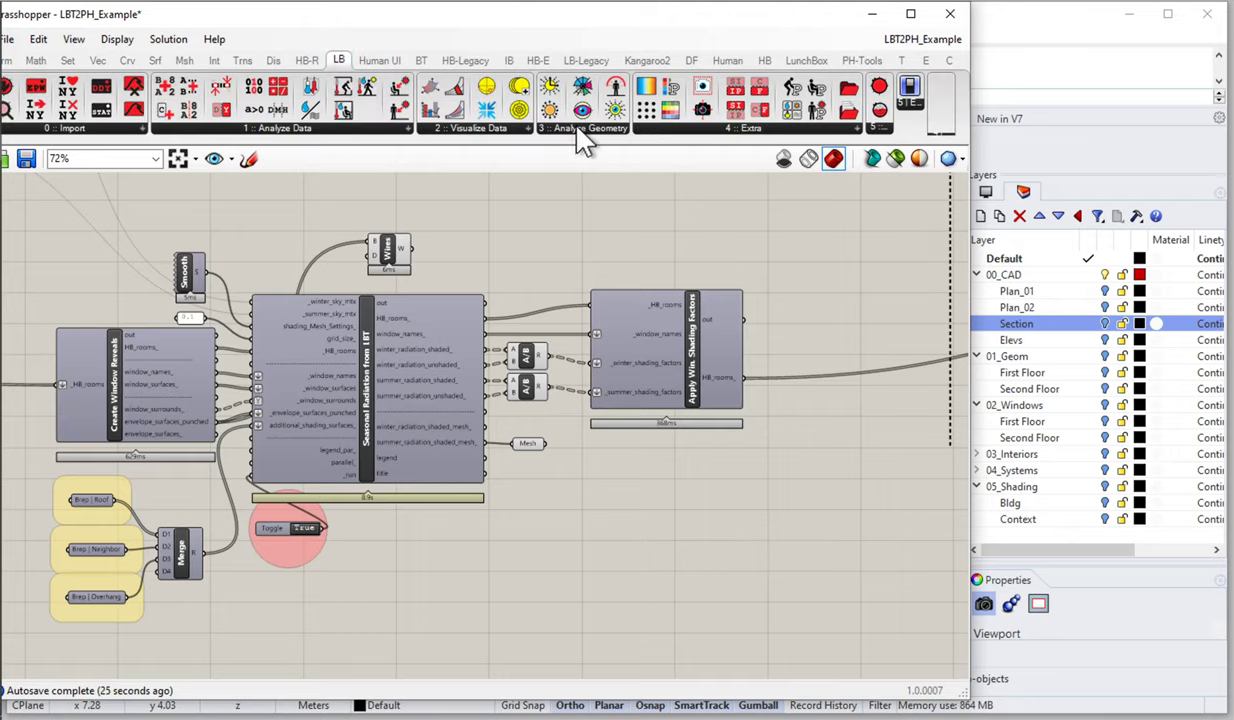
left_click(578, 130)
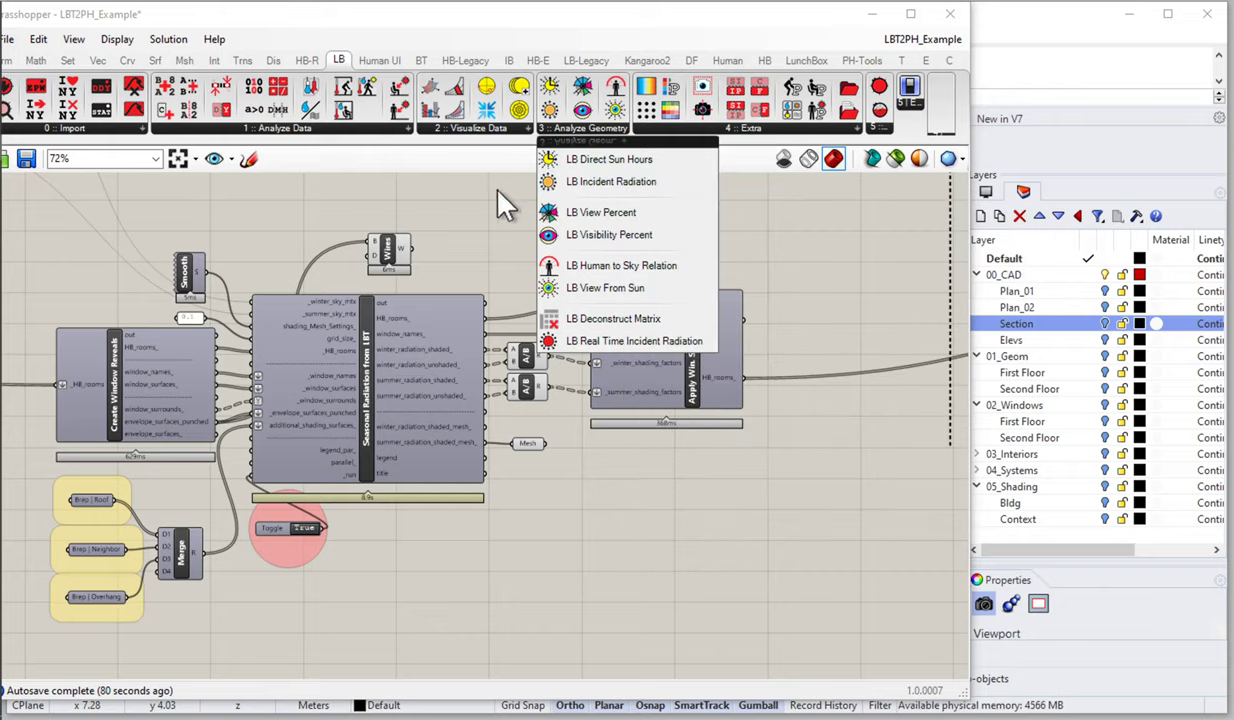
left_click(496, 210)
Widen the Grasshopper window further, show the Honeybee Radiance components, and bring the whole window into view
left_click_drag(969, 157, 1066, 157)
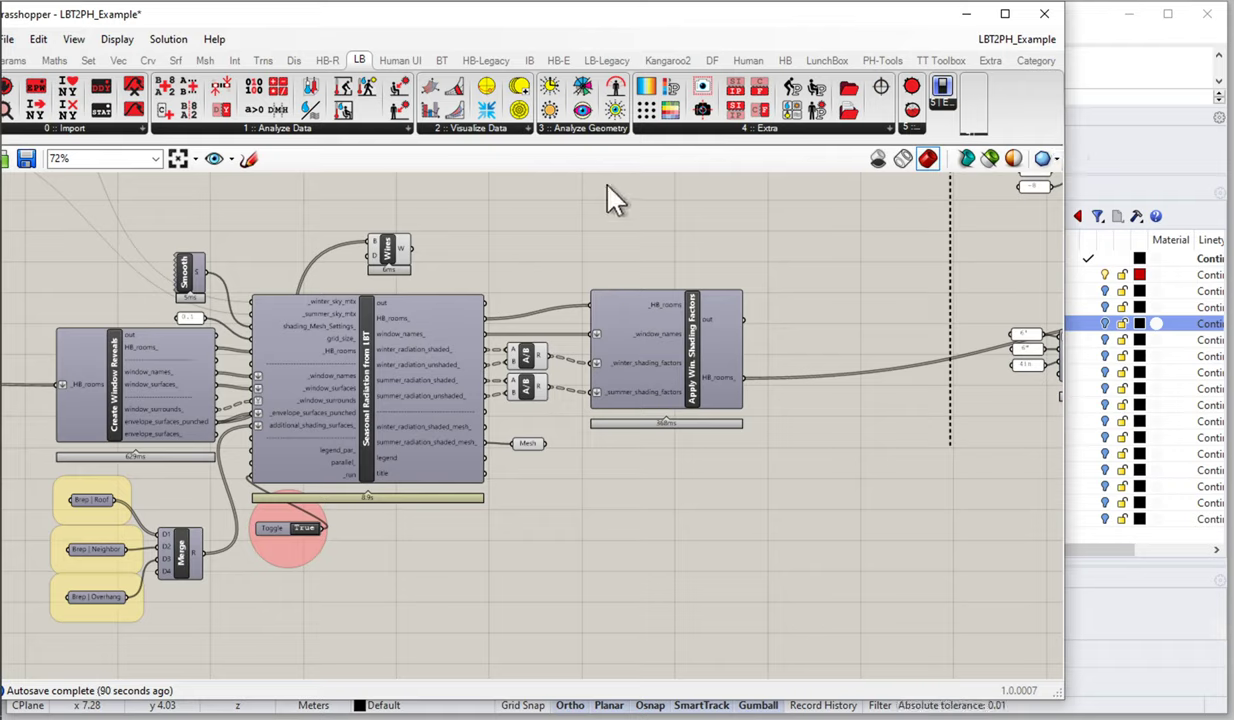
left_click(326, 61)
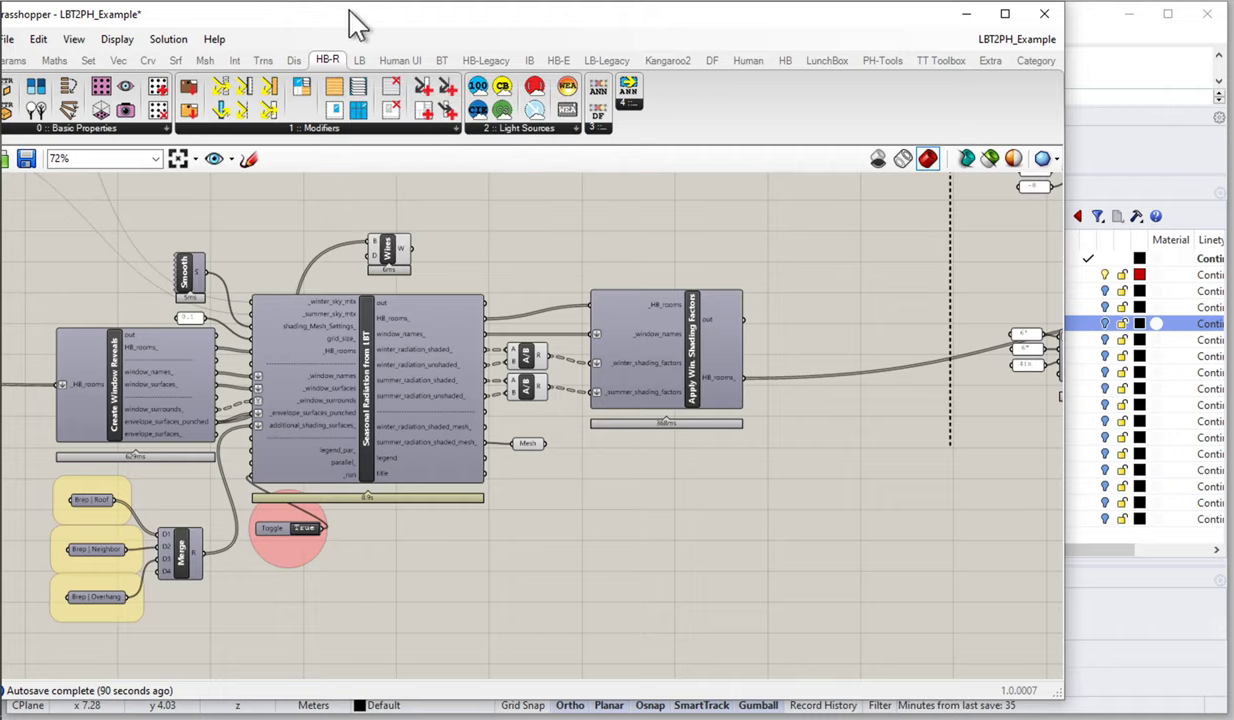
left_click_drag(523, 33, 543, 35)
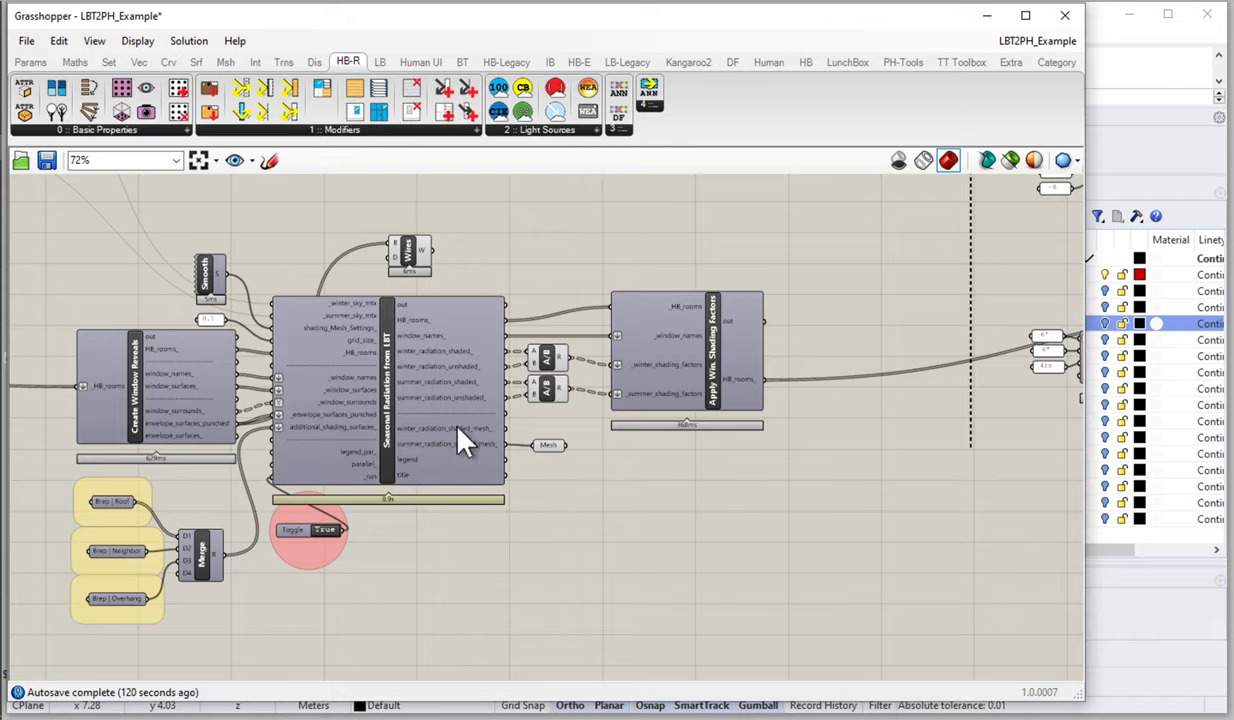
Check the _winter_shading_factors input values and shift the Apply Win. Shading Factors component slightly away from the A/B division components
scroll(548, 388, "up", 2)
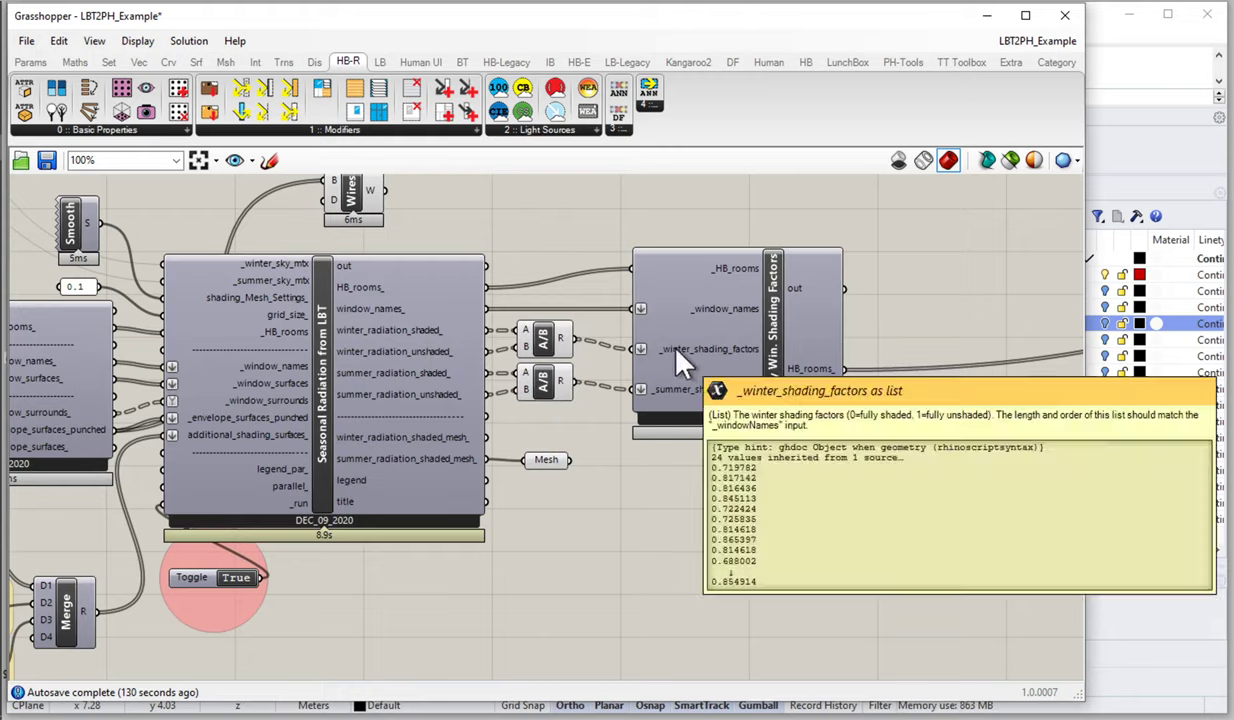
left_click_drag(812, 338, 823, 330)
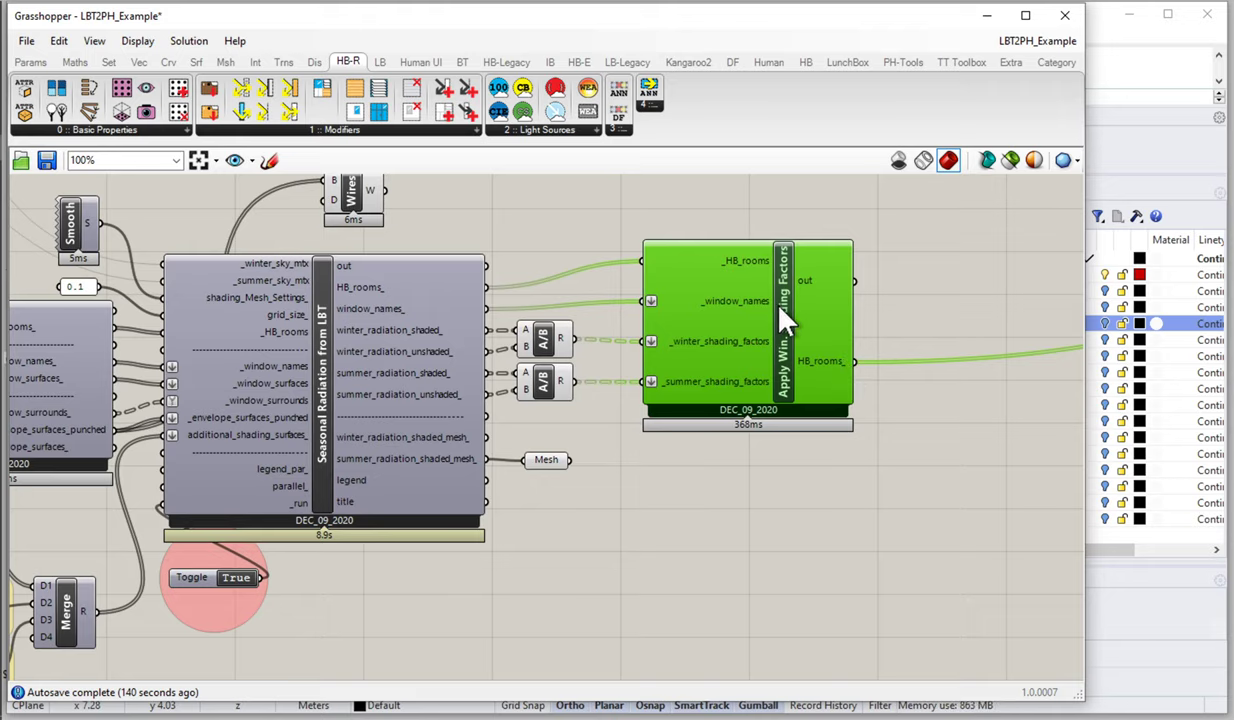
mouse_move(782, 306)
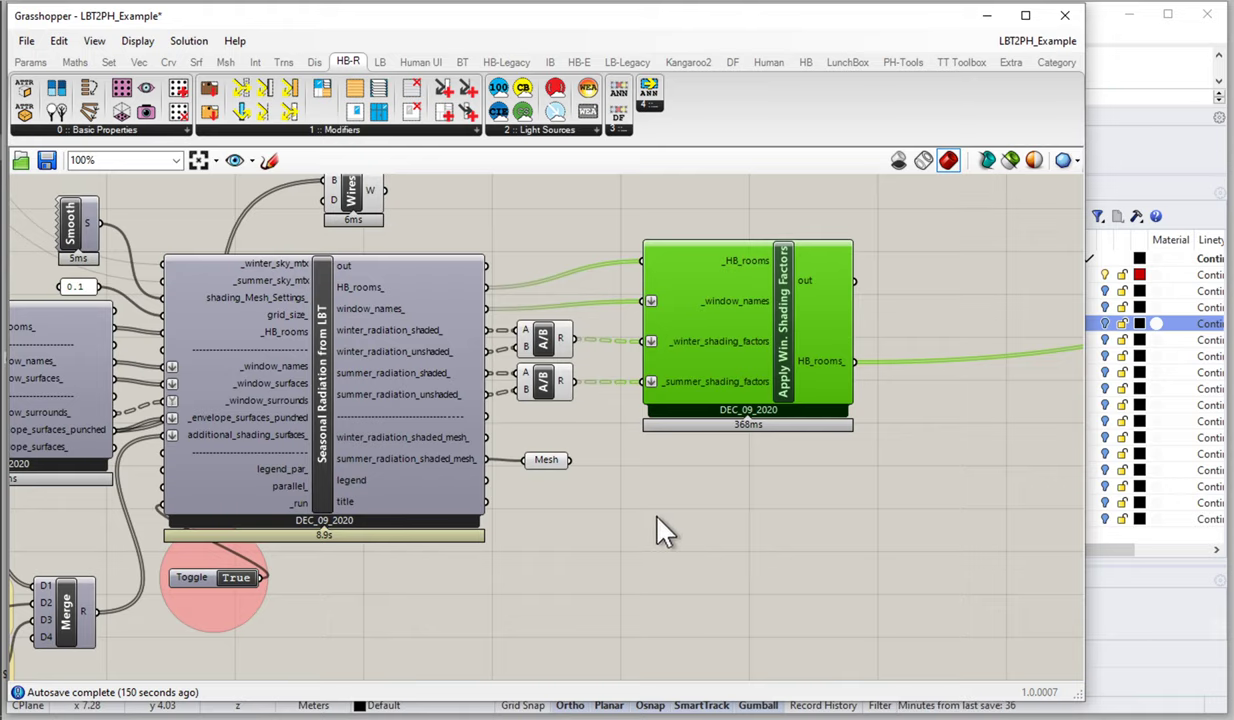
mouse_move(327, 409)
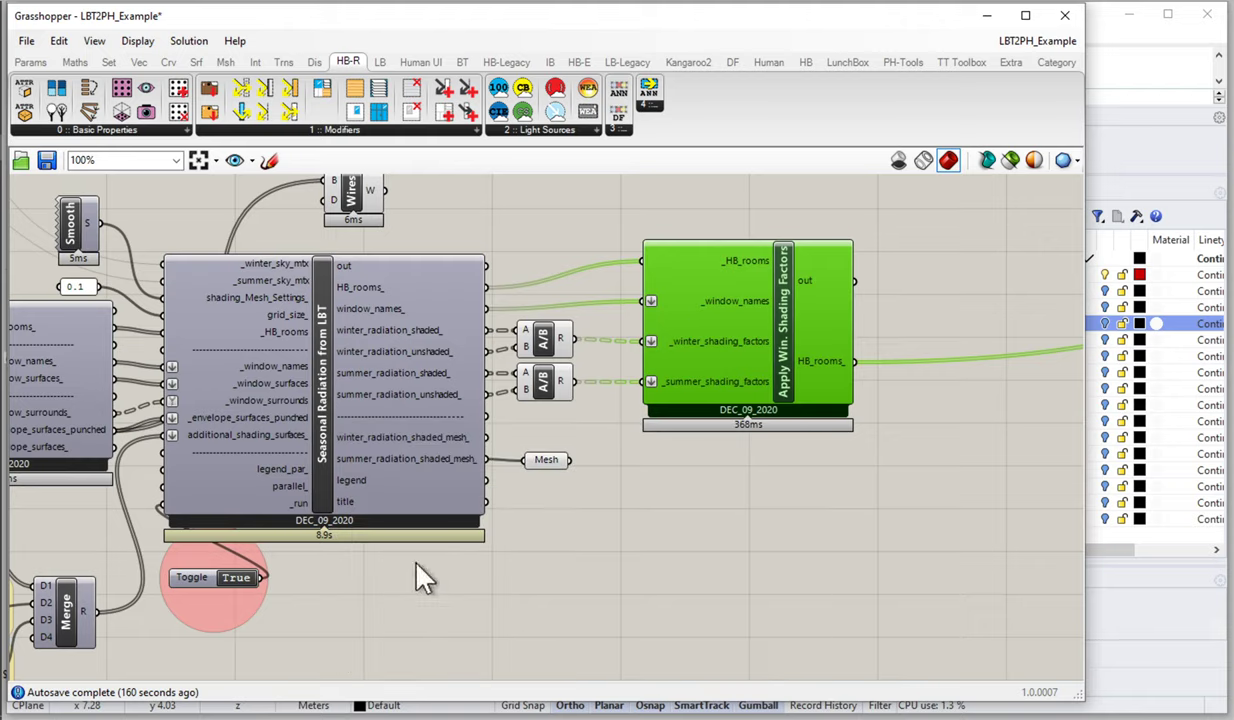
scroll(425, 578, "down", 1)
right_click_drag(460, 425, 600, 428)
scroll(600, 428, "down", 1)
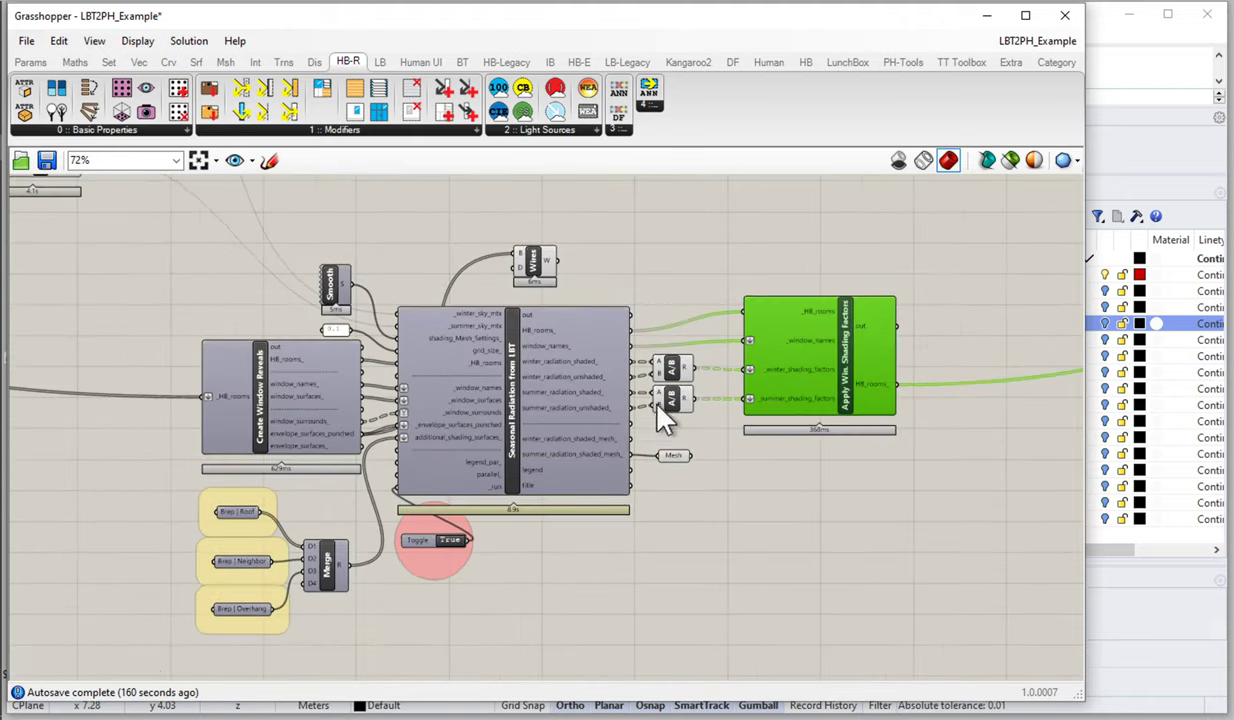